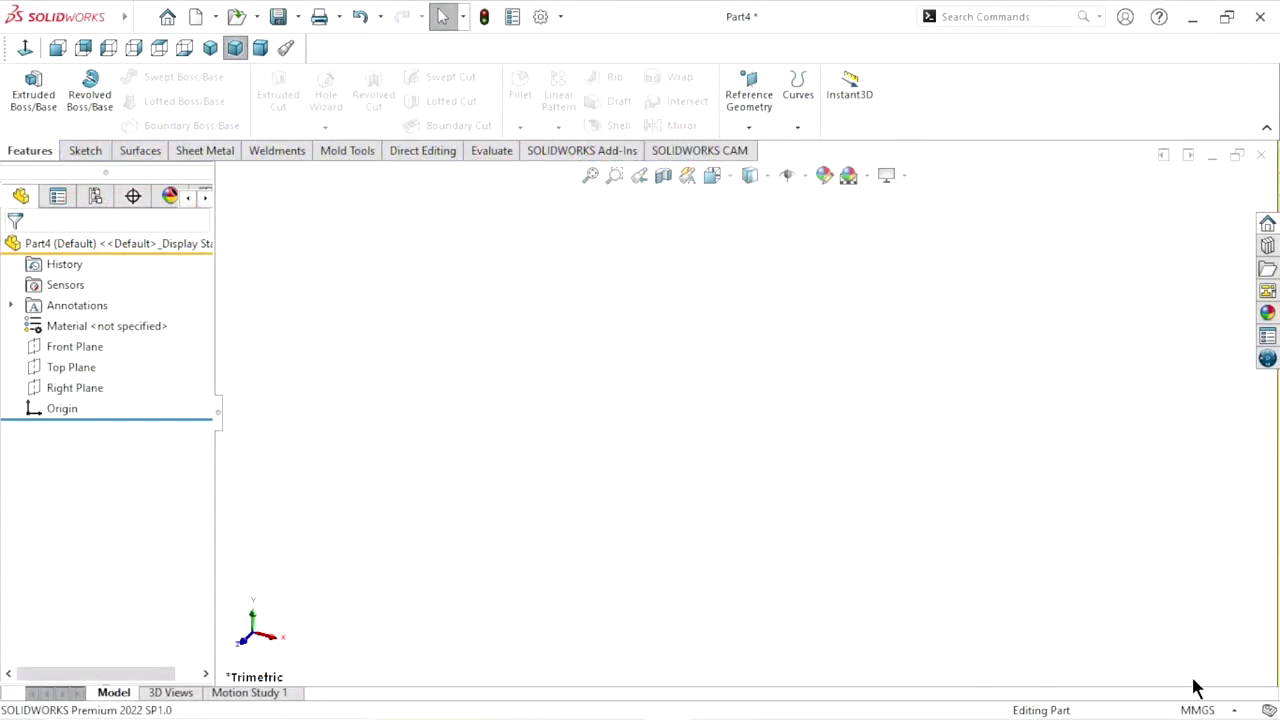
- Switch the part's units from MMGS to IPS and start a sketch on the Top Plane
left_click(1200, 710)
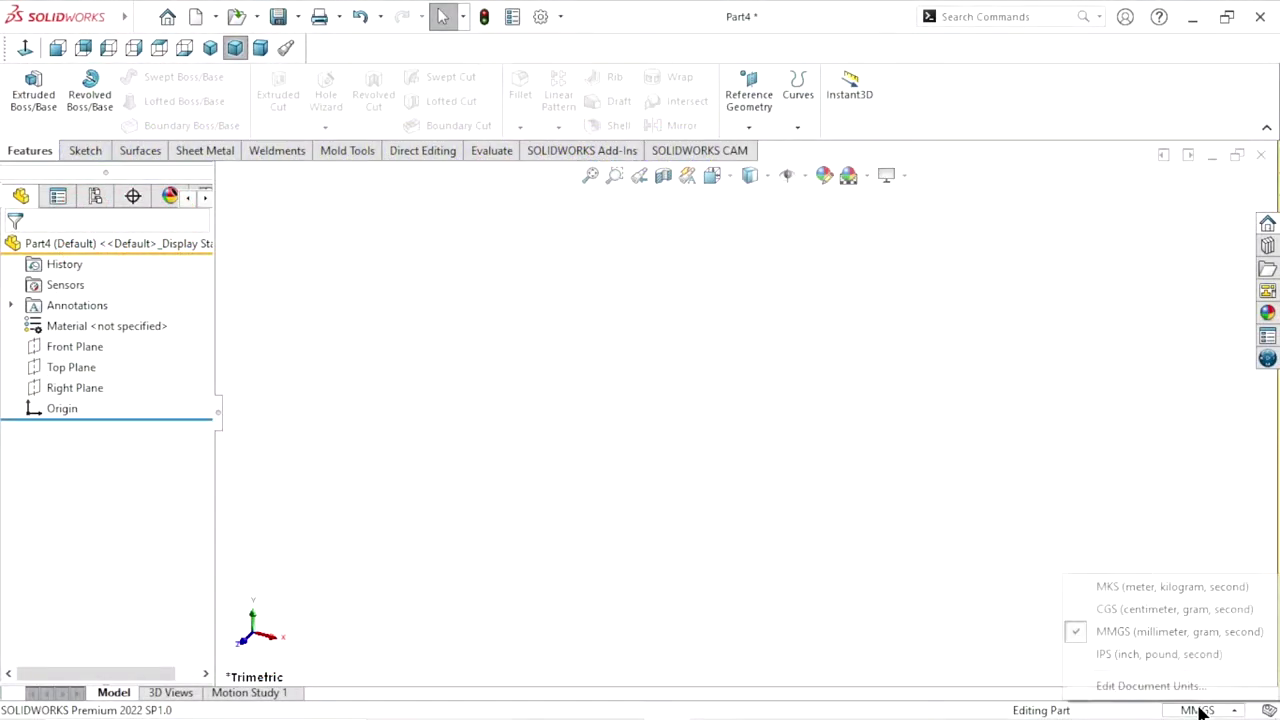
left_click(1127, 654)
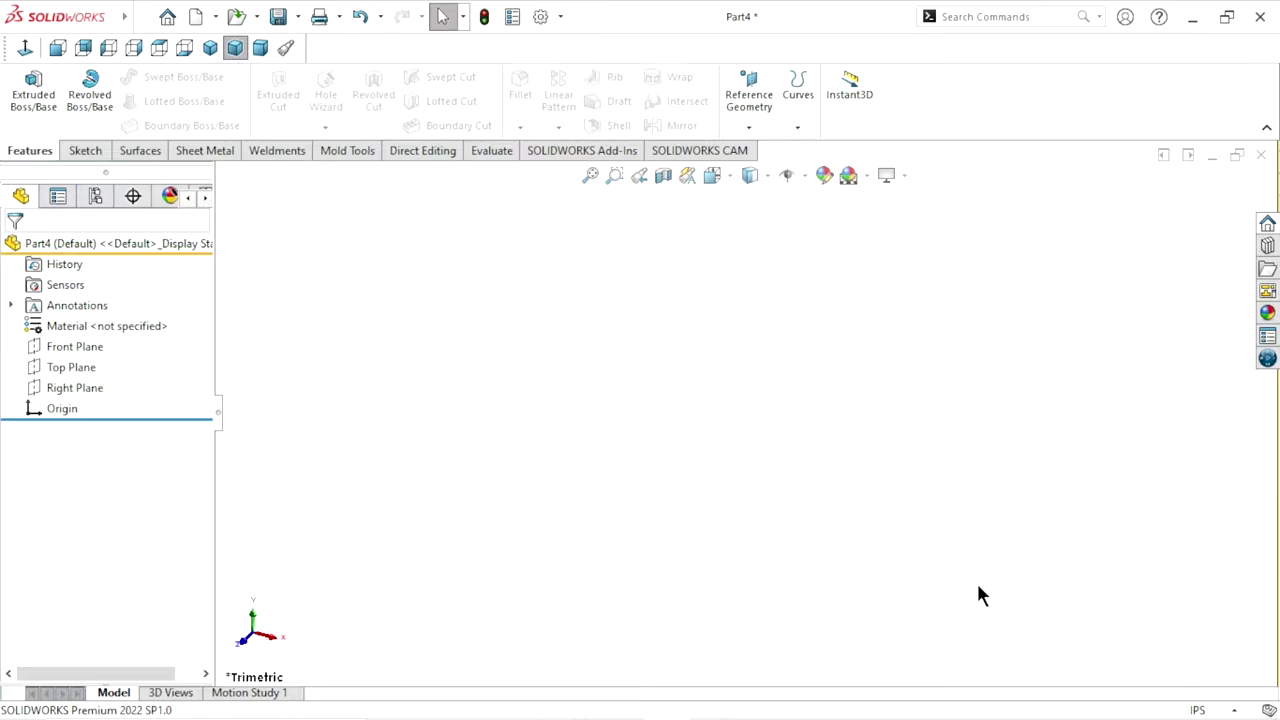
left_click(76, 368)
left_click(85, 341)
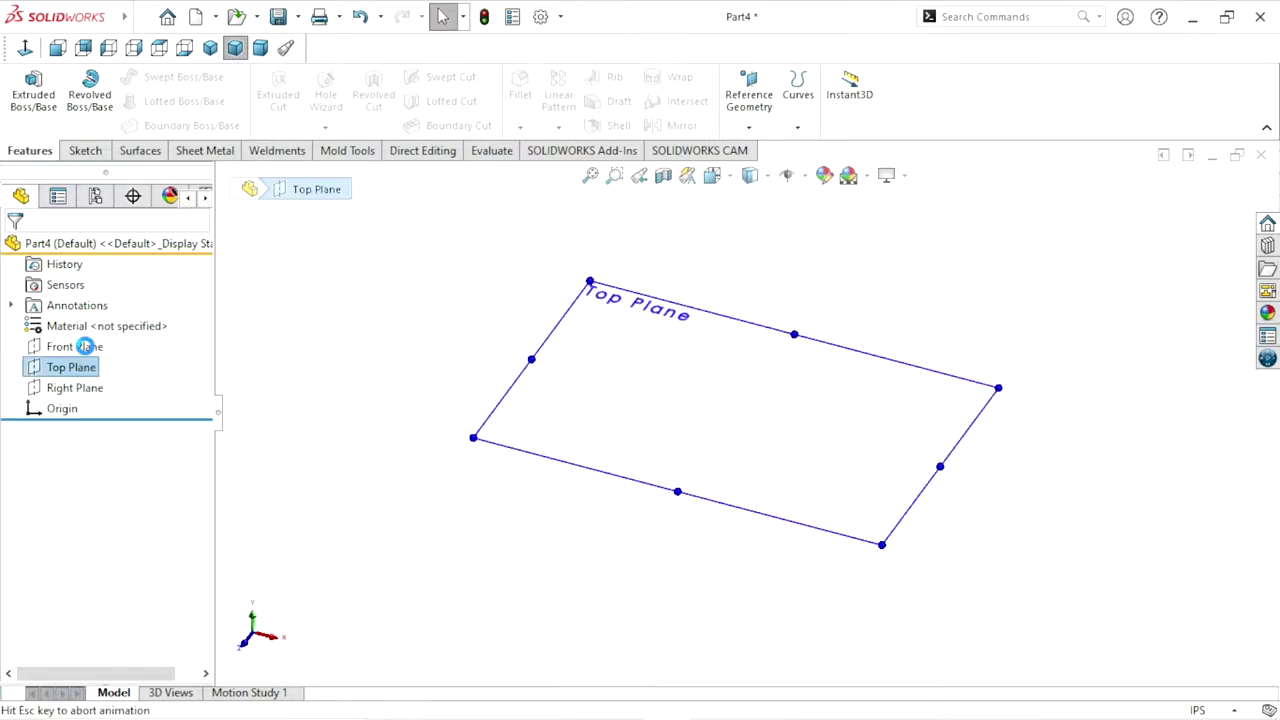
- Draw two tall corner rectangles, one left and one right of the origin
left_click(385, 356)
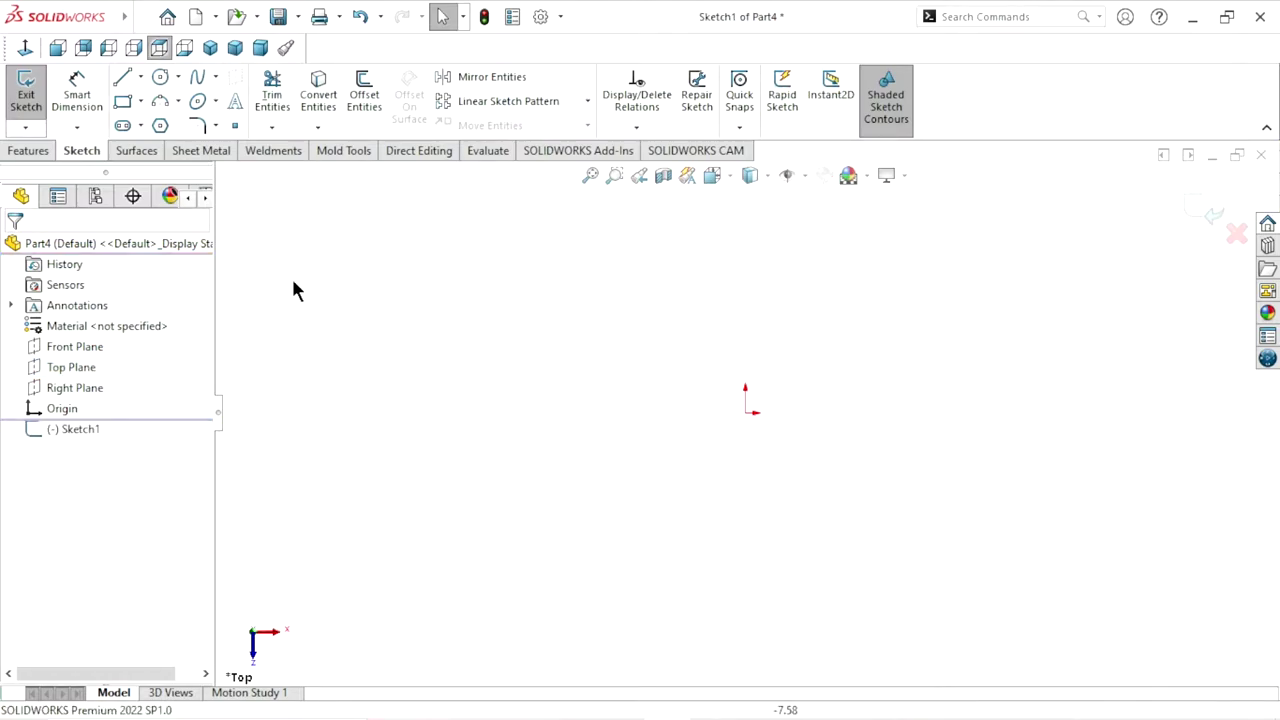
left_click(123, 101)
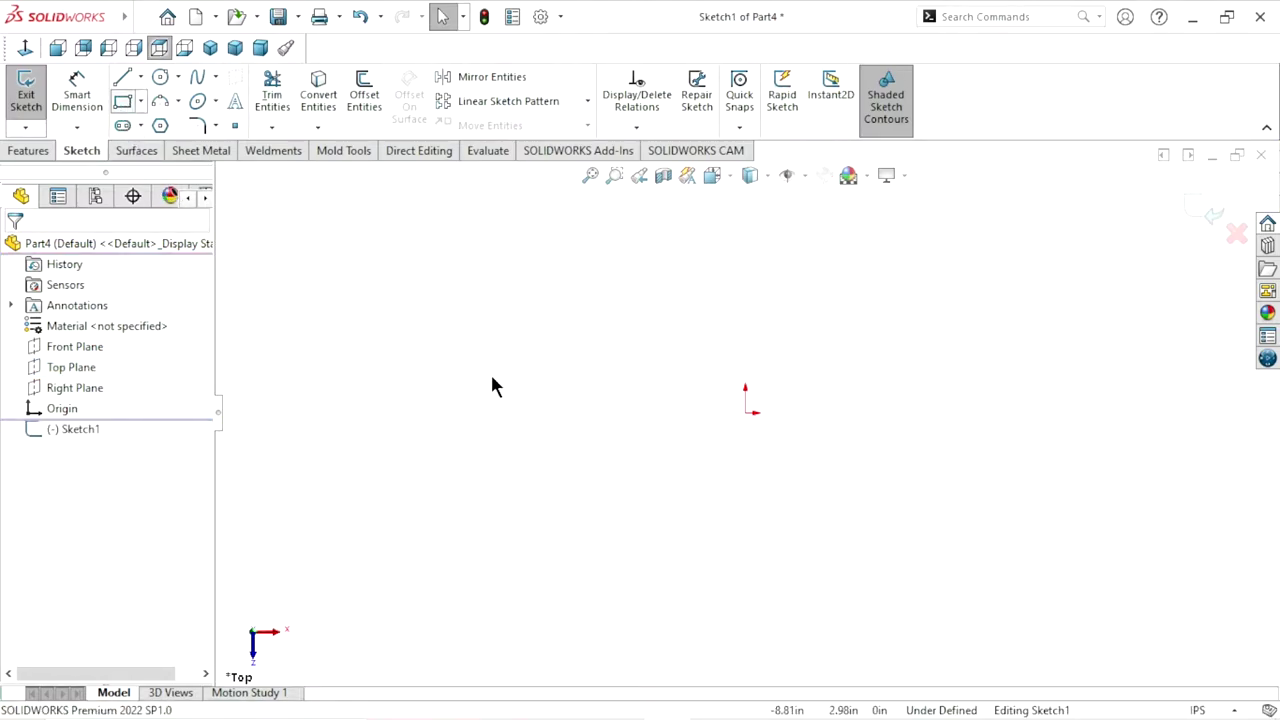
left_click(495, 261)
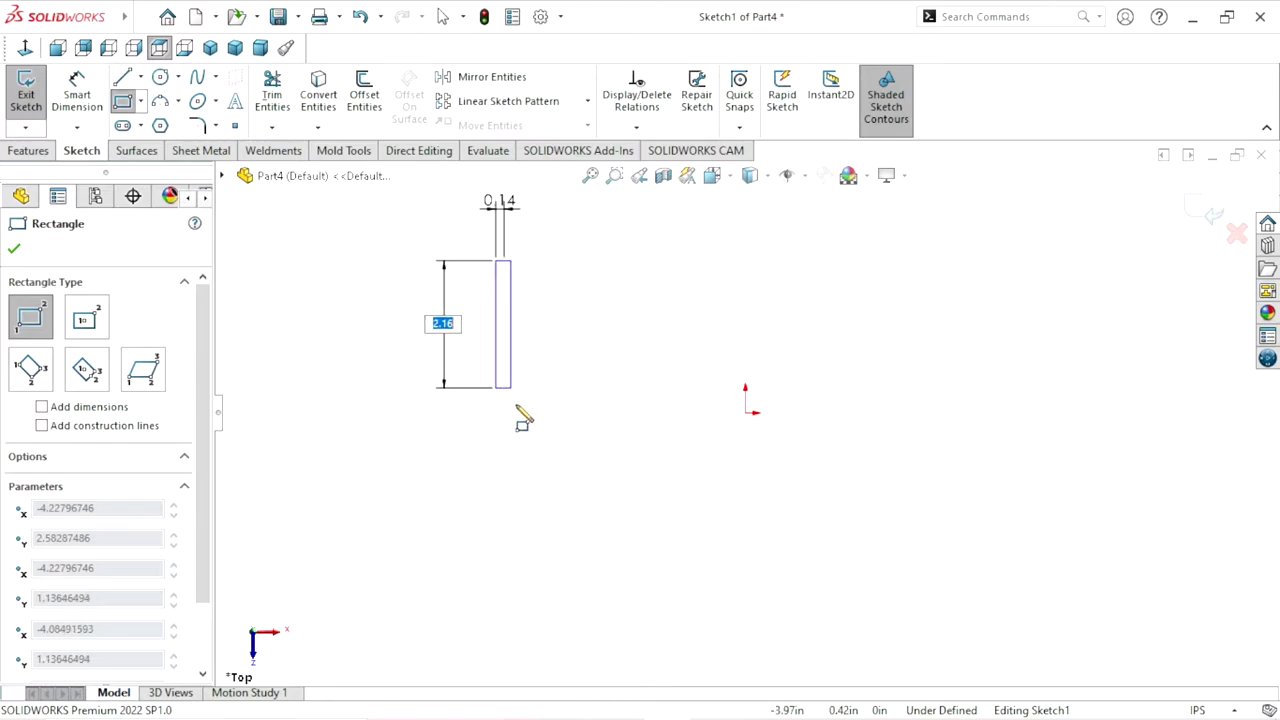
left_click(607, 576)
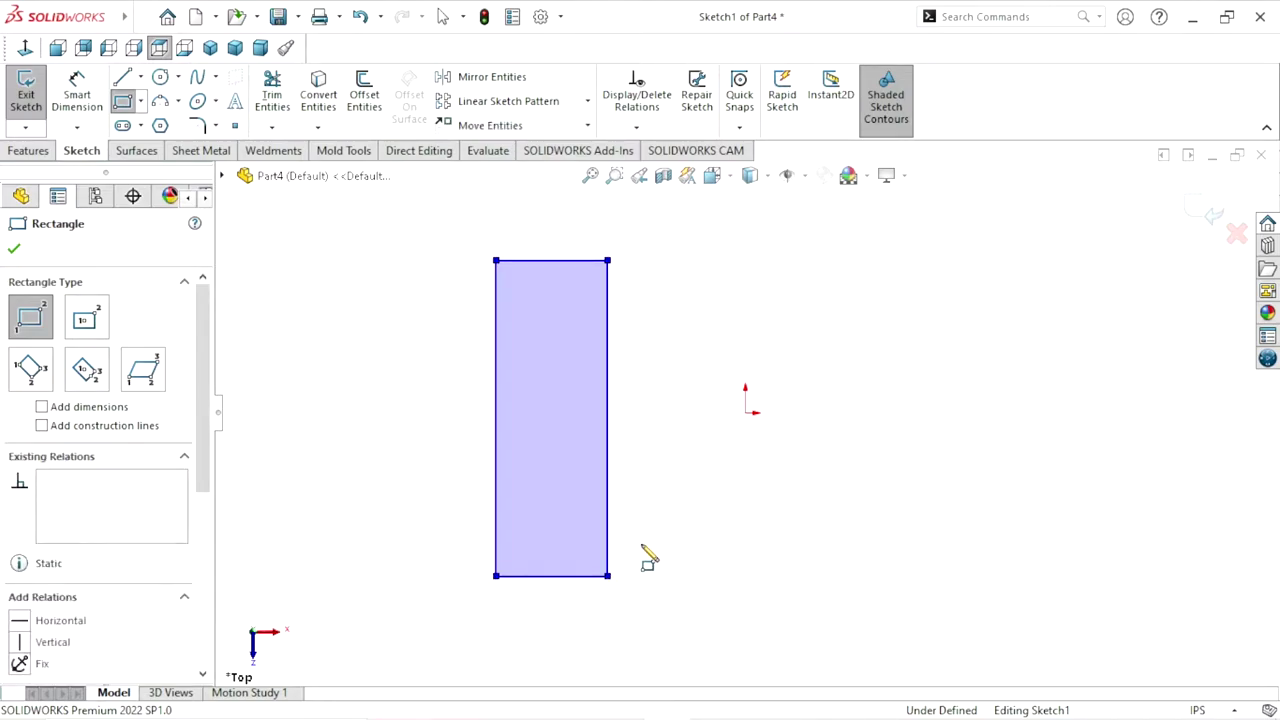
left_click(867, 261)
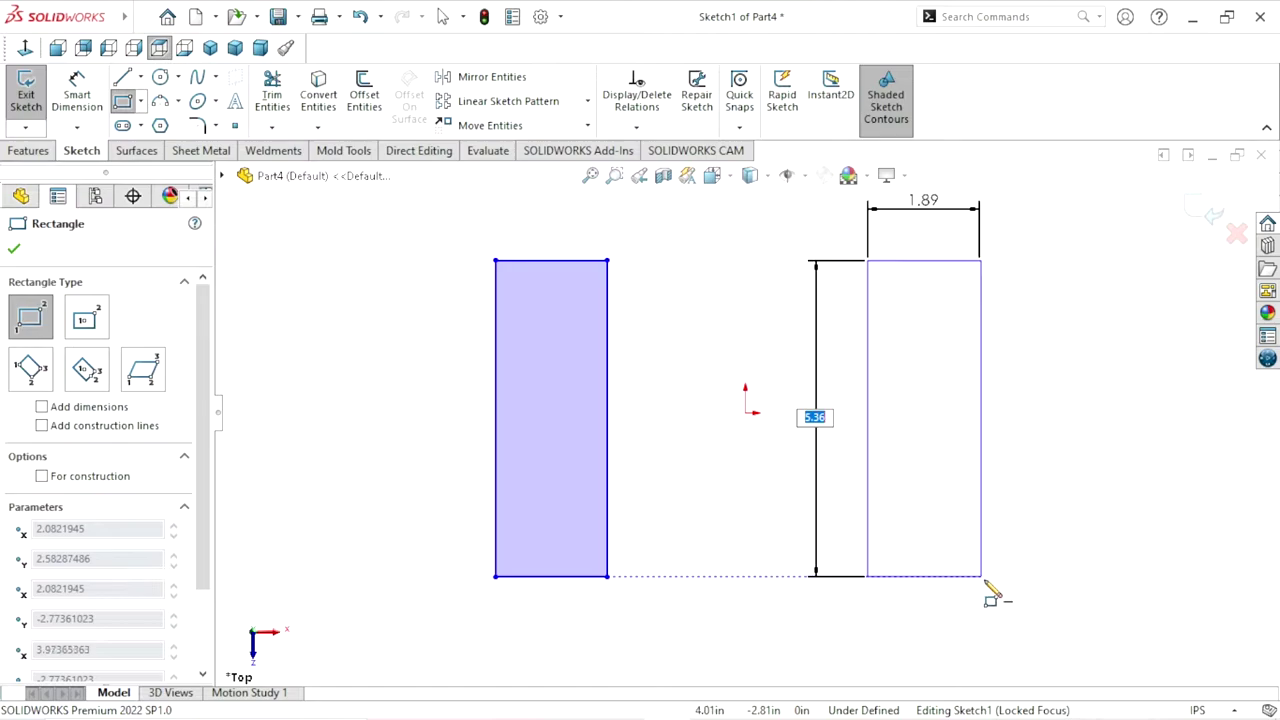
left_click(988, 582)
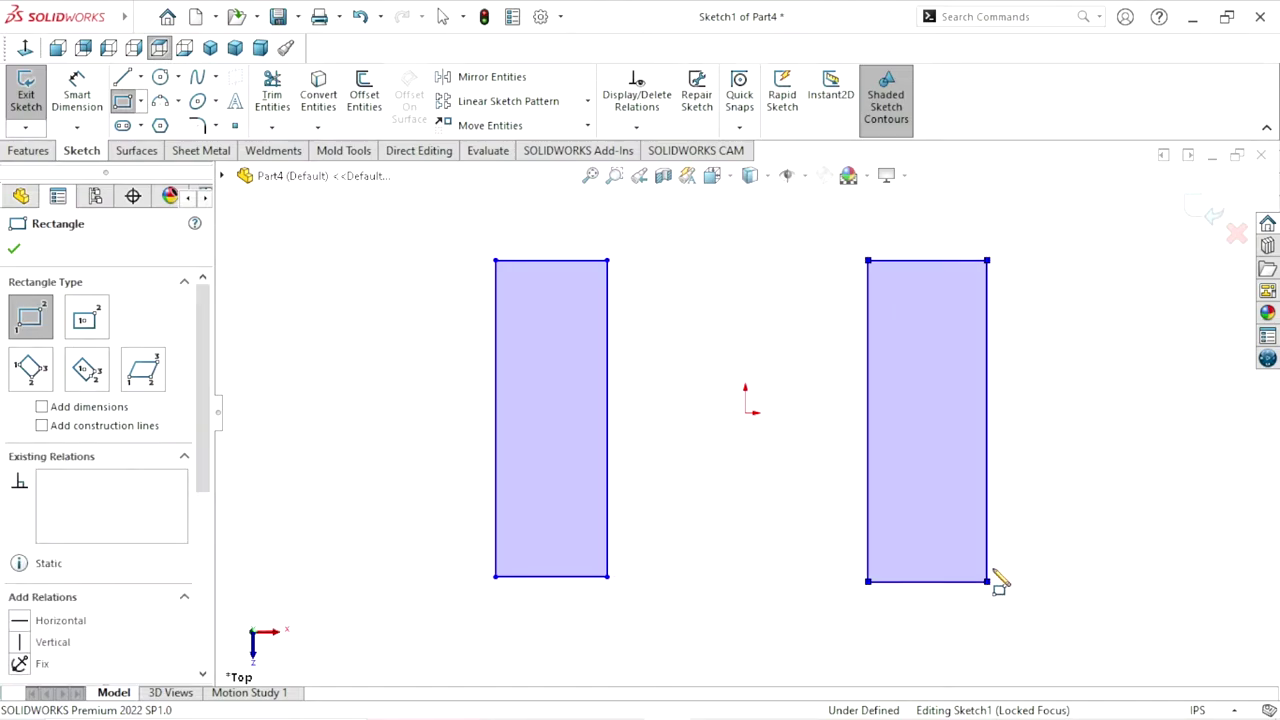
right_click(1064, 418)
left_click(1064, 420)
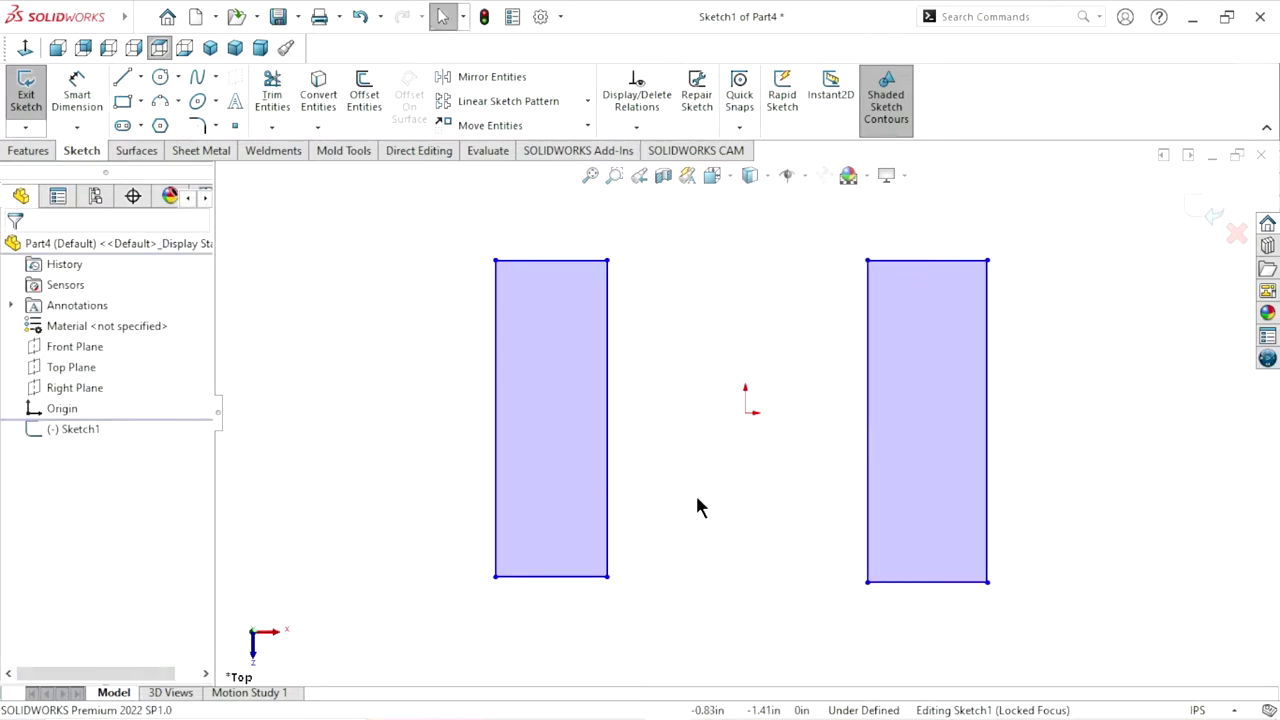
- Dimension the left rectangle's top edge to 24 and its left edge to 60
left_click(68, 86)
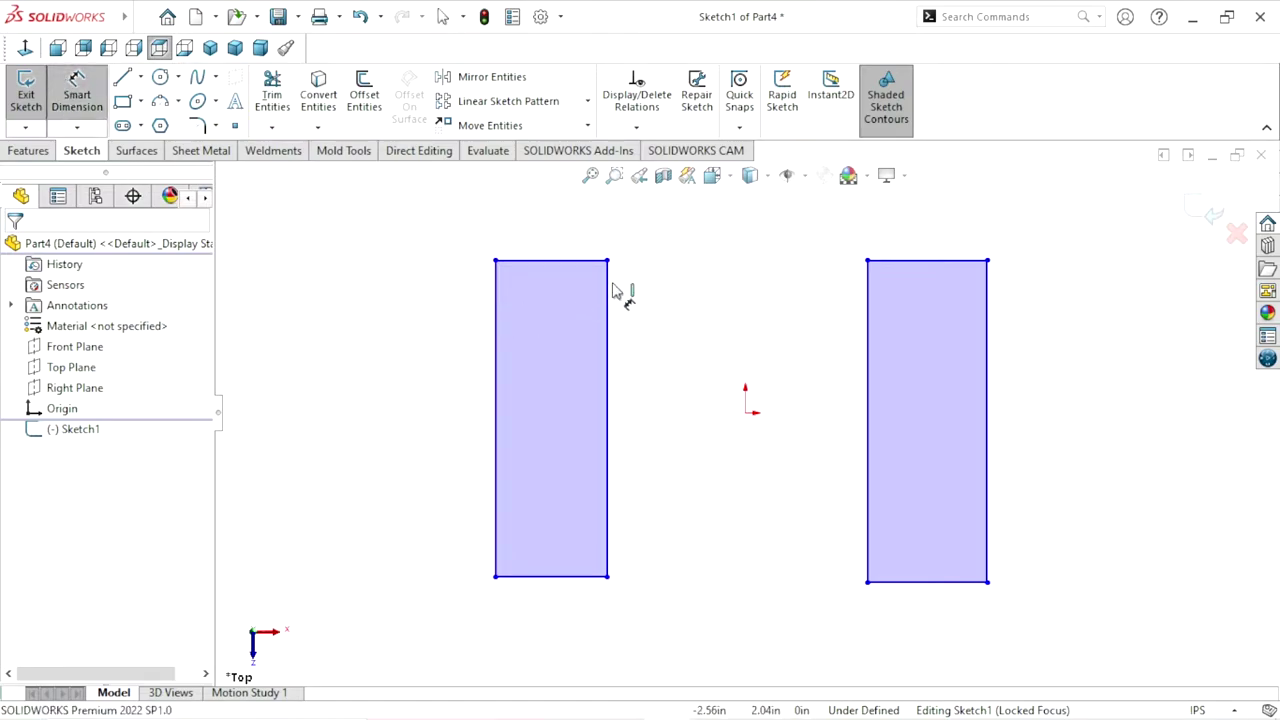
left_click(556, 259)
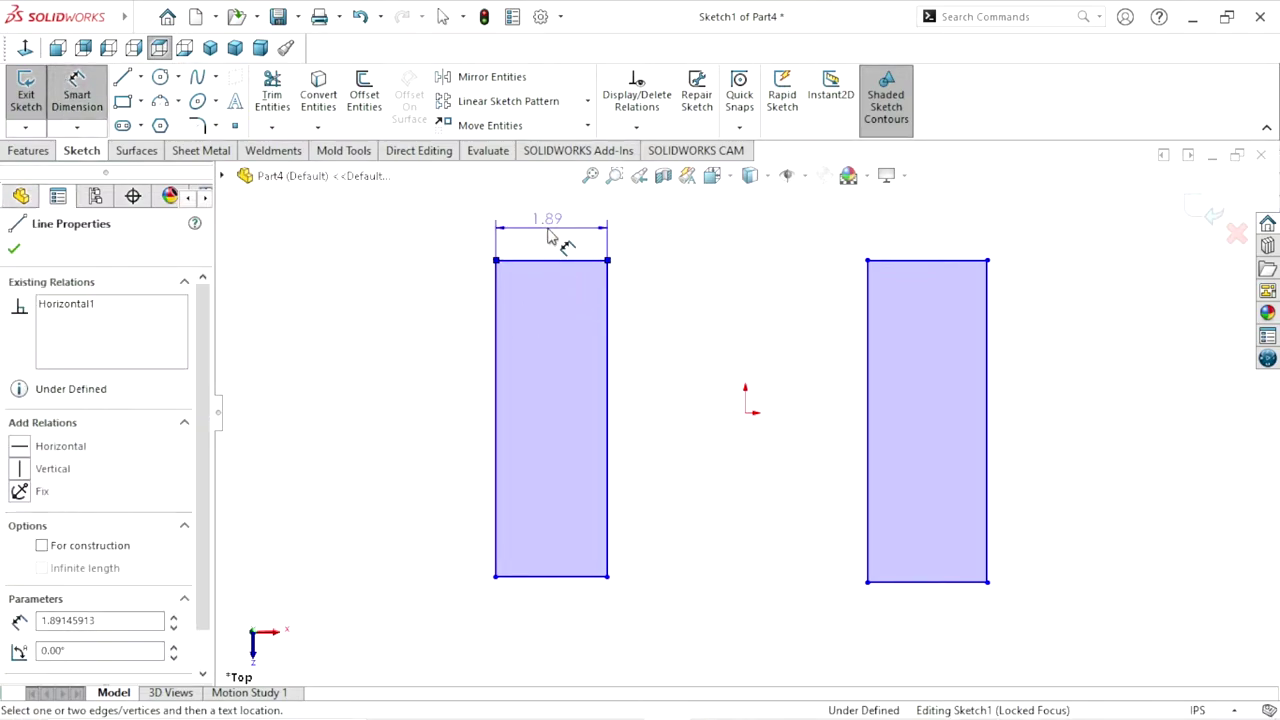
left_click(556, 242)
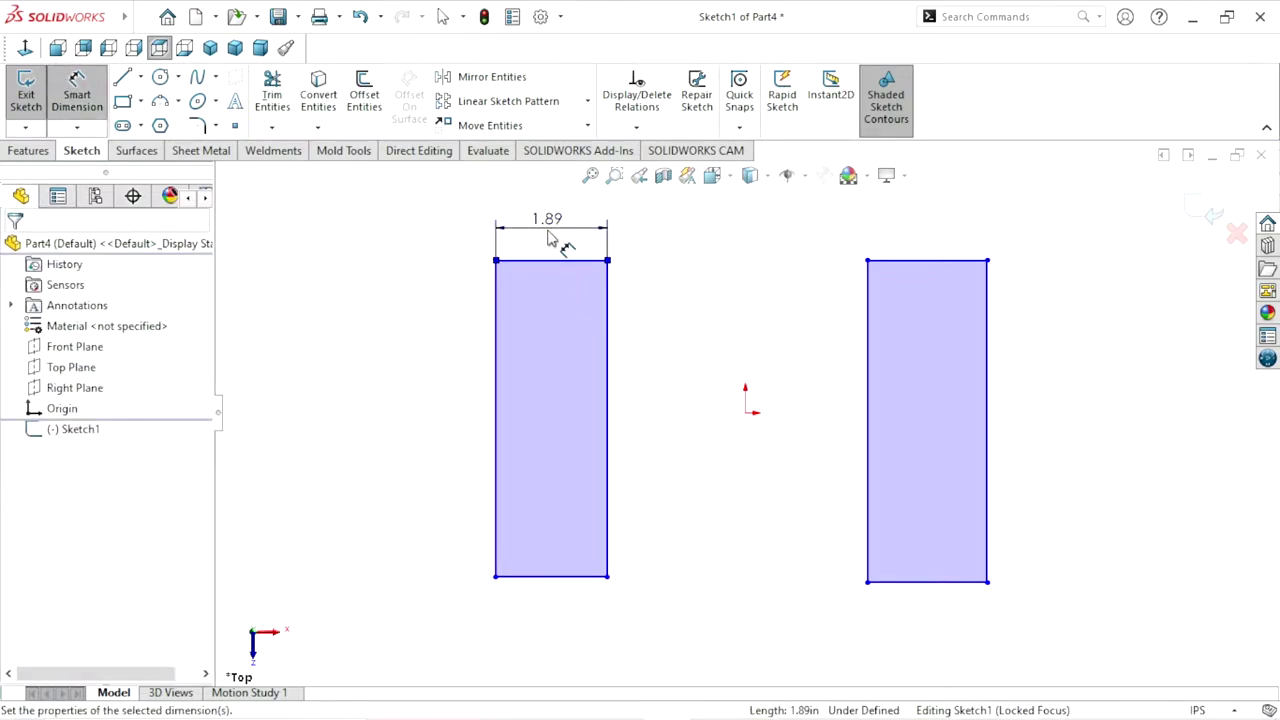
type("24")
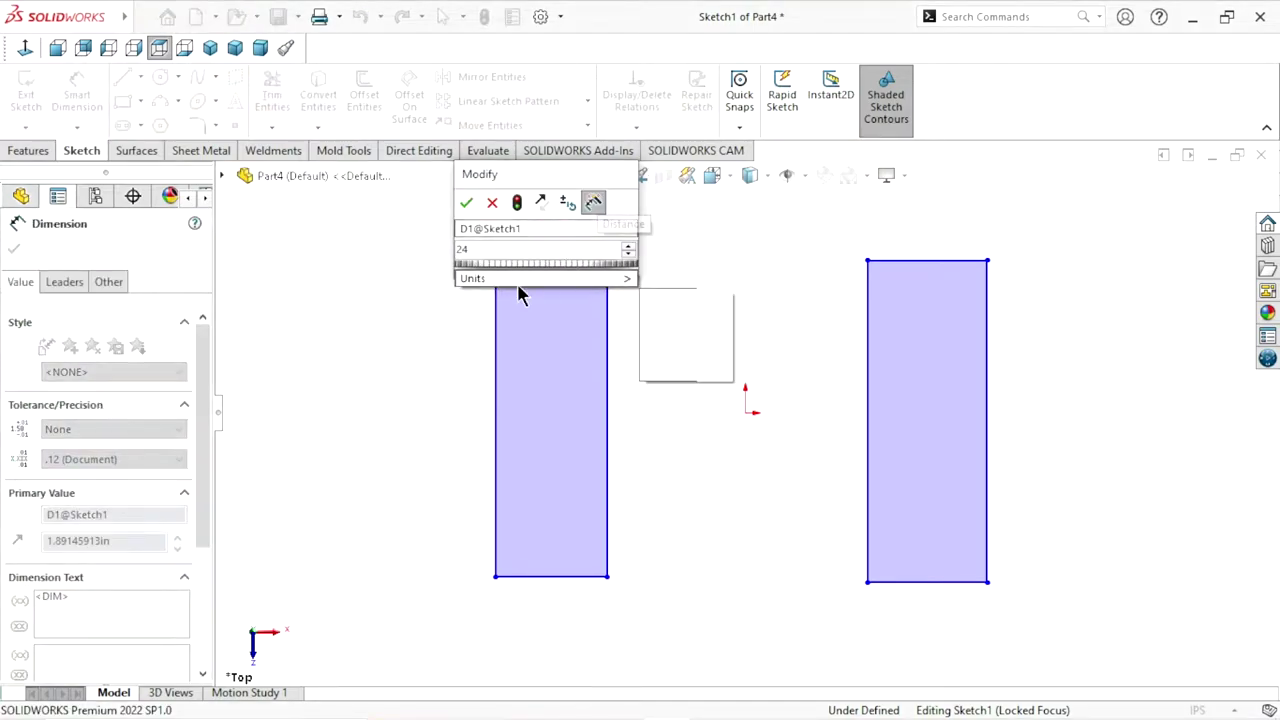
left_click(464, 203)
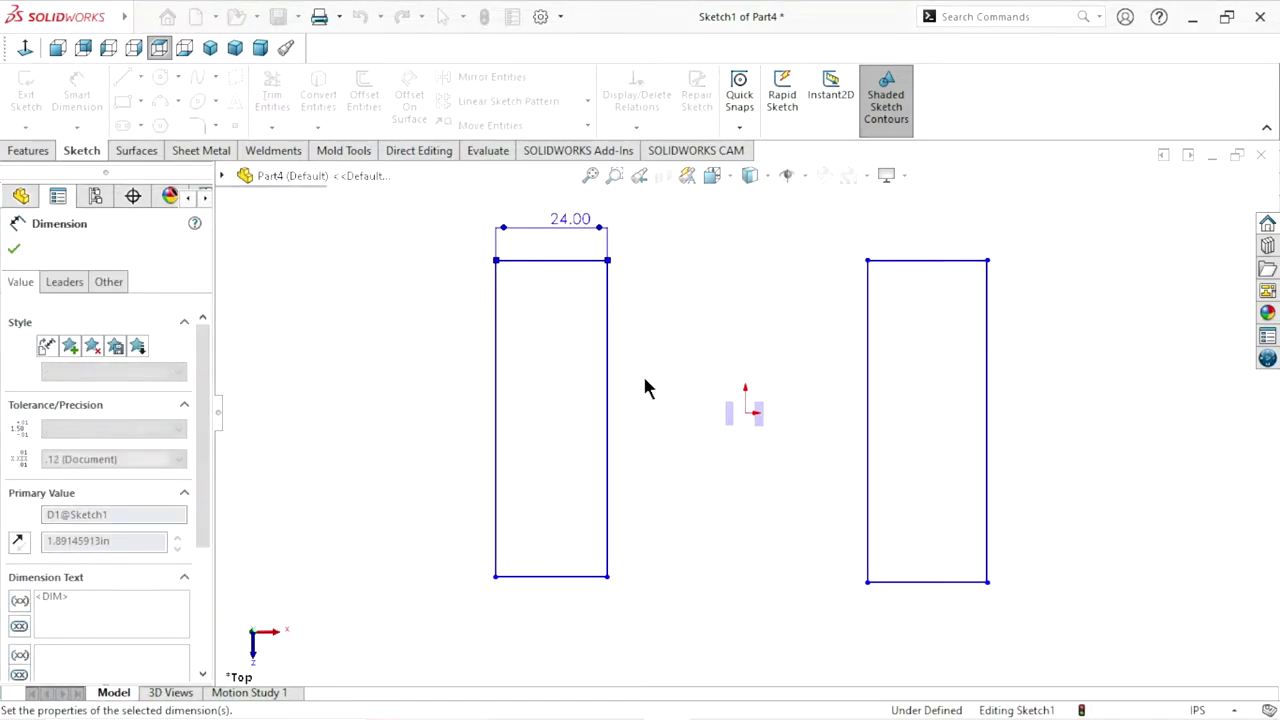
left_click(496, 443)
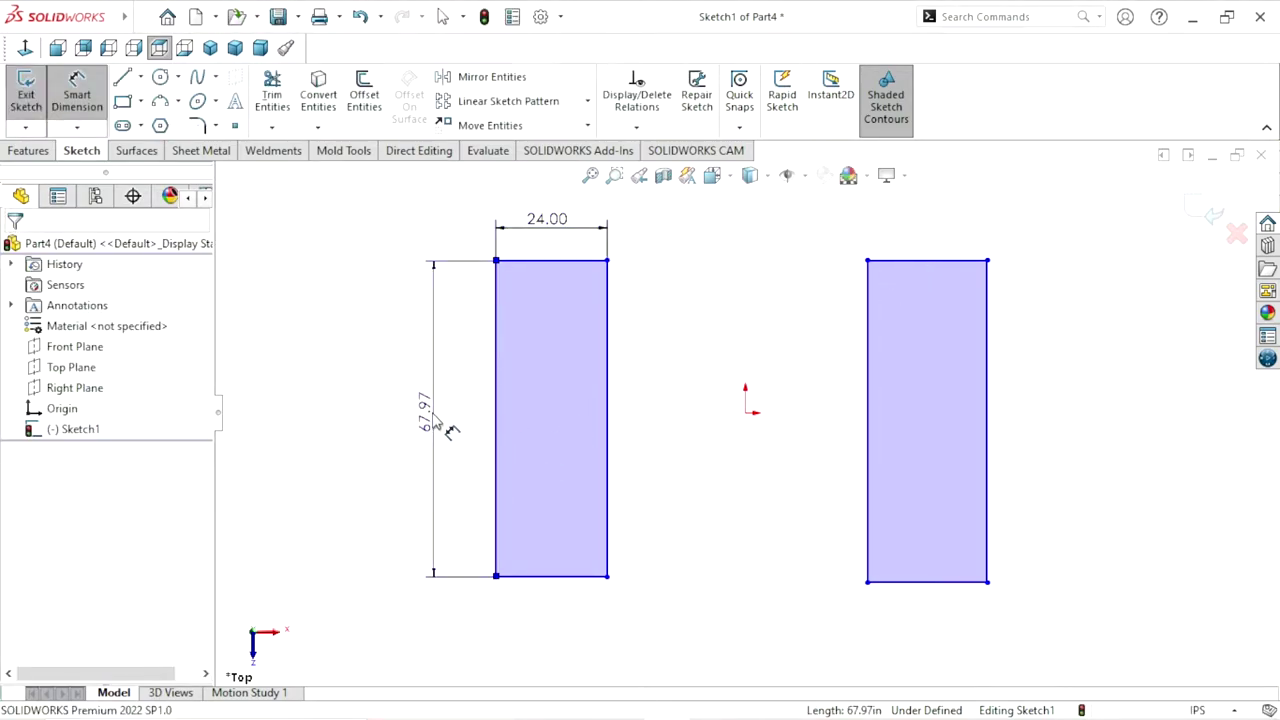
left_click(450, 430)
type("60")
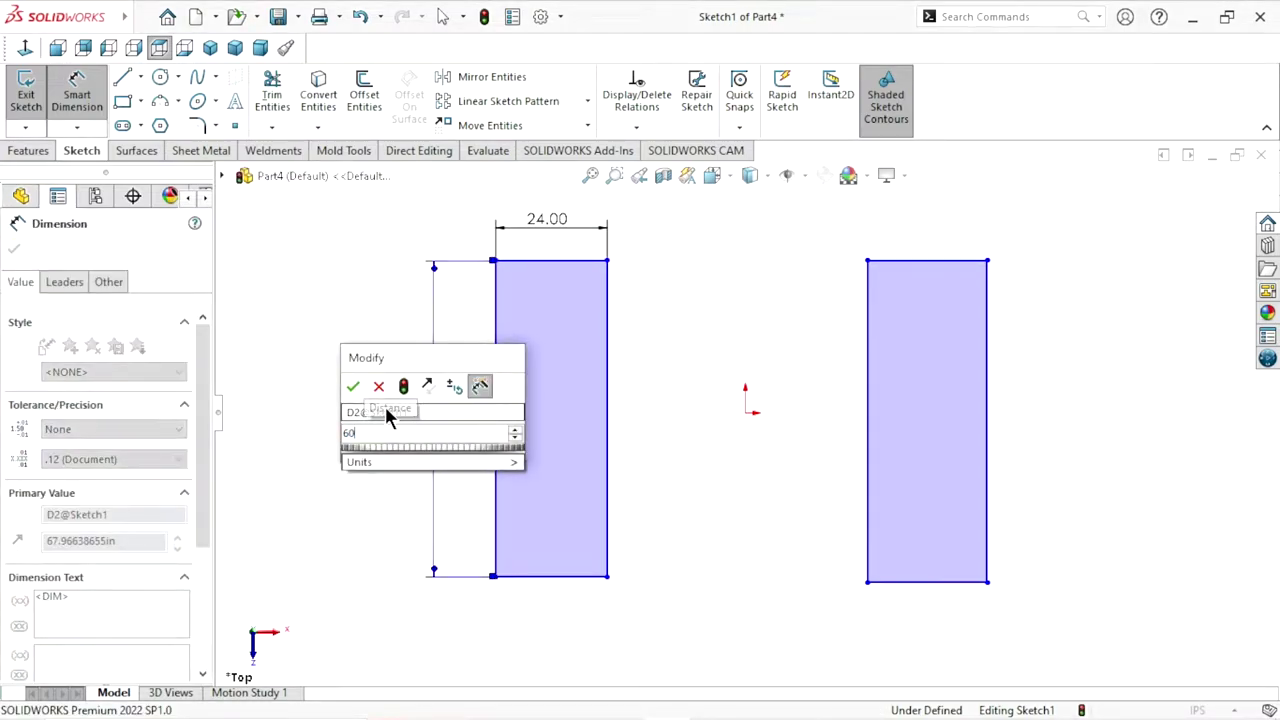
left_click(352, 386)
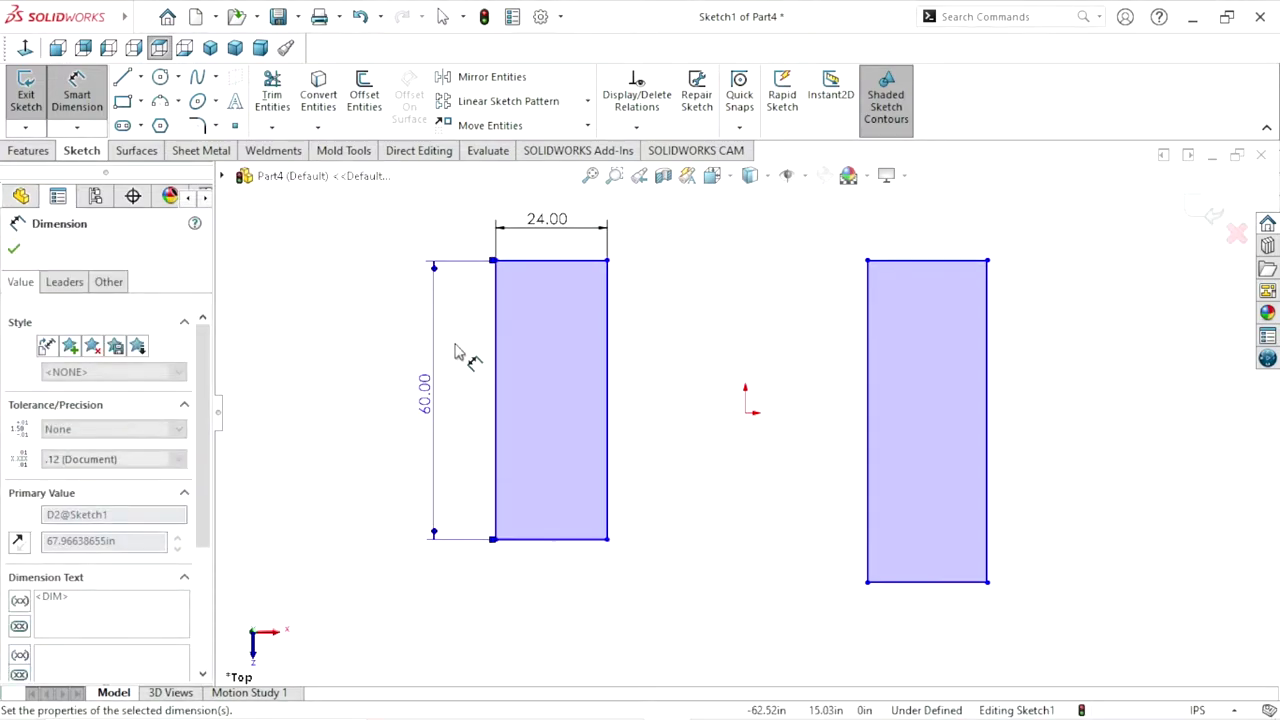
- Draw a centerline from the origin to the left rectangle's right edge and make it horizontal
left_click(140, 77)
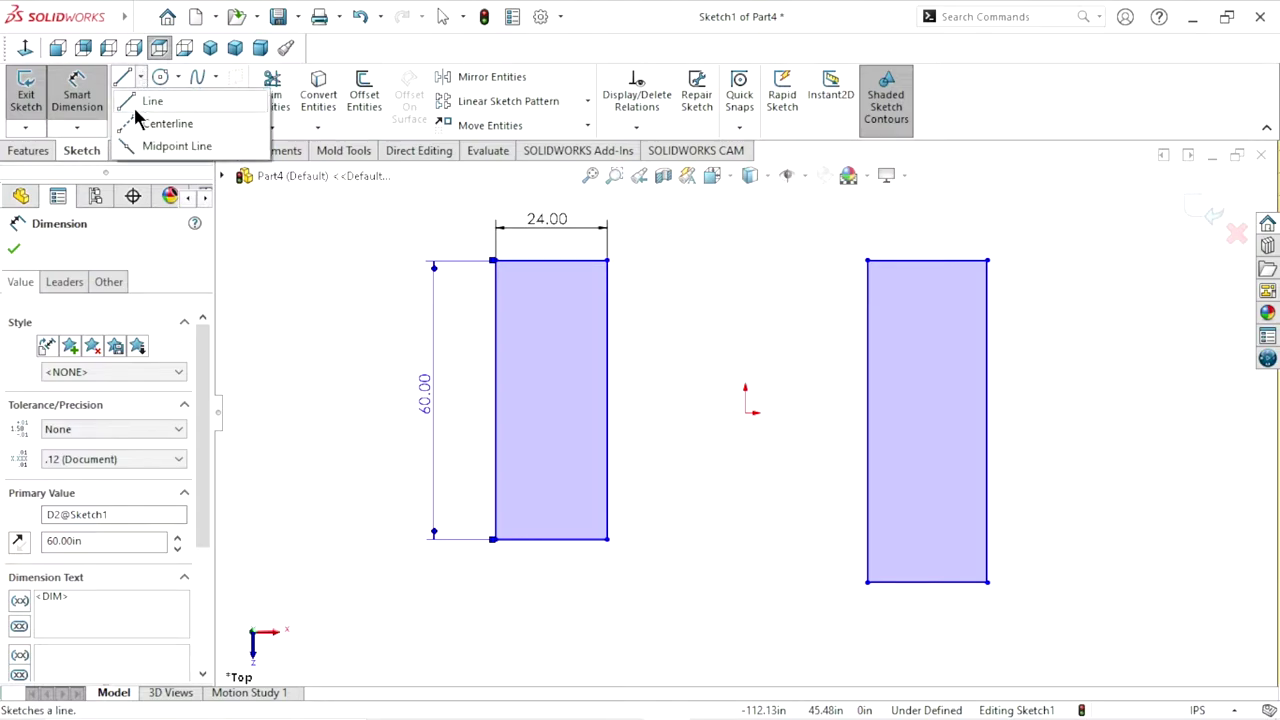
left_click(745, 412)
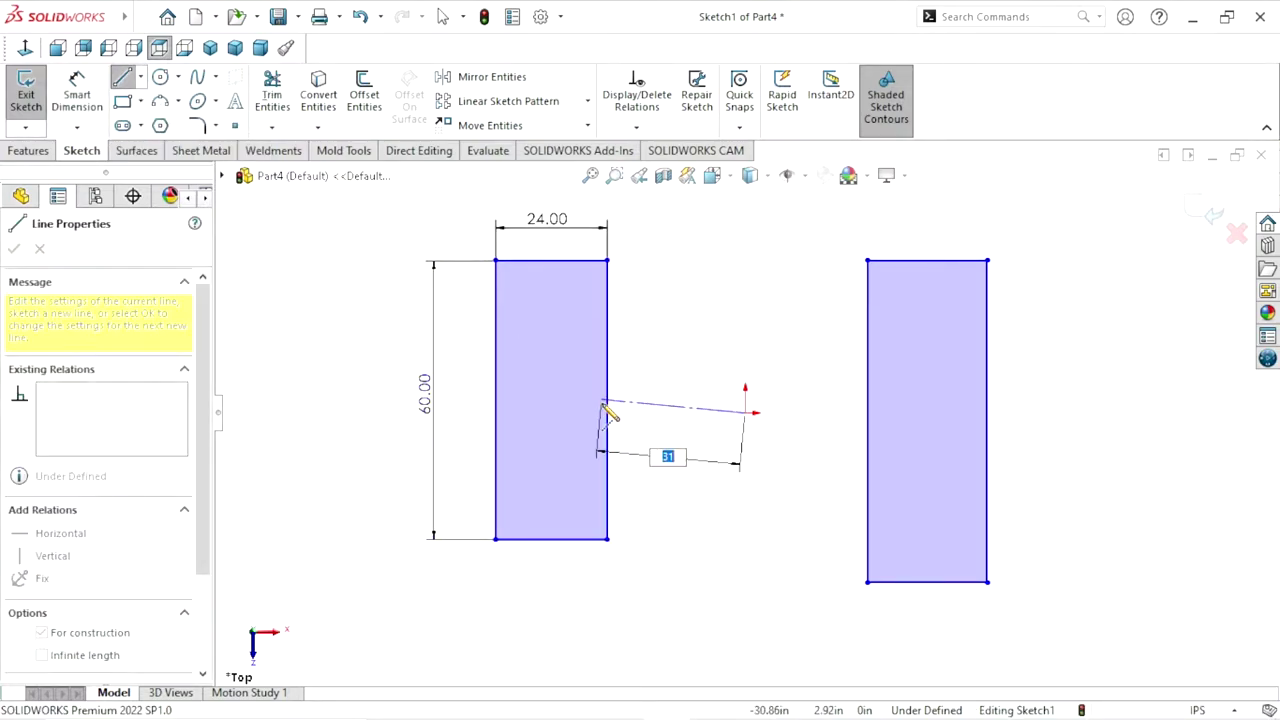
left_click(607, 400)
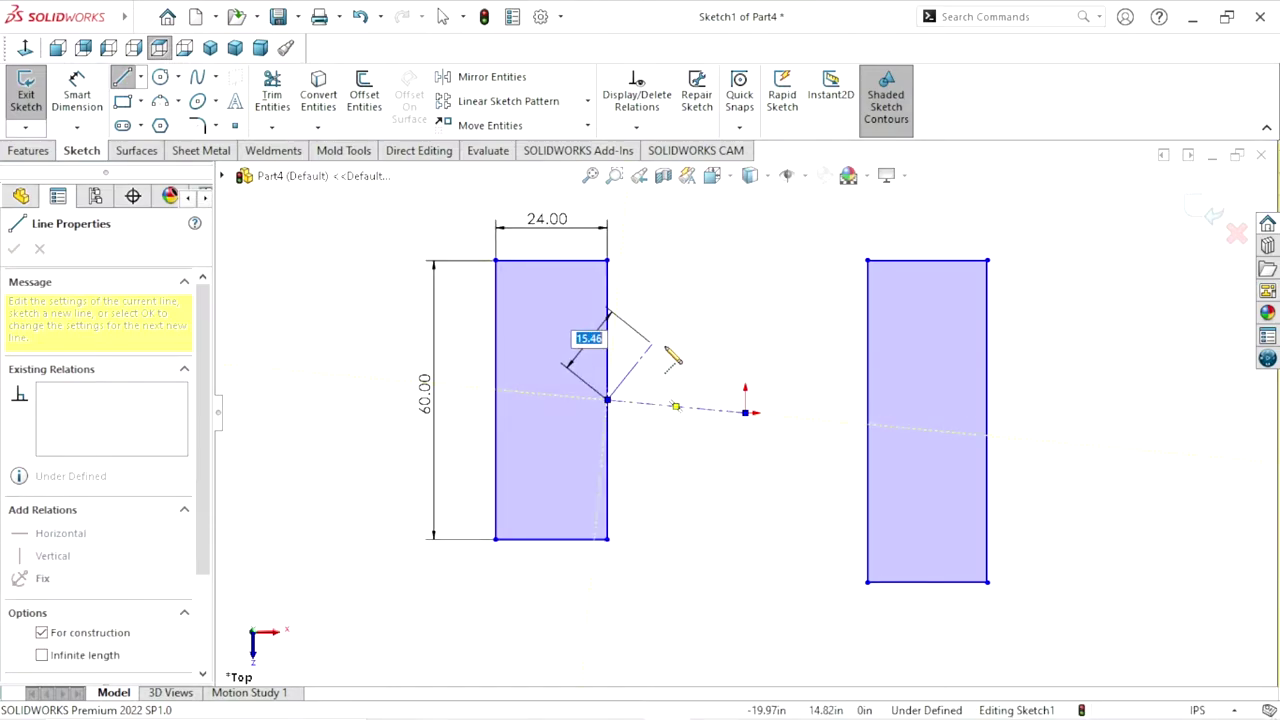
right_click(655, 268)
left_click(678, 370)
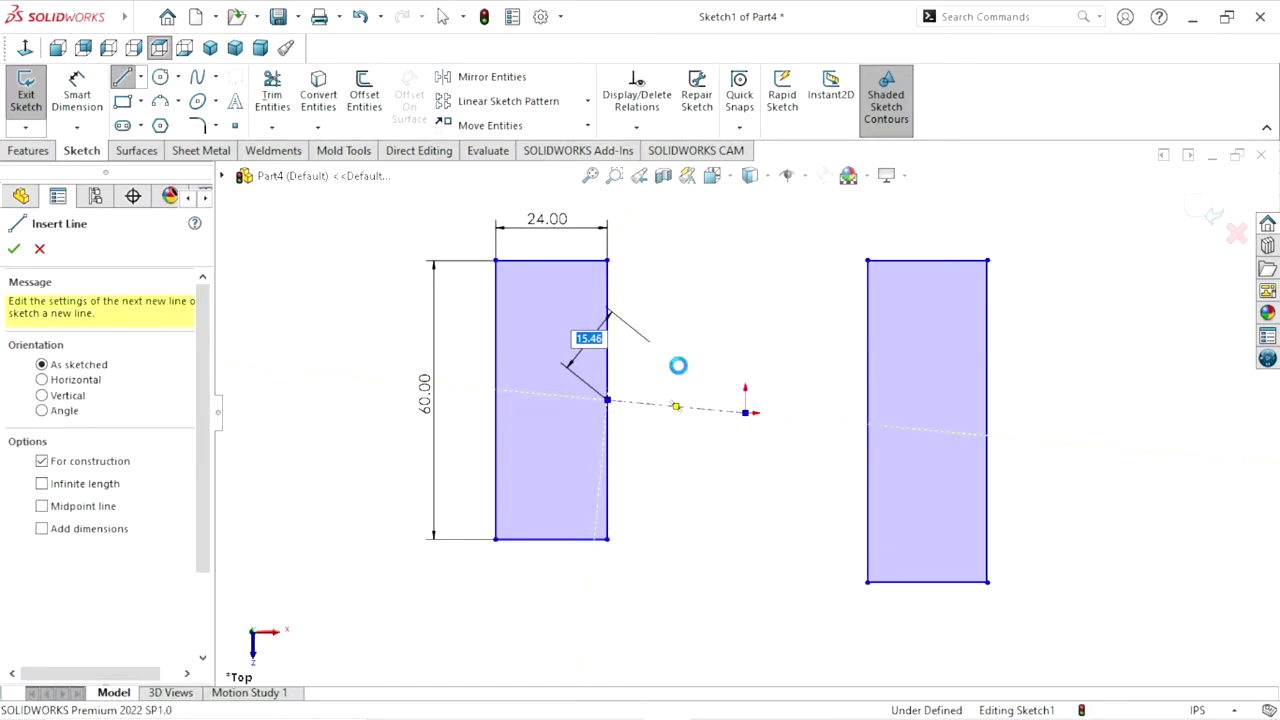
left_click(660, 413)
left_click(711, 322)
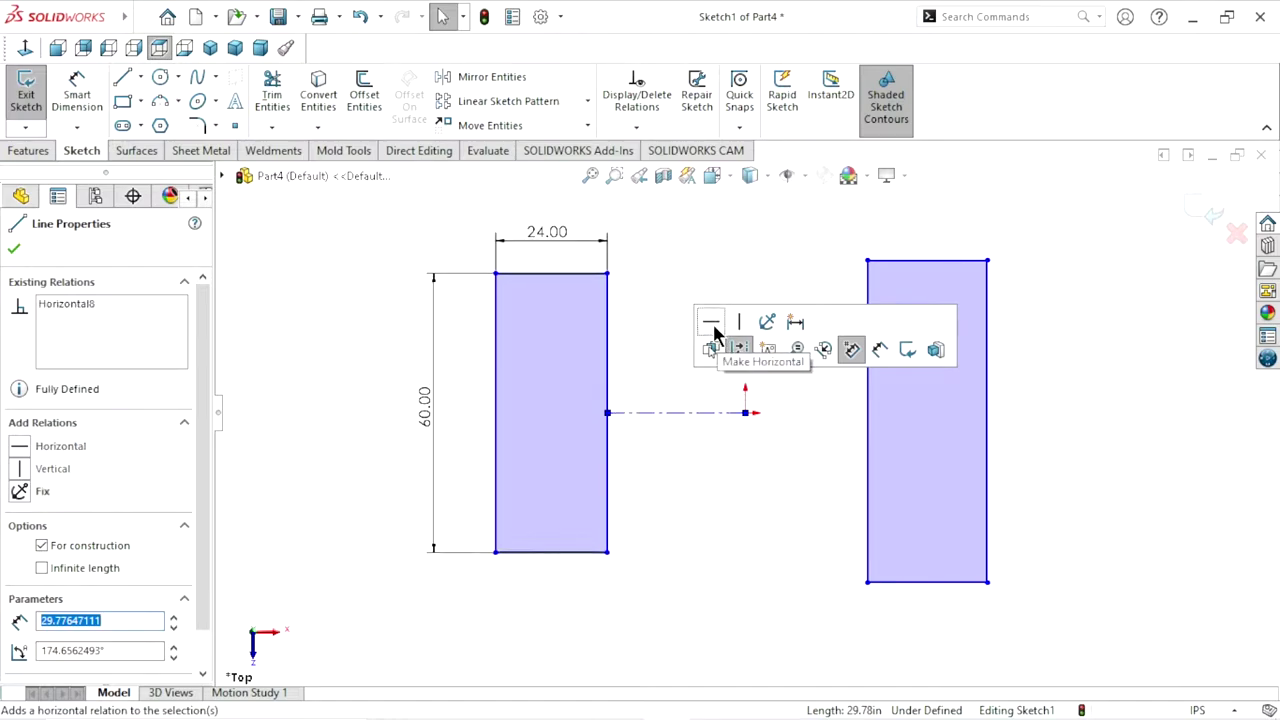
left_click(14, 251)
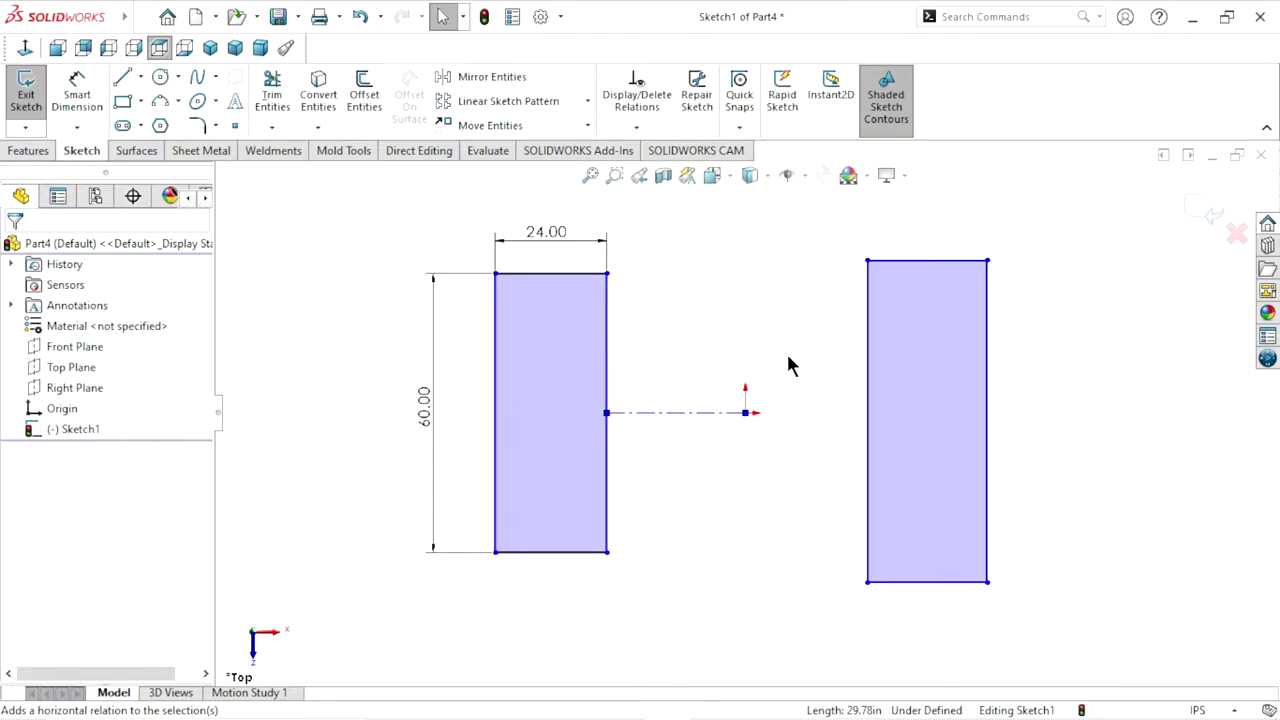
- Select both rectangles and try to give them an Equal relation
left_click(338, 319)
left_click_drag(665, 225, 446, 601)
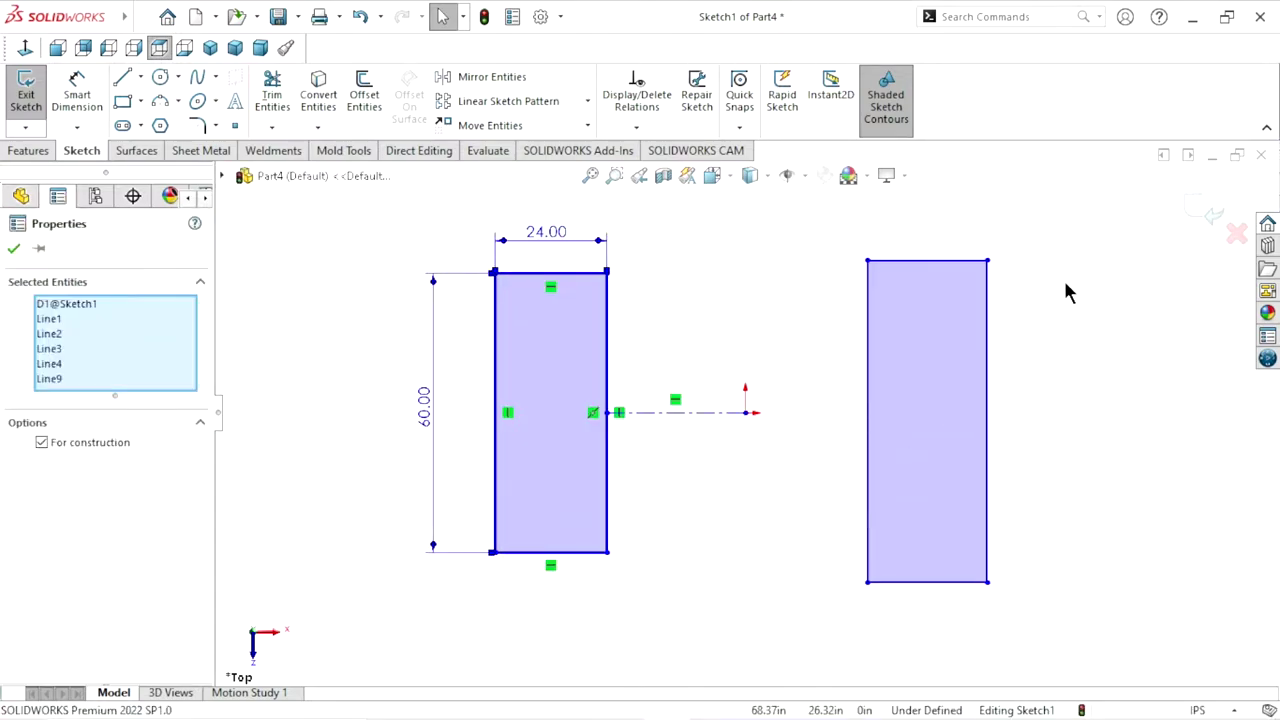
left_click_drag(1063, 224, 797, 606)
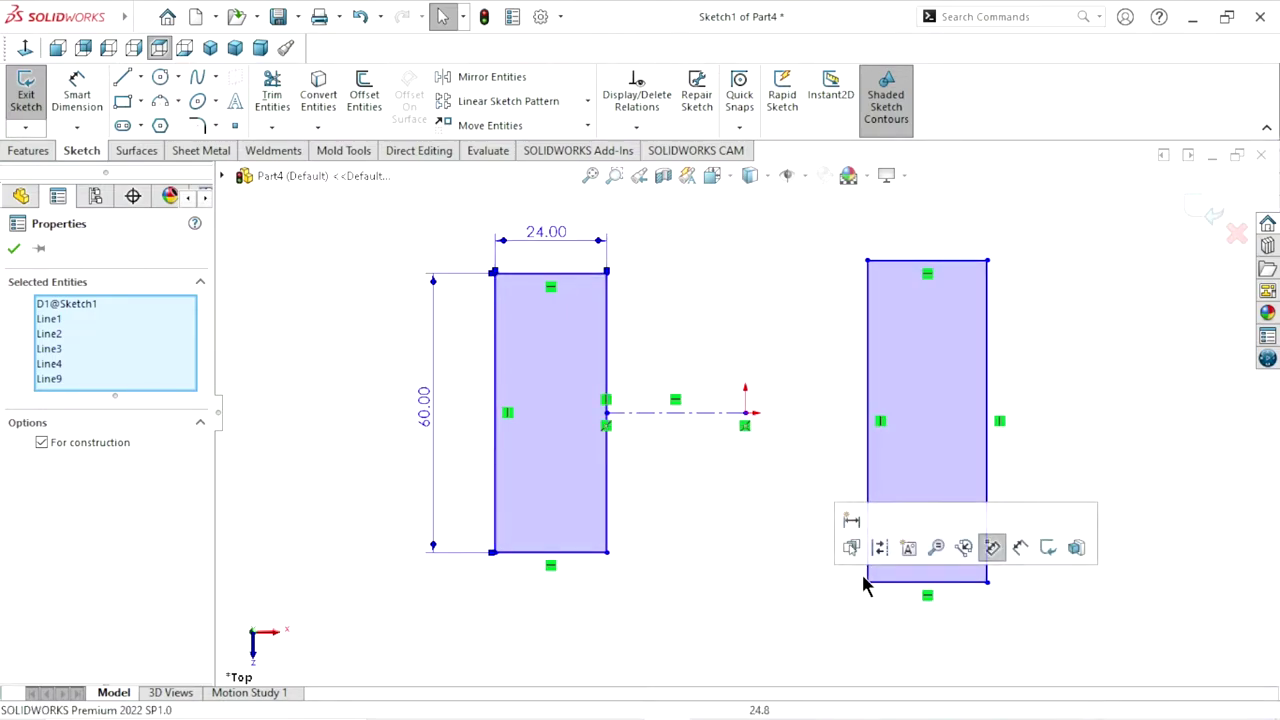
left_click(328, 466)
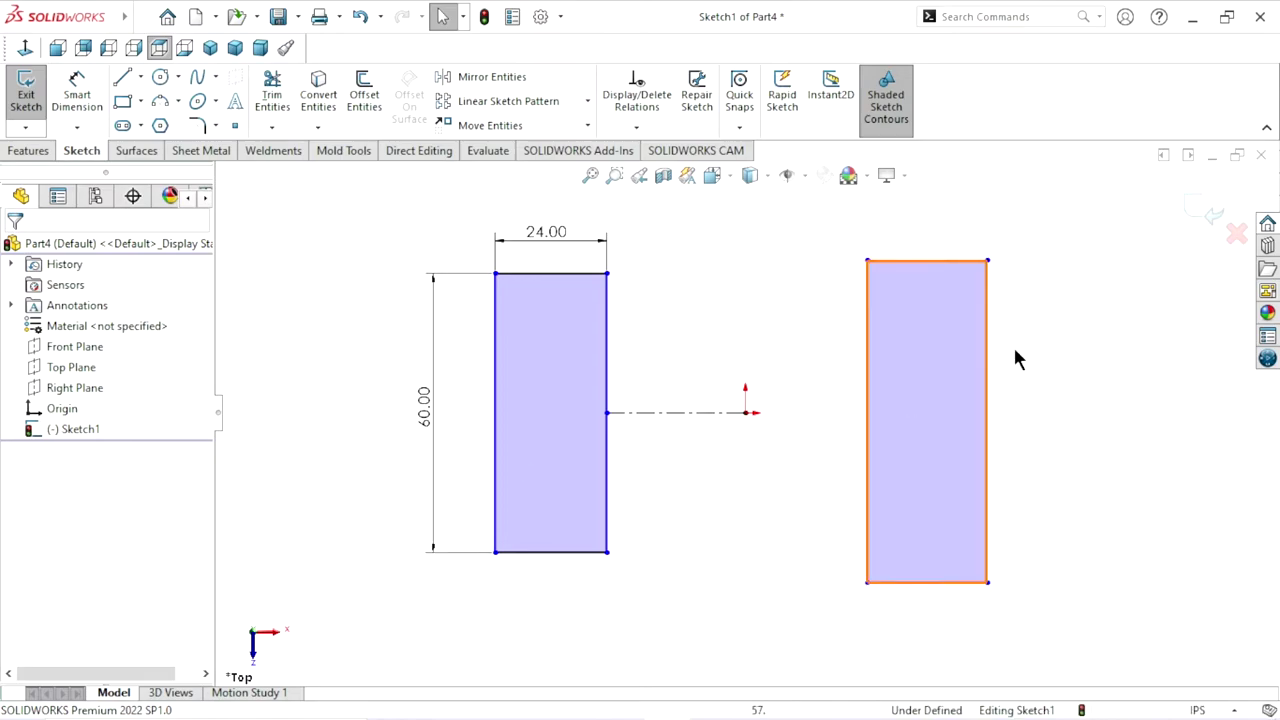
left_click(548, 374)
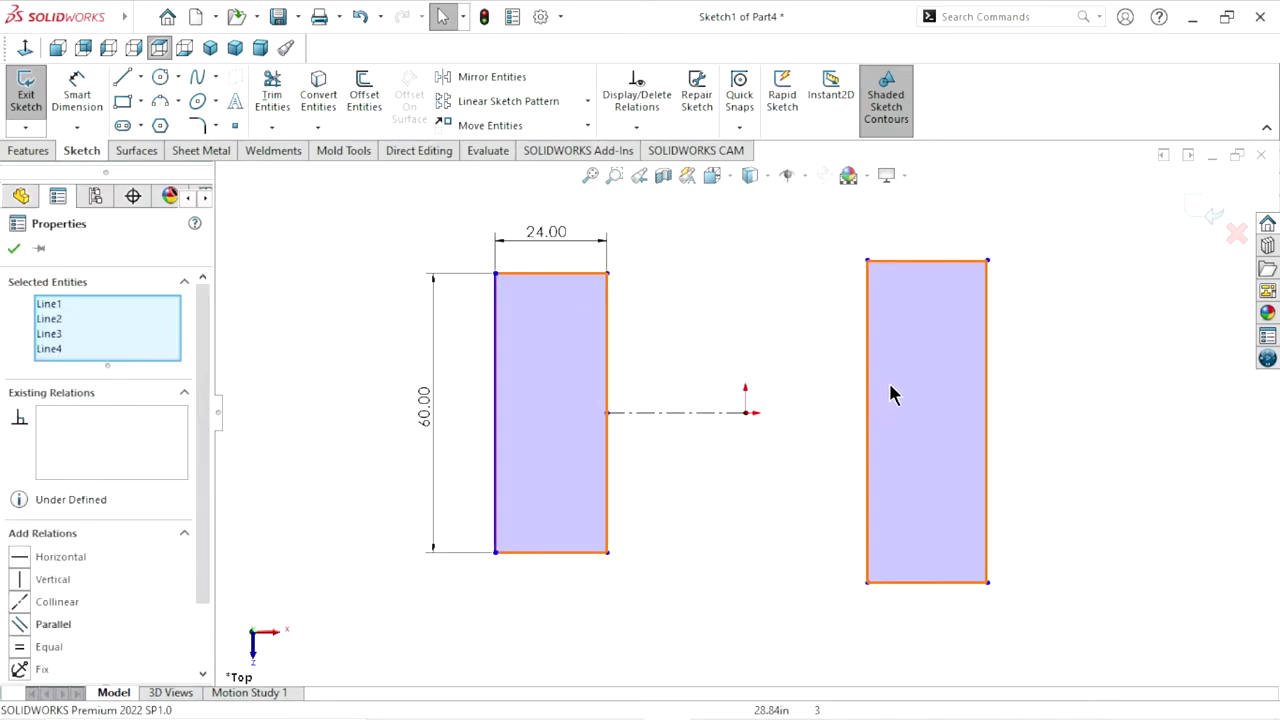
left_click(846, 395, "ctrl")
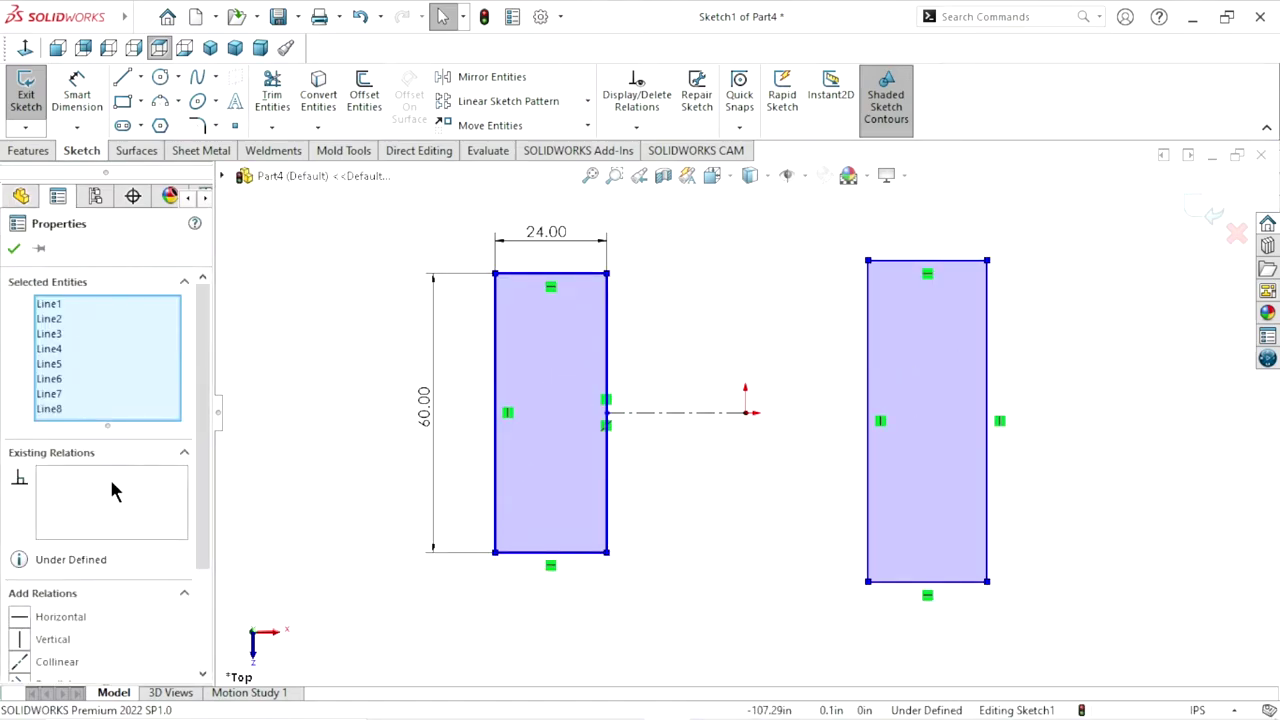
left_click_drag(202, 509, 189, 568)
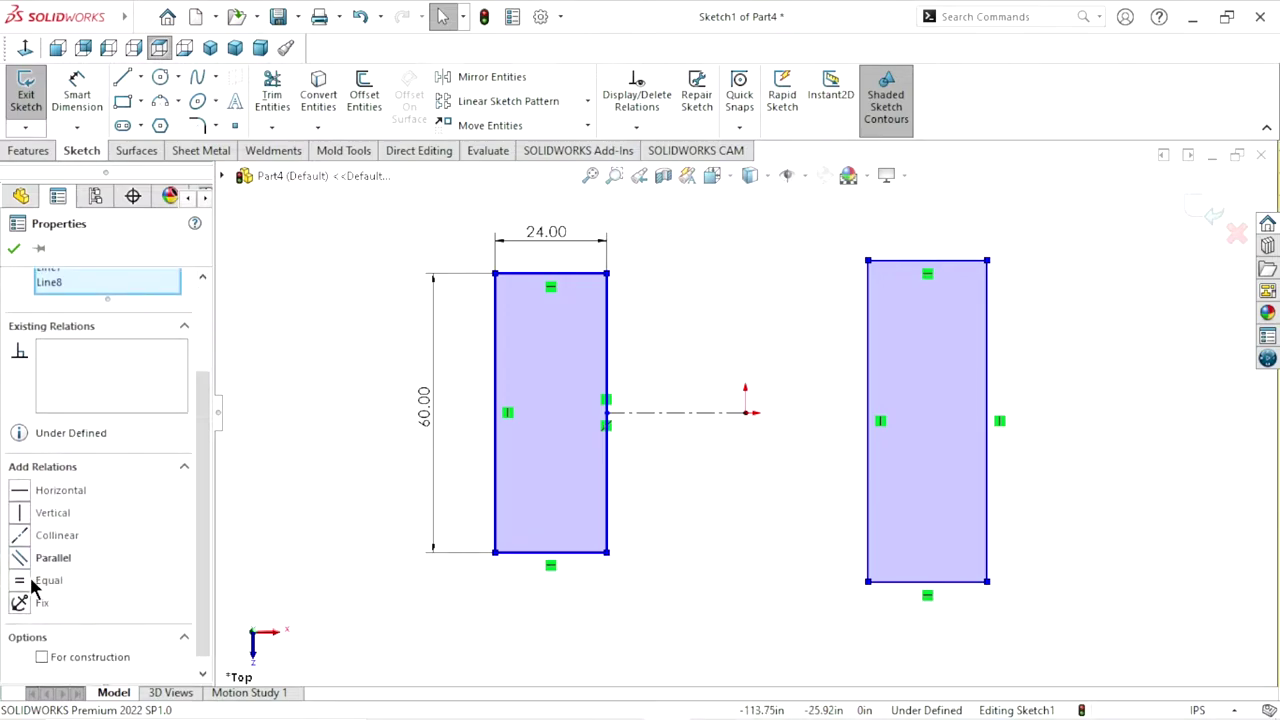
left_click(25, 582)
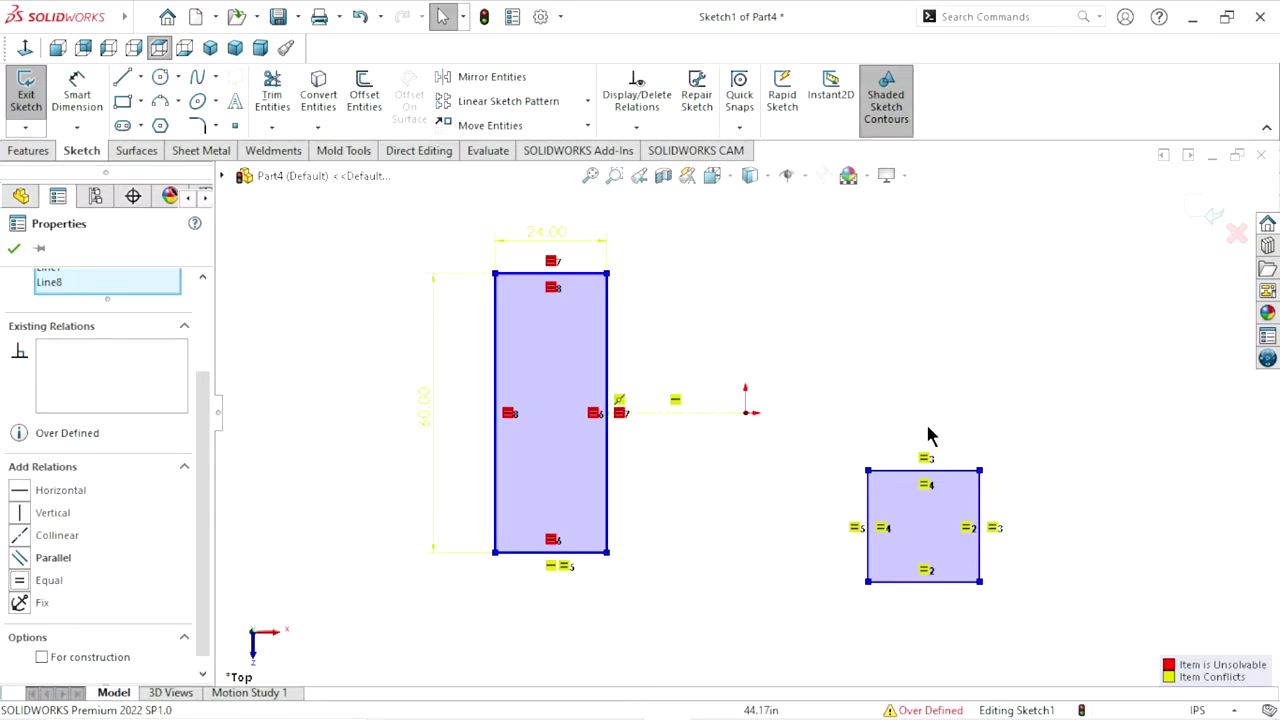
- Undo the conflicting Equal relation and delete the right rectangle
left_click(360, 17)
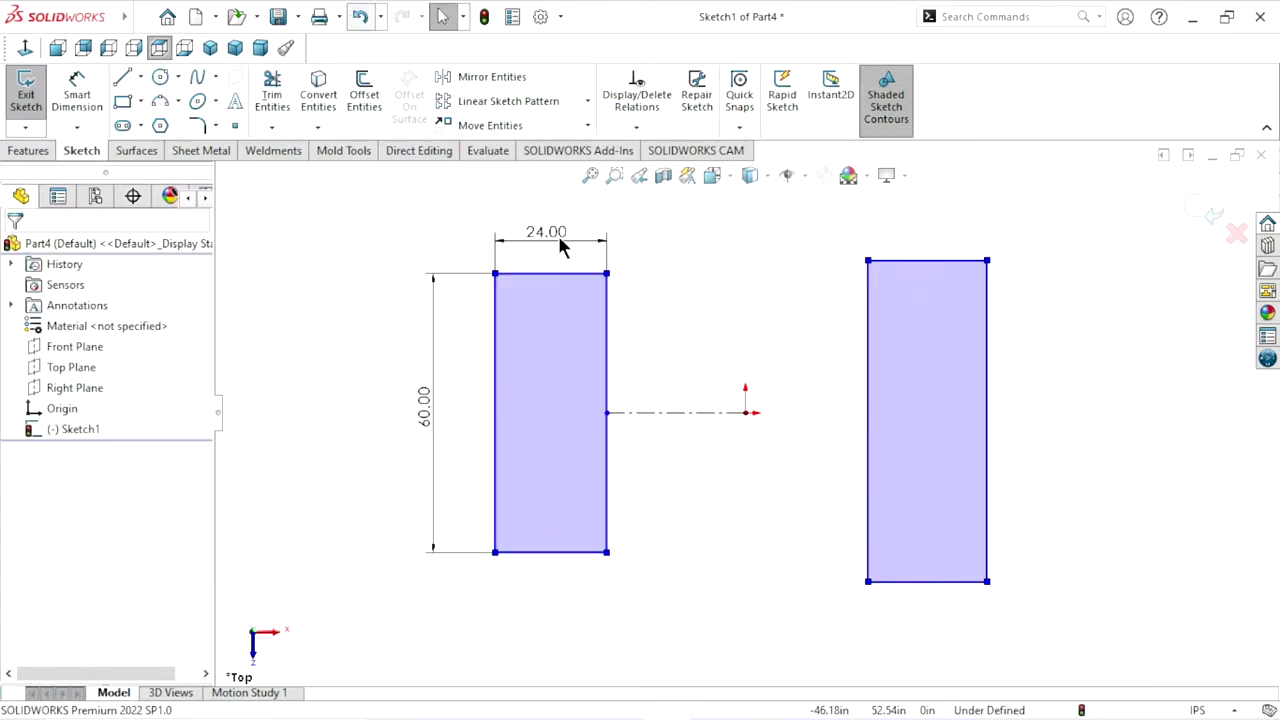
left_click_drag(1027, 209, 855, 619)
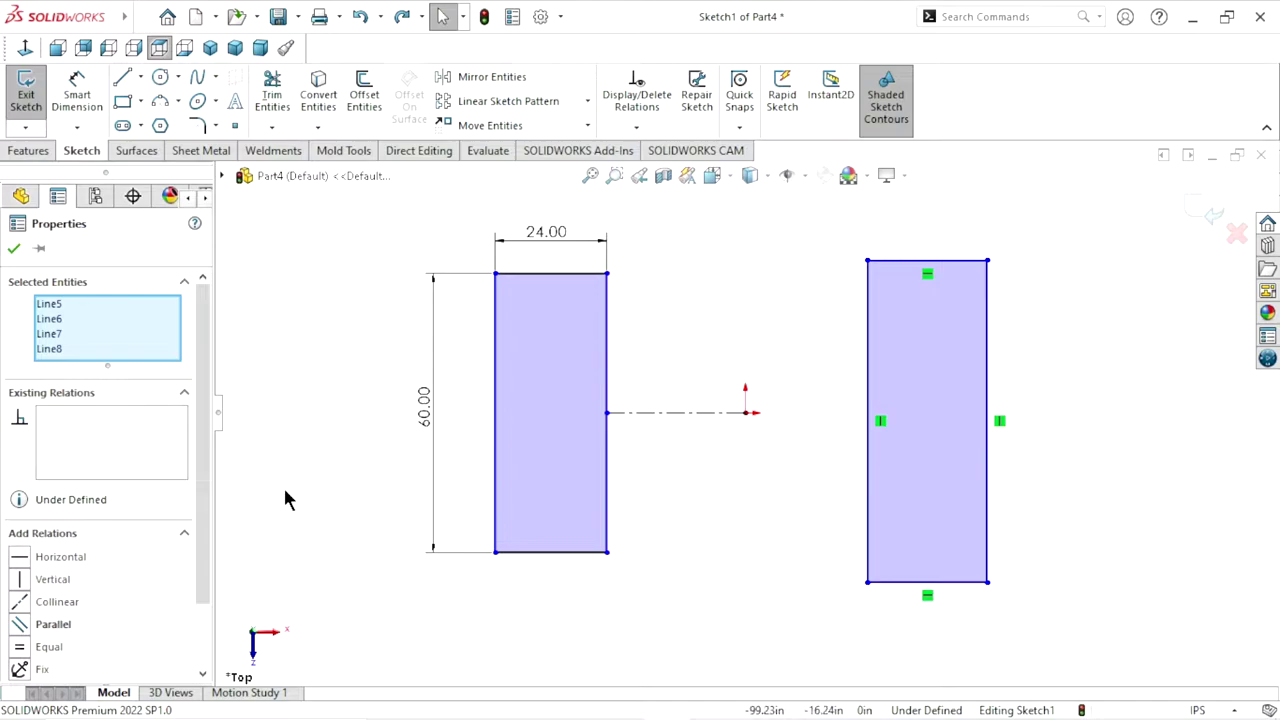
key("Delete")
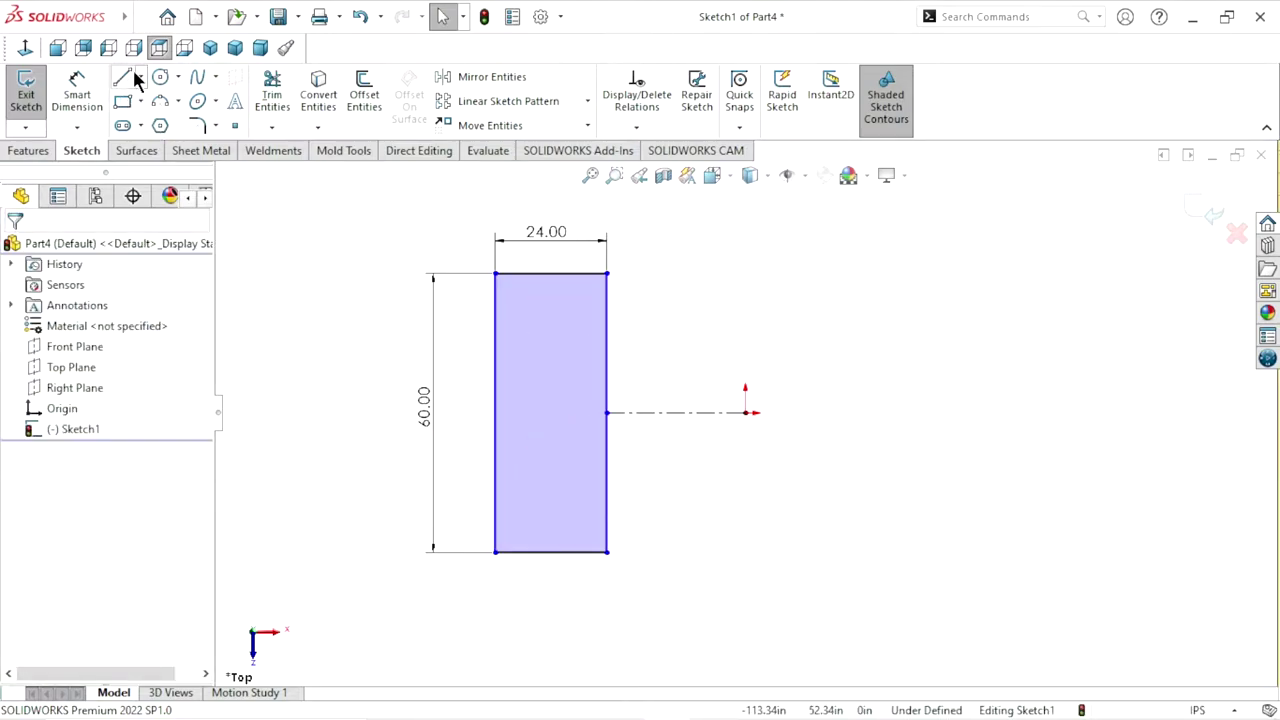
- Draw a vertical centerline upward from the origin, past the rectangle's top
left_click(139, 75)
left_click(766, 432)
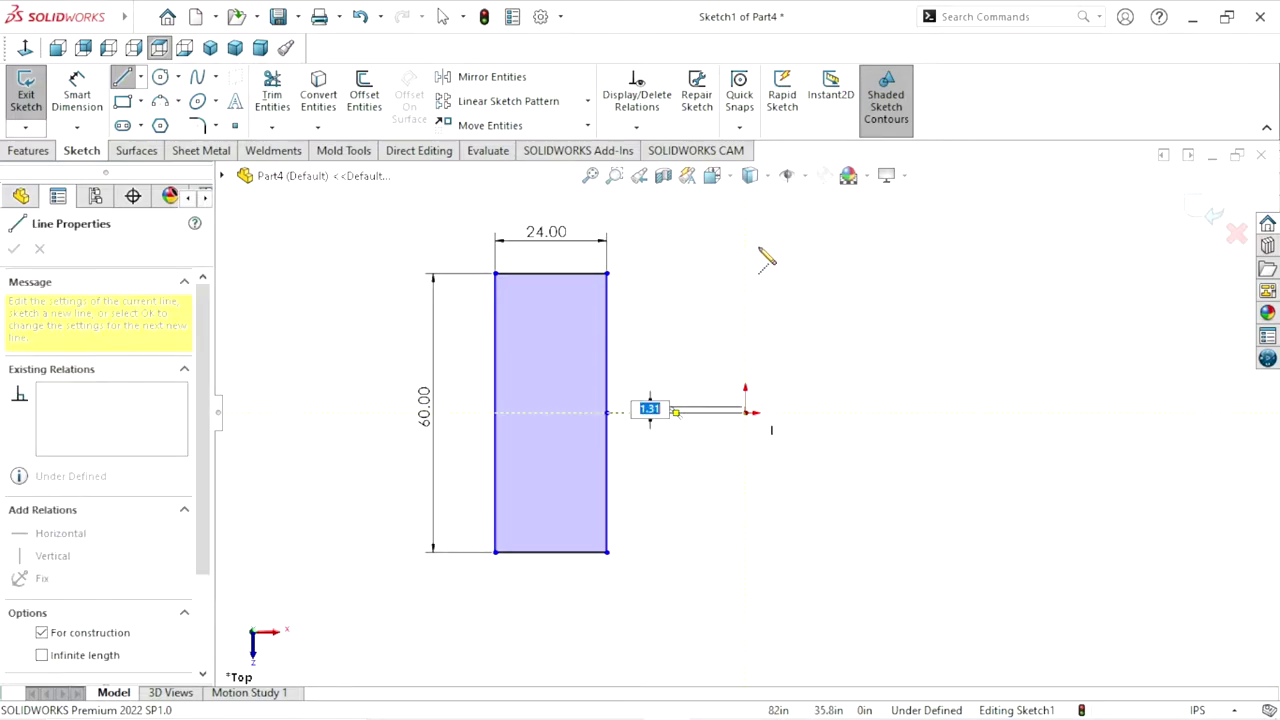
left_click(745, 232)
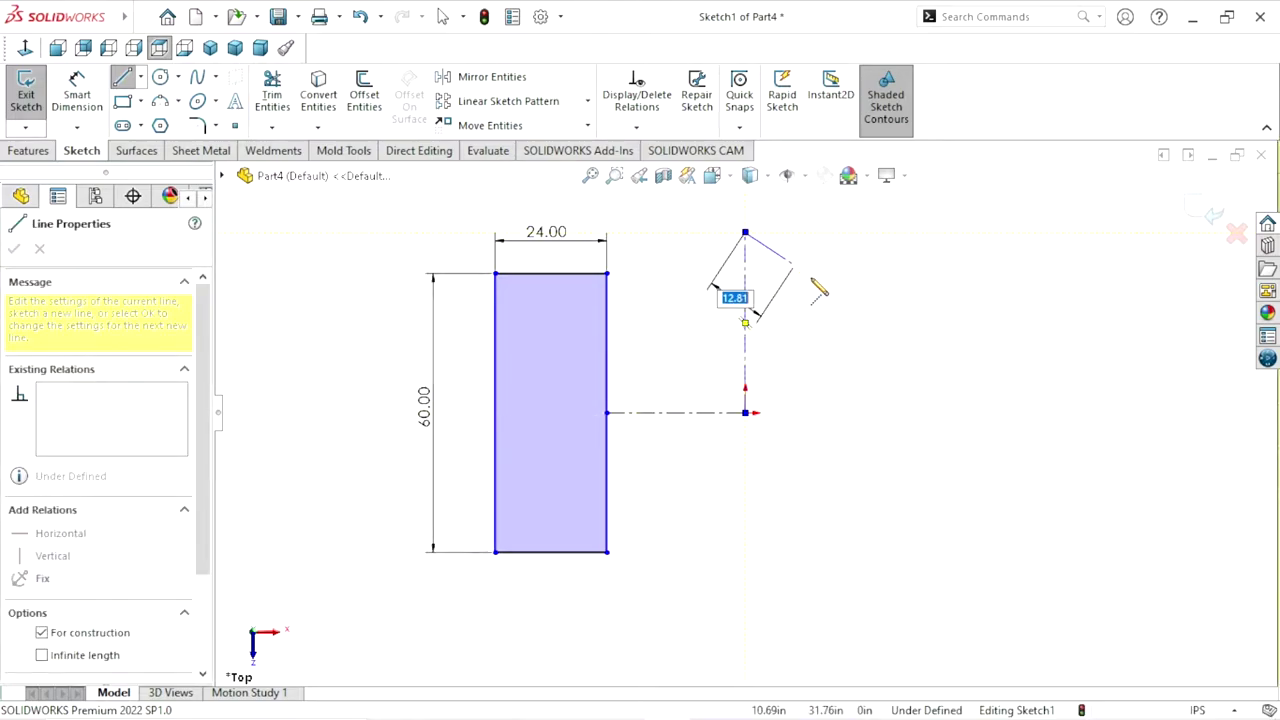
right_click(816, 288)
left_click(829, 278)
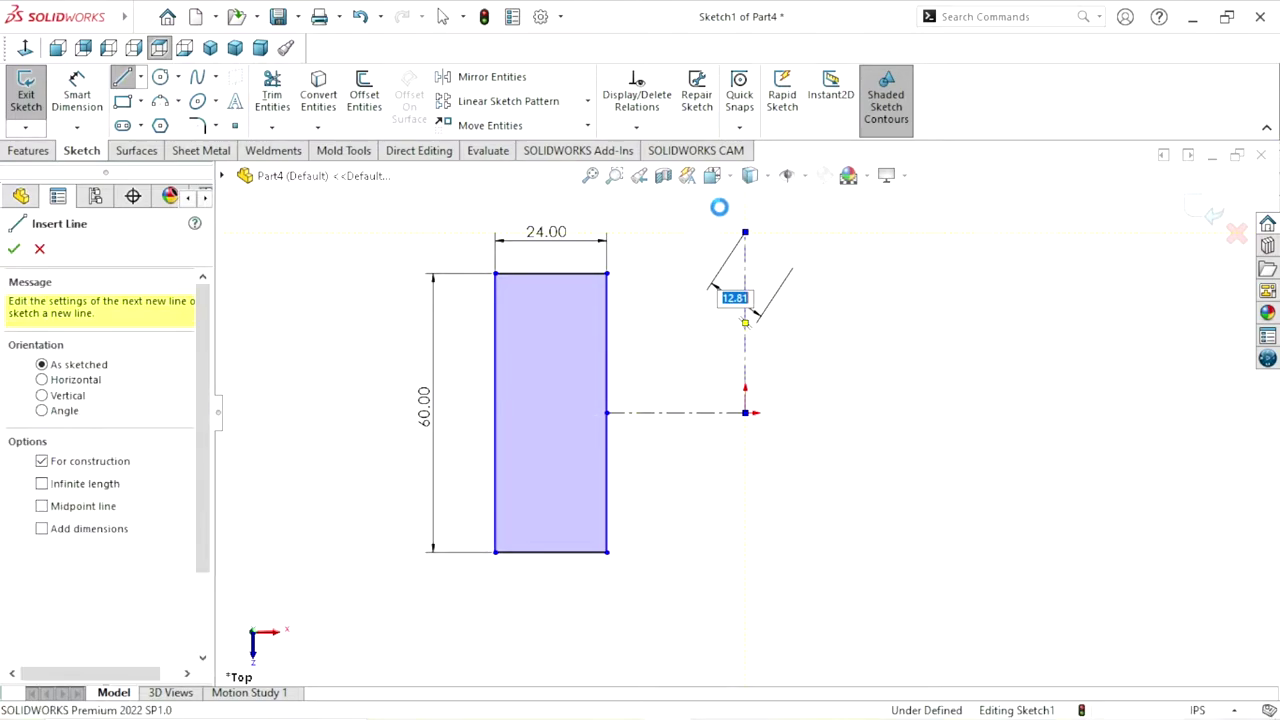
- Mirror the left rectangle about the vertical centerline to create a right-hand copy
left_click(549, 411)
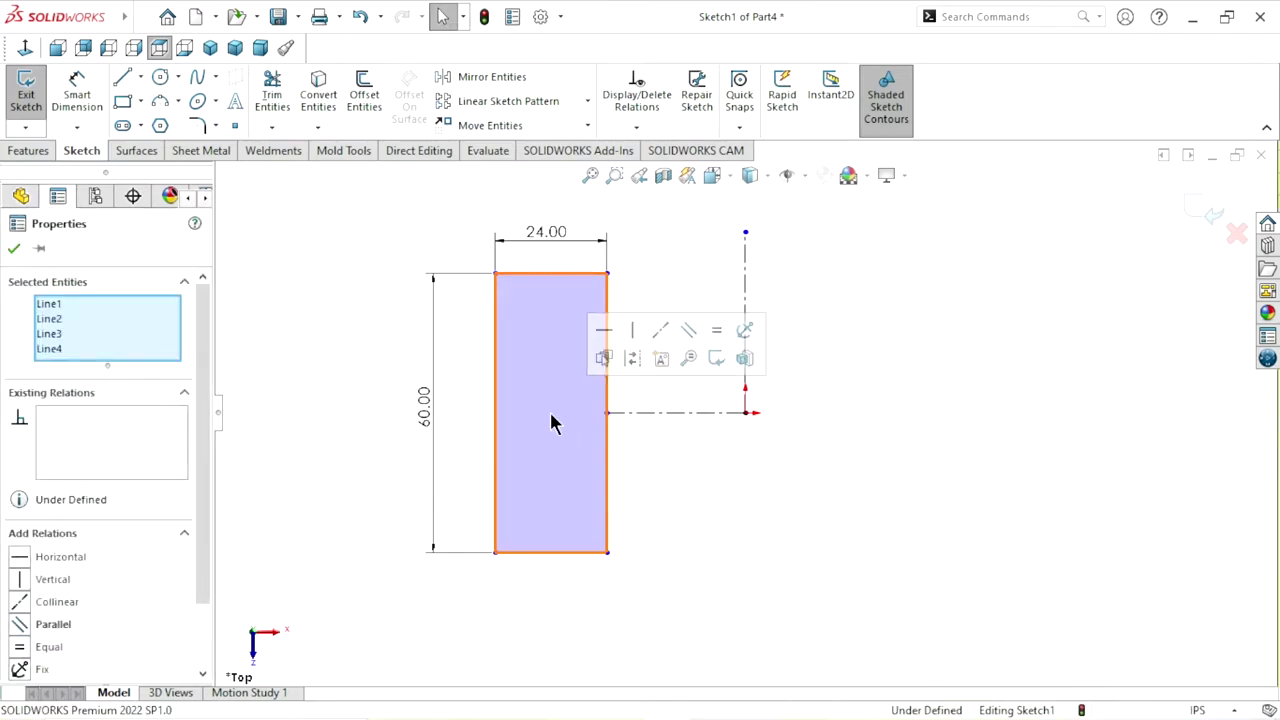
left_click(513, 80)
left_click(57, 519)
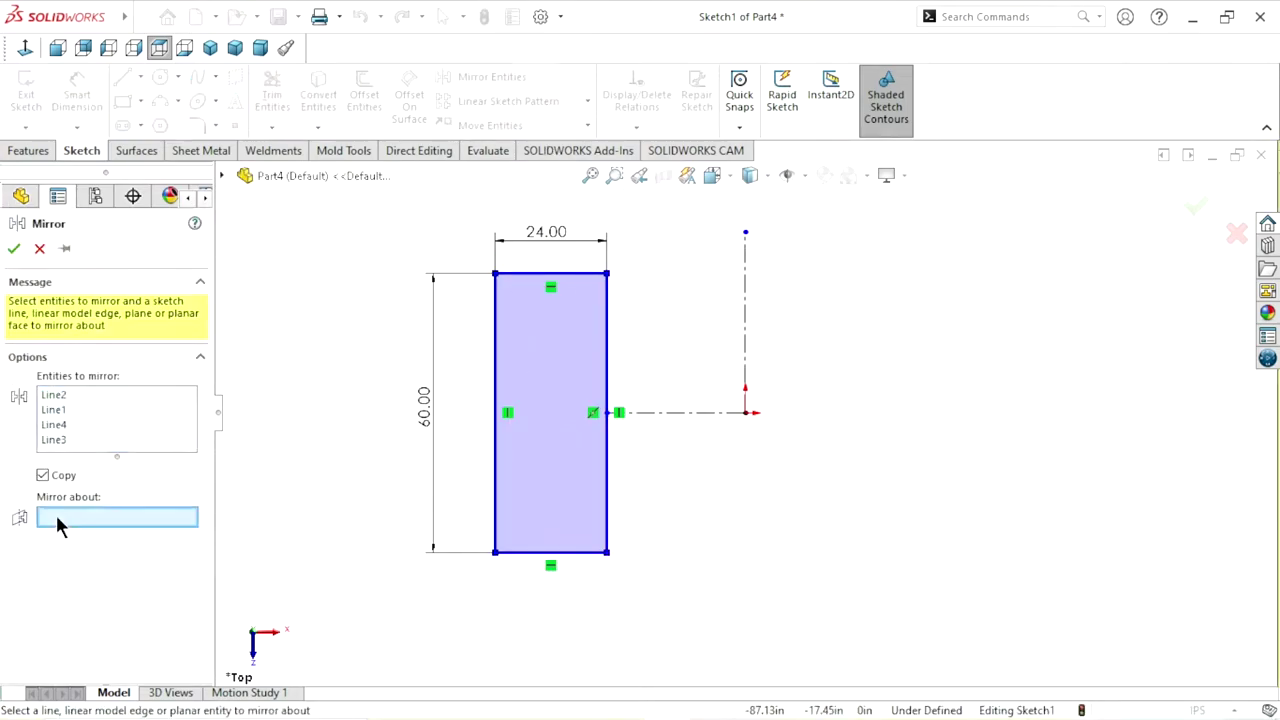
left_click(745, 358)
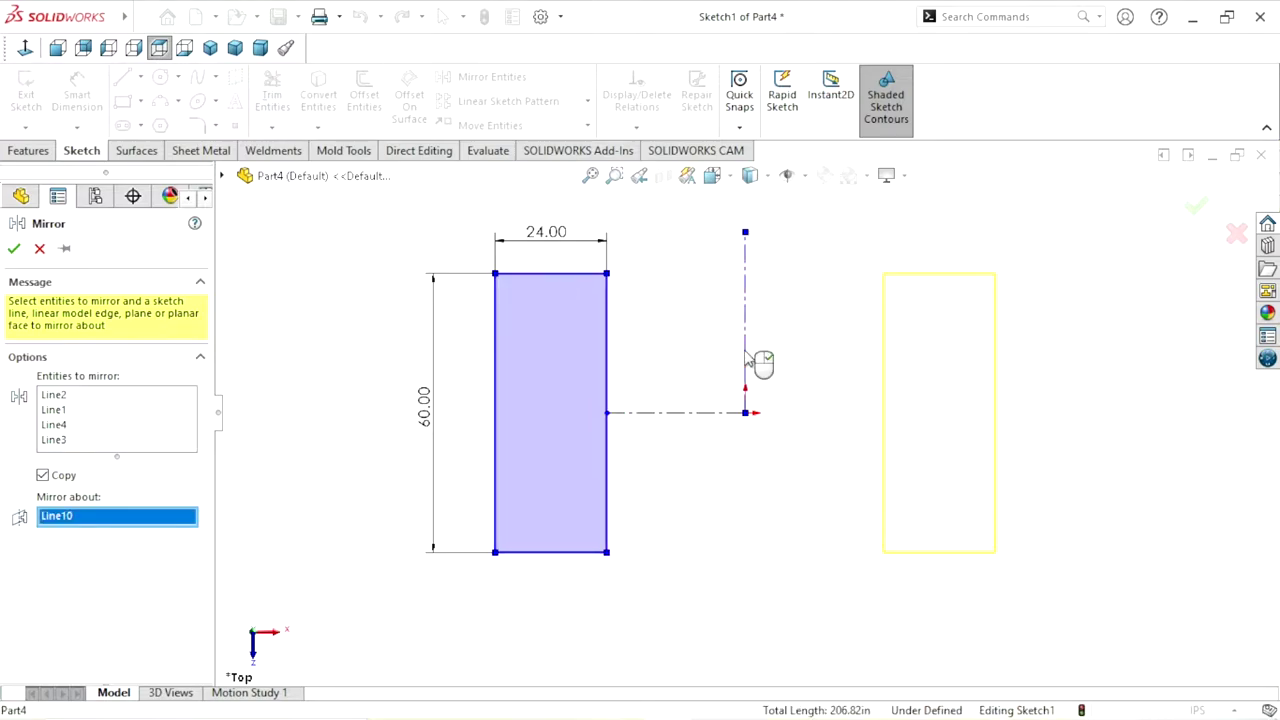
left_click(15, 252)
scroll(814, 451, "down", 2)
scroll(814, 451, "up", 2)
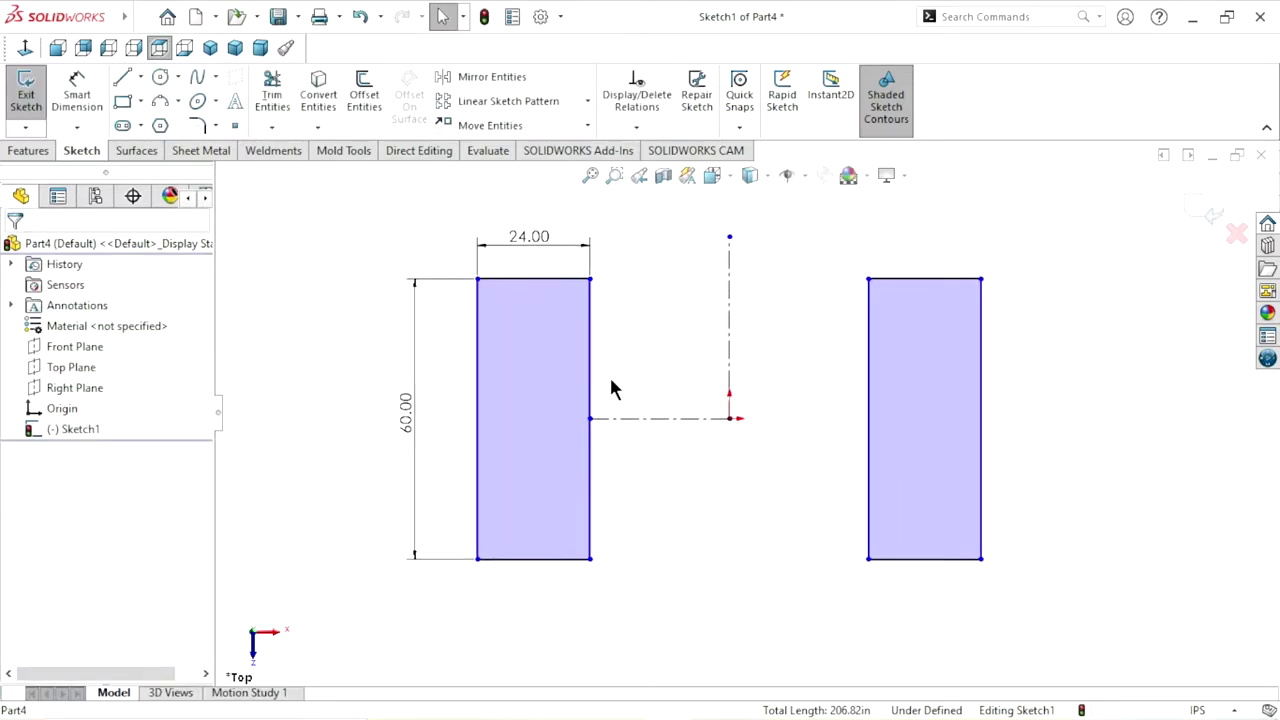
- Dimension the gap between the two rectangles' inner edges as 48
left_click(88, 104)
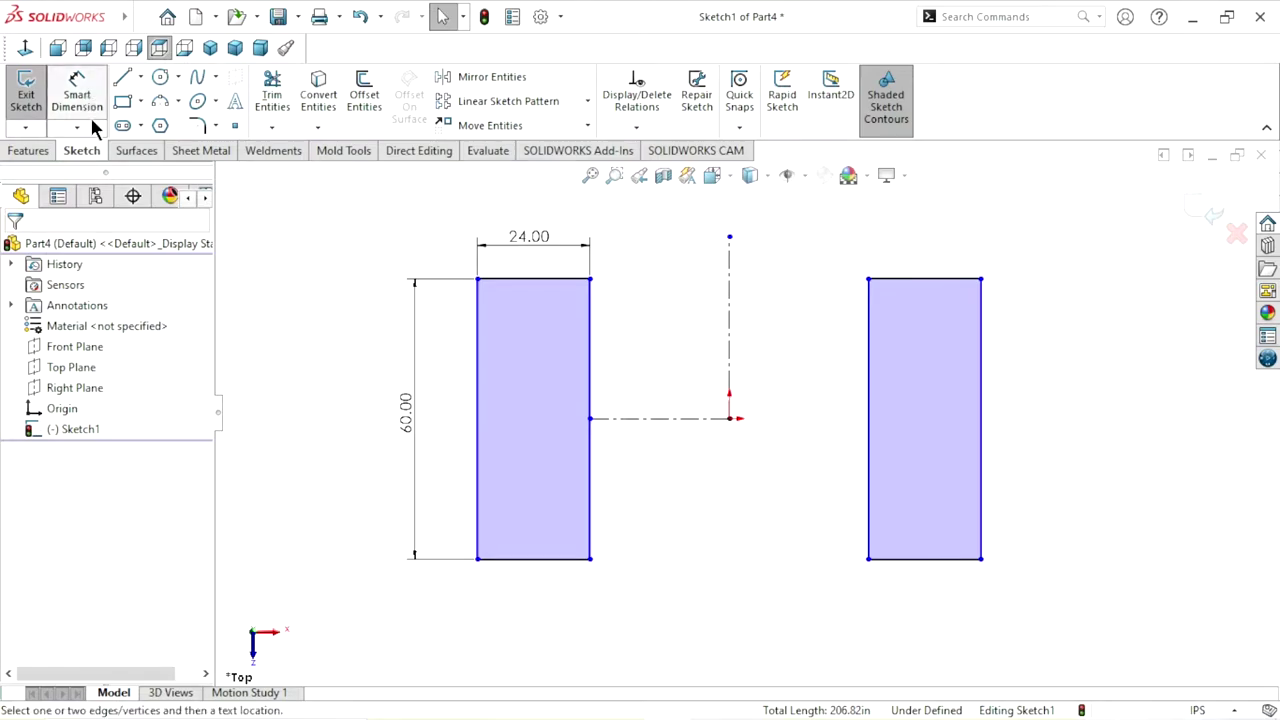
left_click(591, 471)
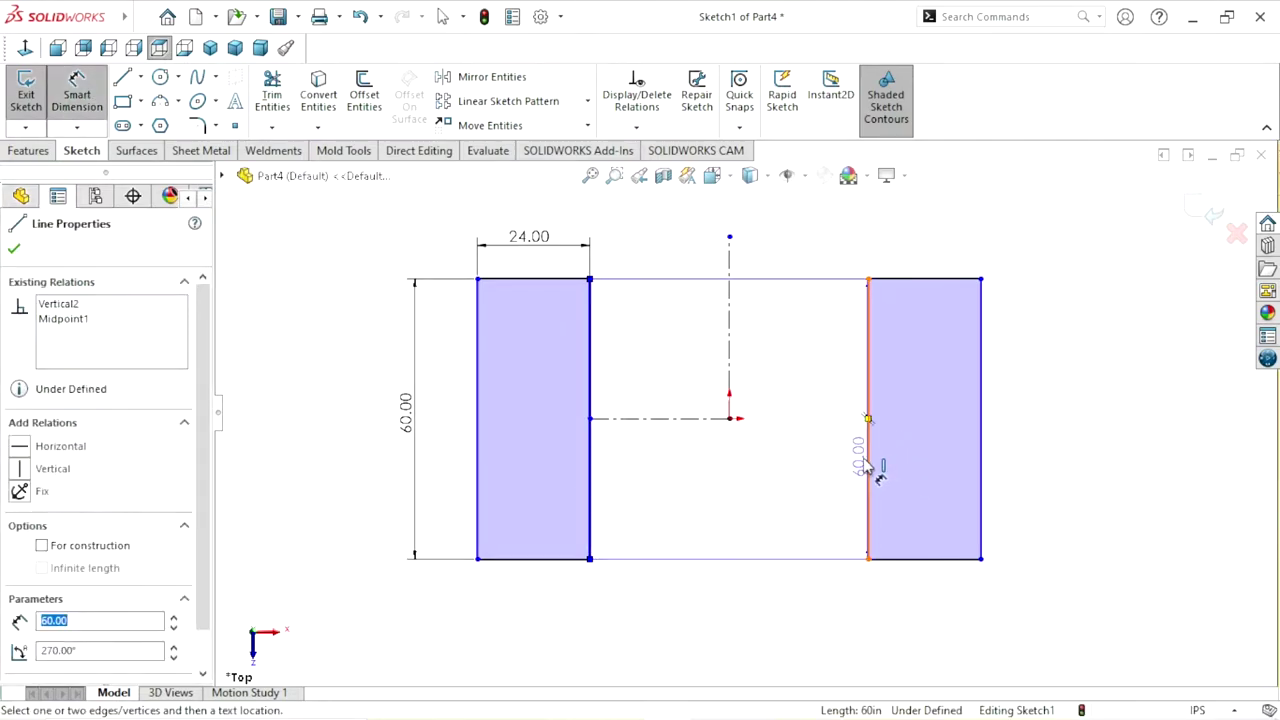
left_click(868, 466)
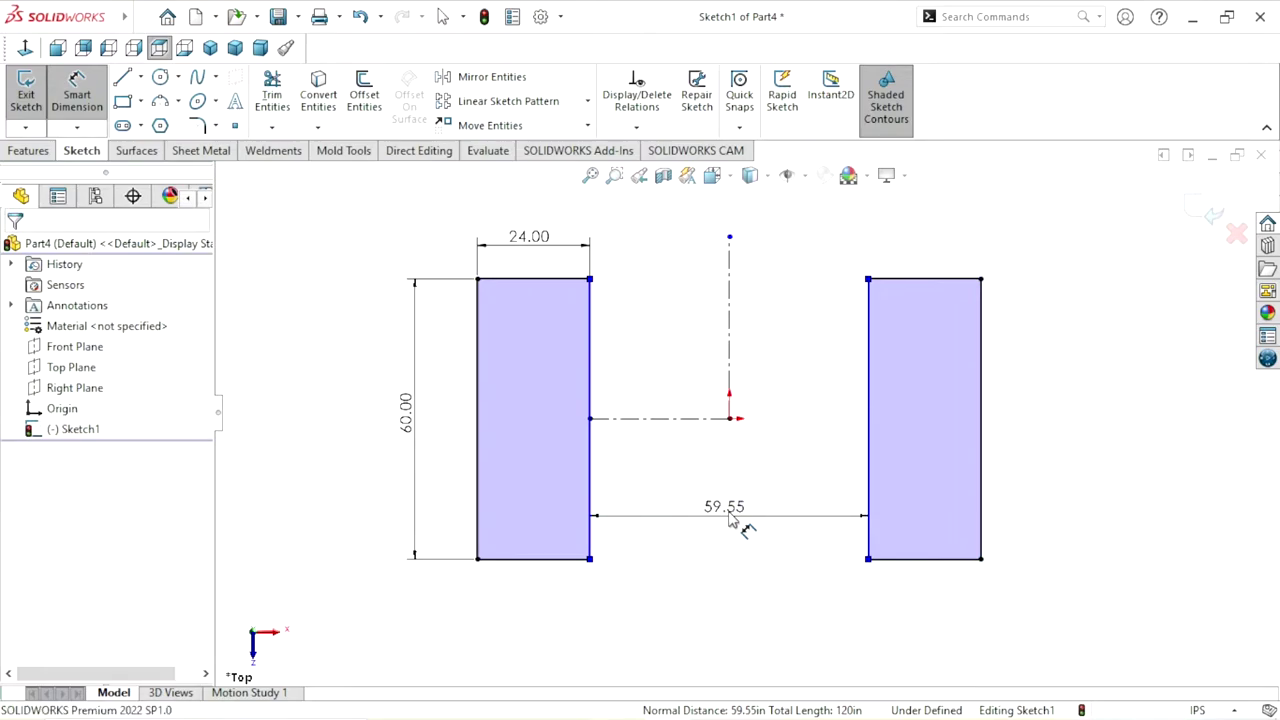
left_click(730, 518)
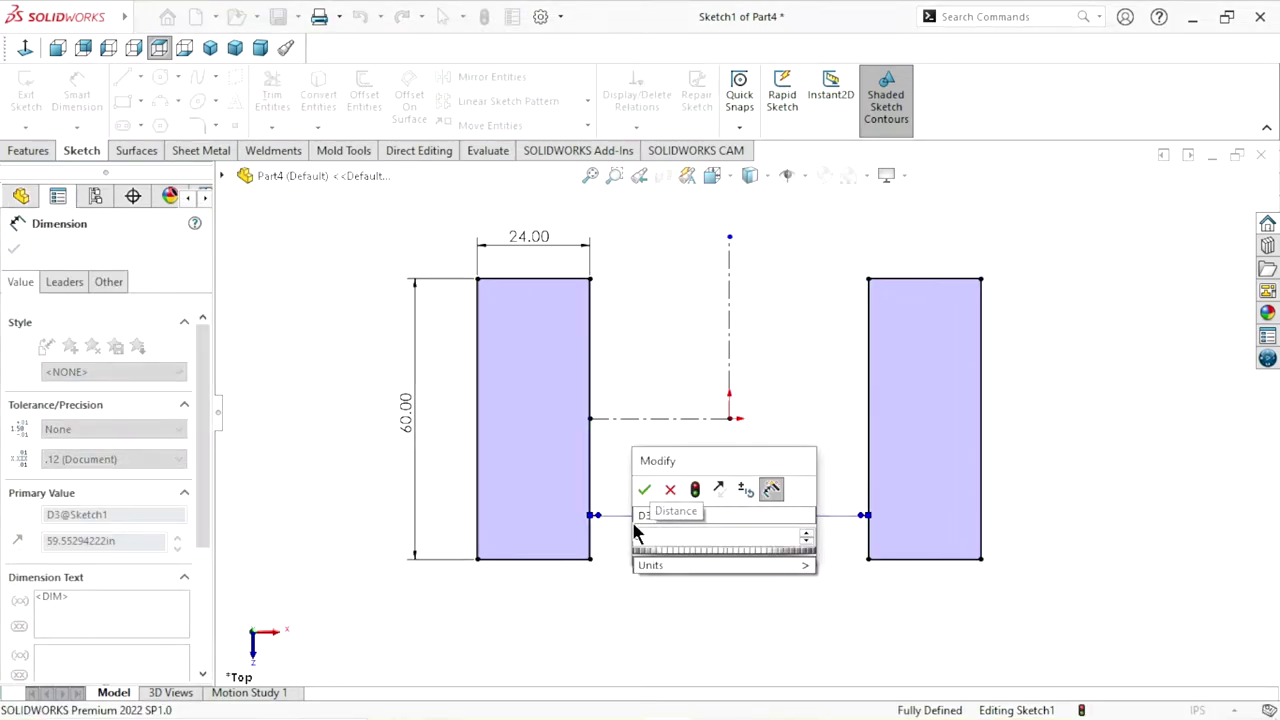
type("8")
key("BackSpace")
type("48")
left_click(646, 489)
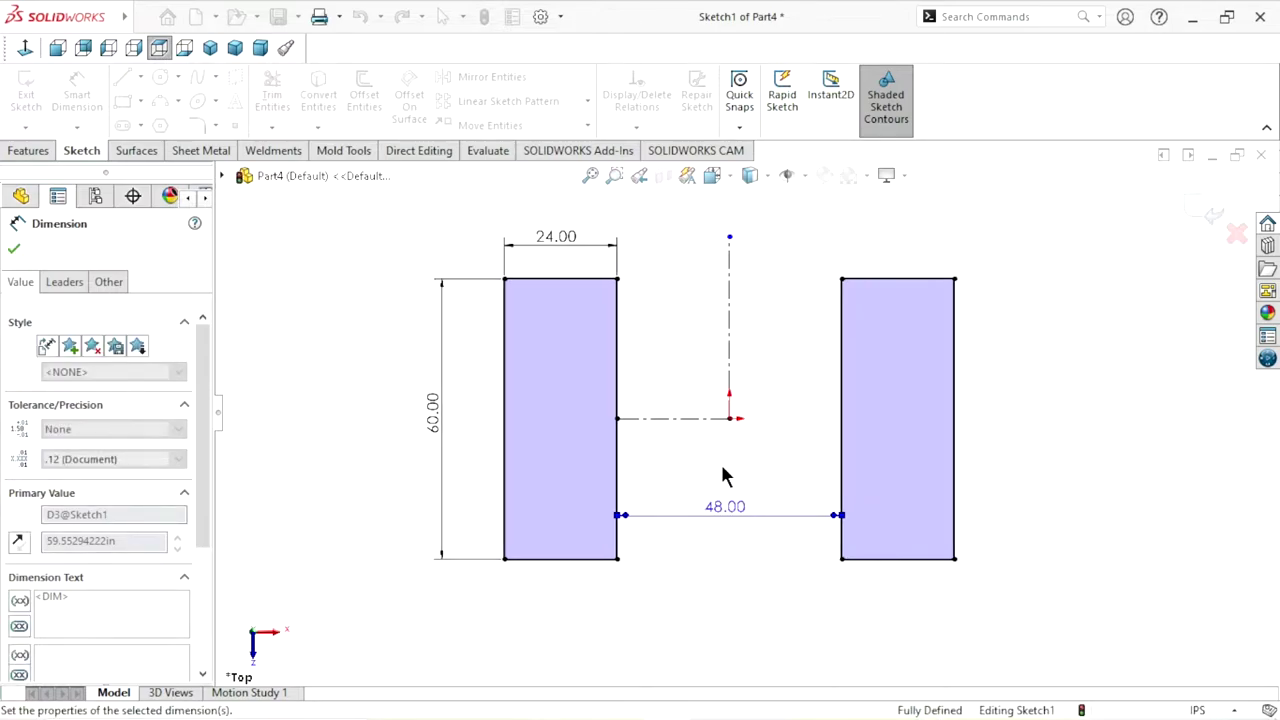
scroll(697, 390, "up", 1)
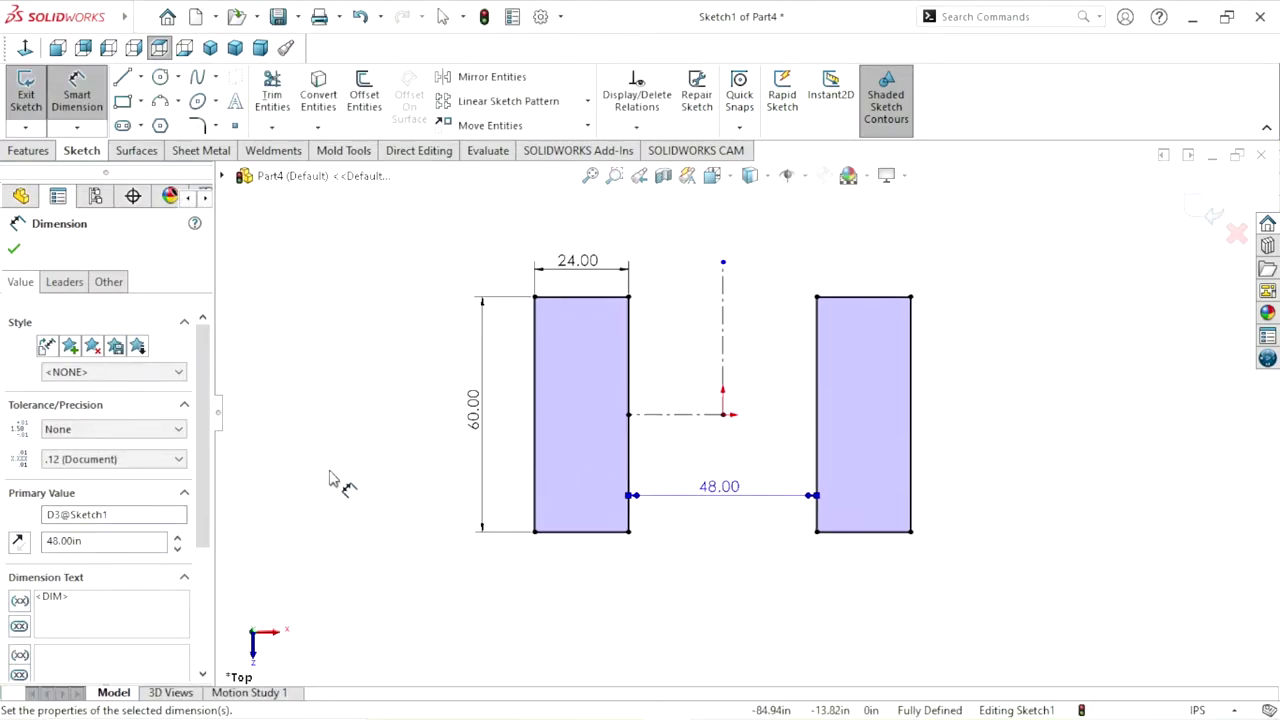
left_click(14, 250)
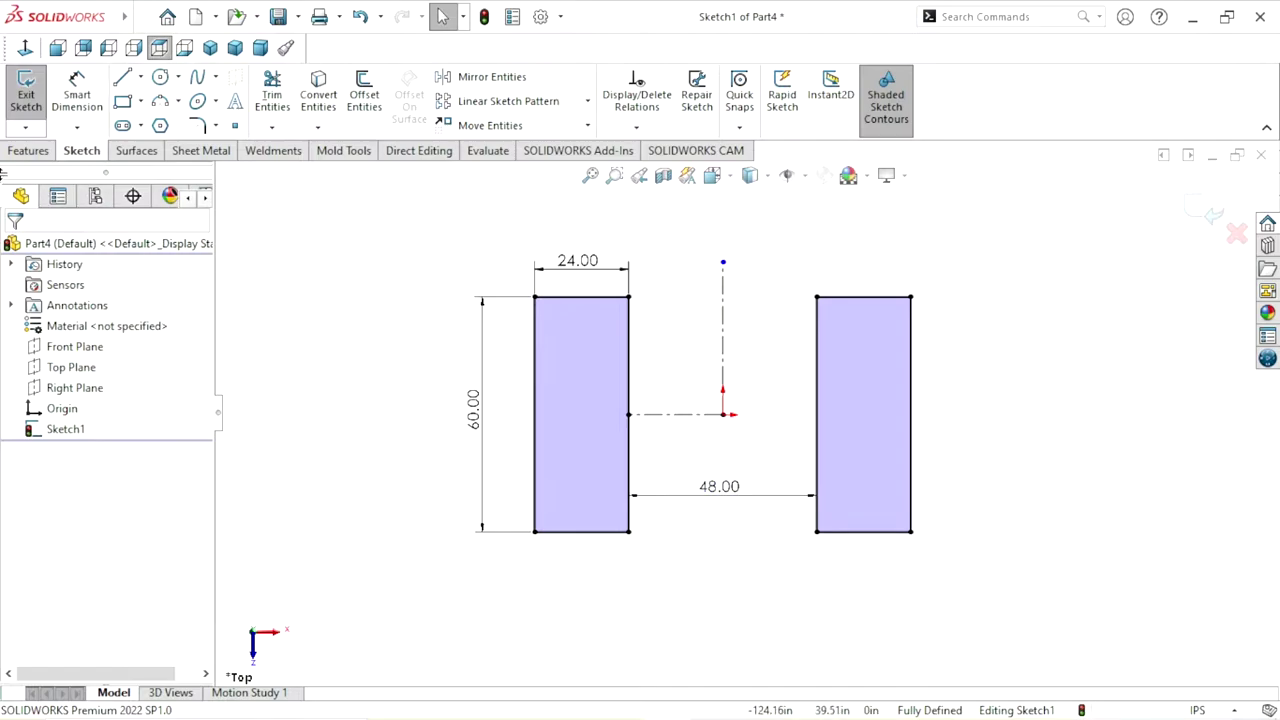
- Extrude both rectangles as a Blind boss to a depth of 84 in
left_click(28, 152)
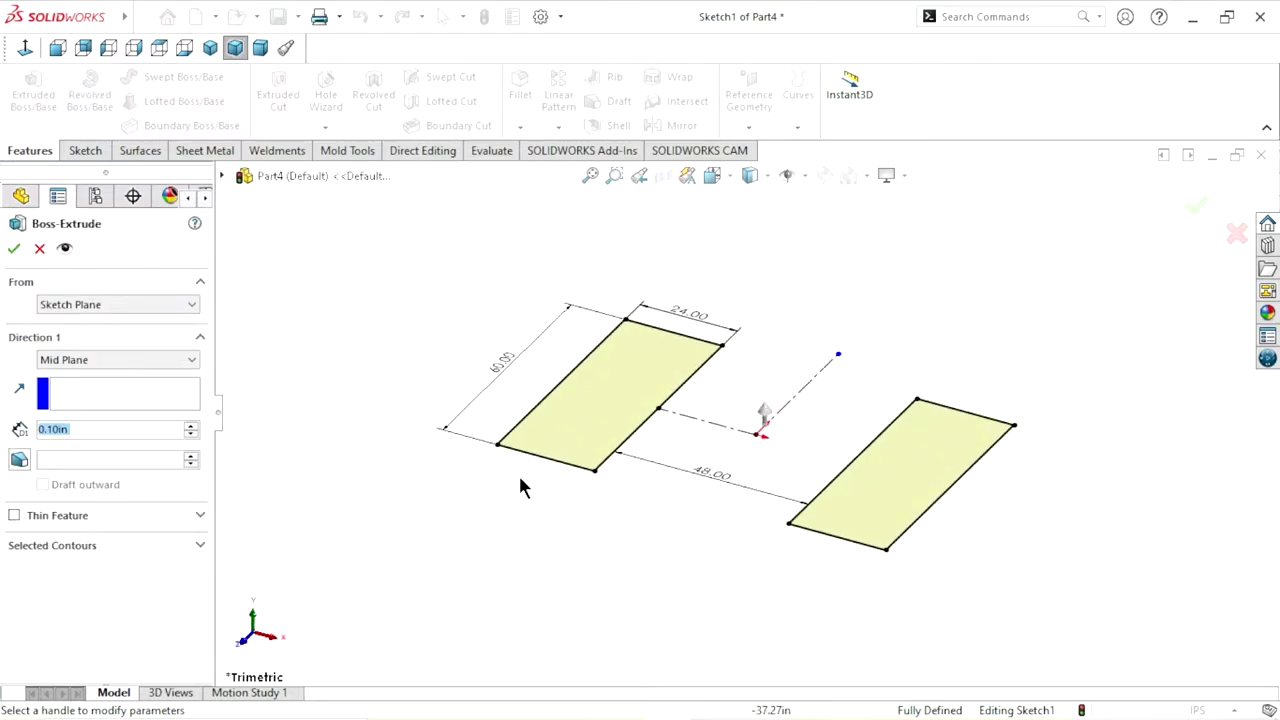
left_click(75, 365)
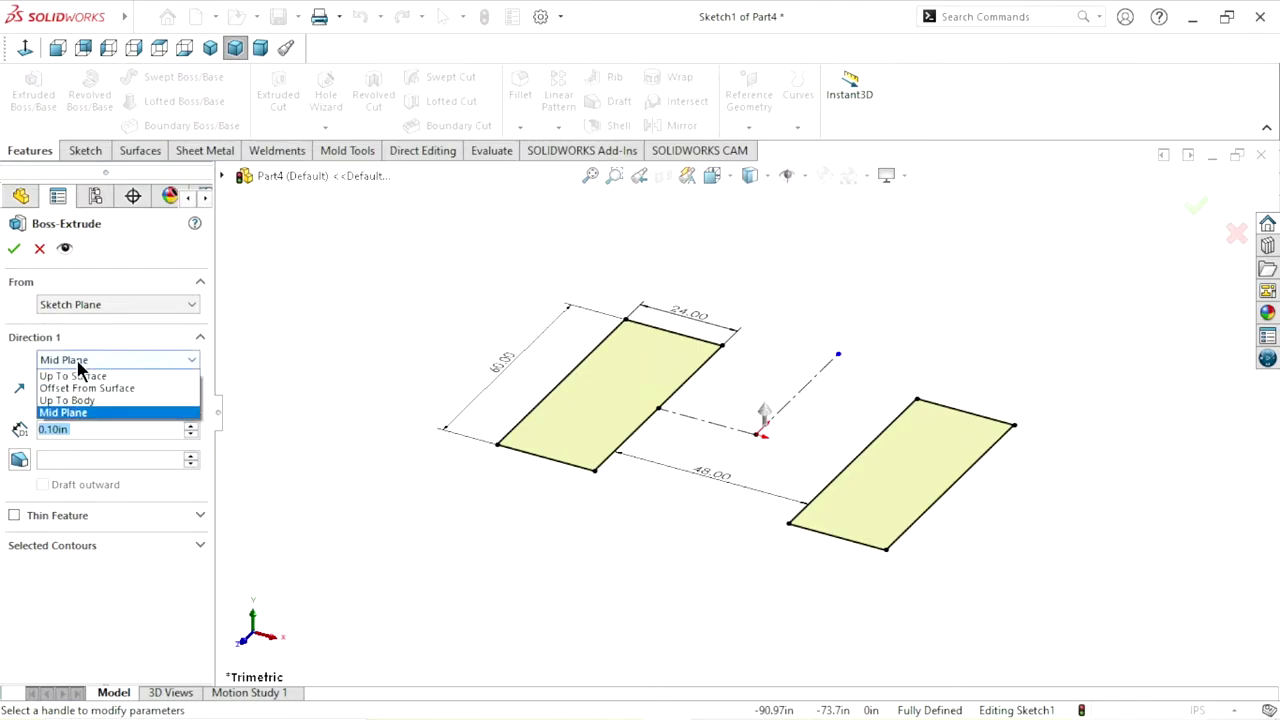
left_click(55, 371)
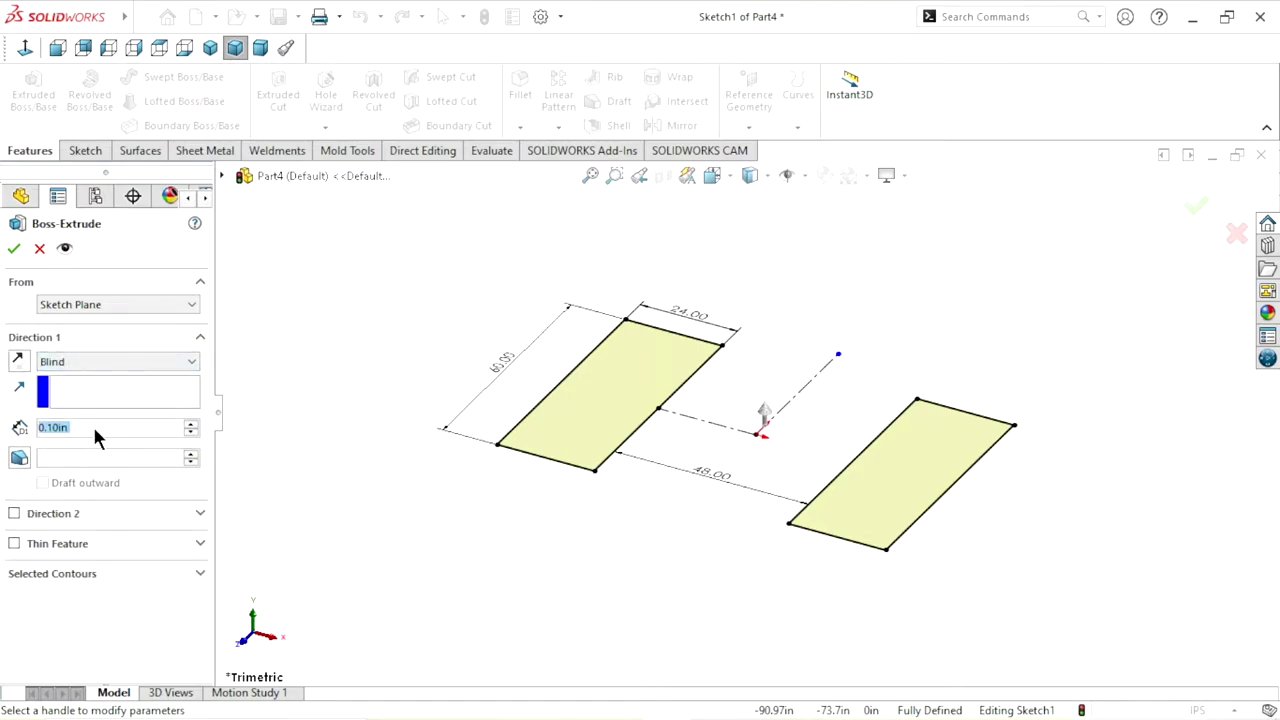
type("84")
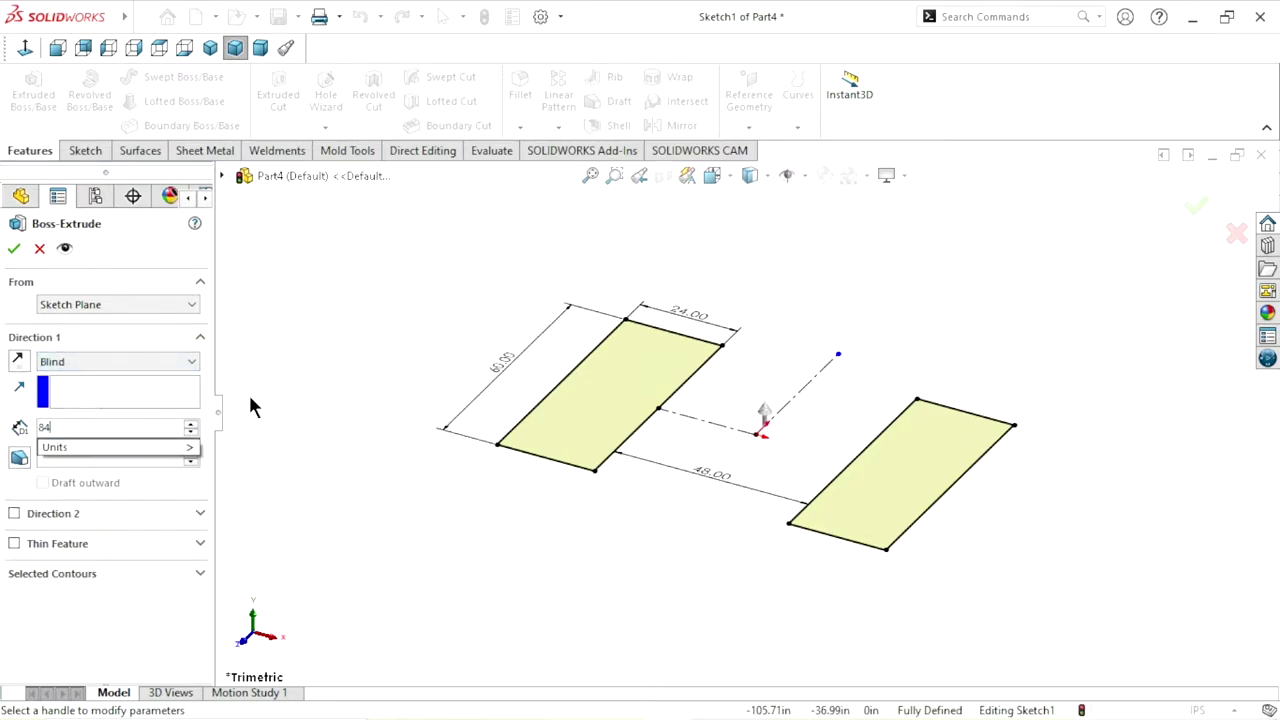
key("Return")
key("z")
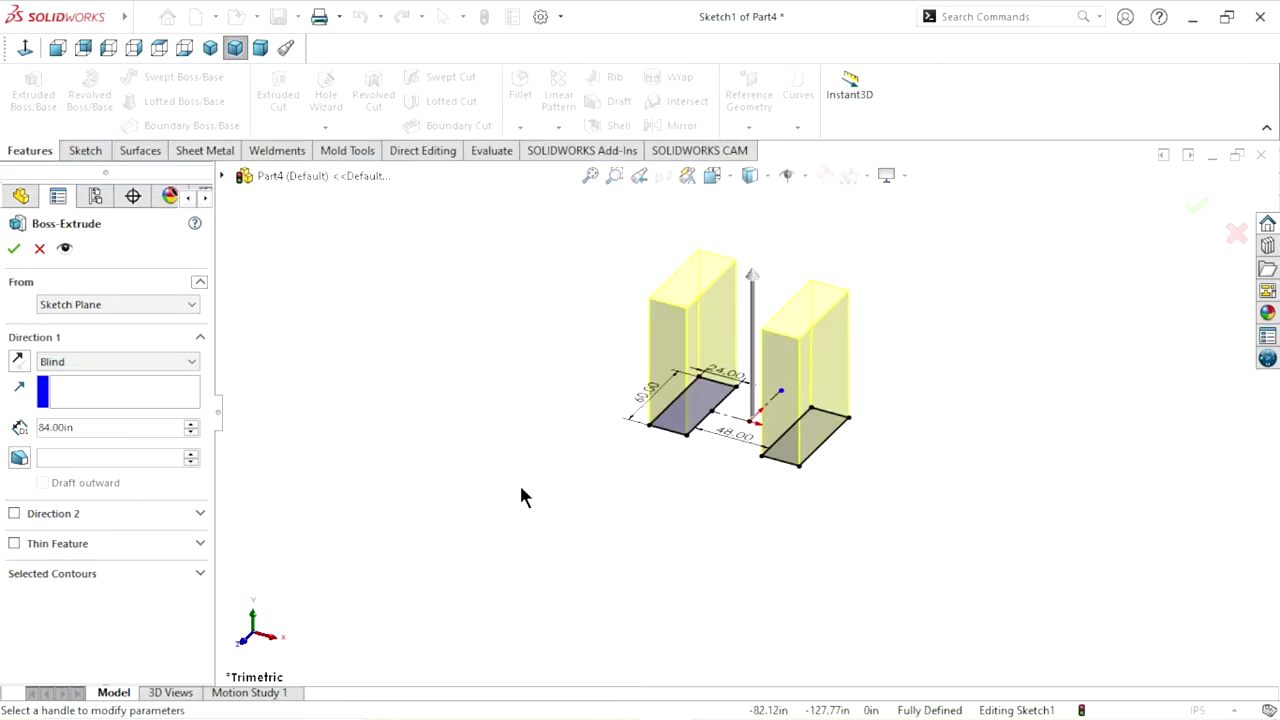
scroll(749, 343, "down", 2)
scroll(749, 343, "down", 2)
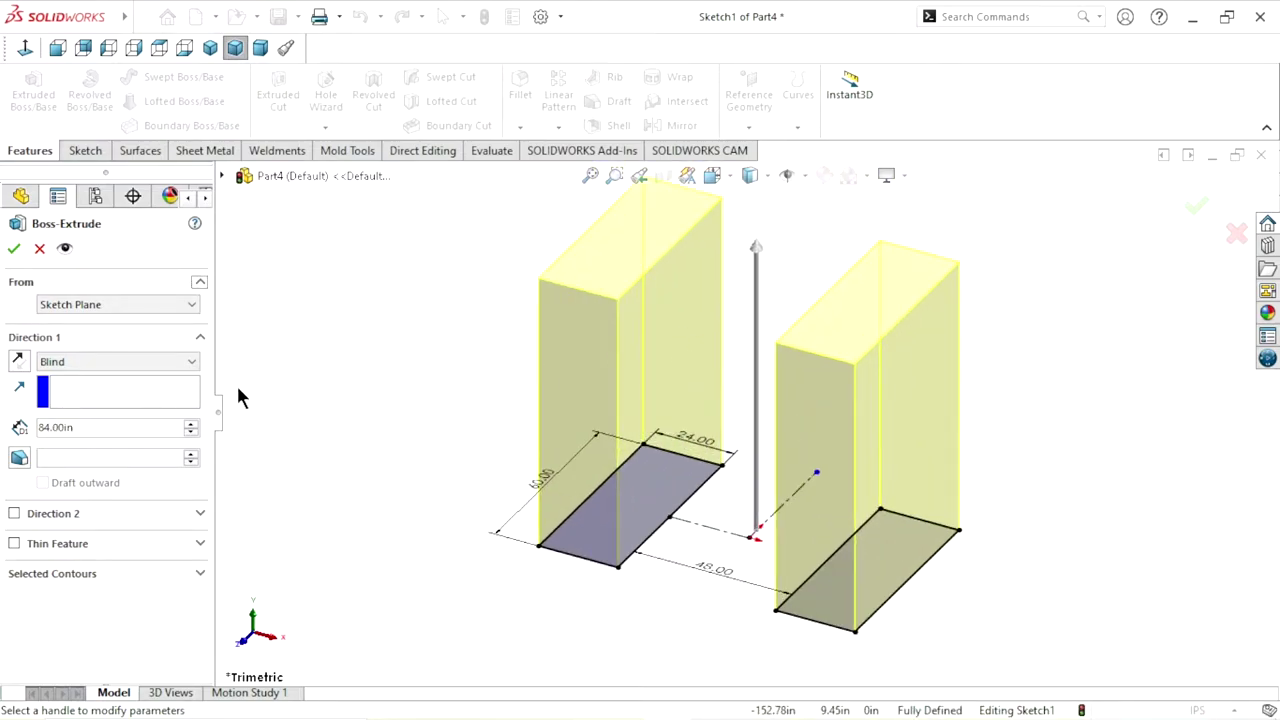
key("Return")
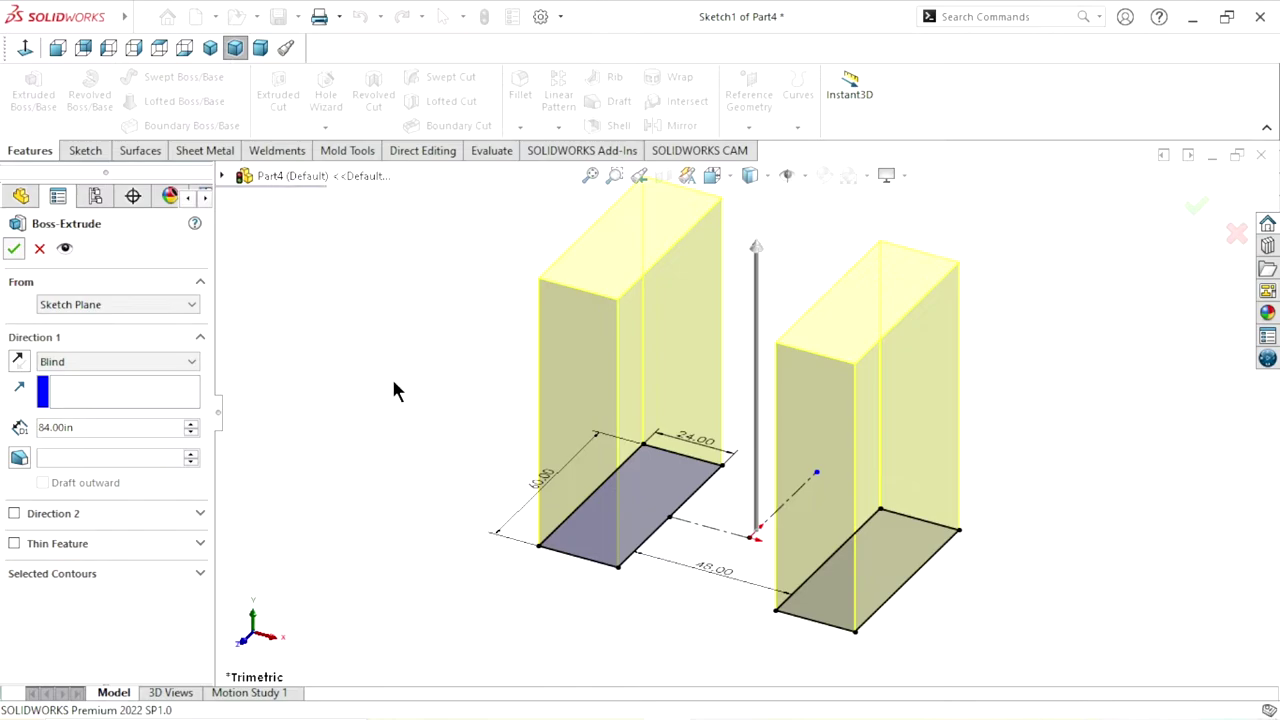
scroll(800, 405, "up", 2)
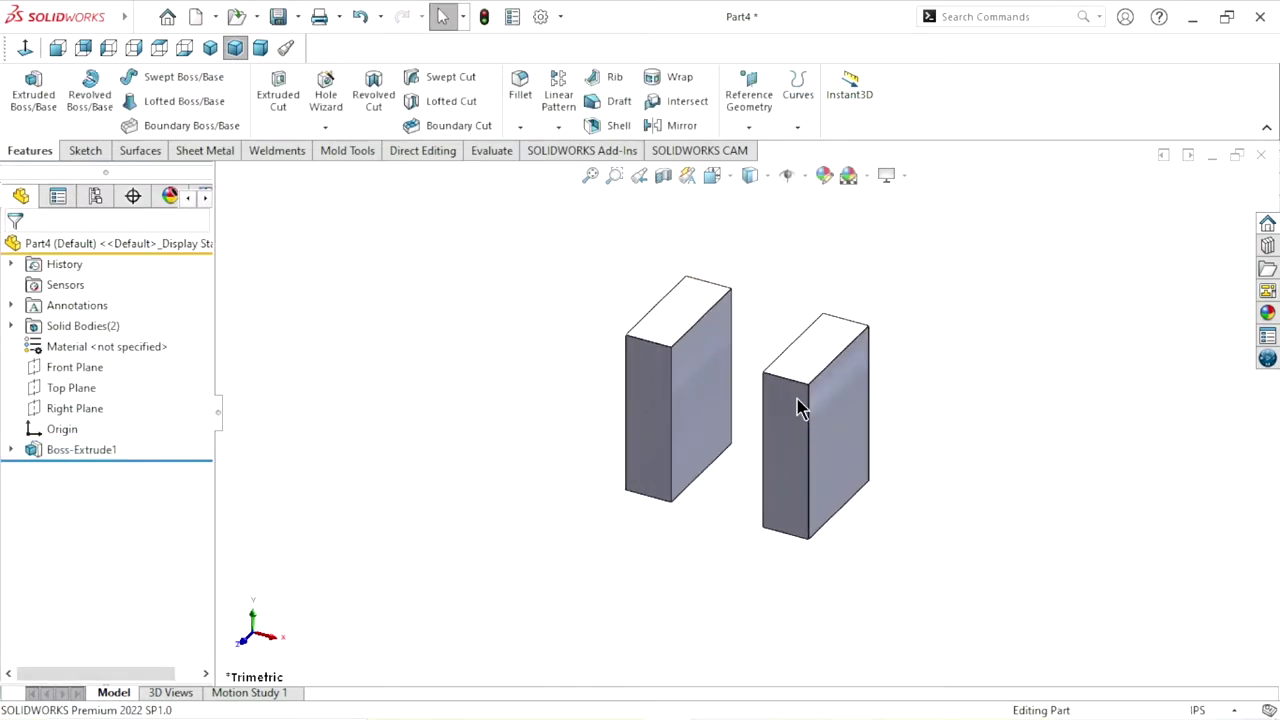
- Sketch a rectangle on the Front Plane bridging the inner edges of the two uprights
left_click(57, 368)
left_click(64, 334)
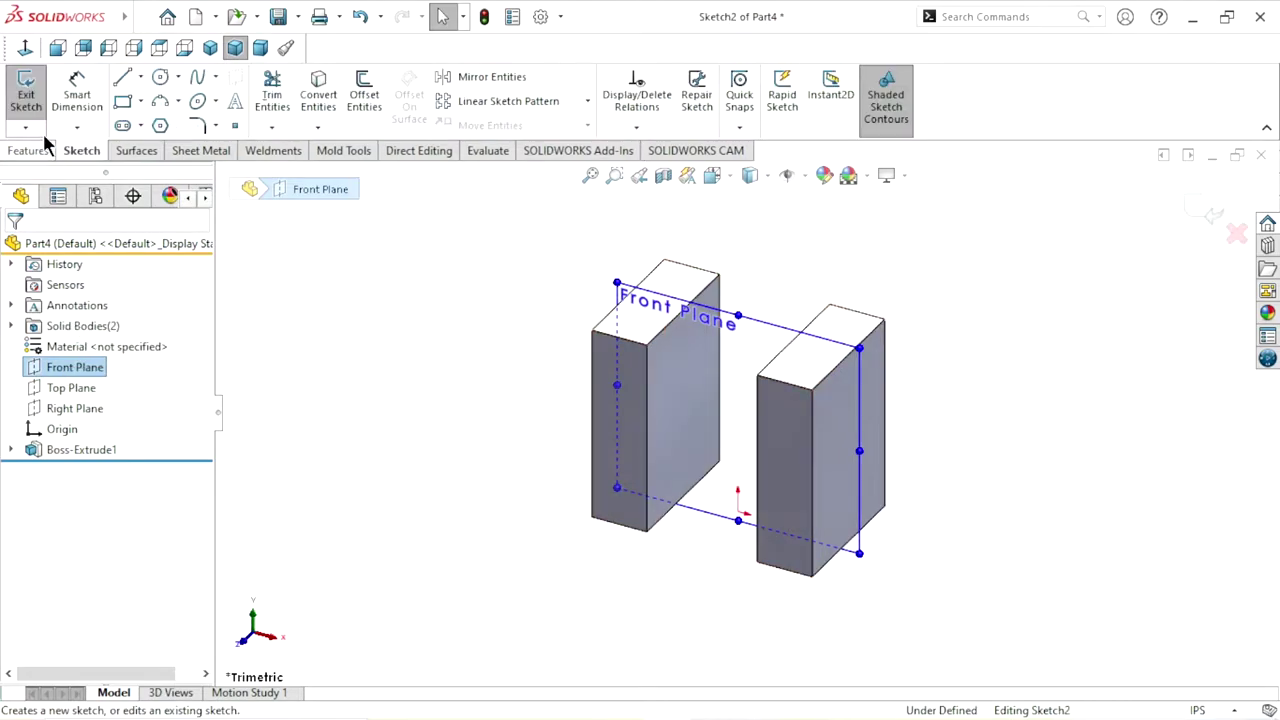
left_click(25, 48)
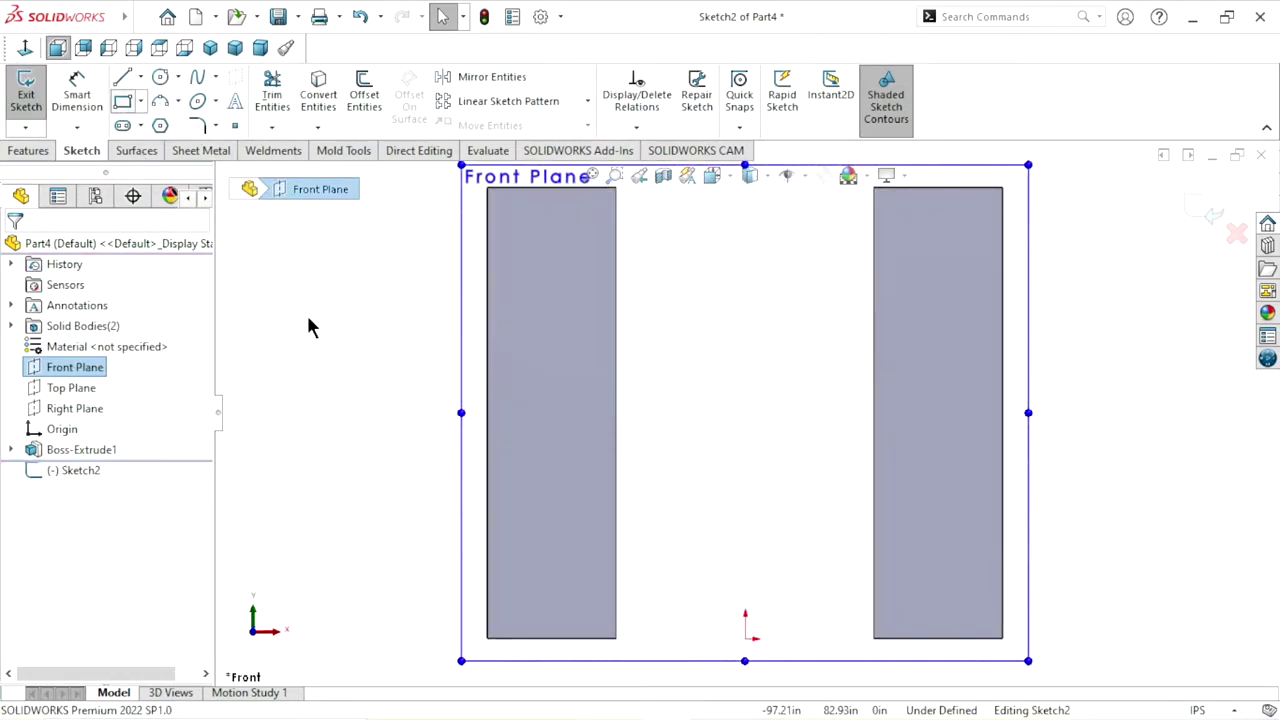
key("r")
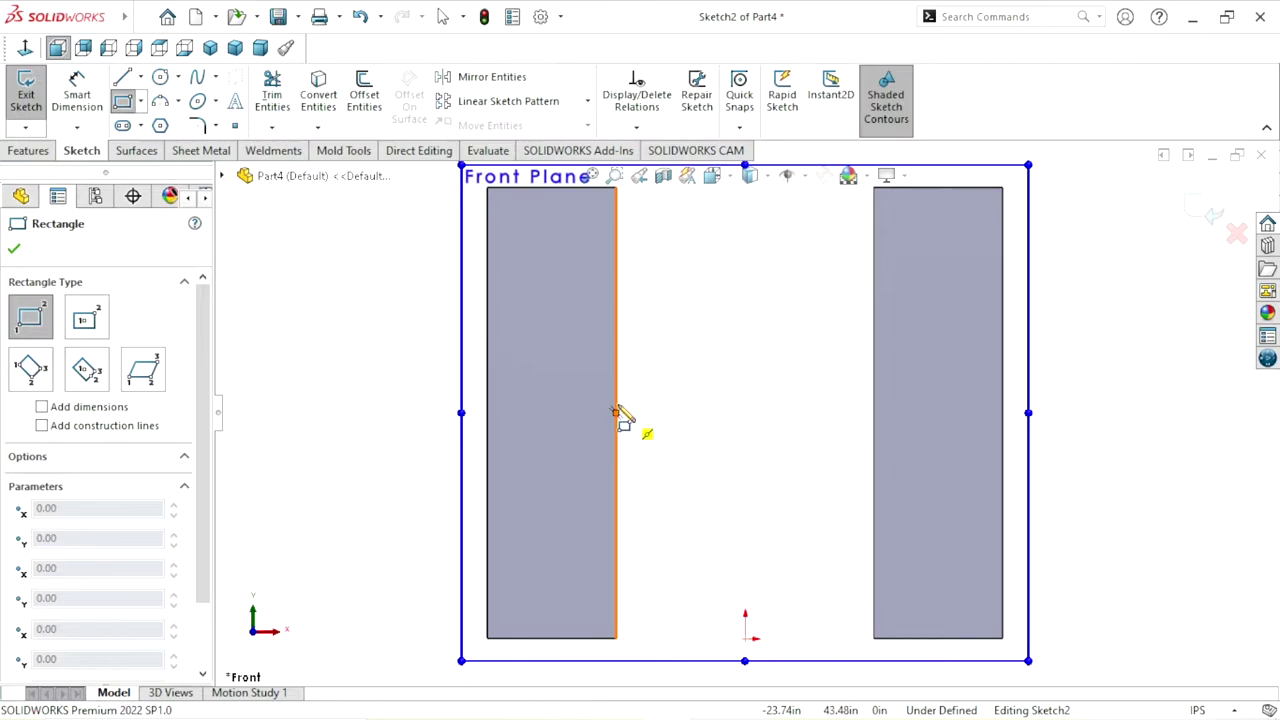
left_click(616, 451)
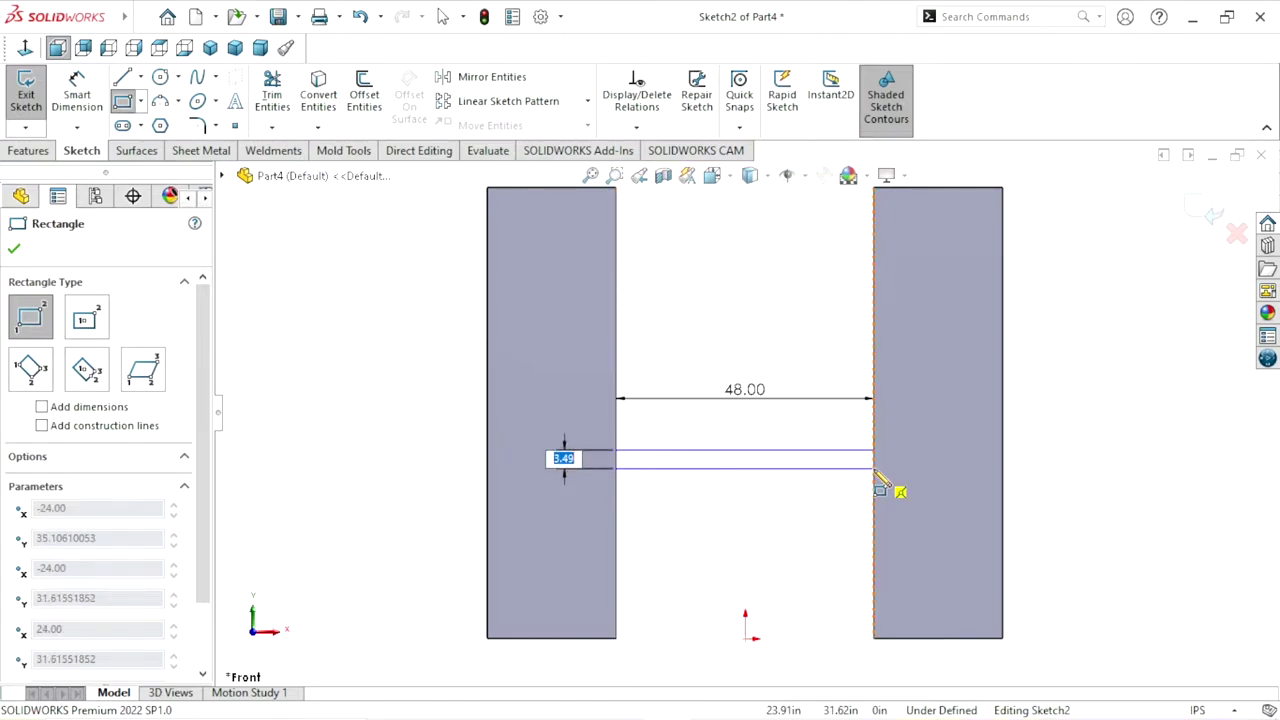
left_click(874, 491)
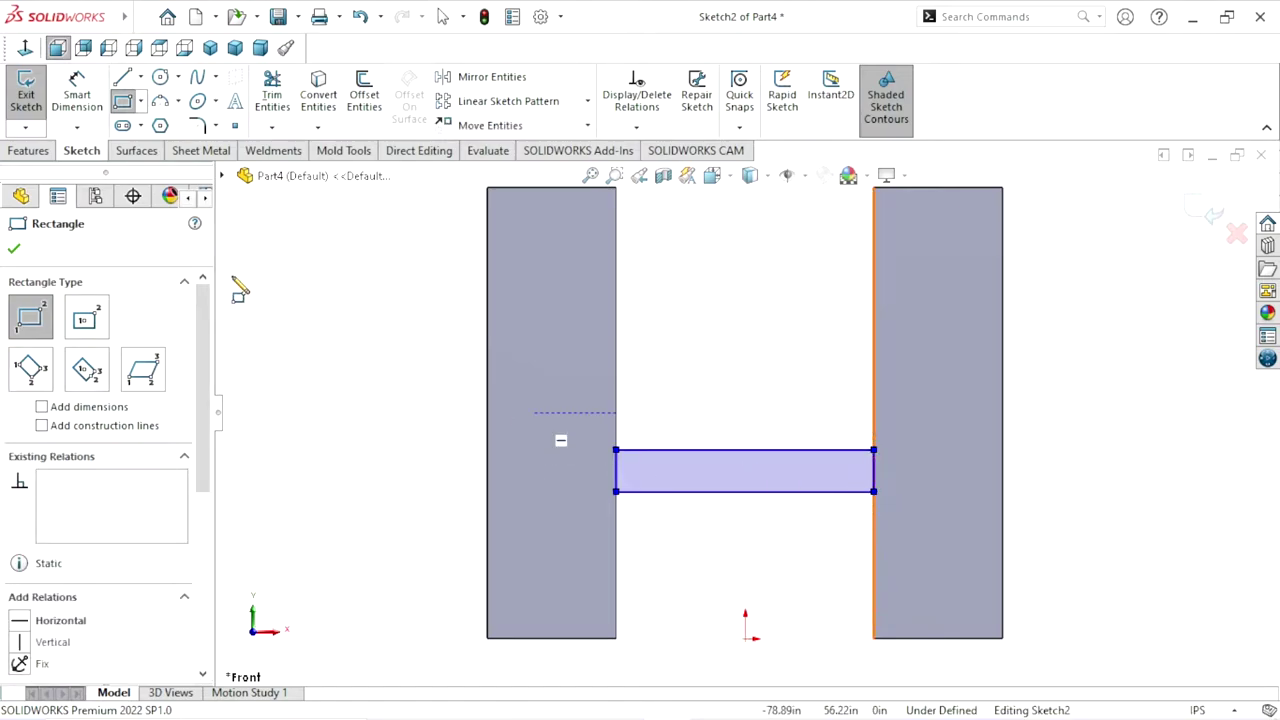
left_click(80, 100)
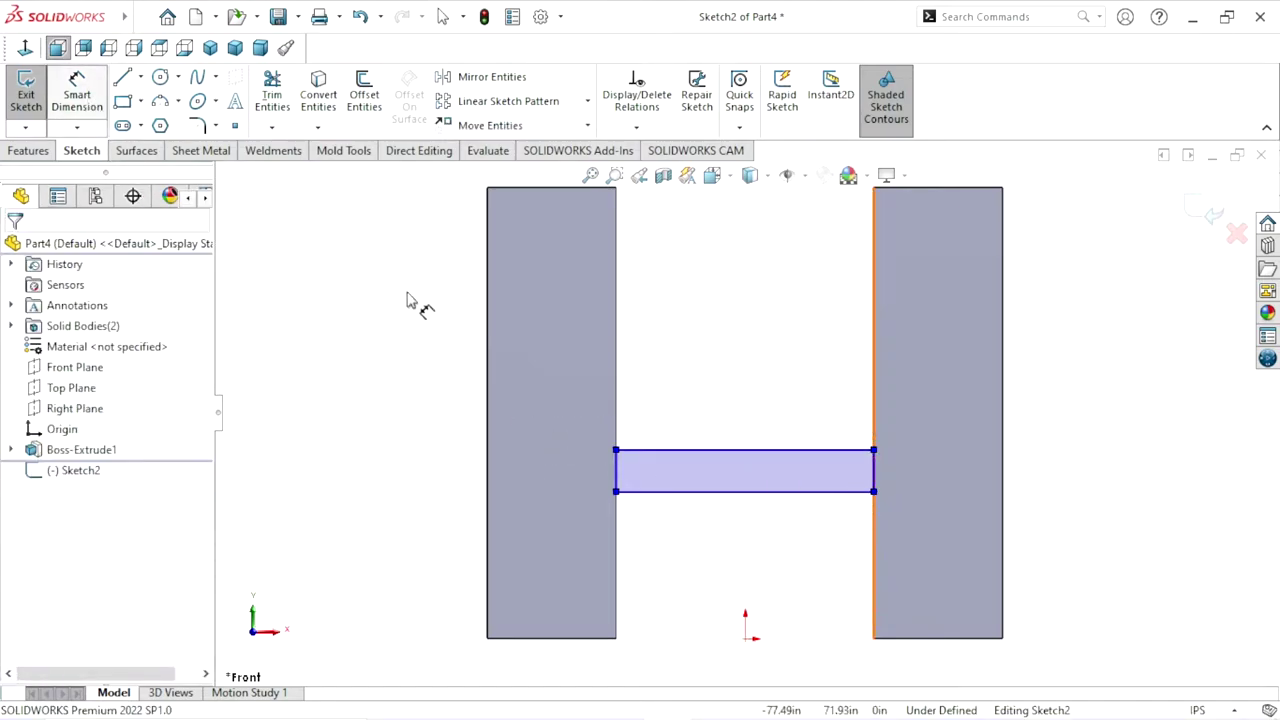
- Set the crossbar's height to 6 in
left_click(678, 456)
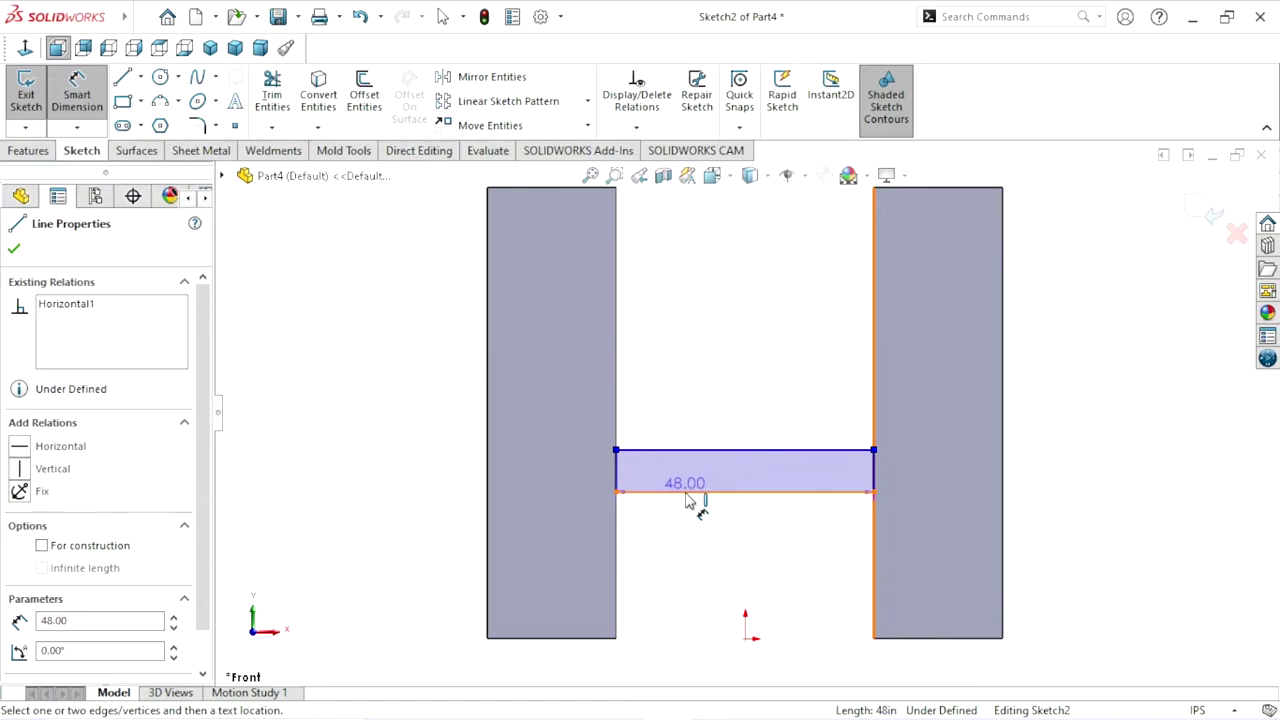
left_click(687, 494)
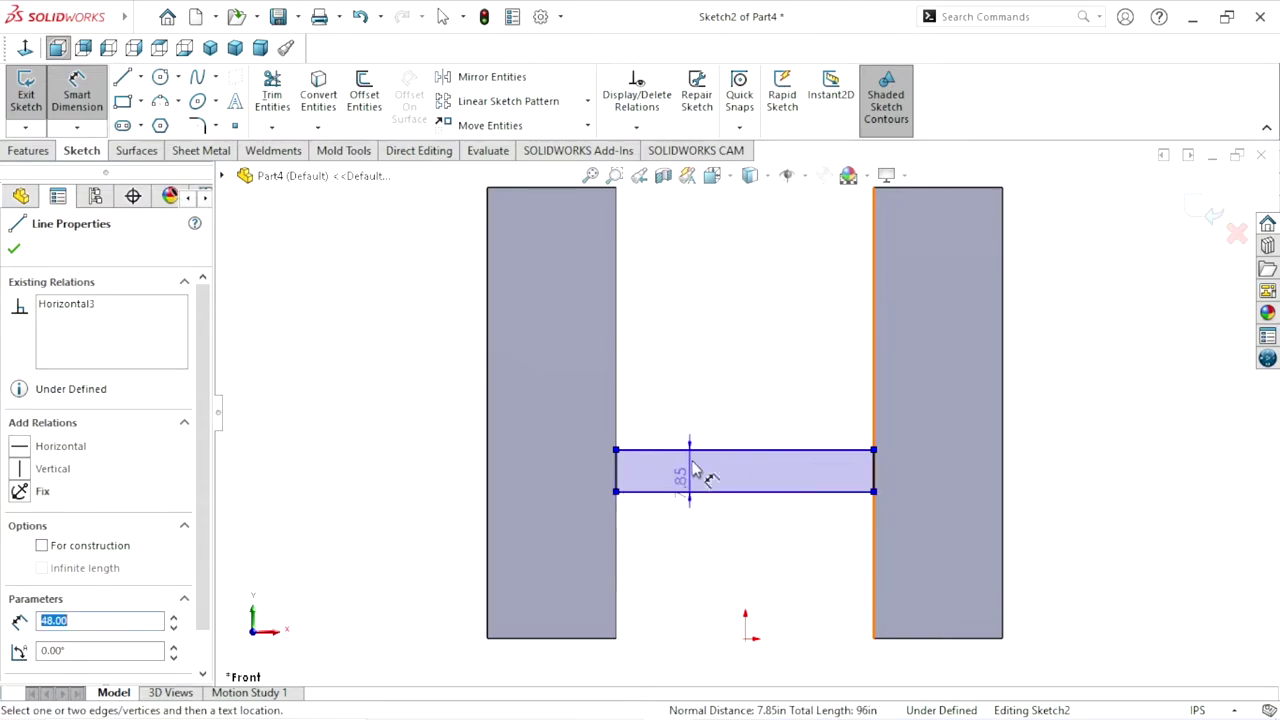
left_click(724, 410)
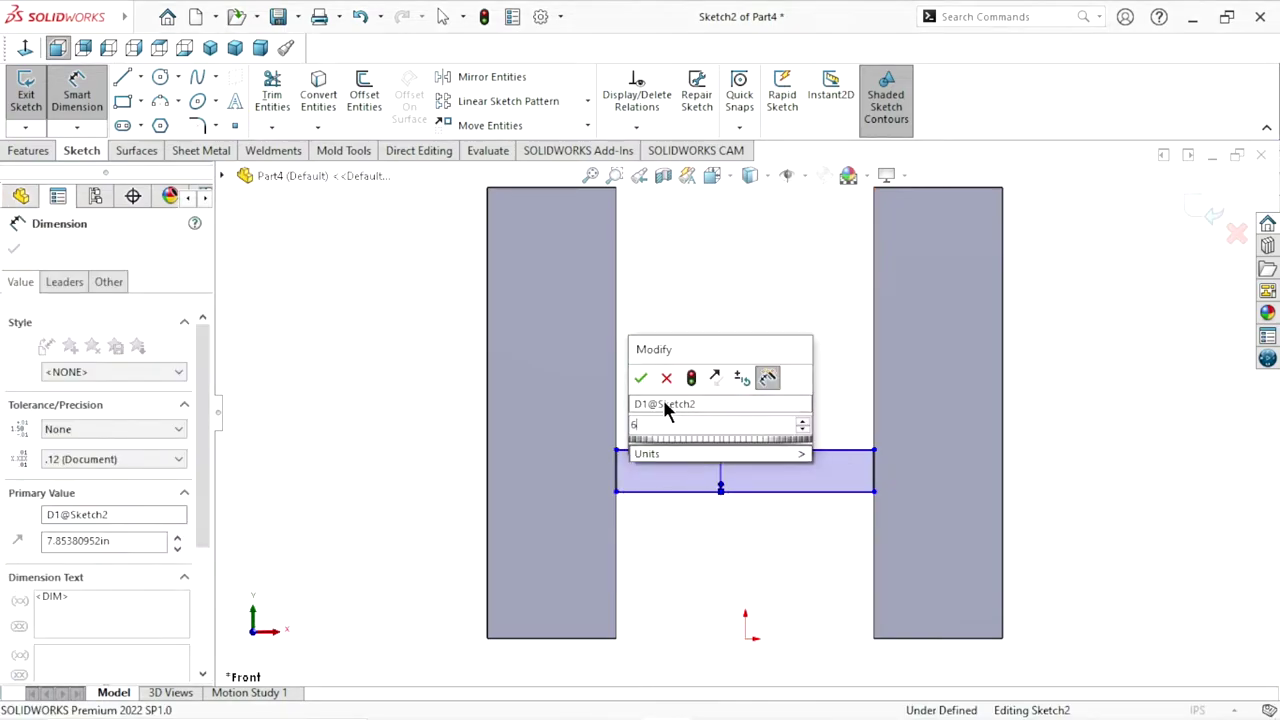
type("6")
left_click(642, 376)
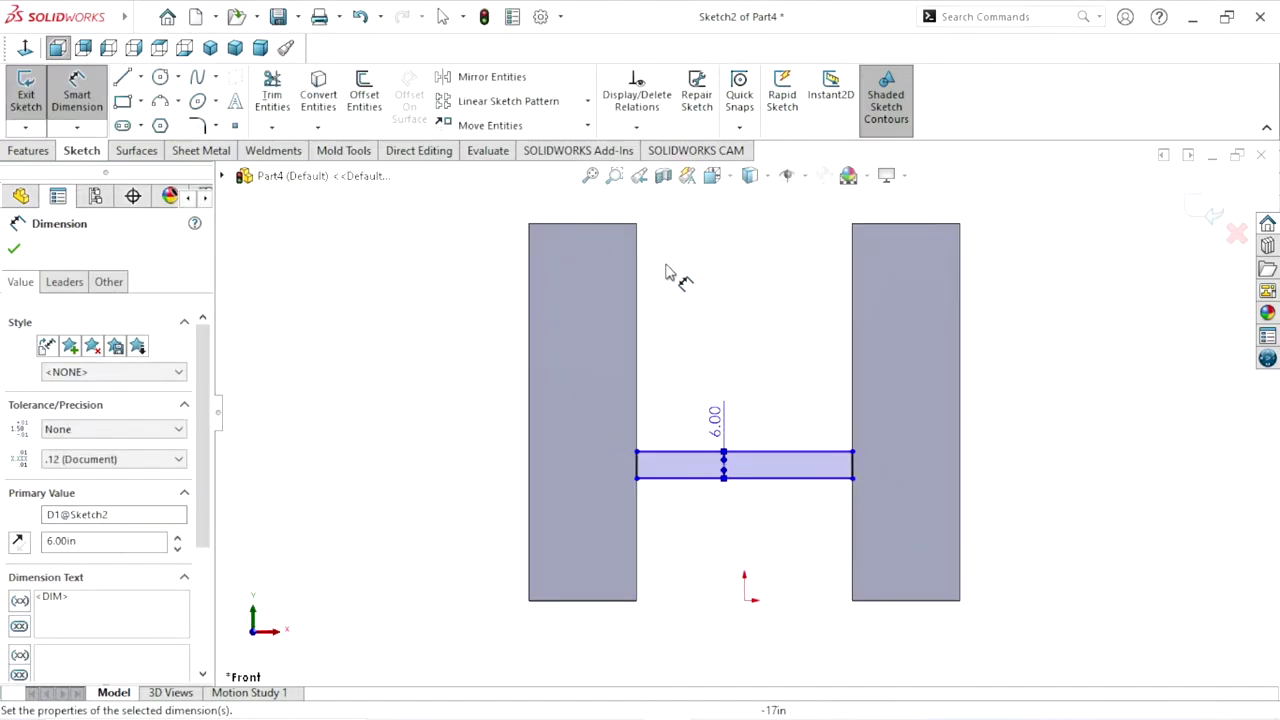
- Place the crossbar's top edge 54 in below the left upright's top edge
left_click(596, 228)
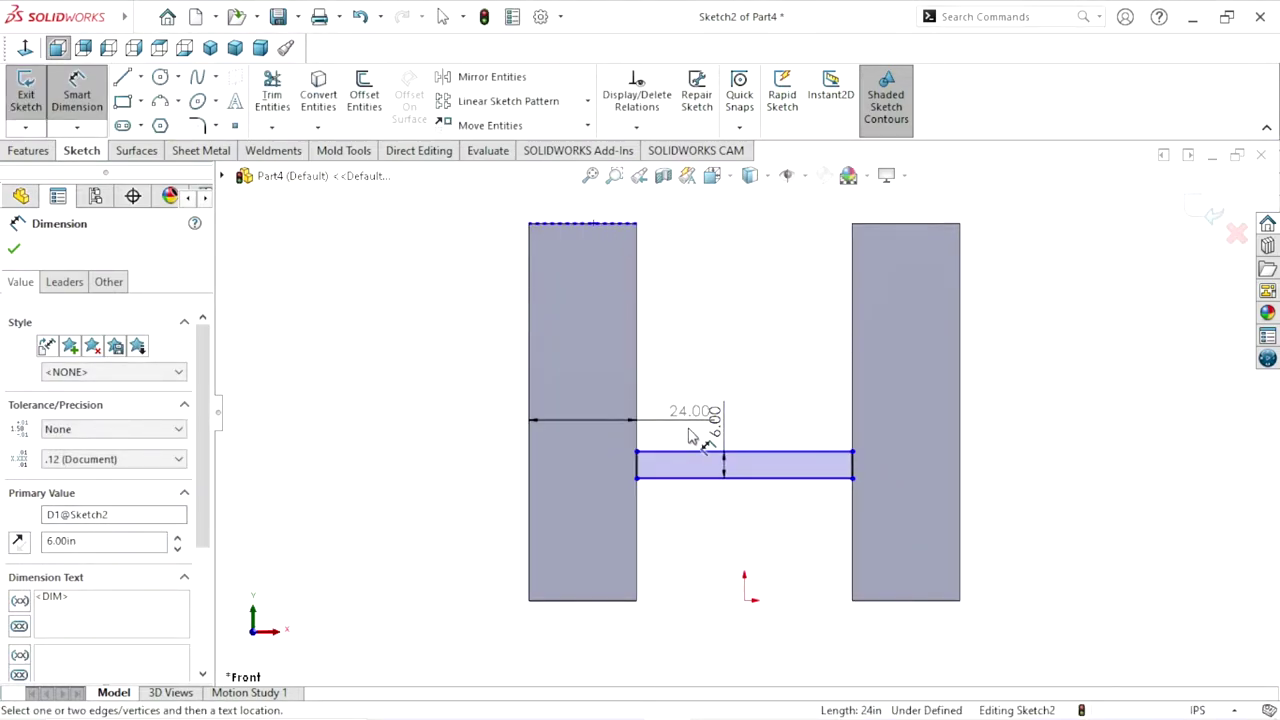
left_click(670, 343)
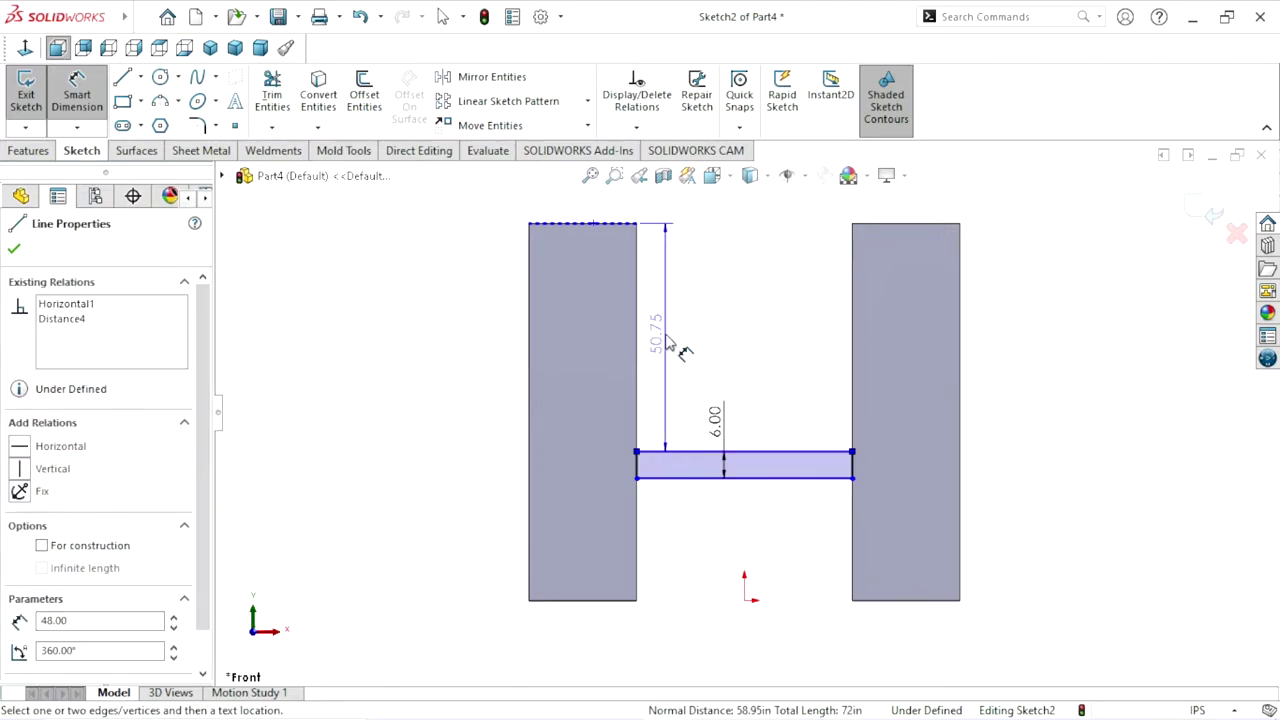
left_click(672, 343)
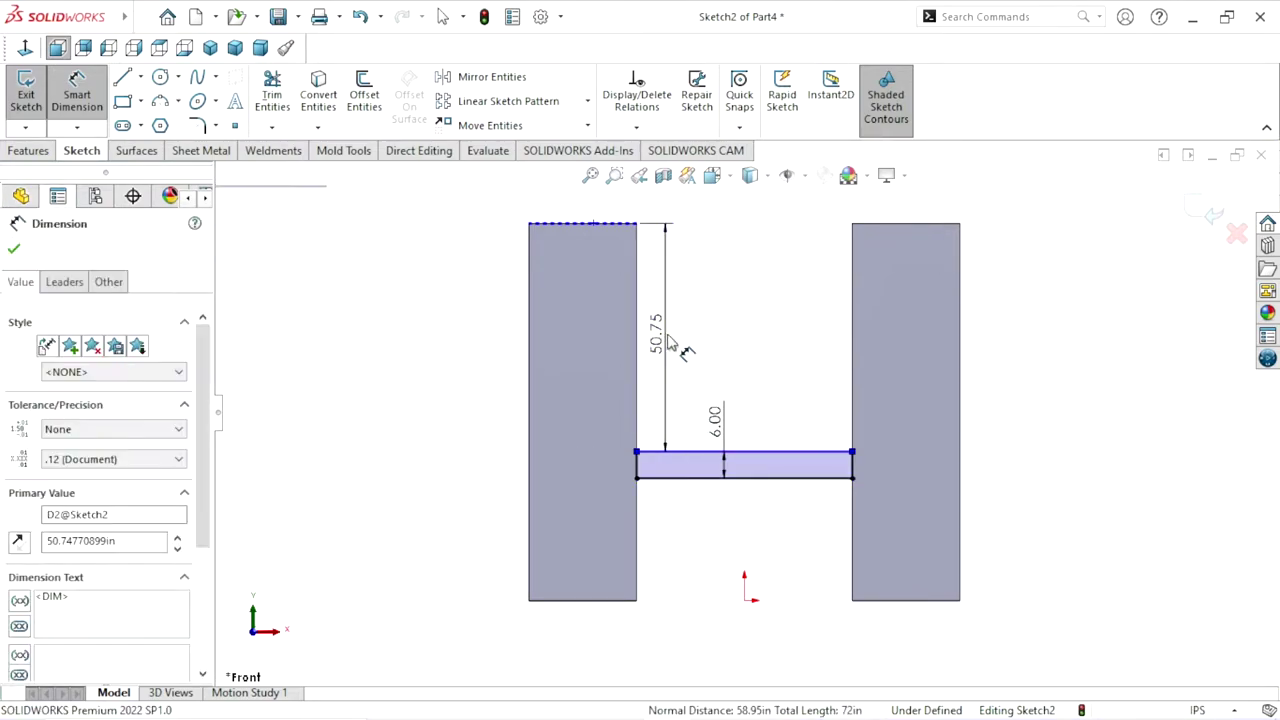
type("21")
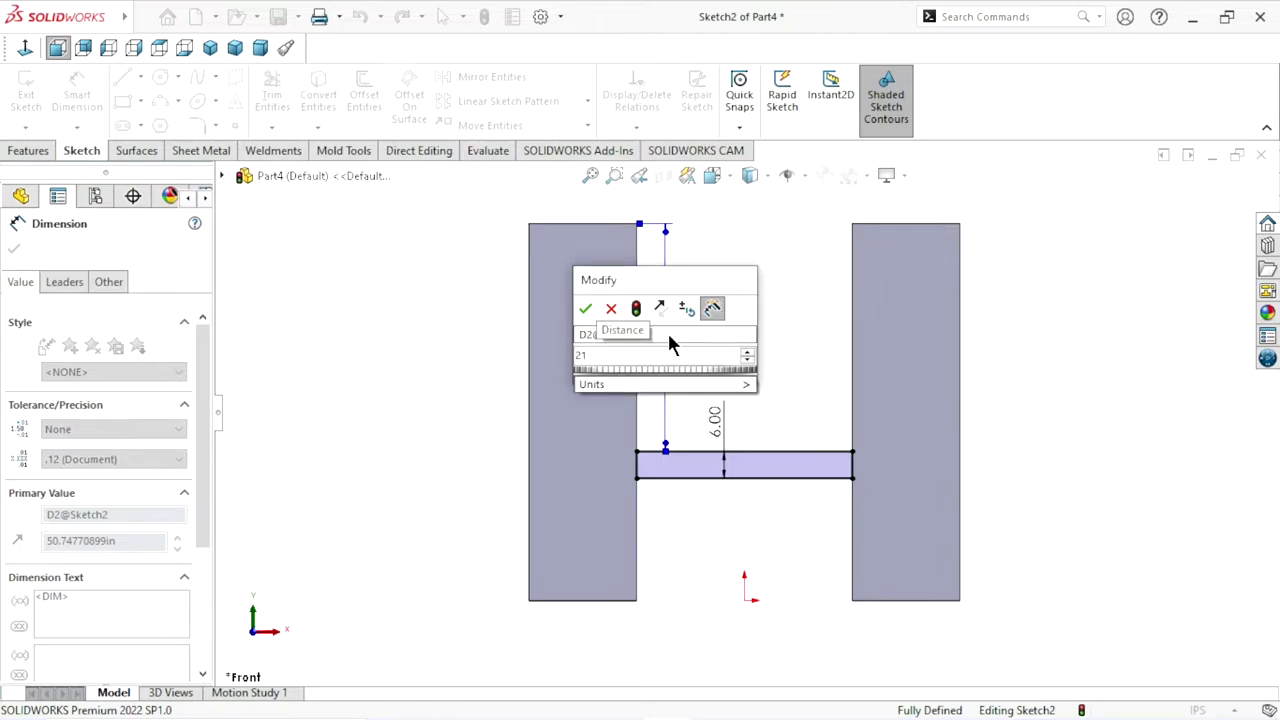
type("+")
type("29.75")
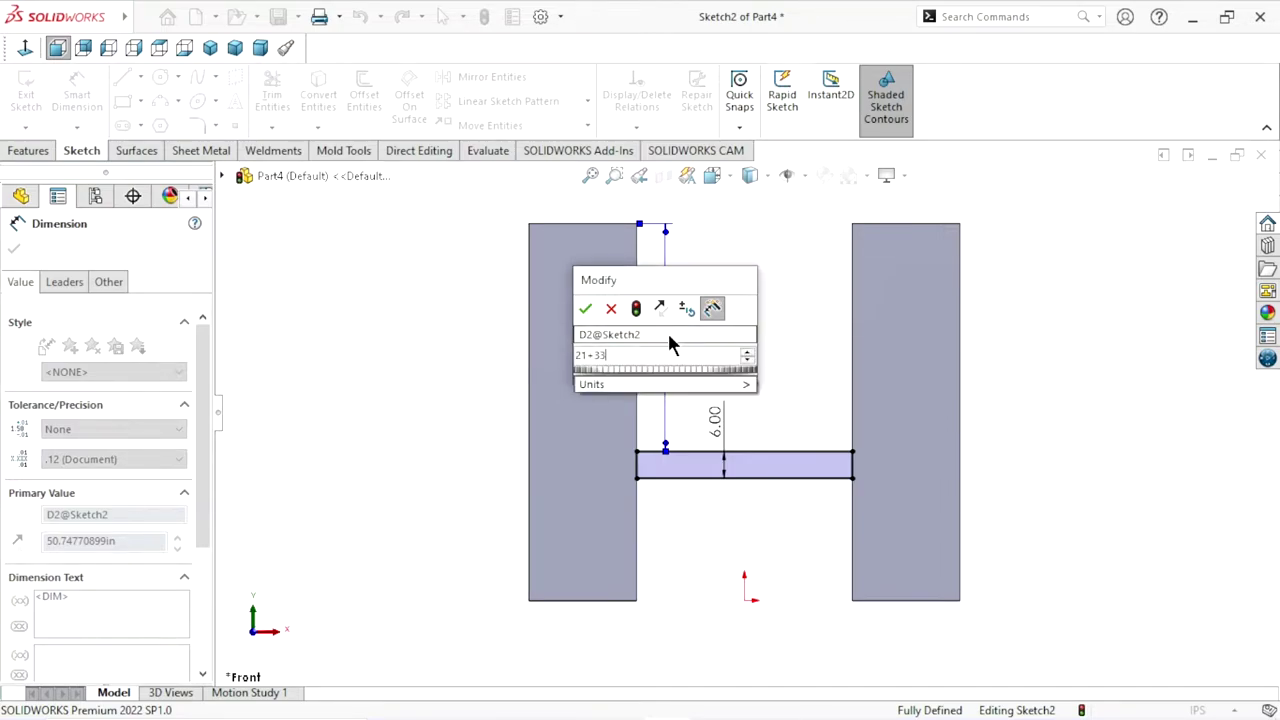
left_click(585, 308)
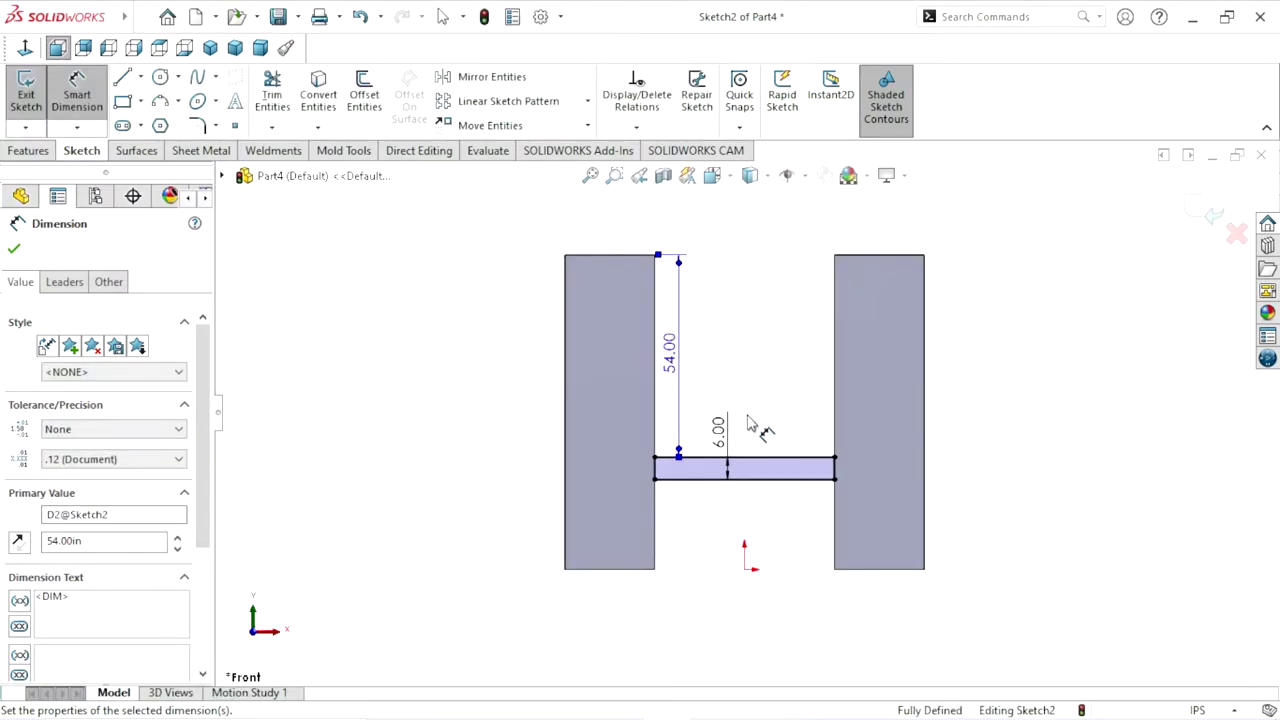
scroll(752, 420, "down", 1)
left_click(14, 250)
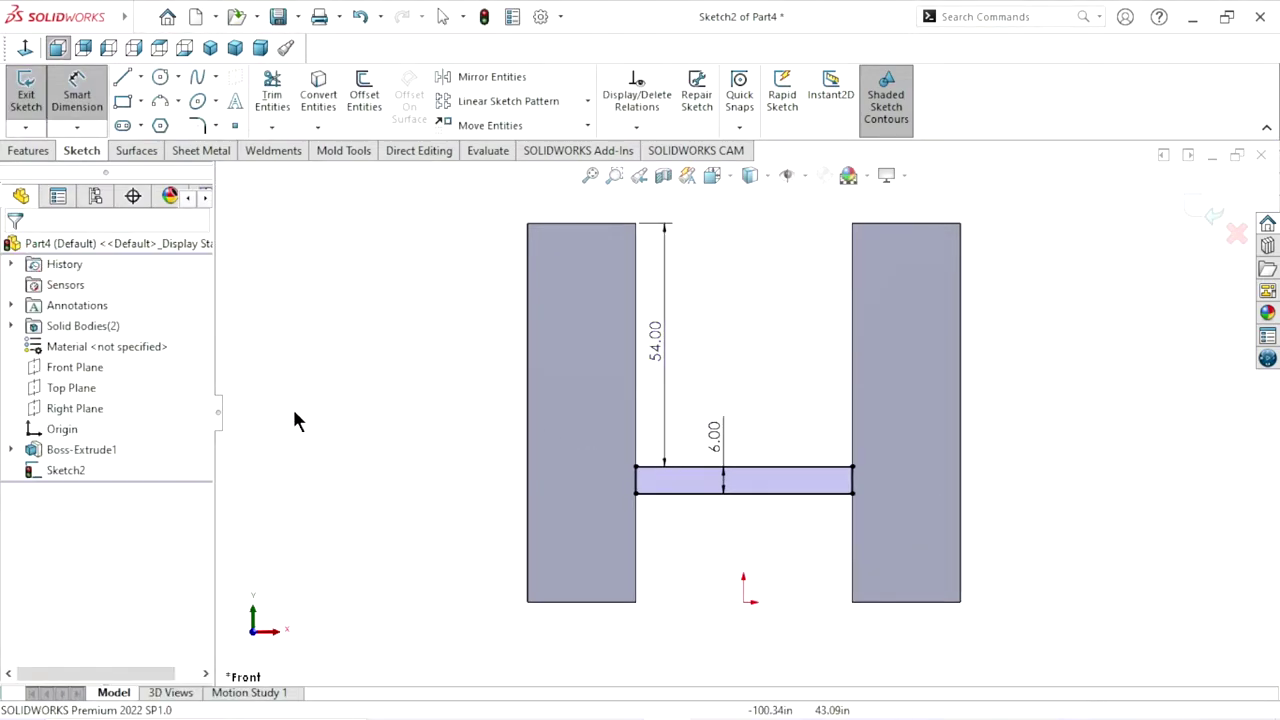
- Extrude the crossbar sketch 60 in with a Mid Plane end condition, joining both uprights
left_click(41, 155)
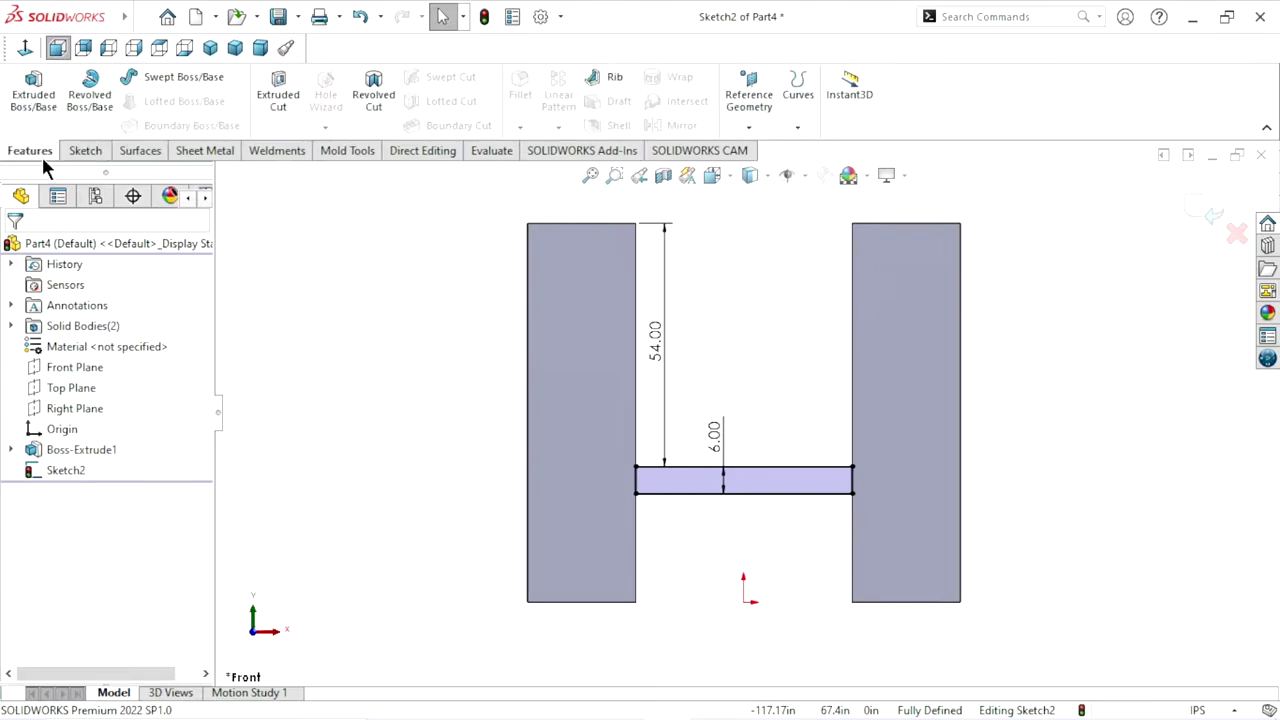
left_click(38, 104)
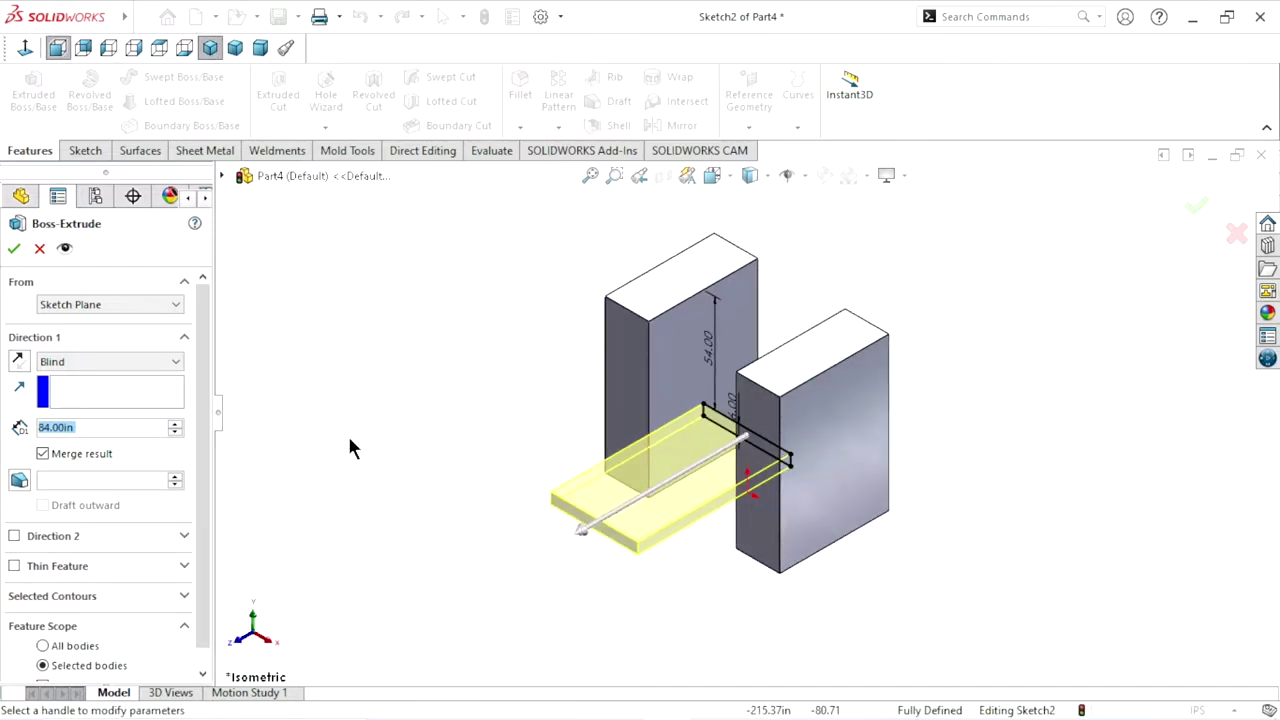
left_click(101, 363)
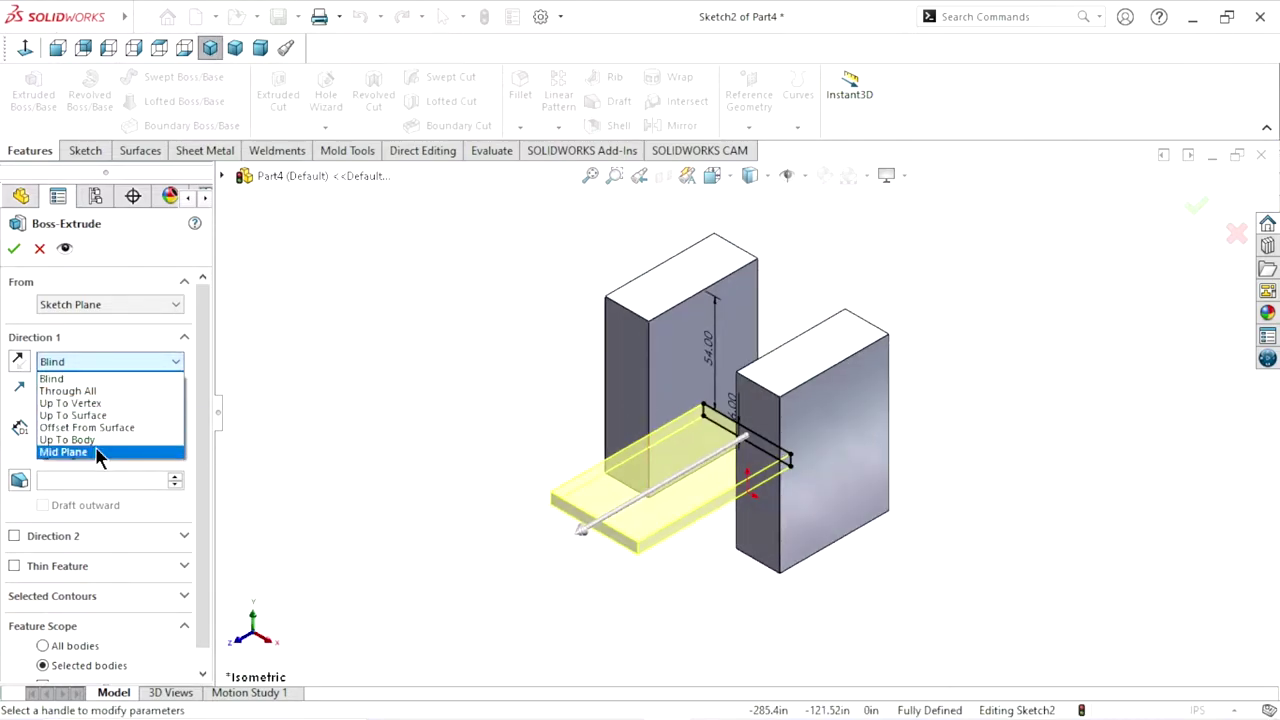
left_click(99, 451)
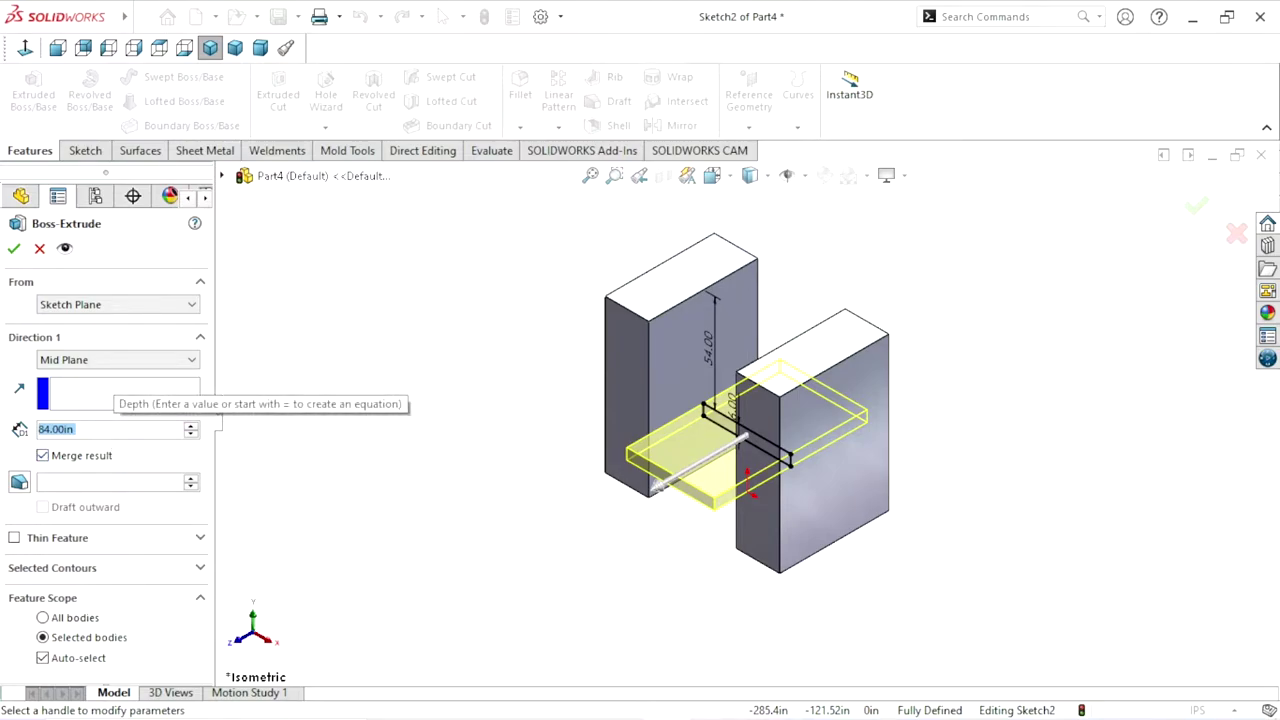
type("60")
key("Return")
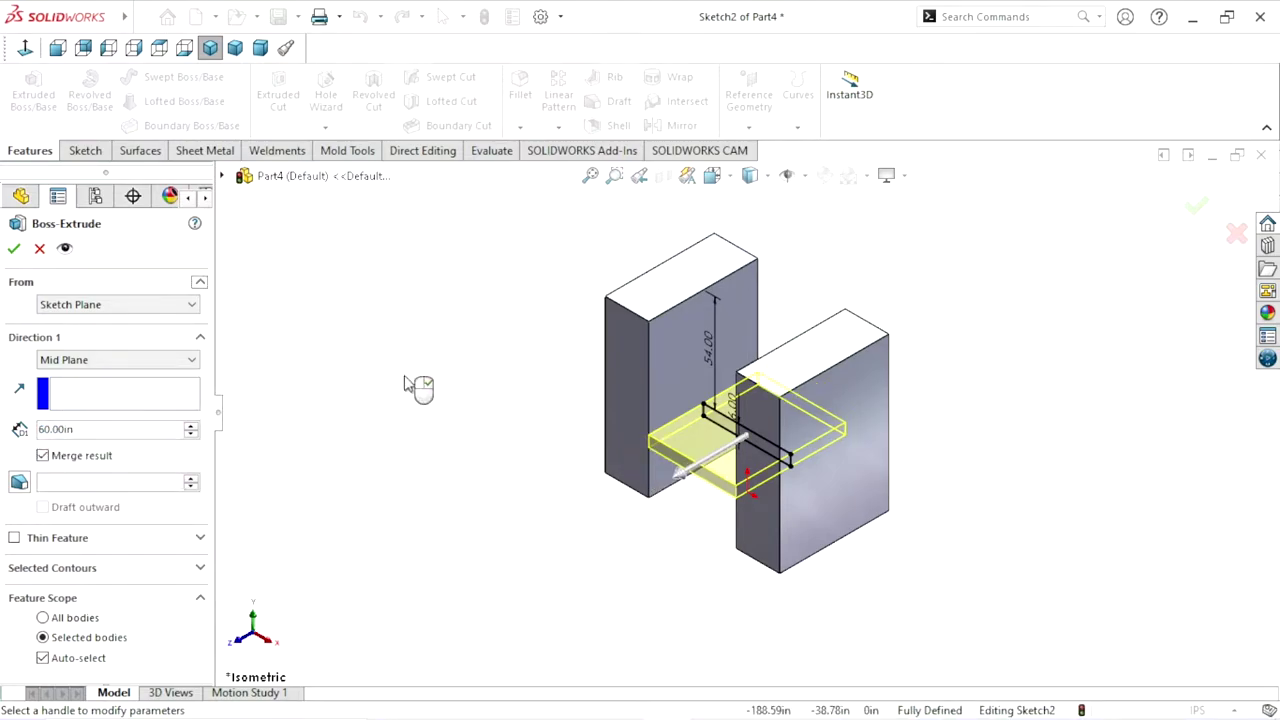
left_click(14, 249)
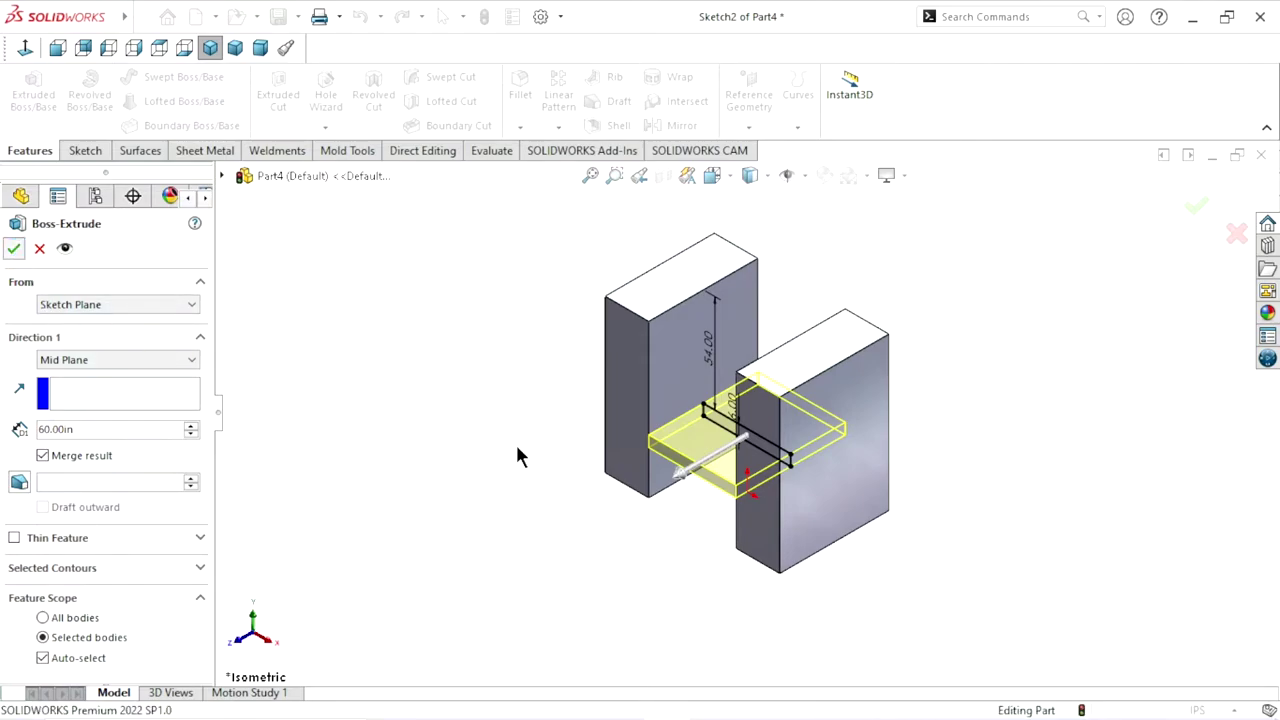
- Pick the first crossbar-to-upright edge for the fillet, trying 2 in and 4 in radii
left_click(464, 578)
mouse_move(457, 552)
middle_mouse_down()
mouse_move(554, 524)
mouse_move(514, 594)
mouse_move(497, 486)
mouse_move(524, 206)
middle_mouse_up()
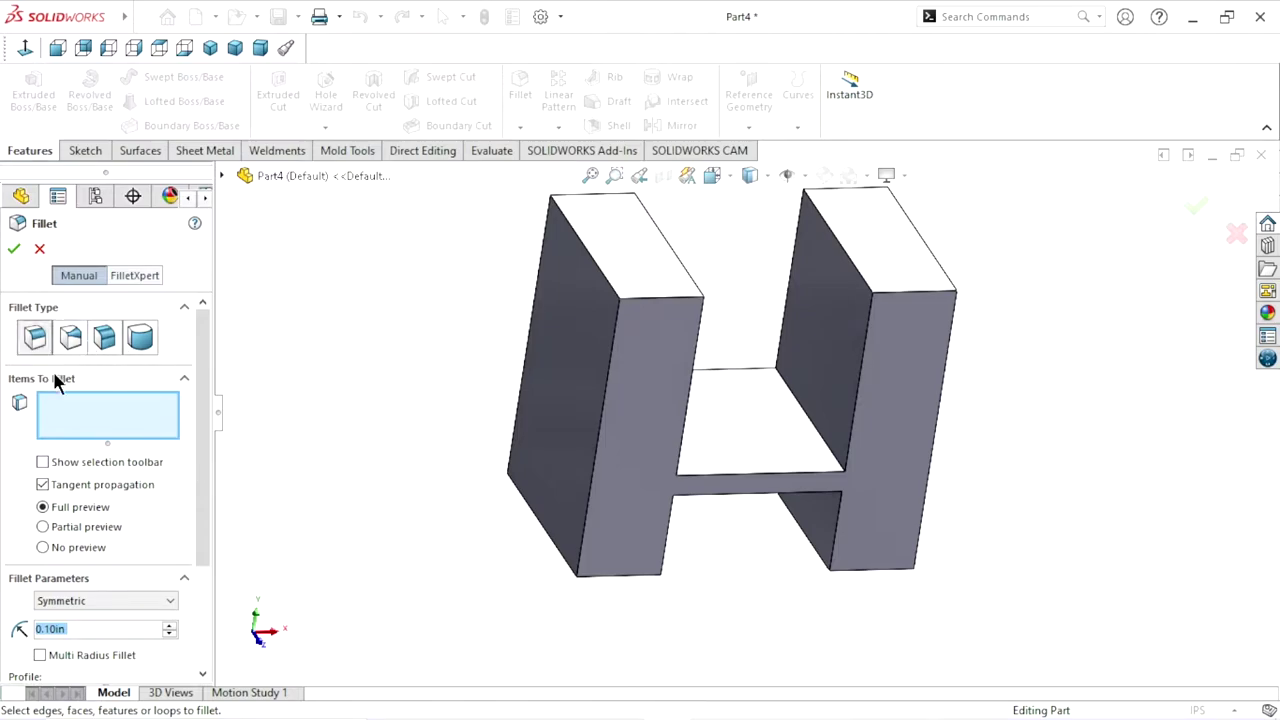
left_click_drag(66, 628, 54, 628)
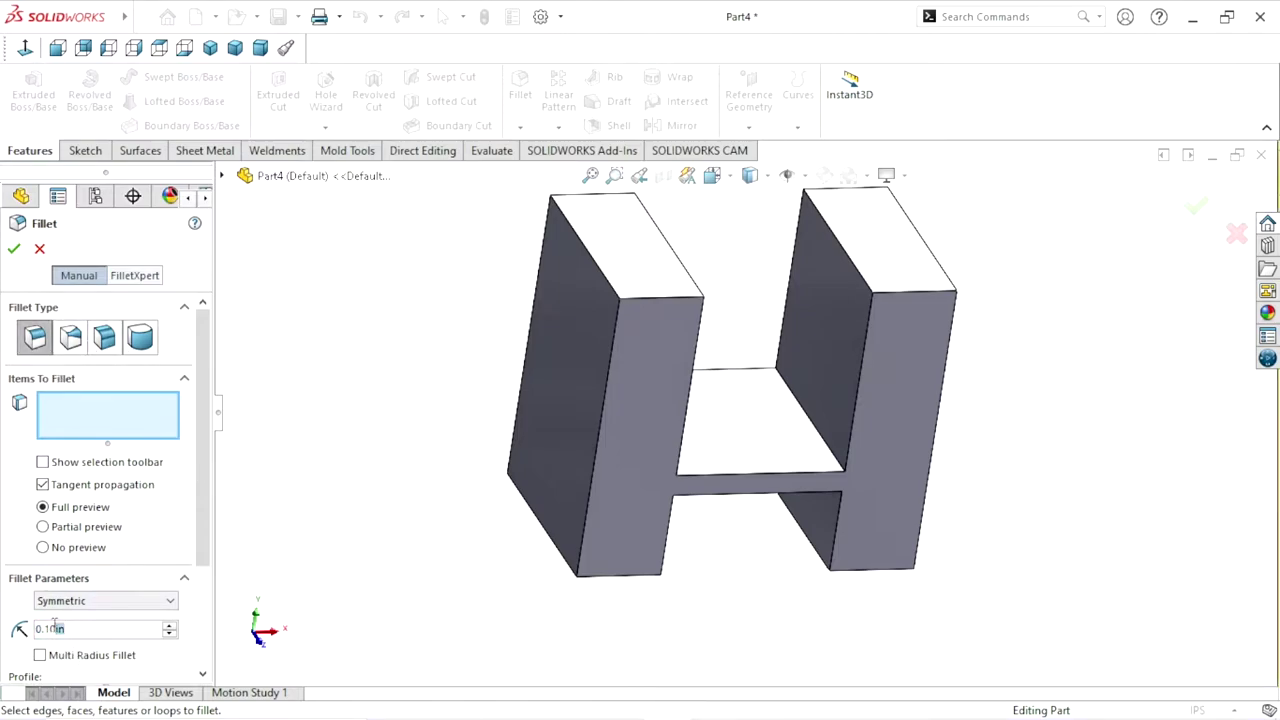
type("2")
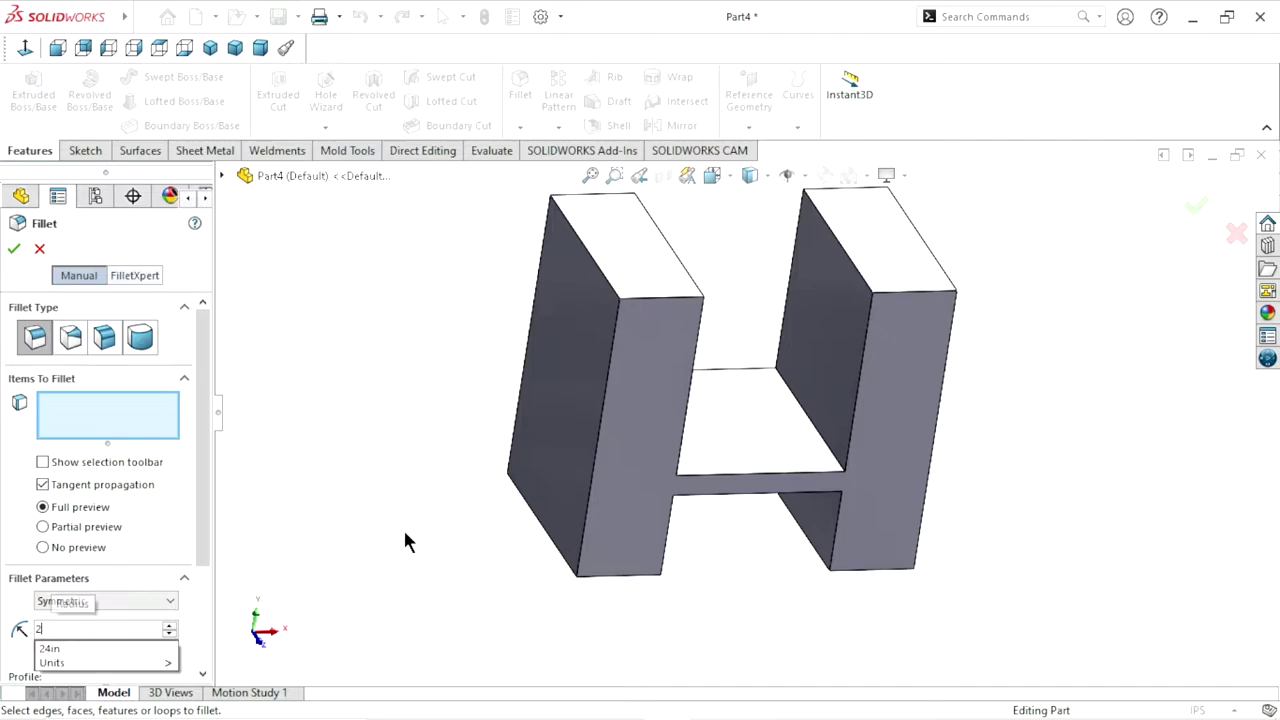
key("Return")
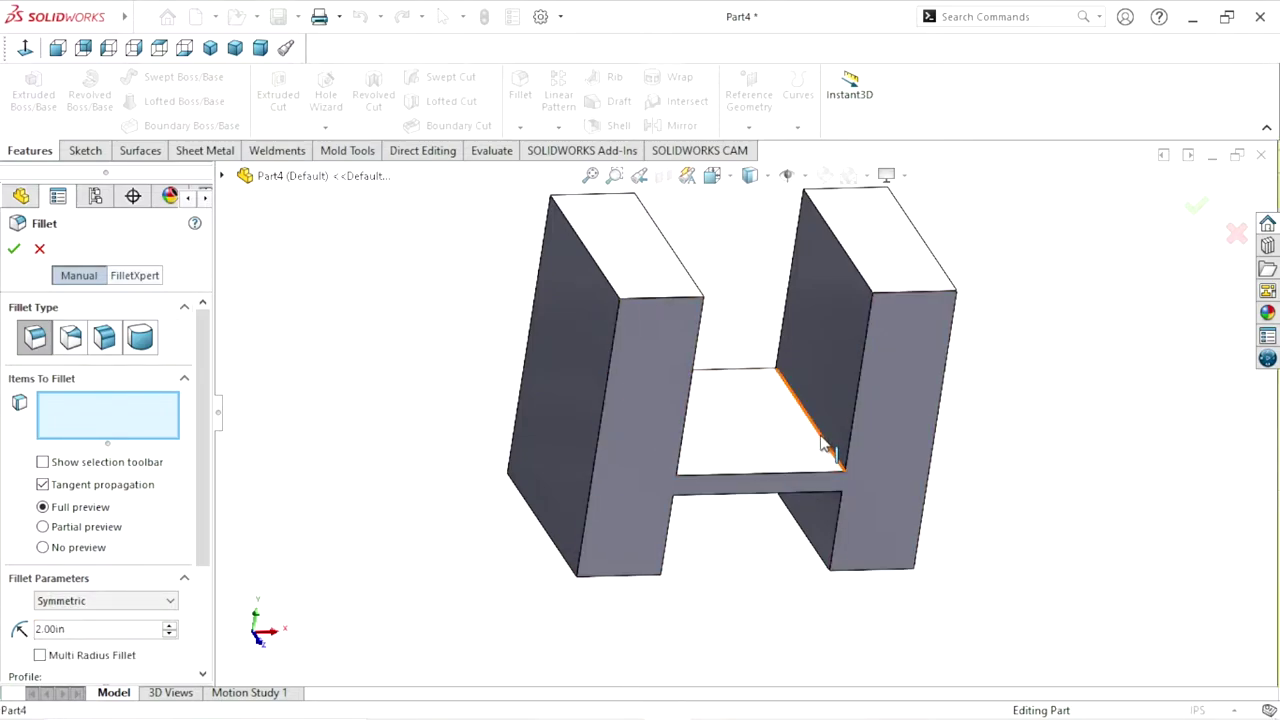
left_click(820, 442)
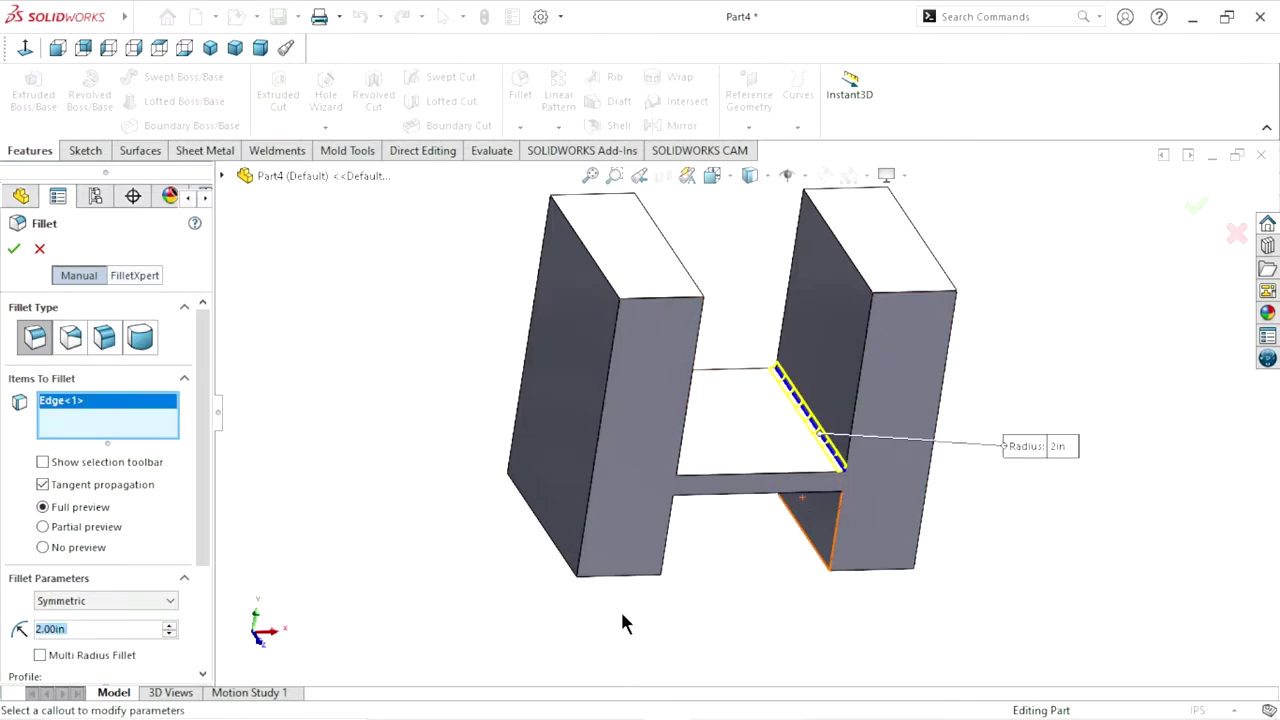
middle_click_drag(622, 624, 620, 527)
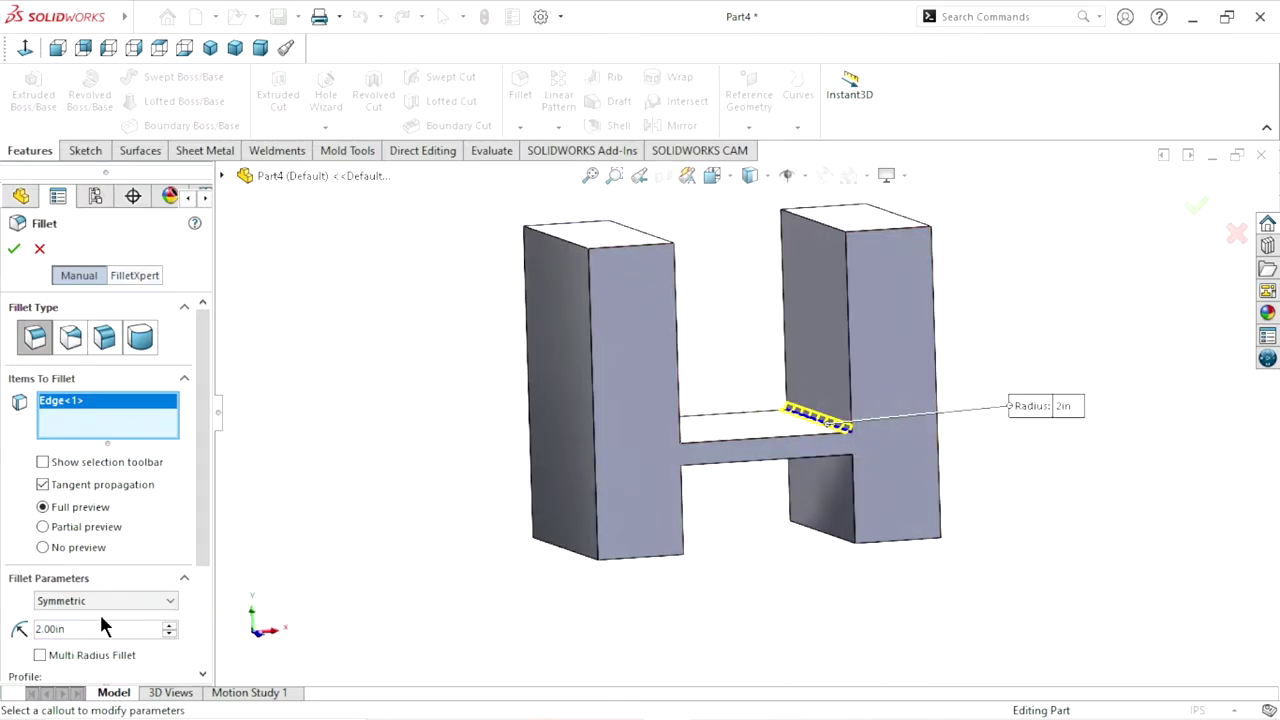
double_click(83, 634)
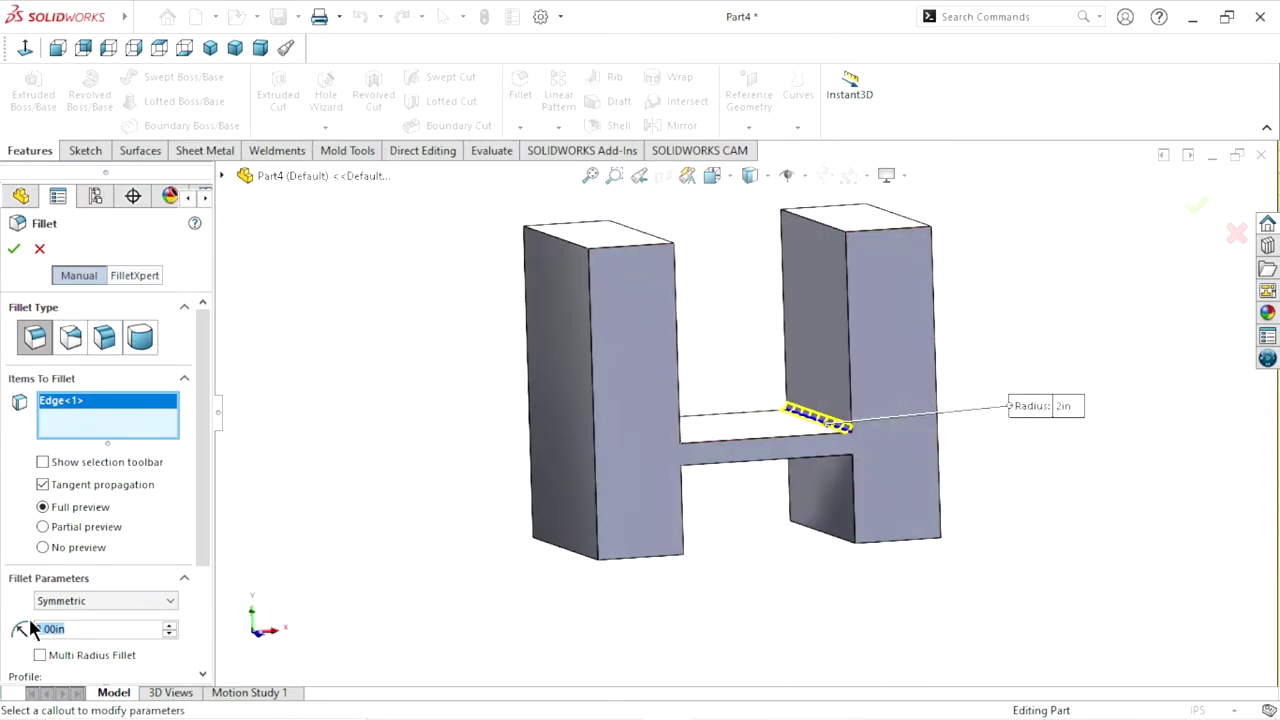
type("4")
key("Return")
mouse_move(786, 526)
middle_mouse_down()
mouse_move(760, 518)
mouse_move(731, 443)
mouse_move(711, 496)
middle_mouse_up()
scroll(700, 490, "down", 5)
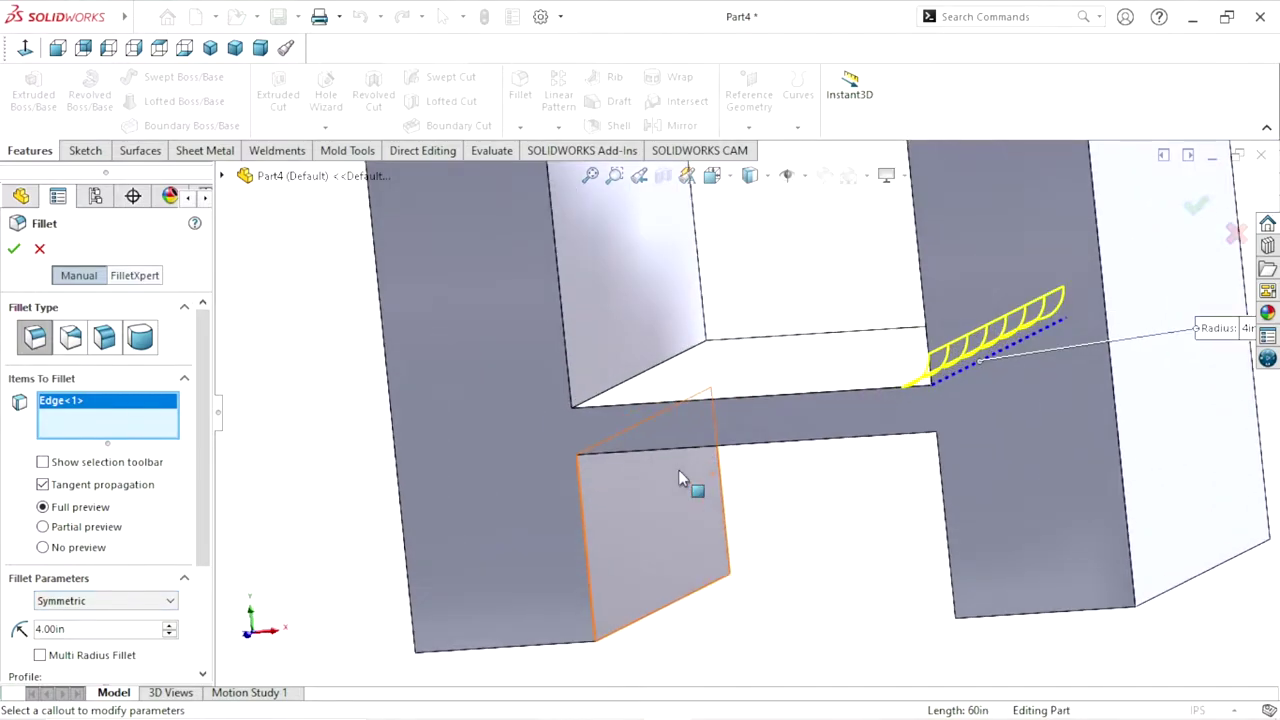
- Add the remaining three crossbar edges and apply the fillet at a 3.00 in radius
left_click(628, 386)
mouse_move(737, 523)
middle_mouse_down()
mouse_move(766, 434)
mouse_move(1089, 400)
middle_mouse_up()
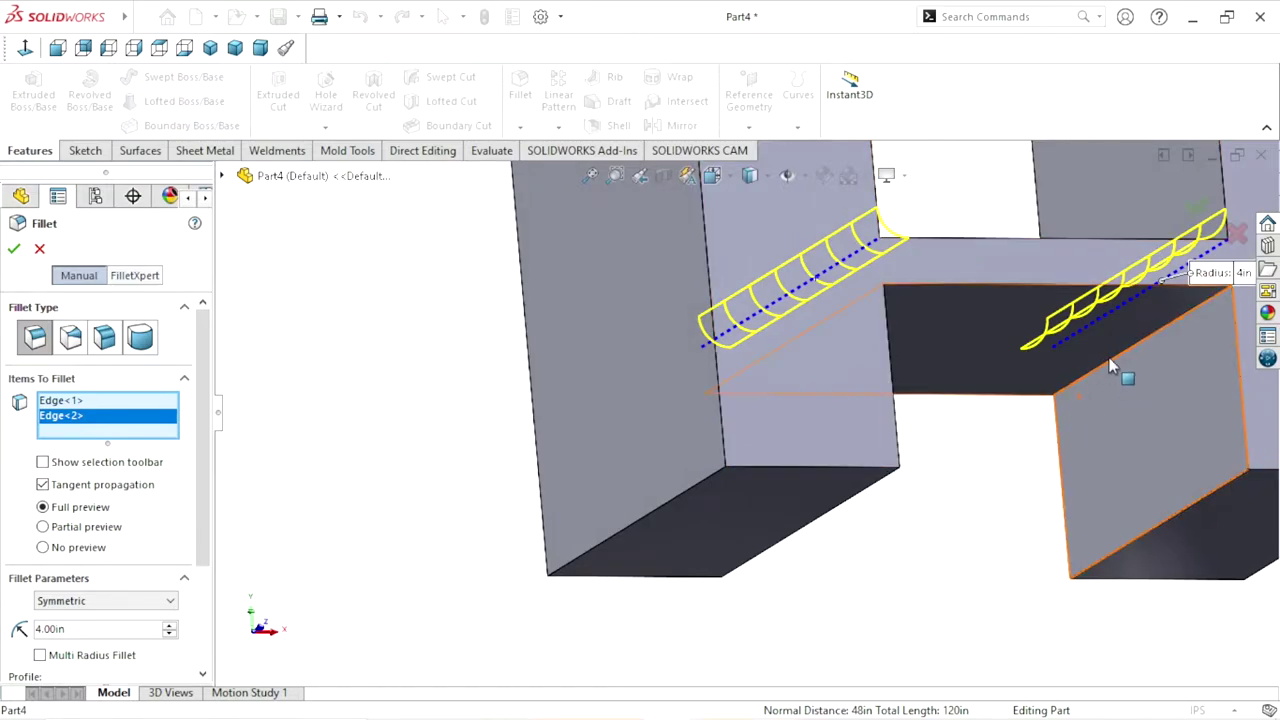
left_click(1109, 360)
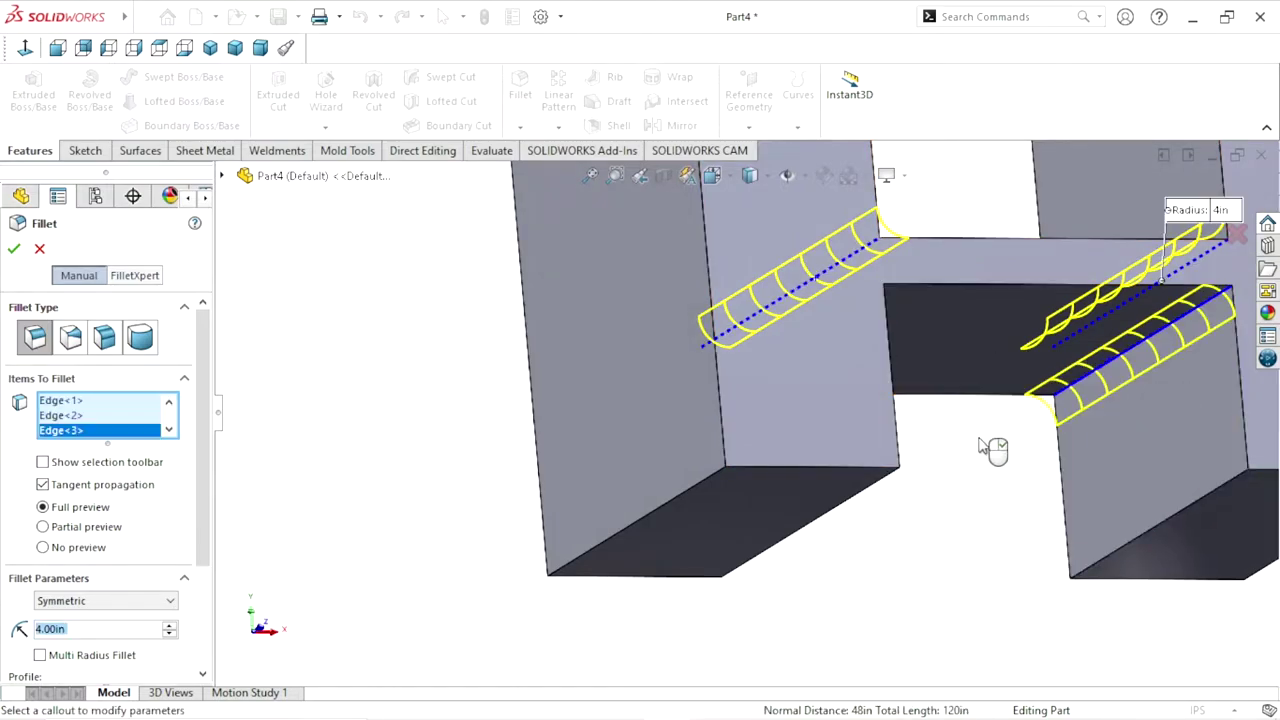
mouse_move(994, 449)
middle_mouse_down()
mouse_move(910, 461)
mouse_move(935, 430)
middle_mouse_up()
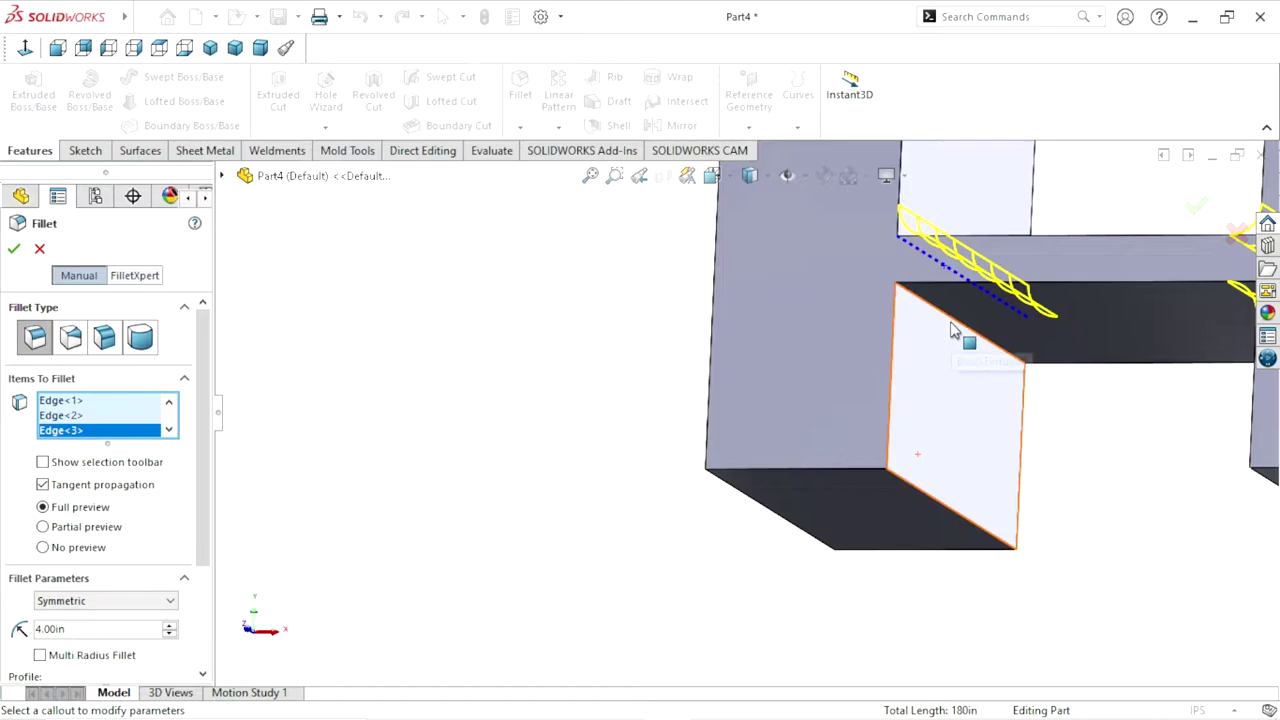
left_click(978, 366)
mouse_move(1063, 414)
middle_mouse_down()
mouse_move(1097, 451)
mouse_move(1045, 492)
middle_mouse_up()
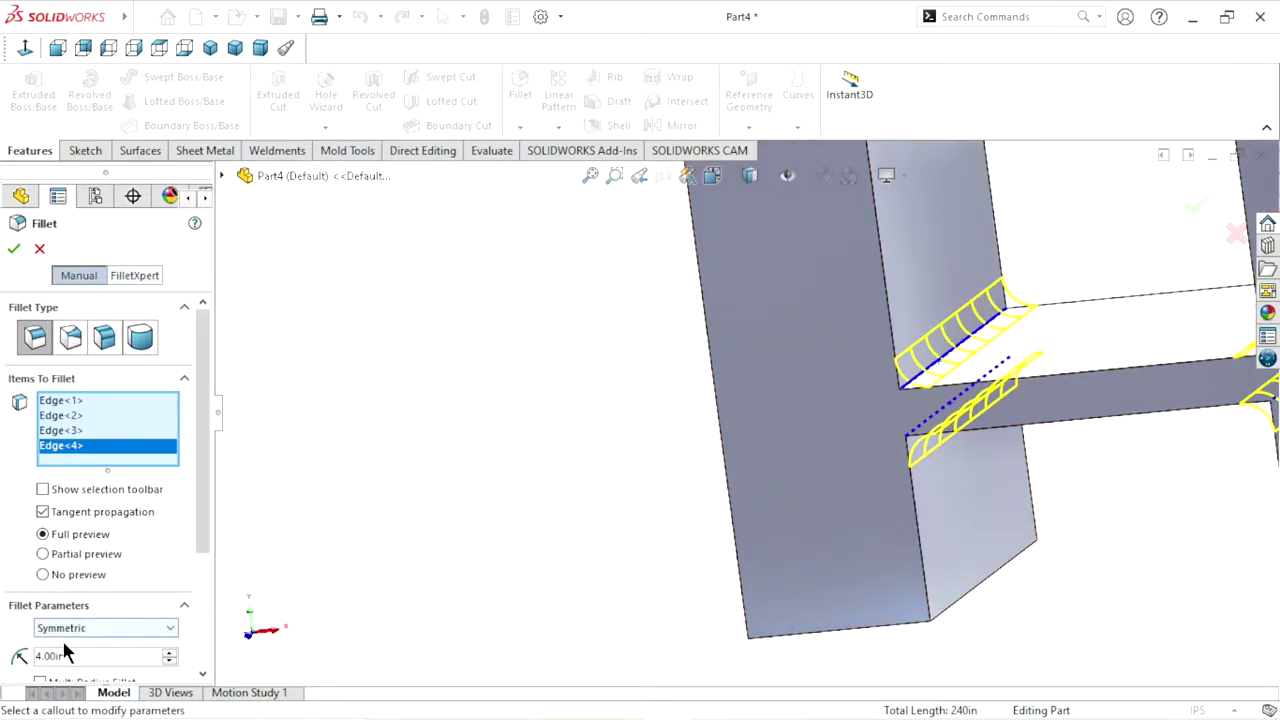
left_click(98, 656)
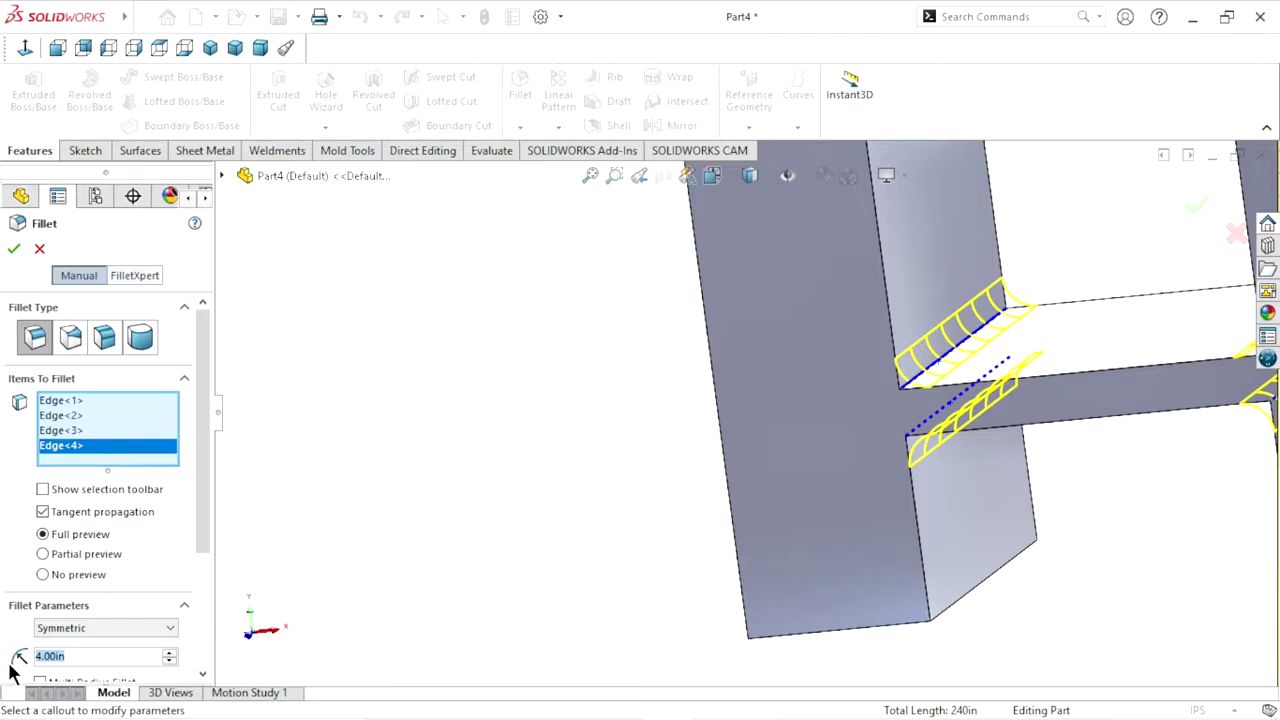
type("3")
key("Return")
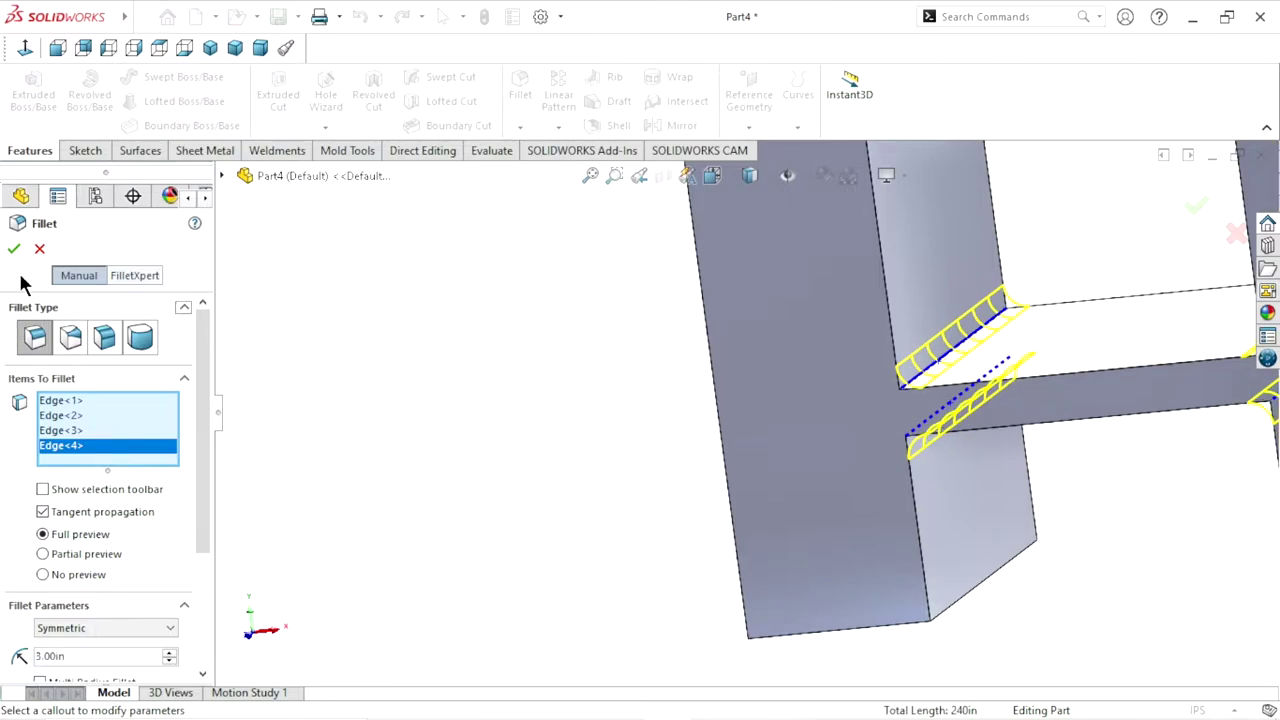
left_click(14, 251)
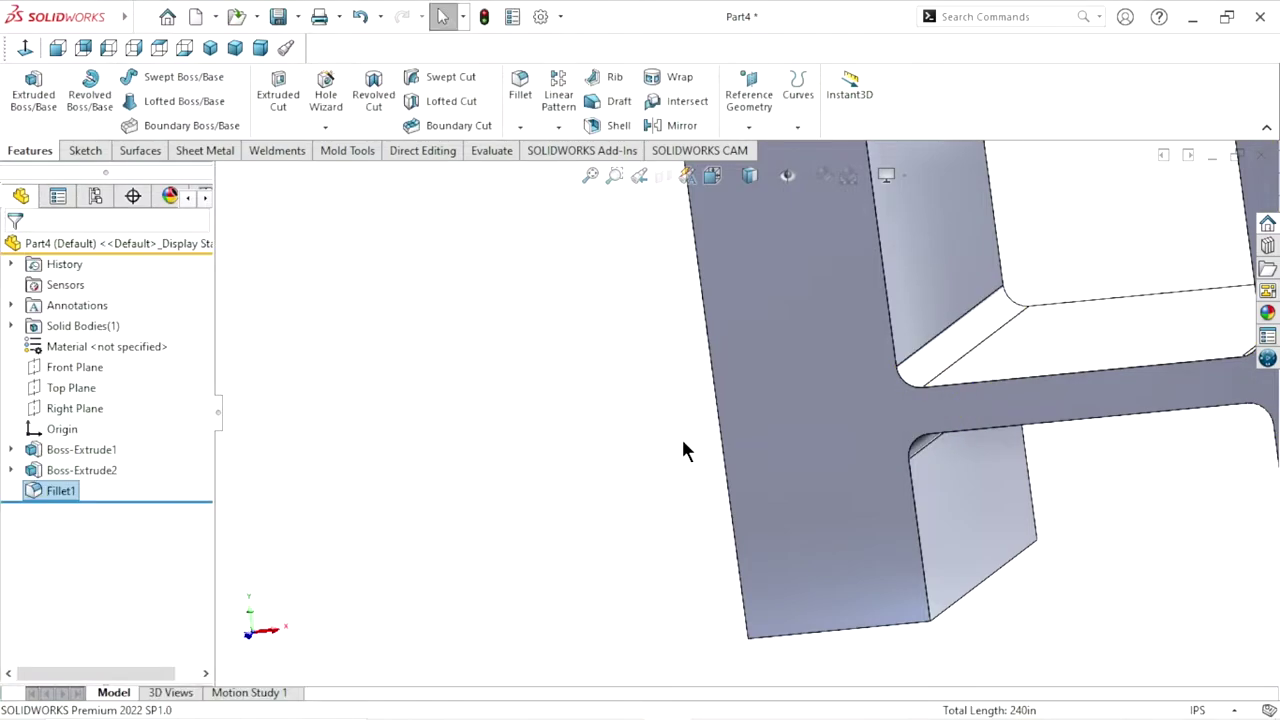
scroll(681, 436, "up", 2)
middle_click_drag(667, 441, 700, 393)
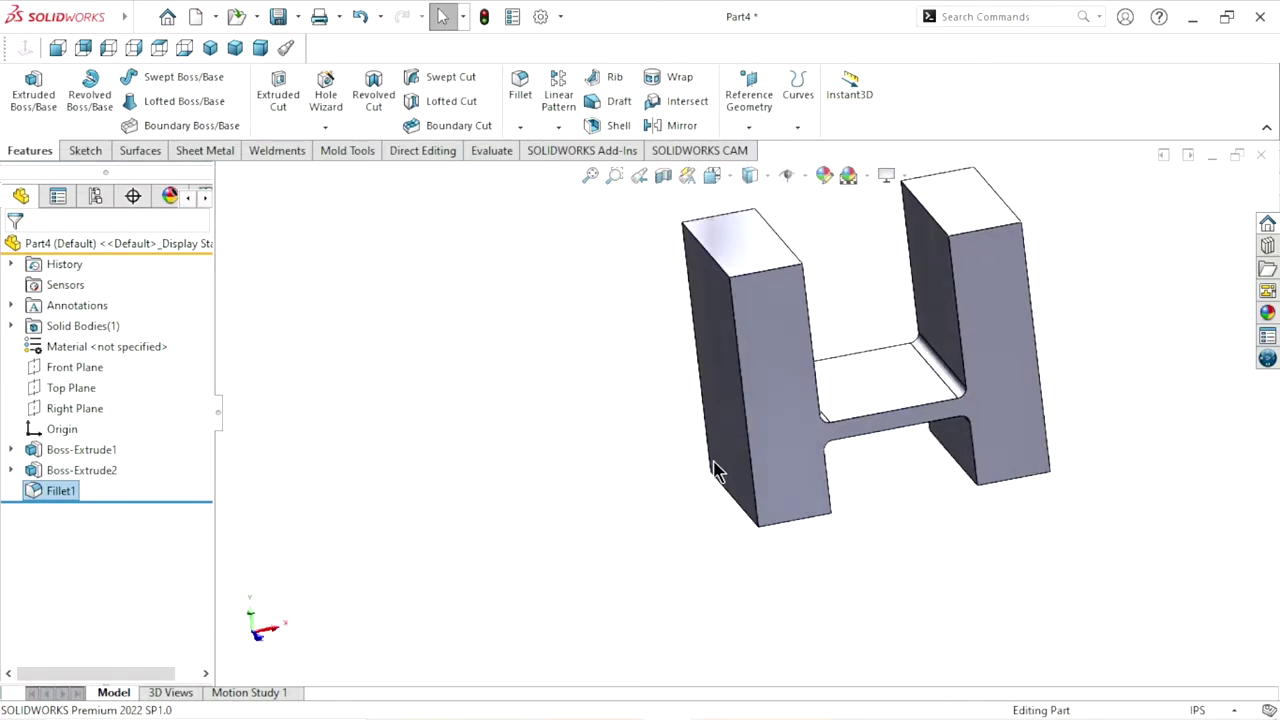
mouse_move(700, 393)
middle_mouse_down()
mouse_move(970, 364)
mouse_move(998, 420)
mouse_move(980, 357)
mouse_move(951, 329)
mouse_move(971, 380)
mouse_move(962, 408)
middle_mouse_up()
scroll(785, 410, "down", 2)
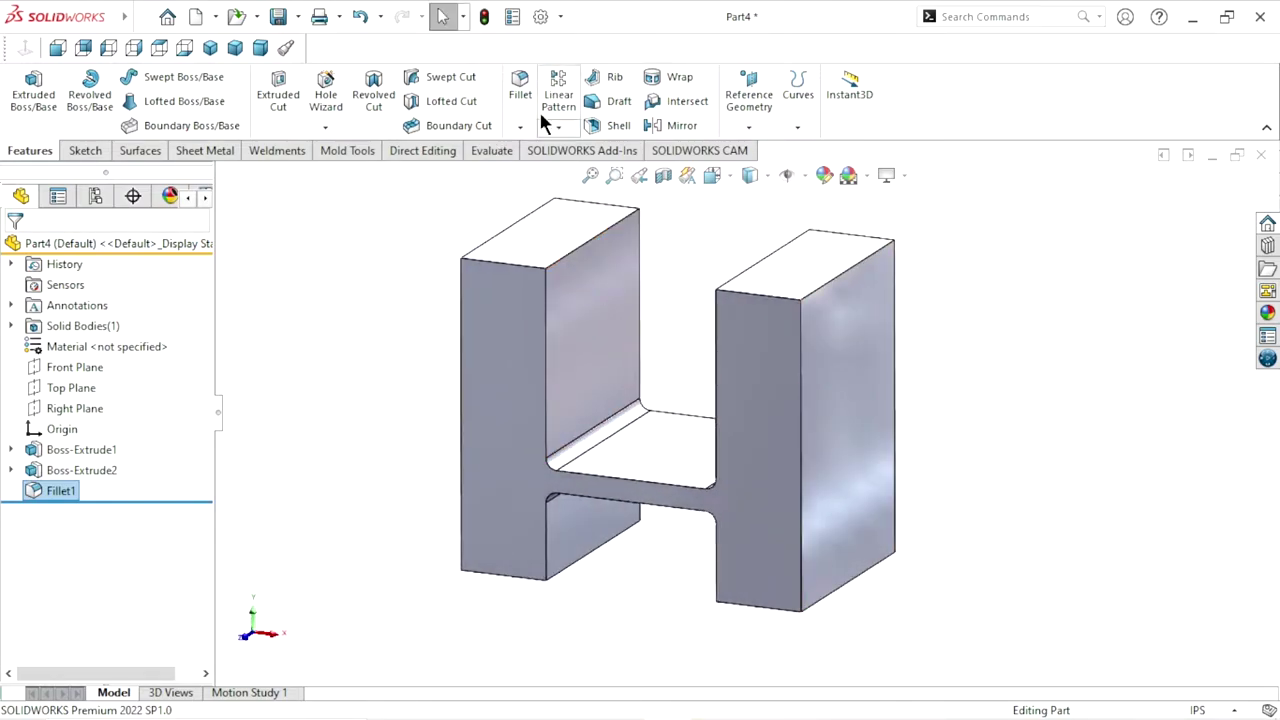
- Start a draft using the Top Plane as its neutral plane
left_click(620, 102)
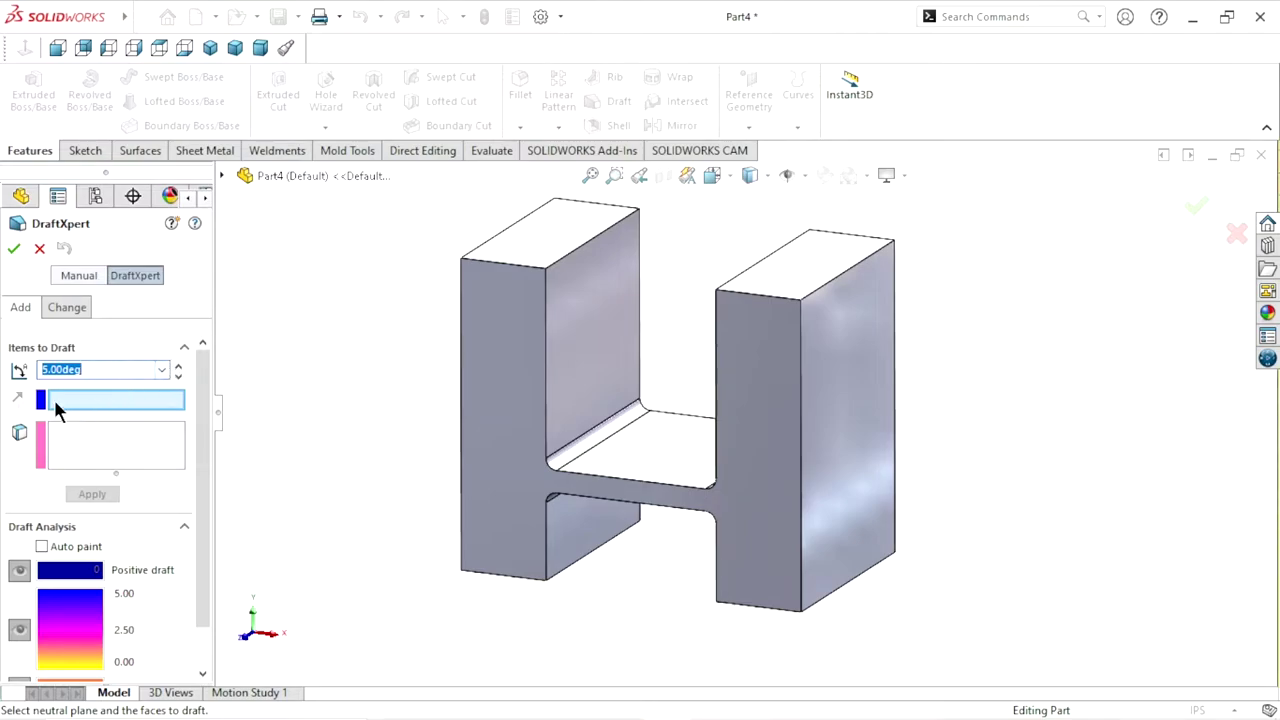
left_click(222, 176)
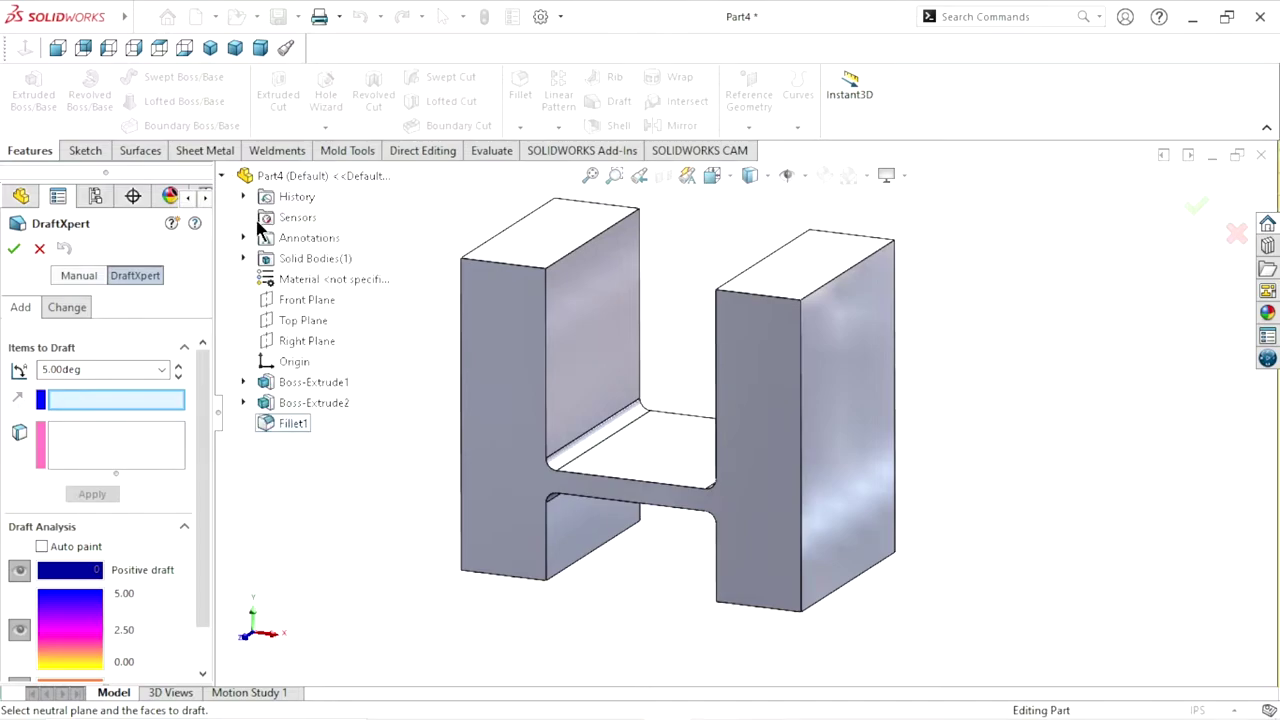
left_click(300, 321)
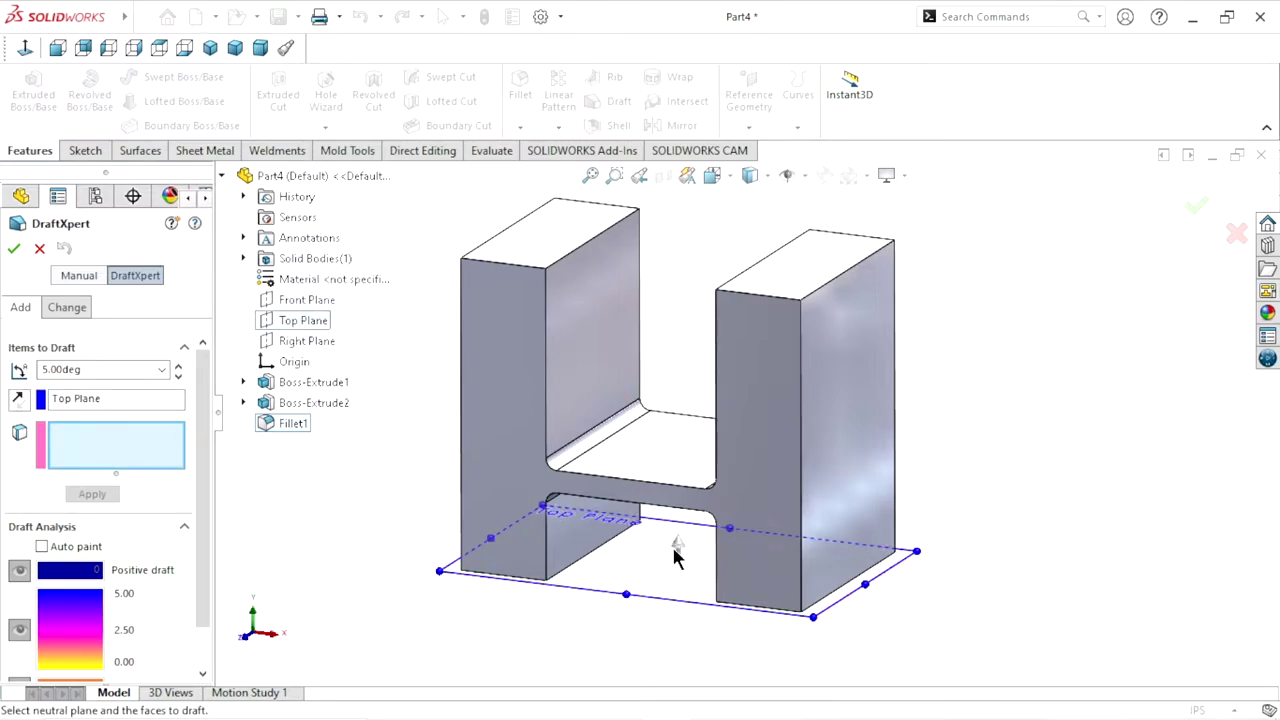
left_click(26, 407)
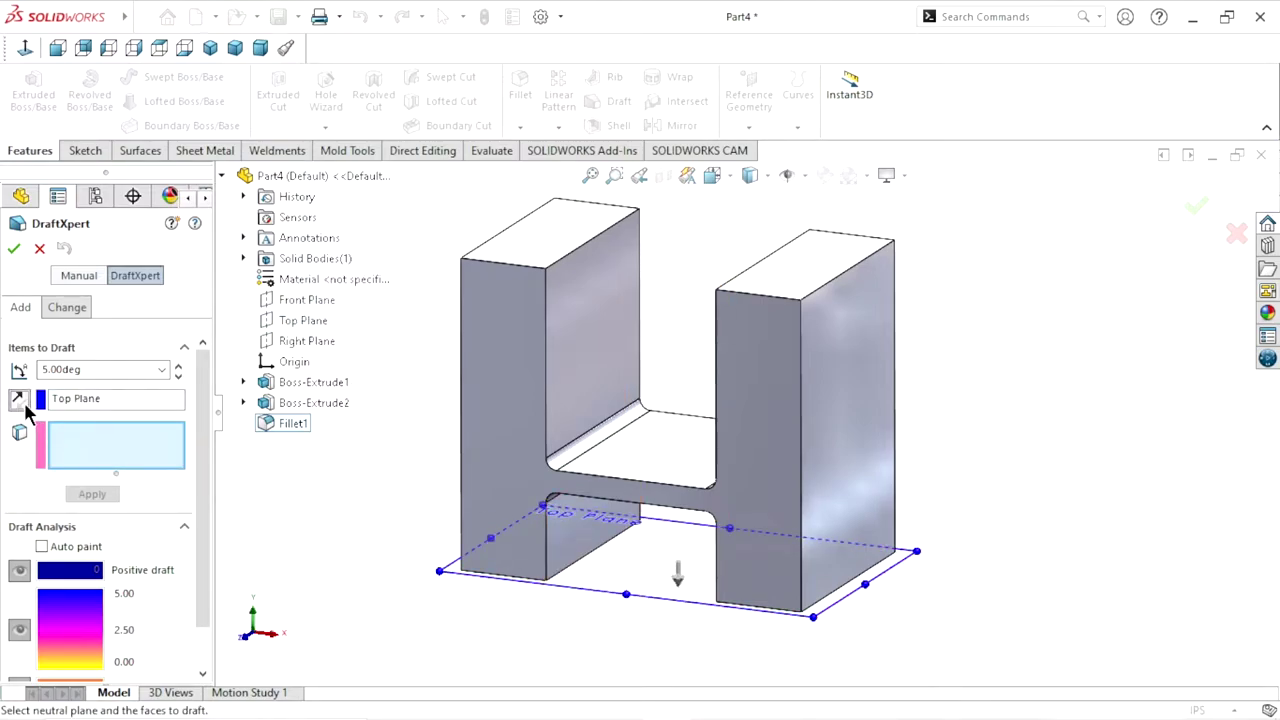
left_click(22, 403)
middle_click_drag(471, 523, 520, 461)
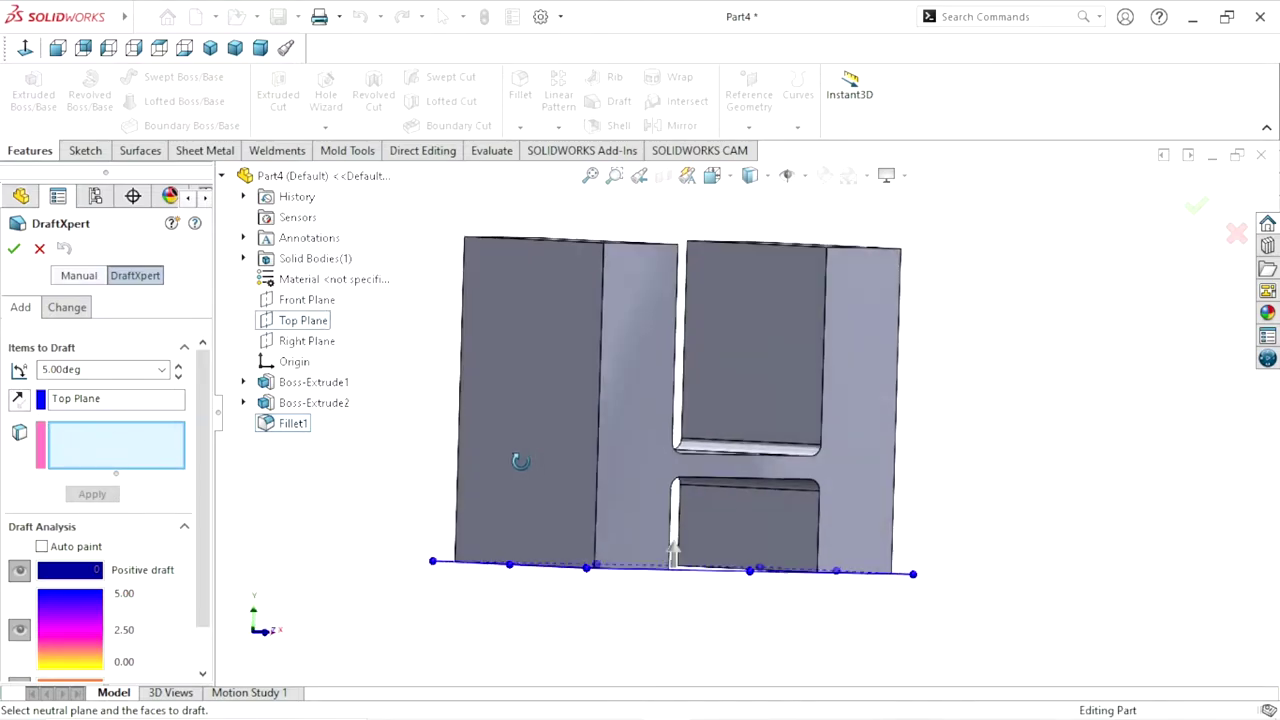
key("ctrl+7")
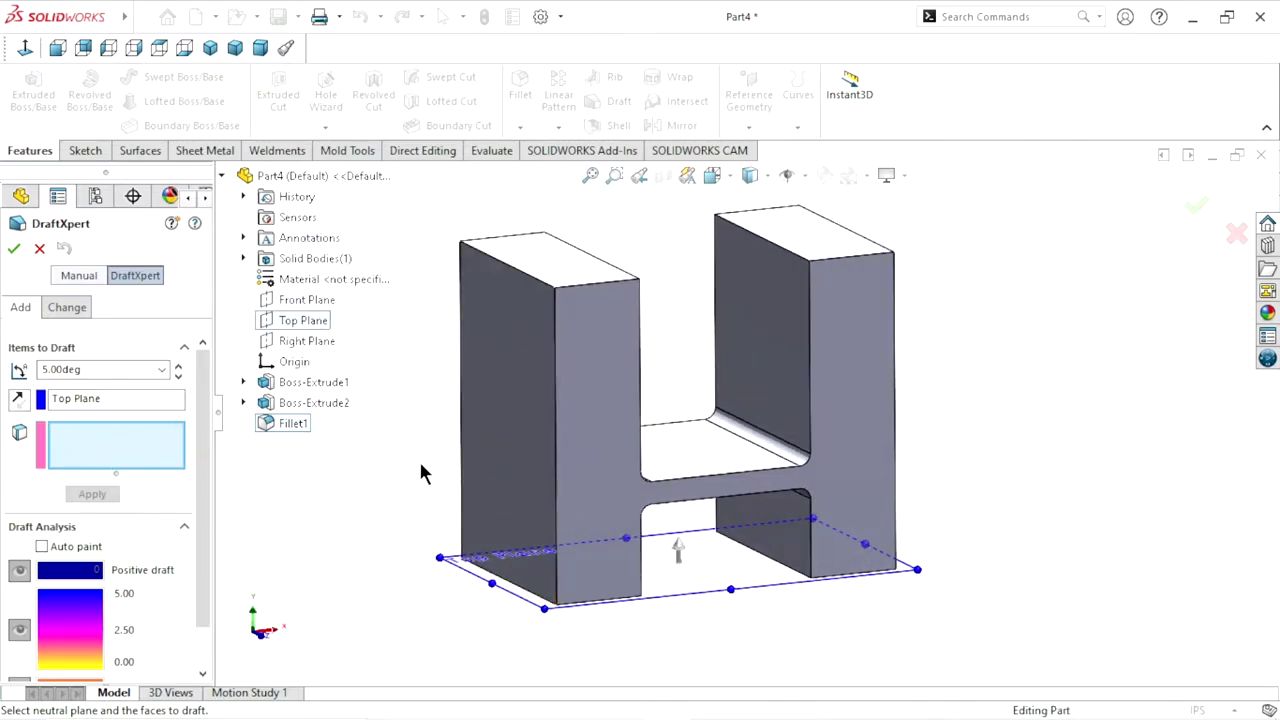
- Select both uprights' outer faces and apply a 4.085° draft angle
left_click(491, 409)
mouse_move(734, 380)
middle_mouse_down()
mouse_move(969, 261)
mouse_move(757, 406)
middle_mouse_up()
left_click(754, 403)
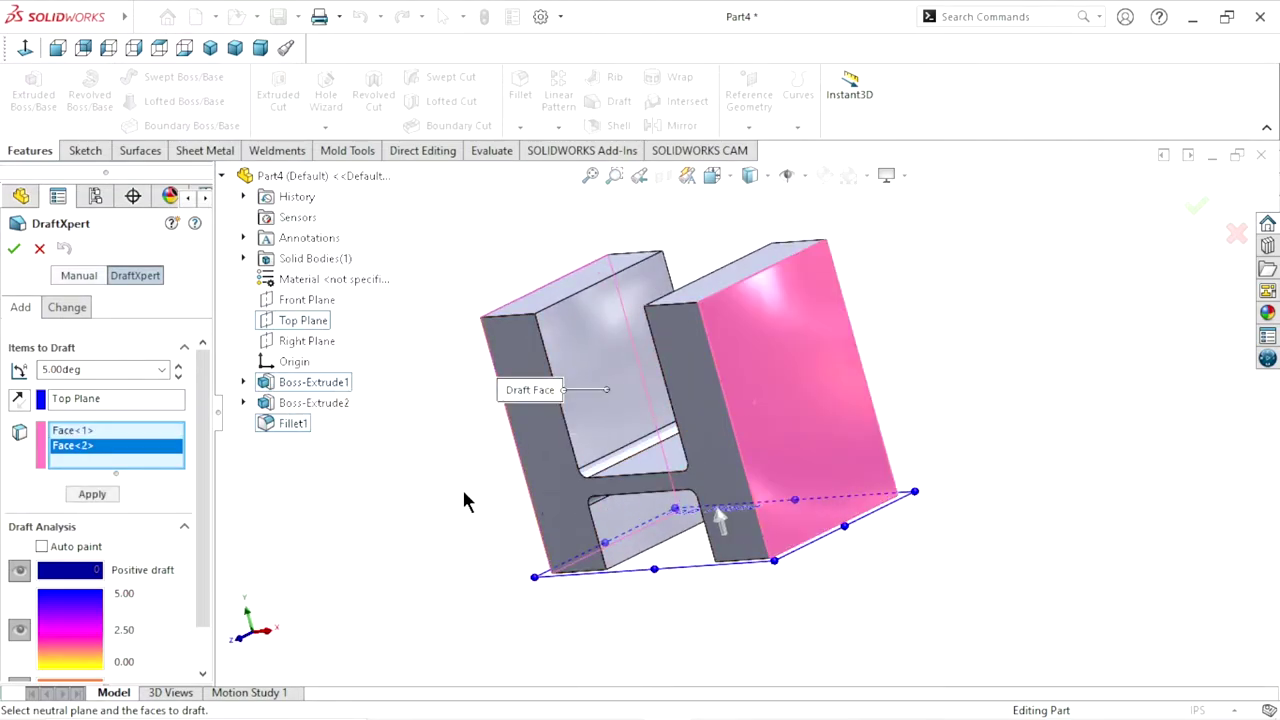
middle_click_drag(463, 500, 559, 474)
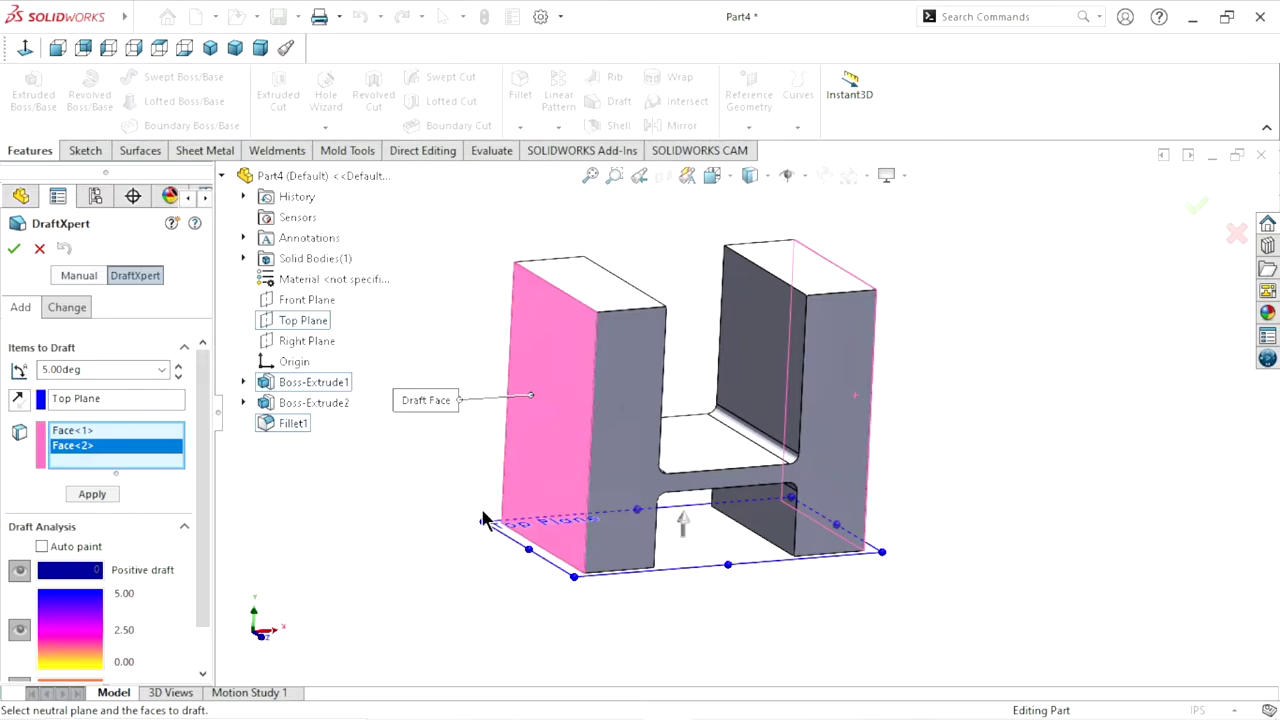
left_click(100, 370)
type("4.085")
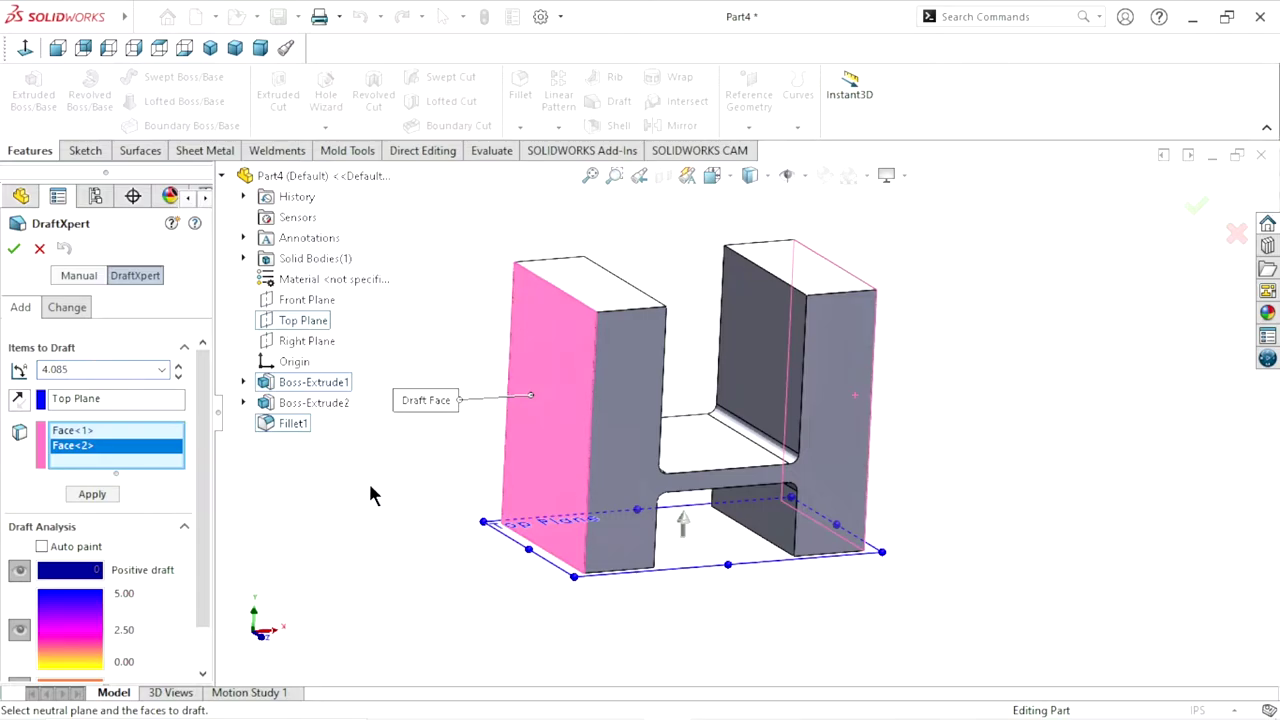
type("deg")
key("Return")
left_click(92, 493)
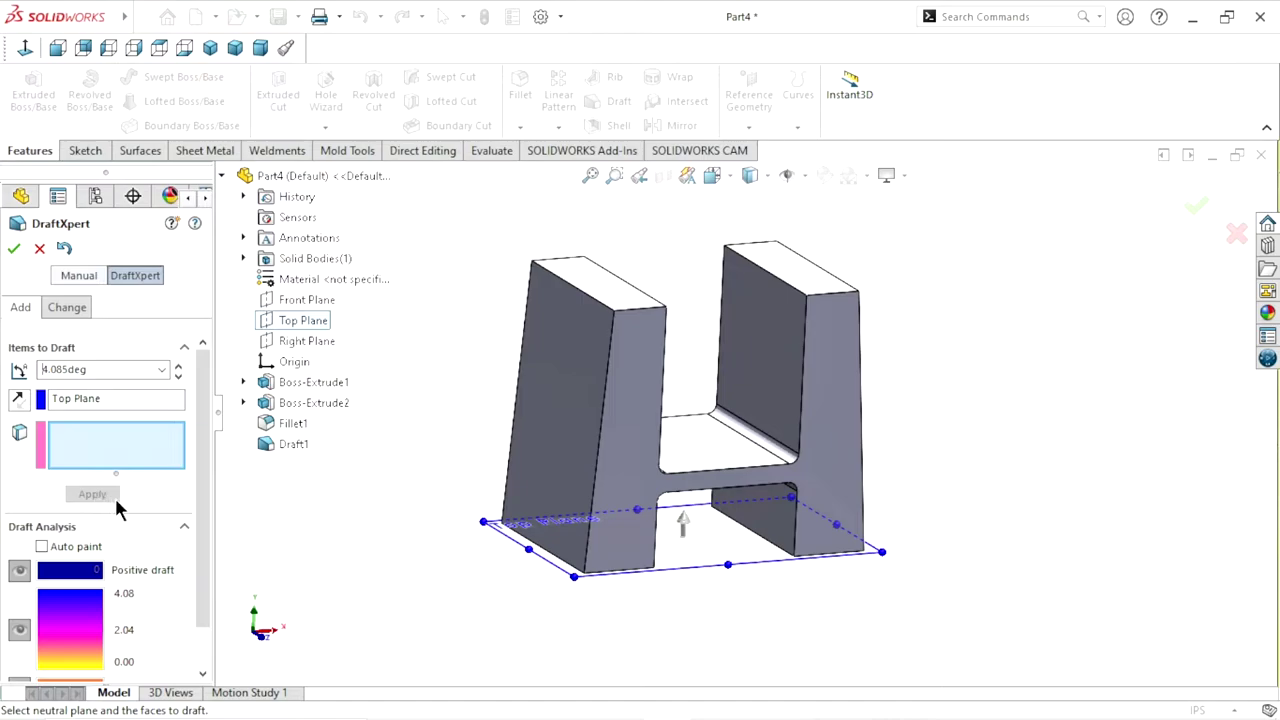
- Close the draft and orbit the part to see the uprights' top faces
left_click(14, 250)
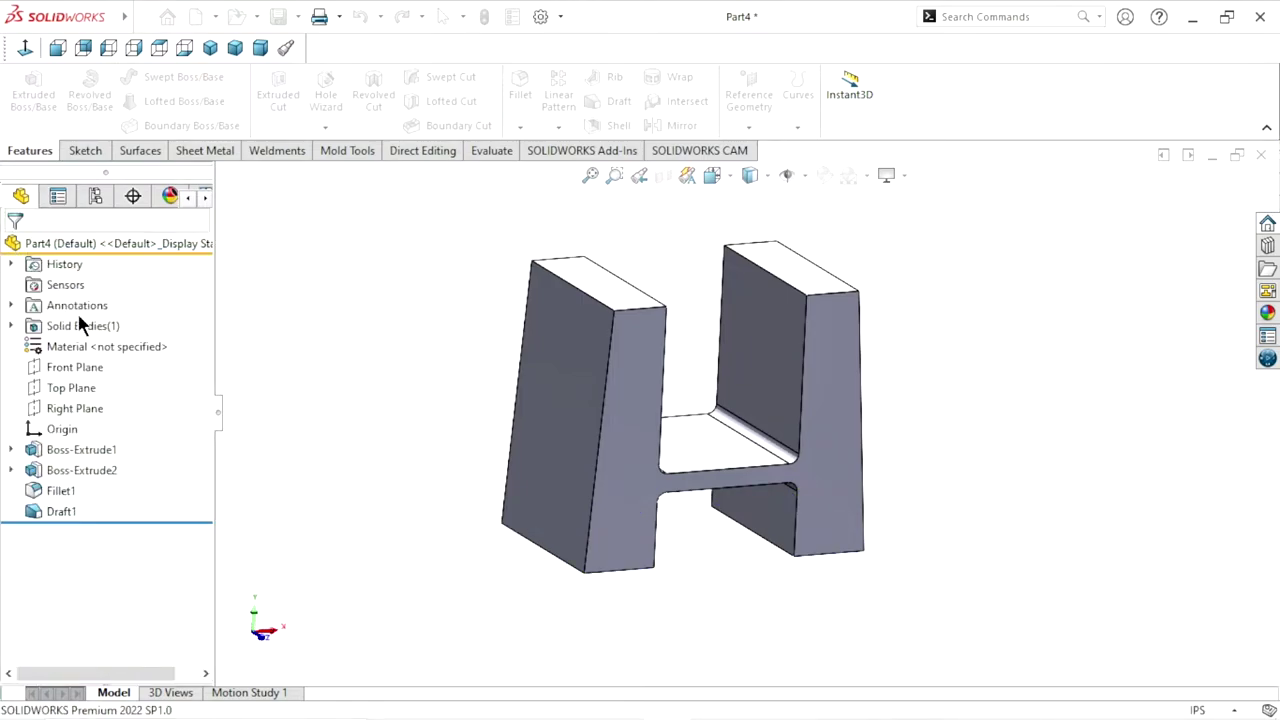
mouse_move(720, 472)
middle_mouse_down()
mouse_move(674, 418)
mouse_move(705, 465)
middle_mouse_up()
scroll(667, 463, "up", 3)
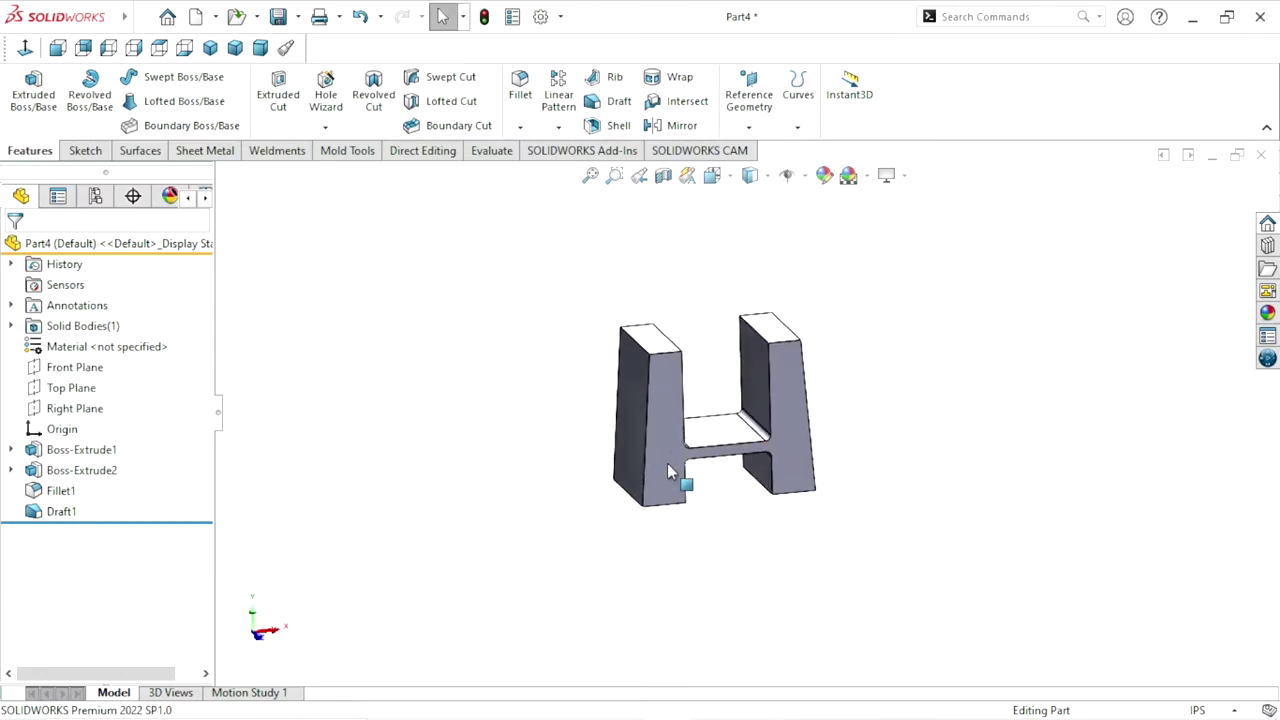
scroll(694, 390, "down", 2)
scroll(700, 375, "down", 3)
scroll(732, 372, "up", 2)
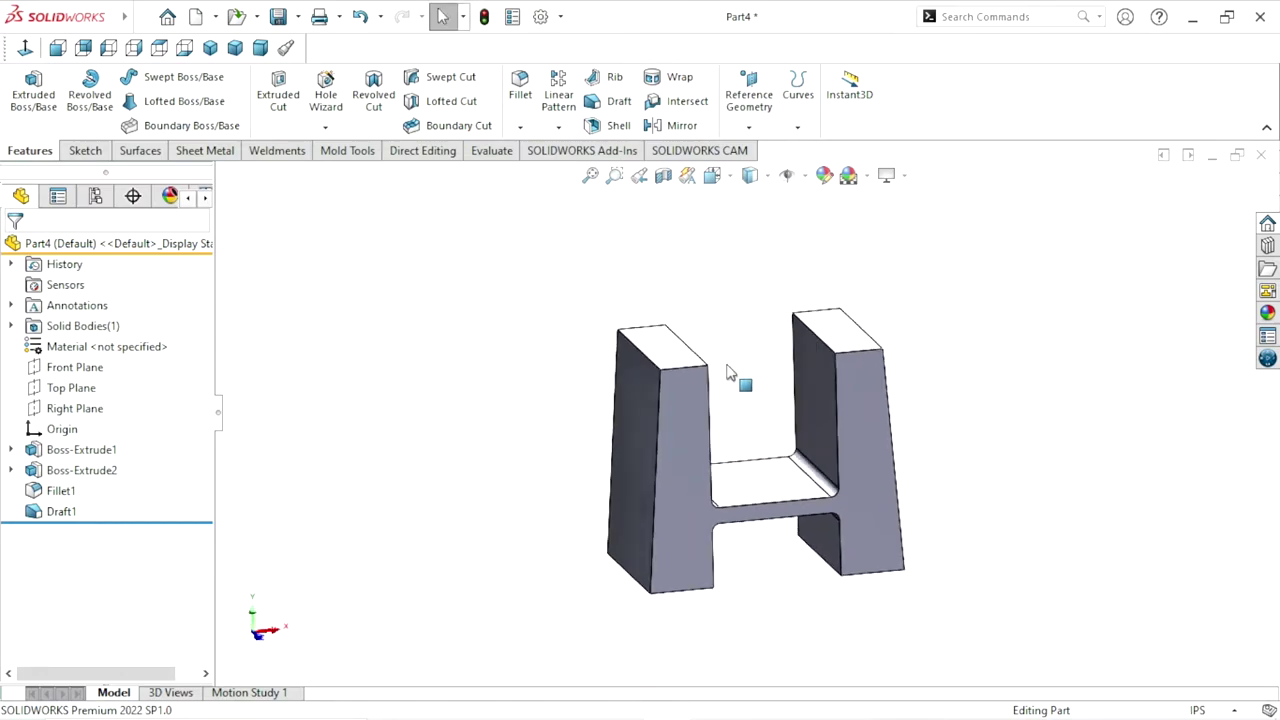
middle_click_drag(937, 383, 938, 435)
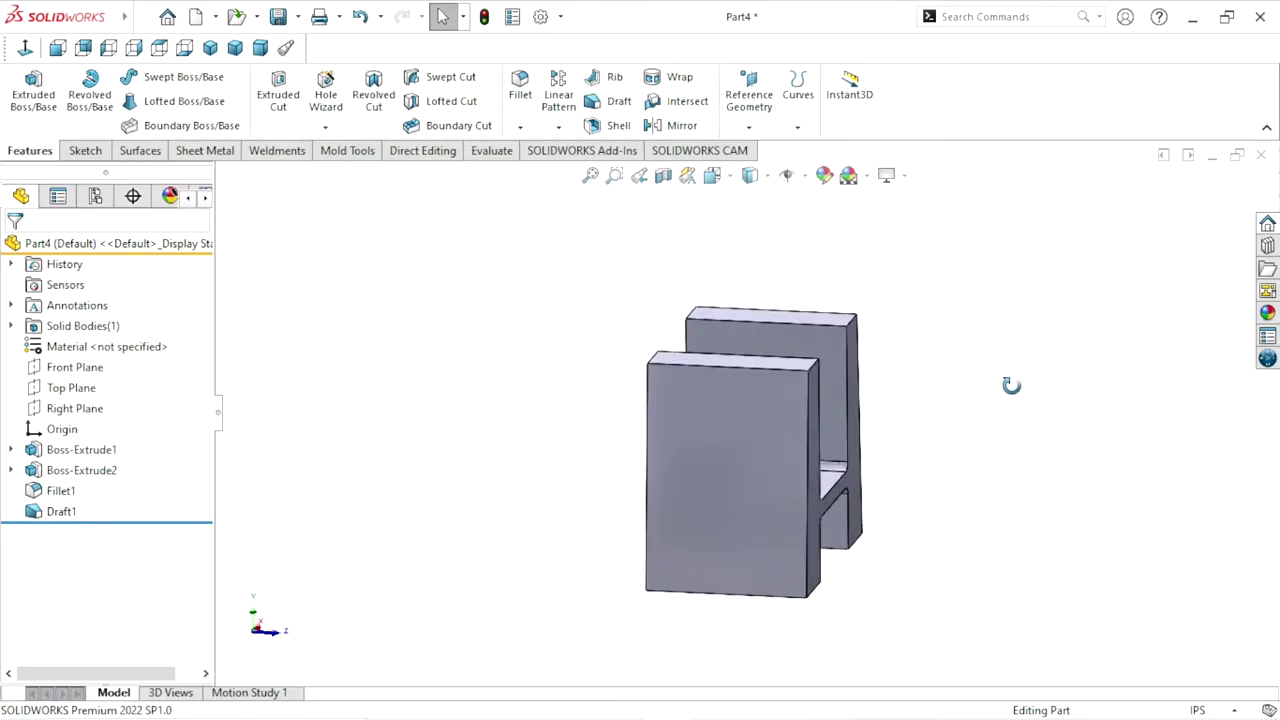
- Start a new sketch on the front upright's top face, viewed Normal To
left_click(785, 403)
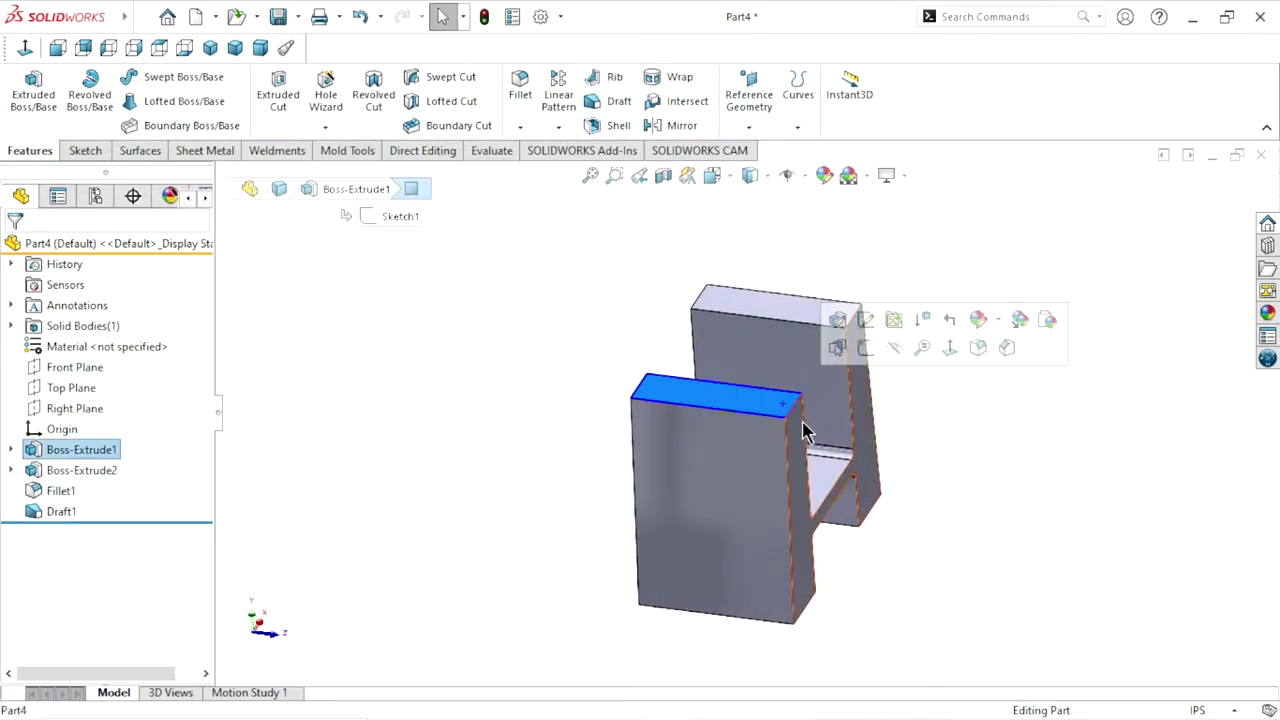
left_click(866, 348)
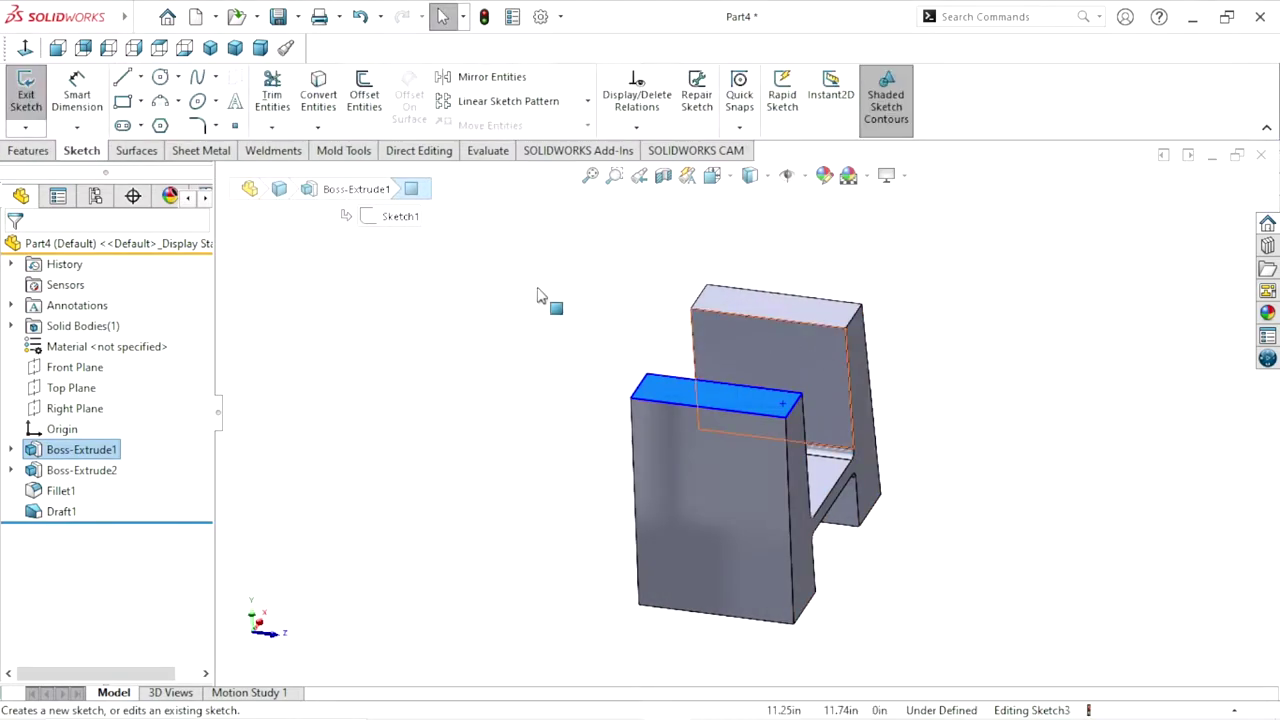
left_click(27, 50)
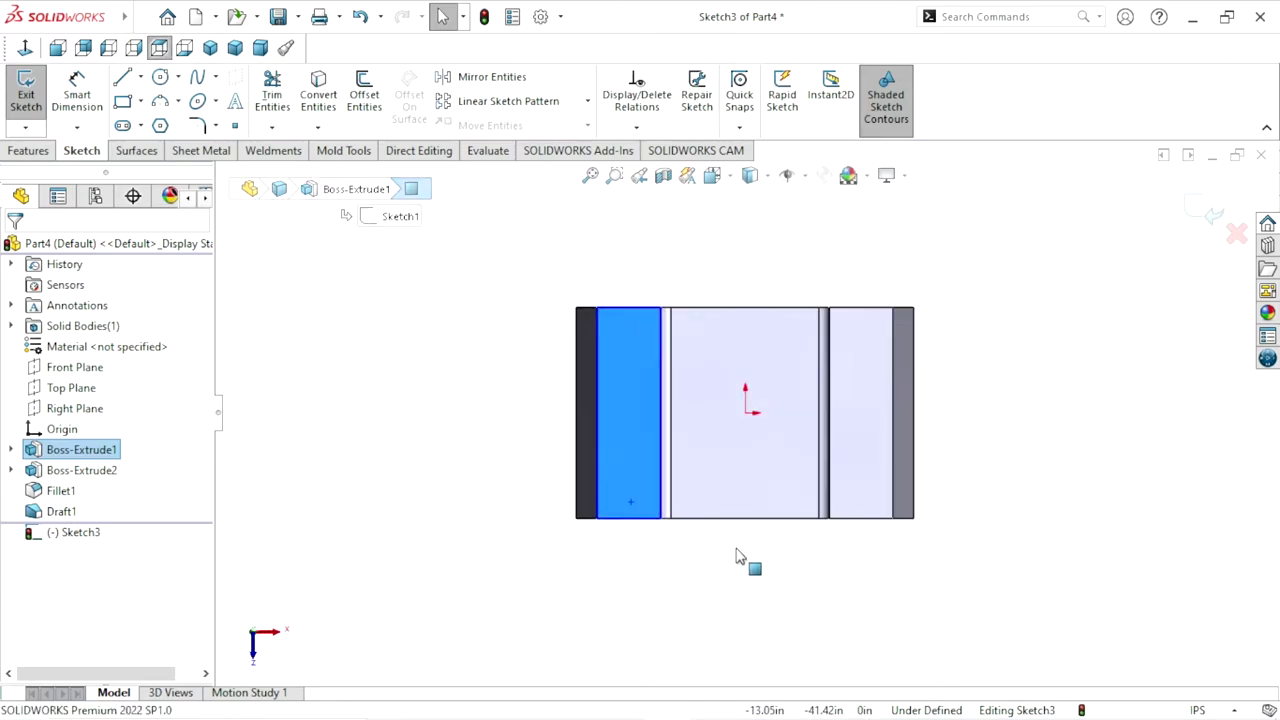
scroll(640, 505, "down", 2)
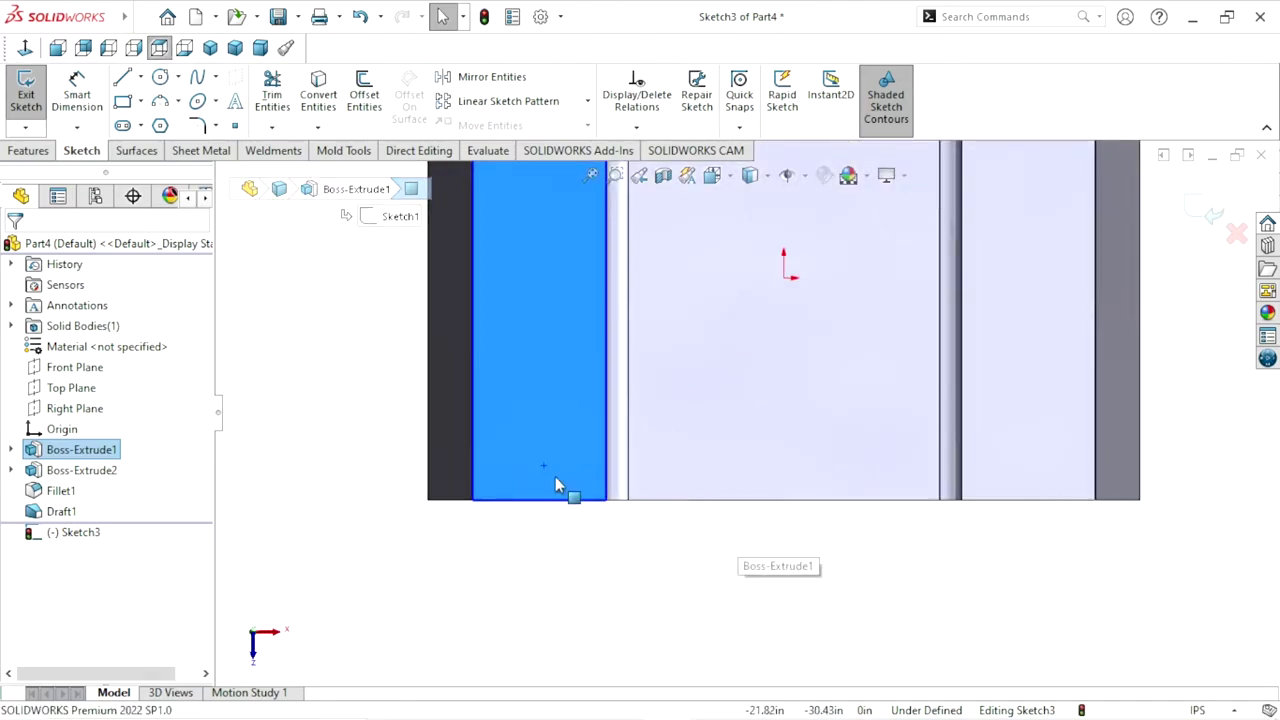
- Begin a corner rectangle at the left upright's lower-left corner, then cancel it
left_click(122, 103)
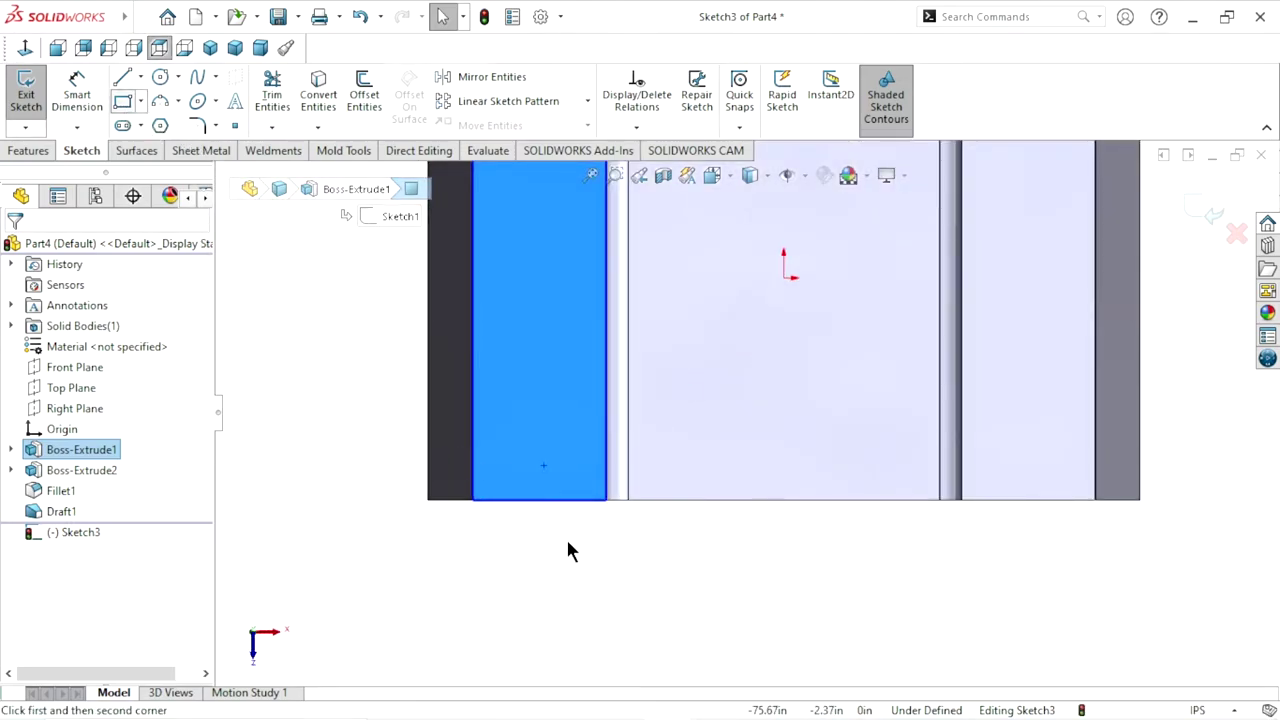
left_click(473, 500)
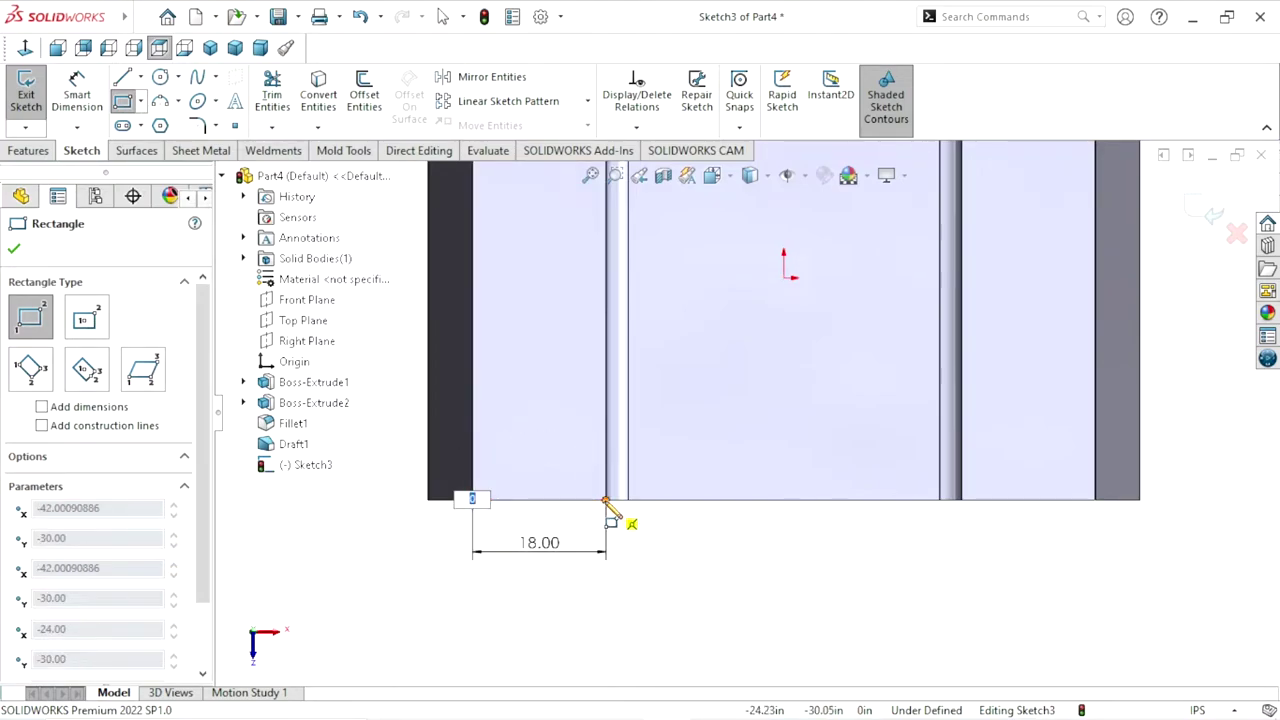
left_click(607, 506)
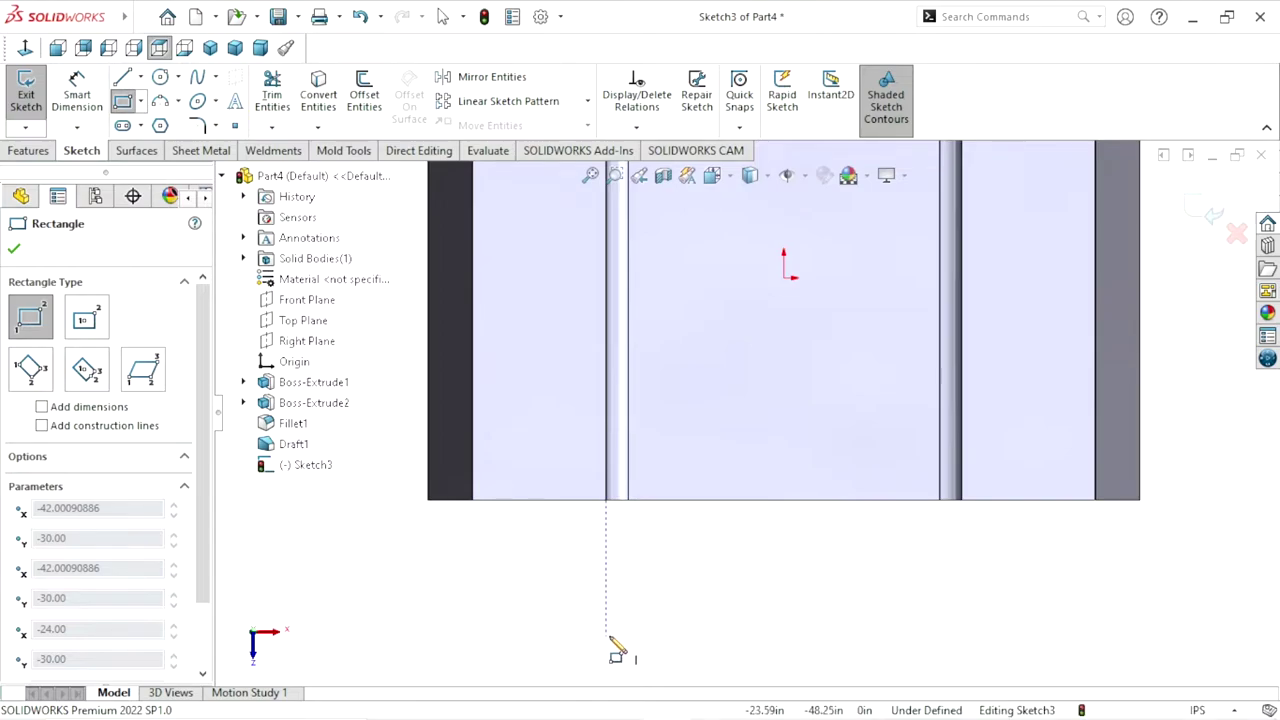
left_click(606, 637)
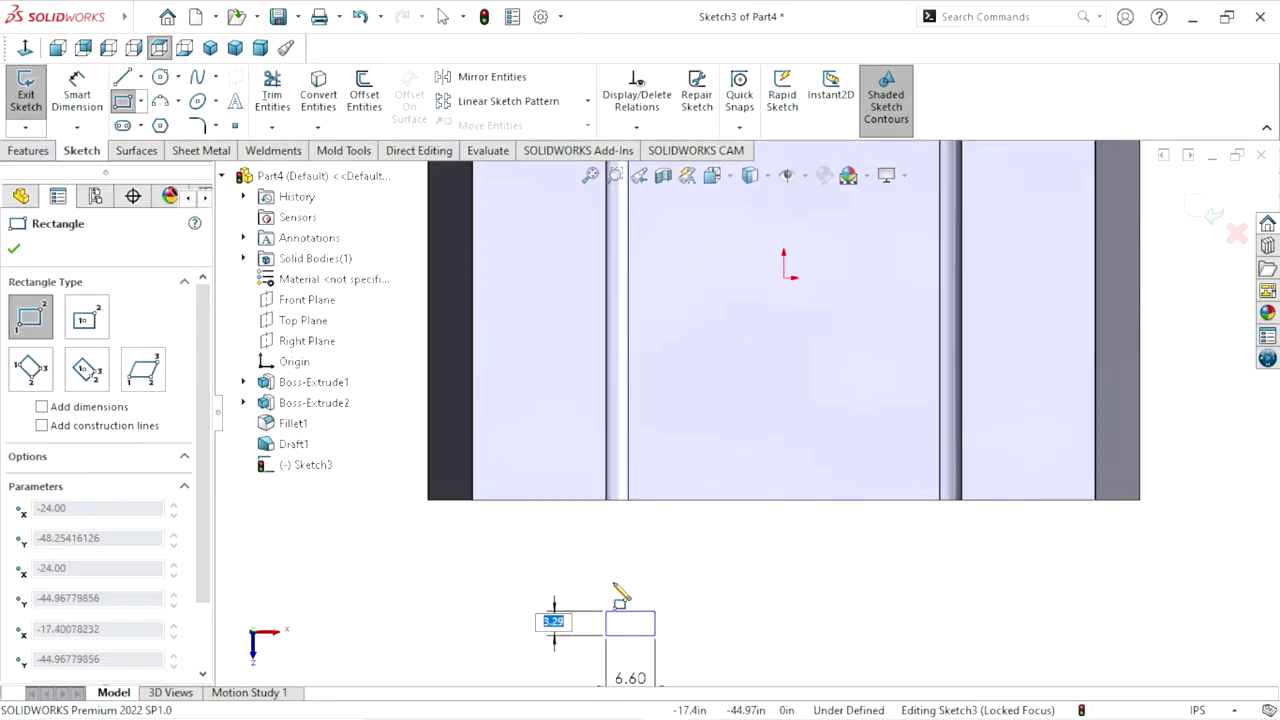
key("Escape")
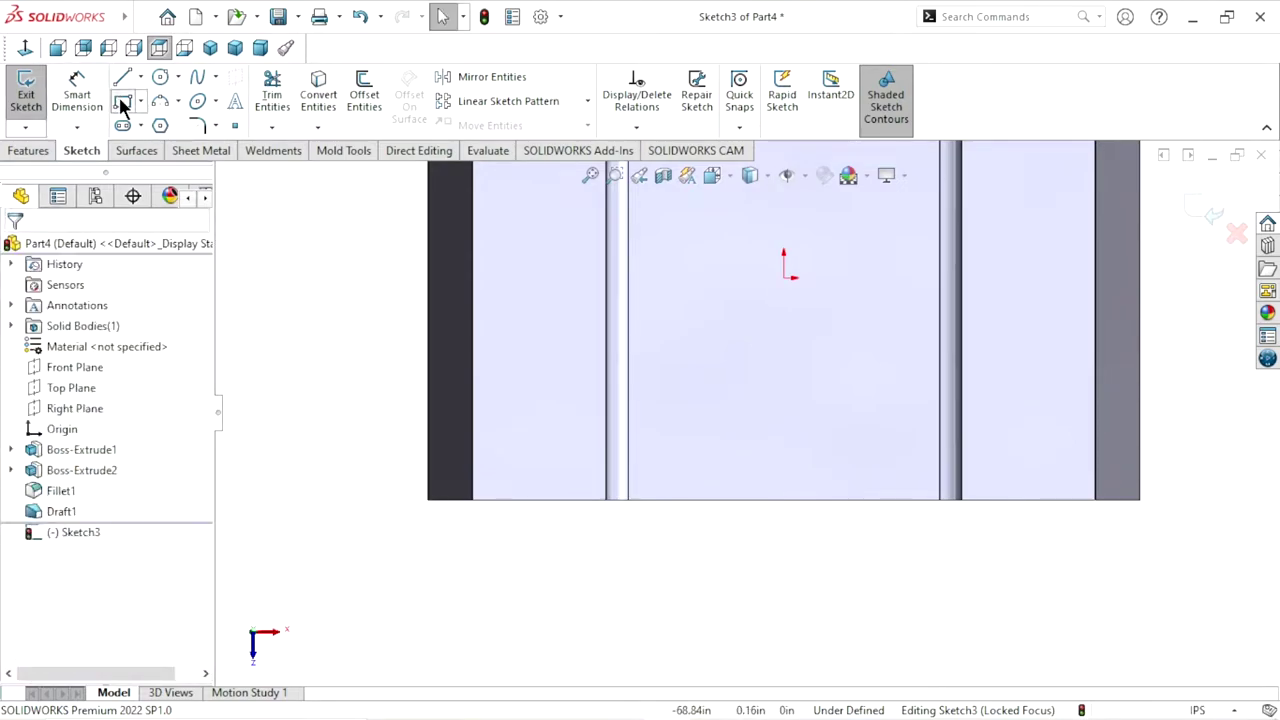
- Draw a corner rectangle from the upright's bottom-left corner downward, spanning its width
left_click(122, 101)
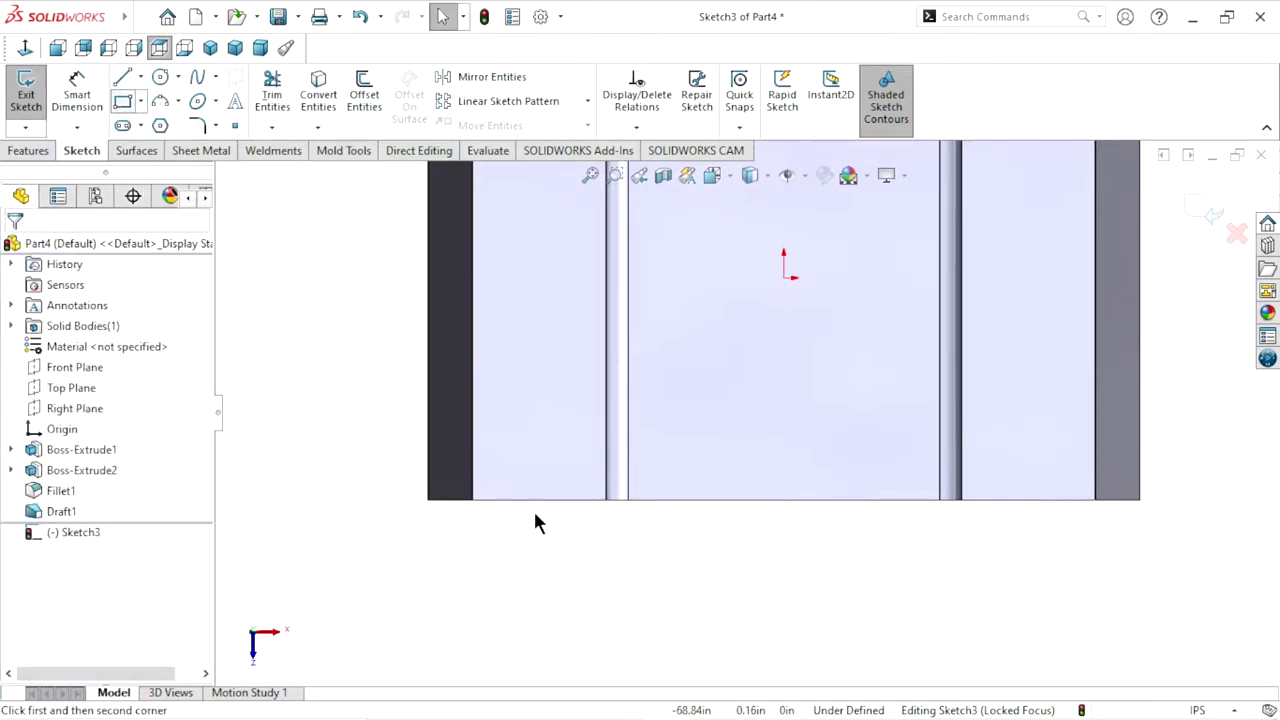
left_click(474, 501)
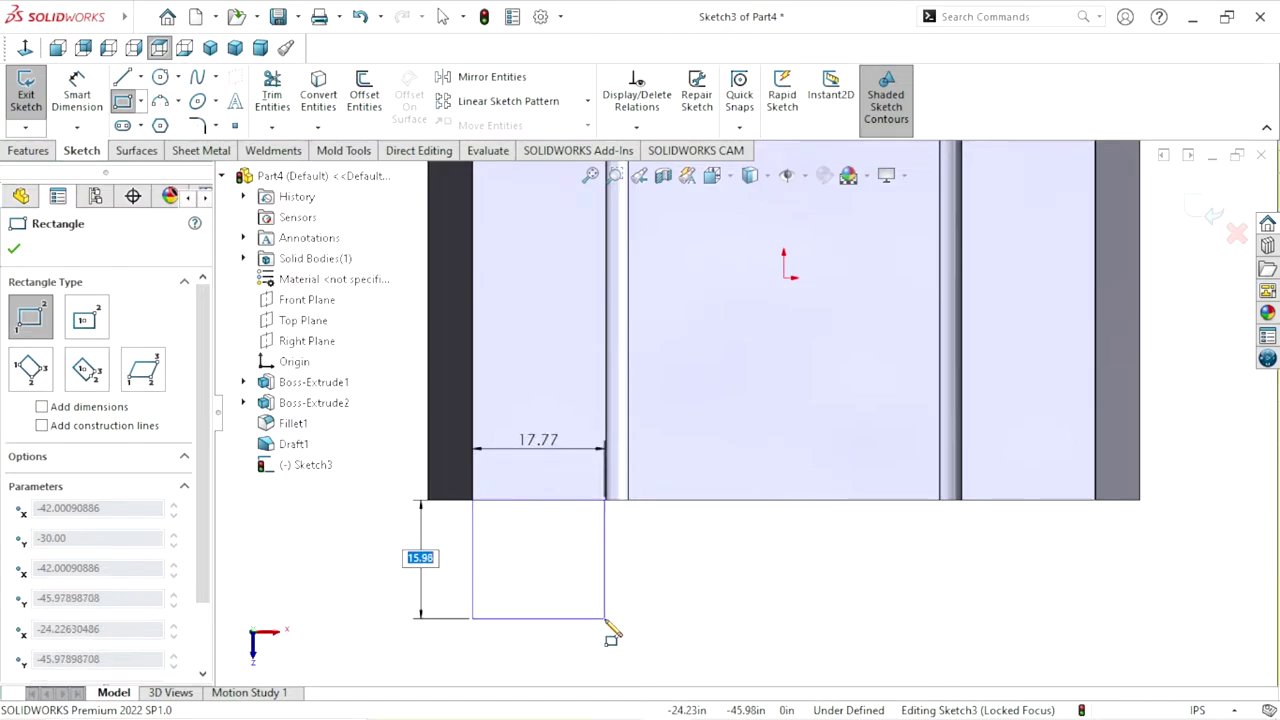
left_click(605, 619)
right_click(671, 576)
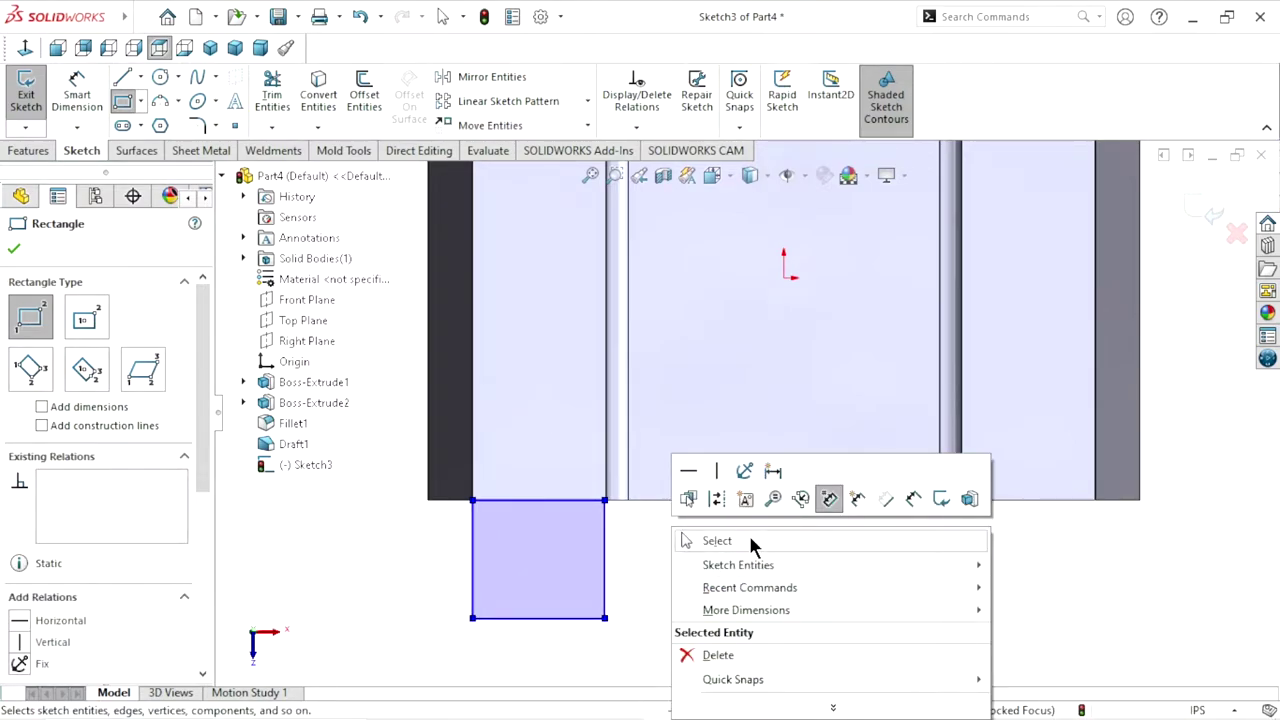
left_click(716, 541)
scroll(720, 513, "up", 2)
scroll(692, 472, "down", 1)
scroll(677, 461, "down", 1)
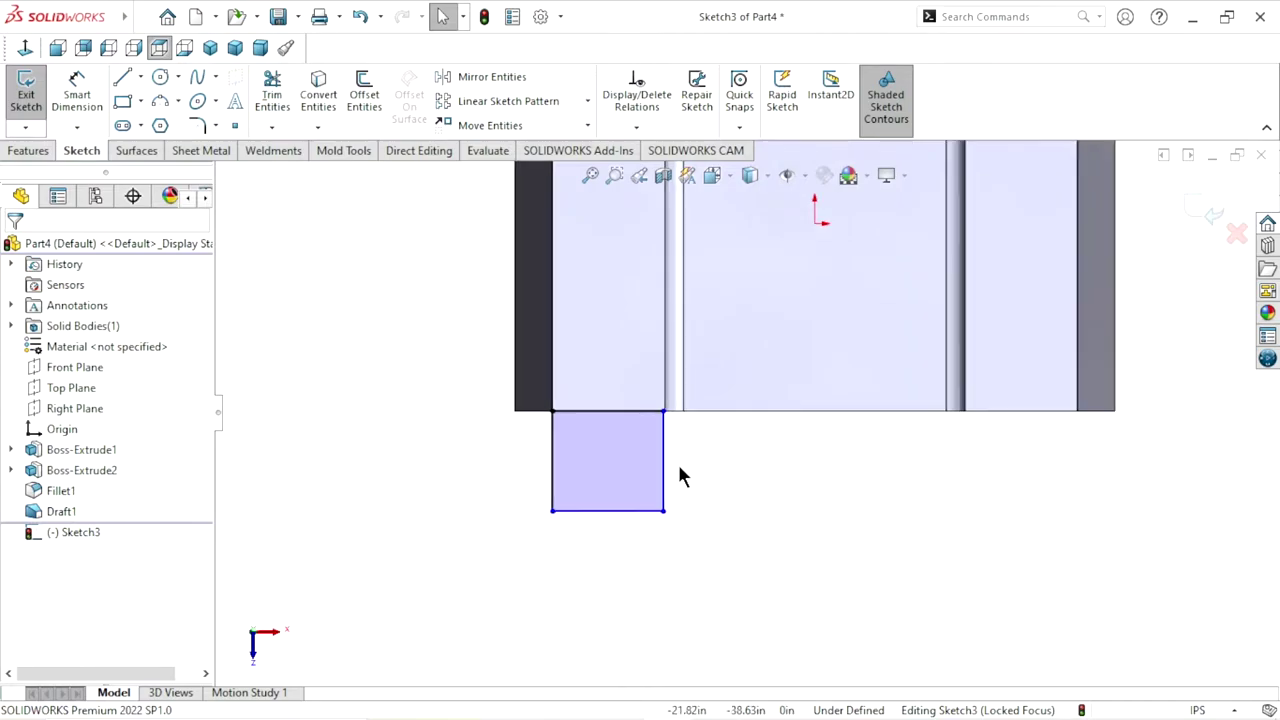
scroll(679, 476, "up", 1)
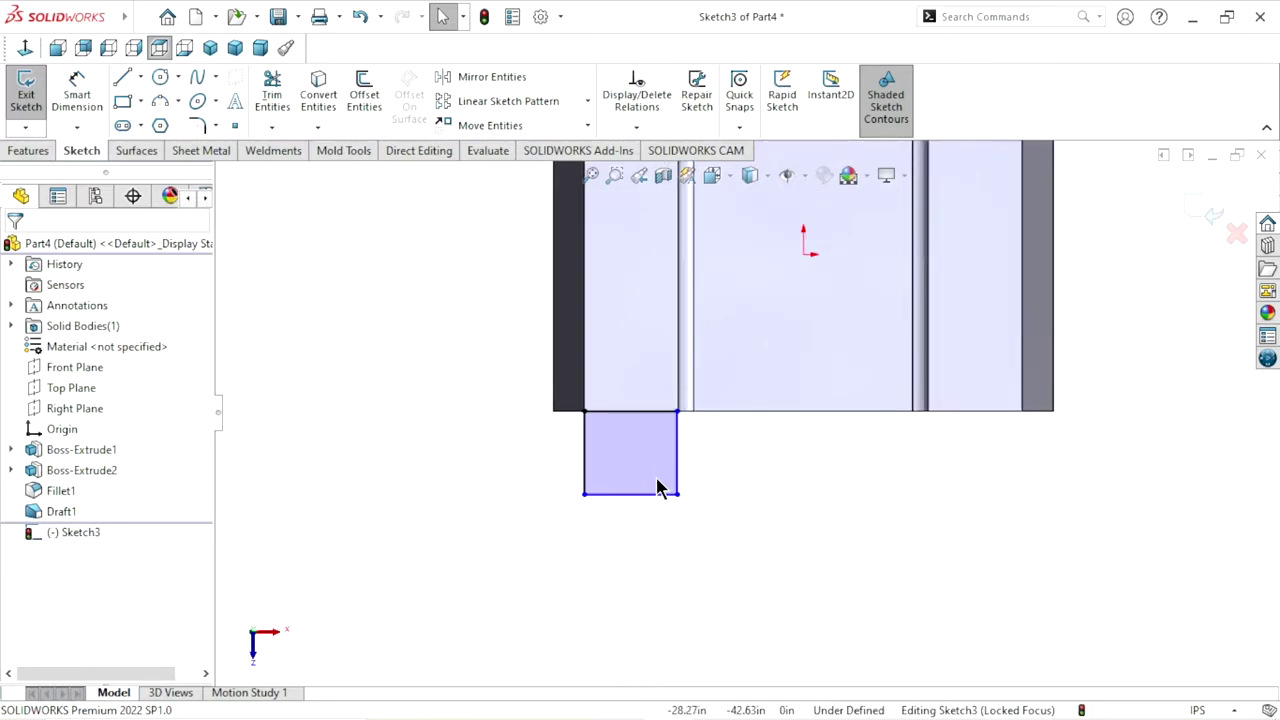
scroll(645, 485, "up", 1)
scroll(705, 442, "down", 2)
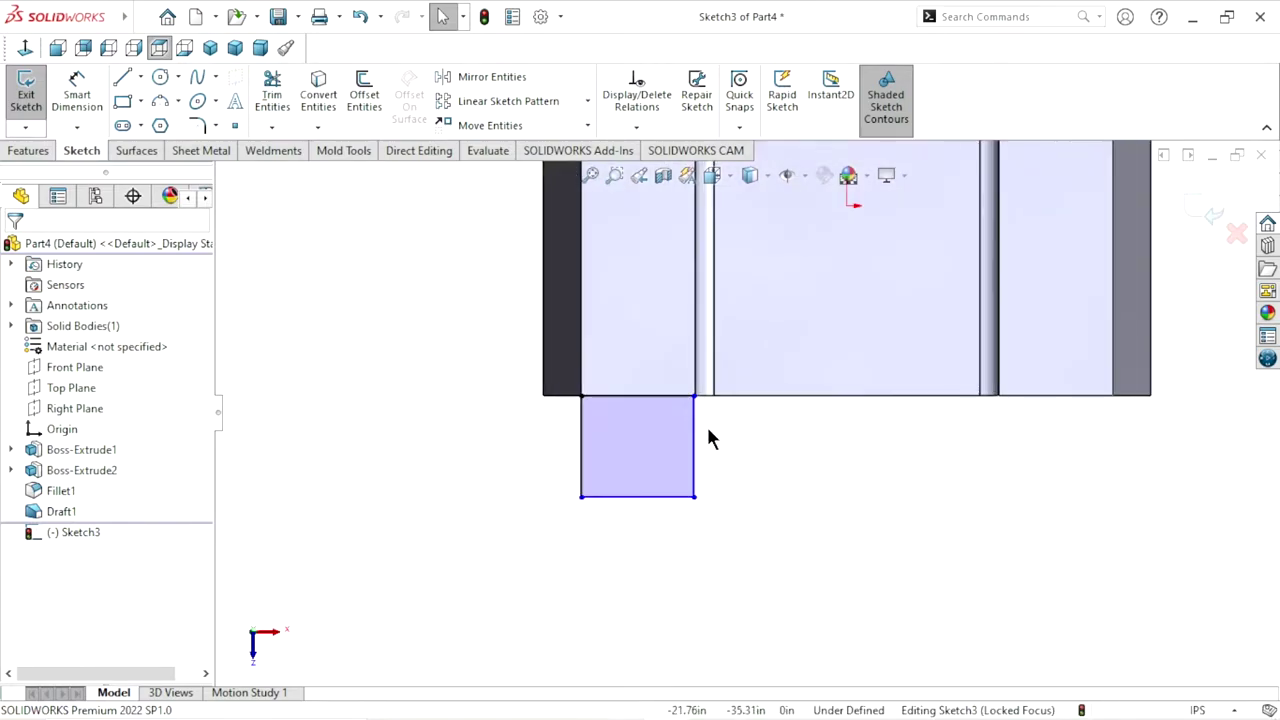
left_click(73, 102)
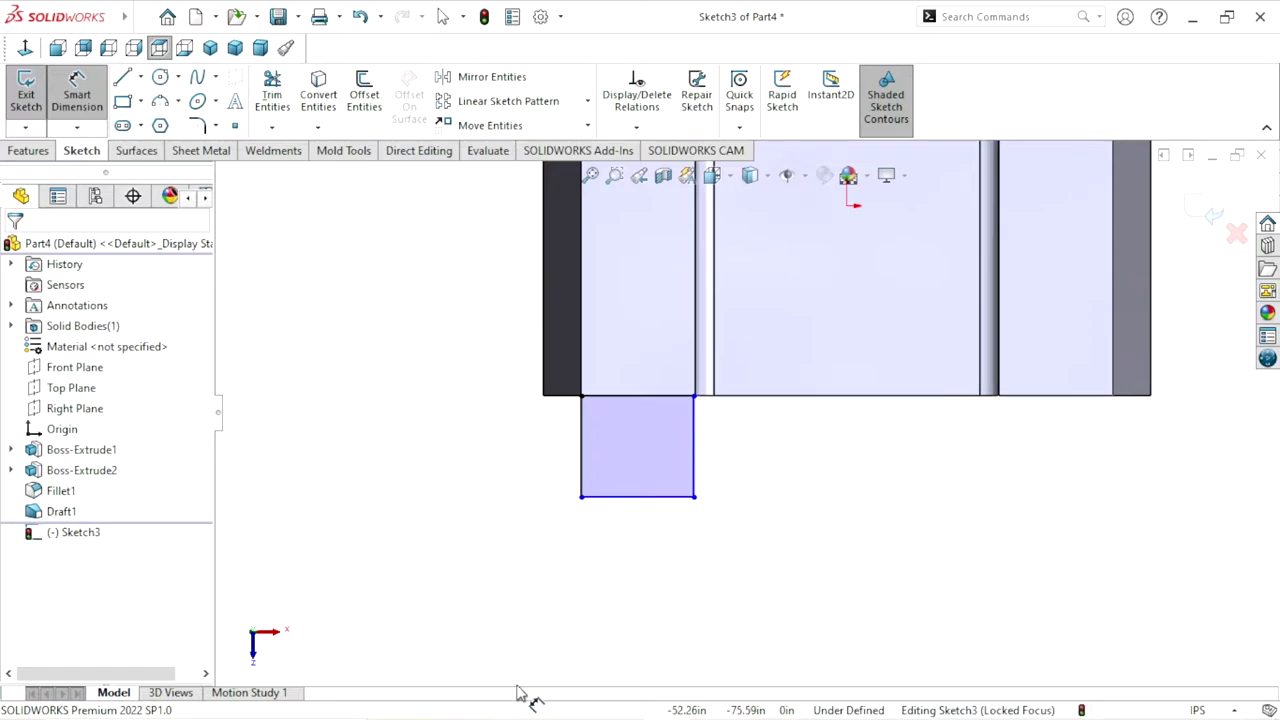
- Dimension the rectangle's left and bottom edges to 18 each, fully defining the square
left_click(582, 472)
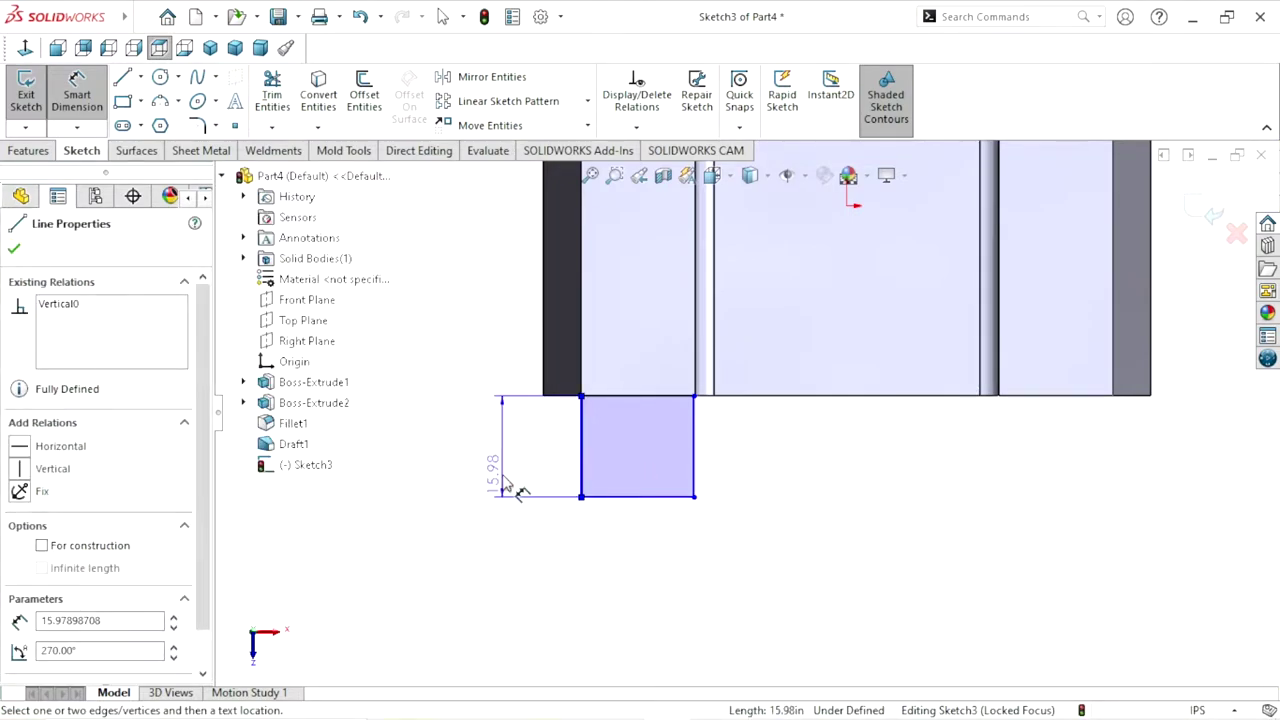
left_click(497, 482)
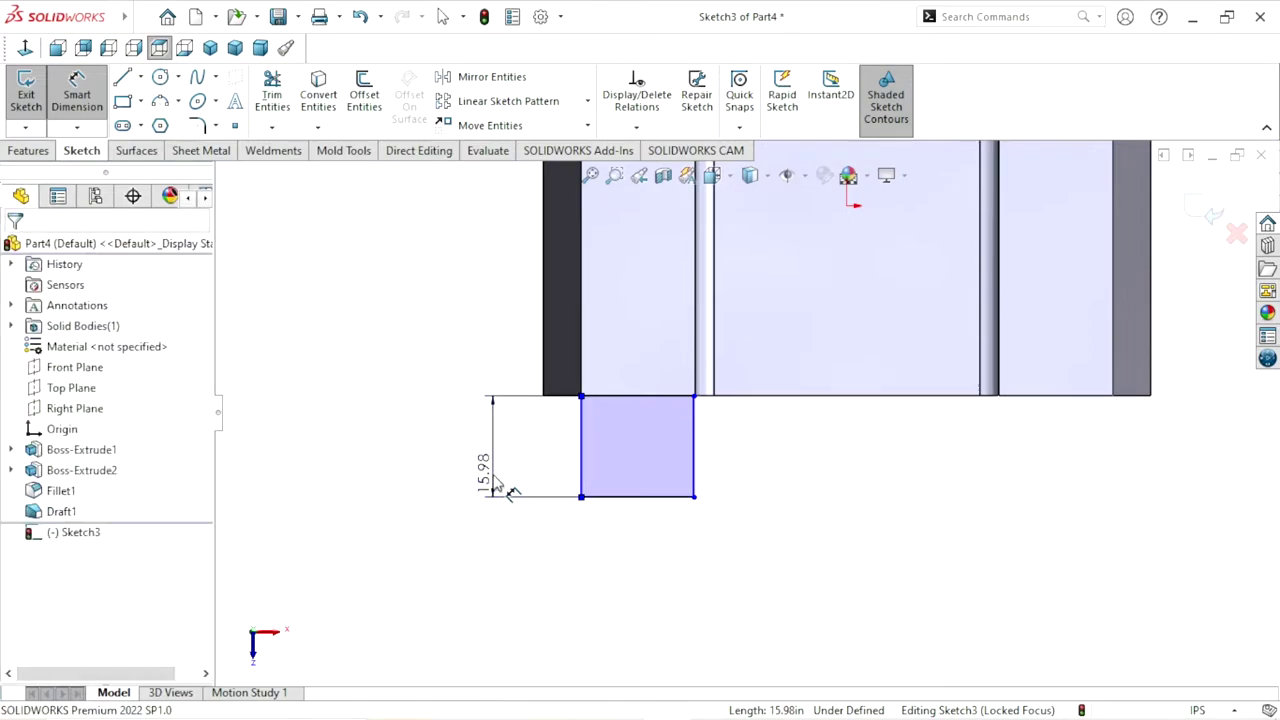
type("18")
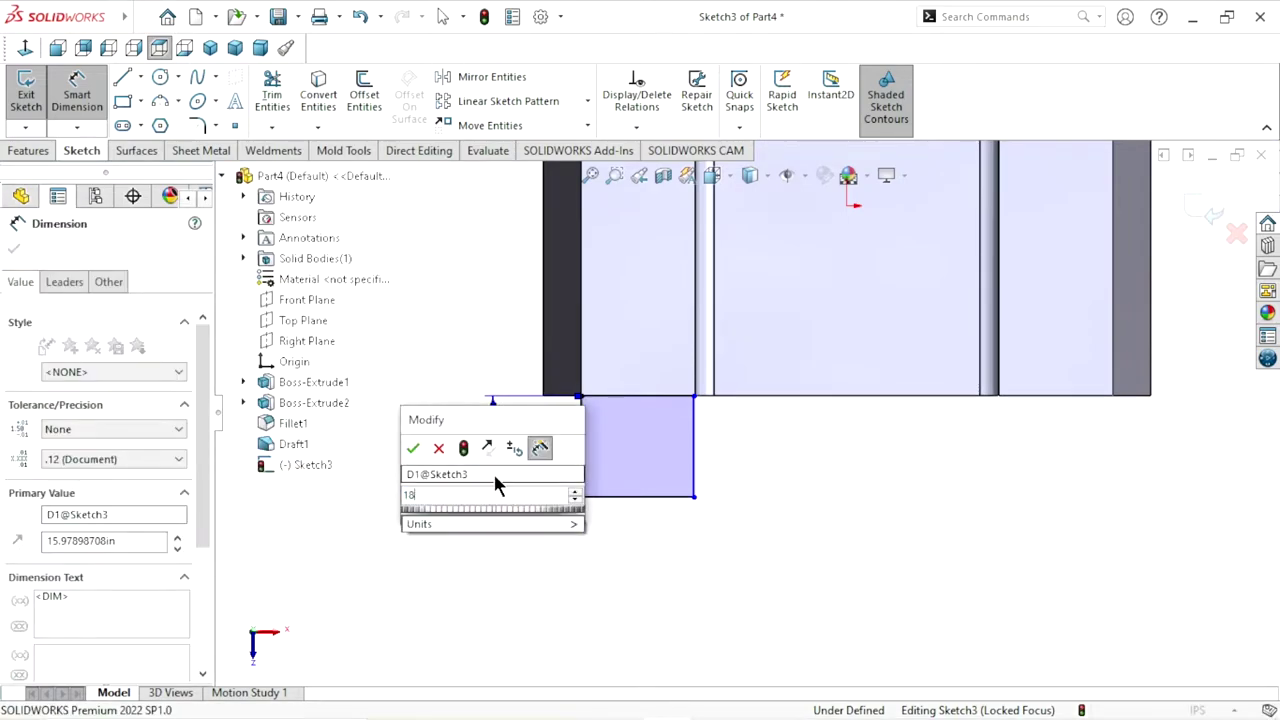
left_click(438, 448)
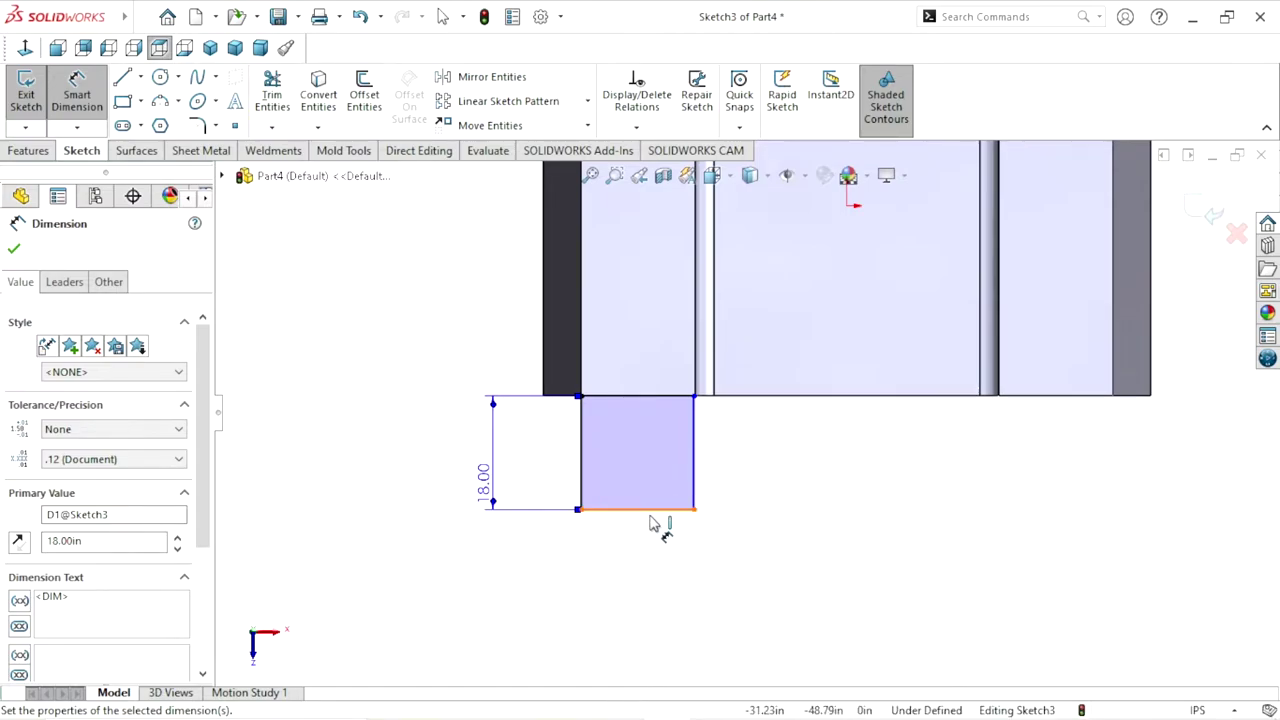
left_click(652, 520)
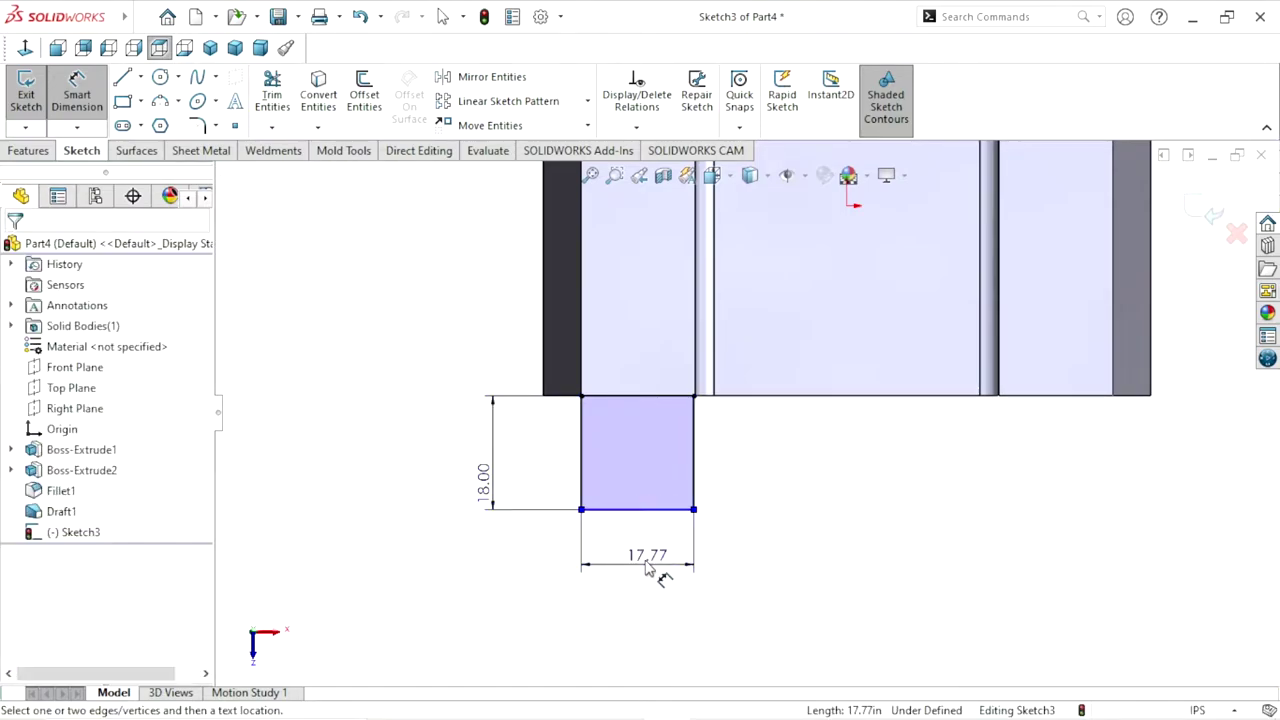
left_click(646, 568)
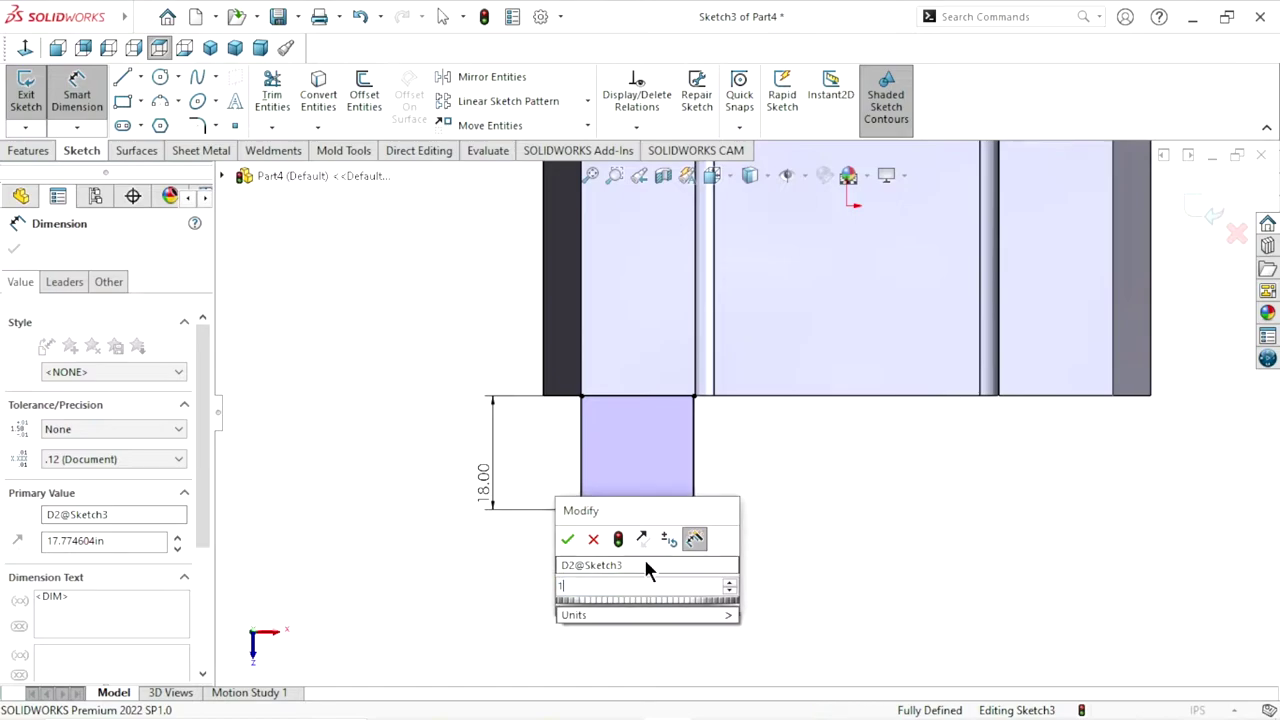
type("18")
left_click(567, 540)
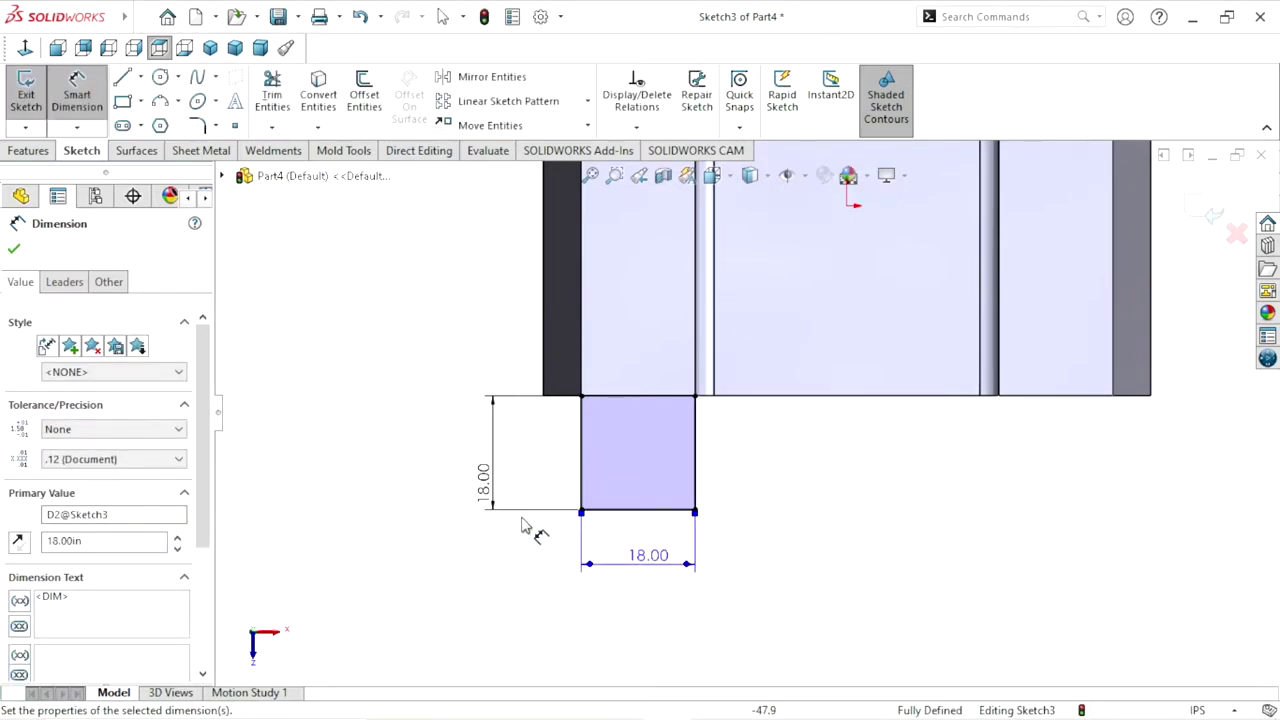
scroll(712, 433, "down", 2)
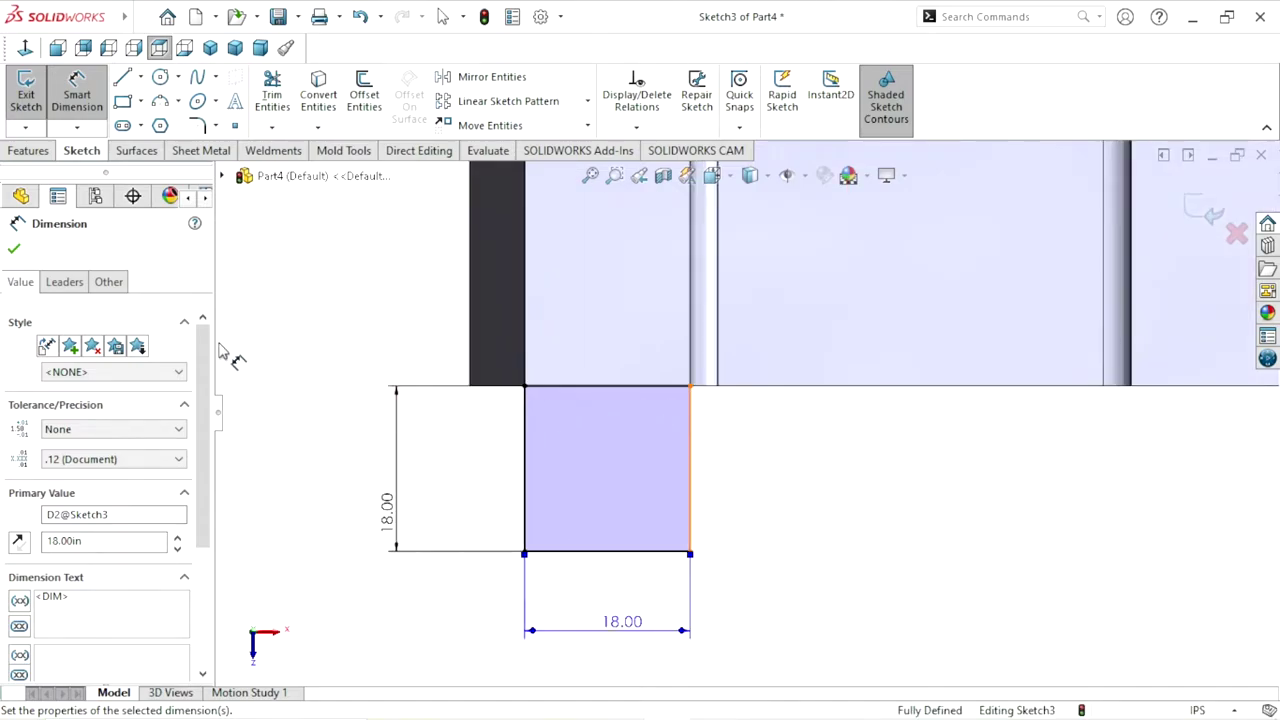
left_click(14, 248)
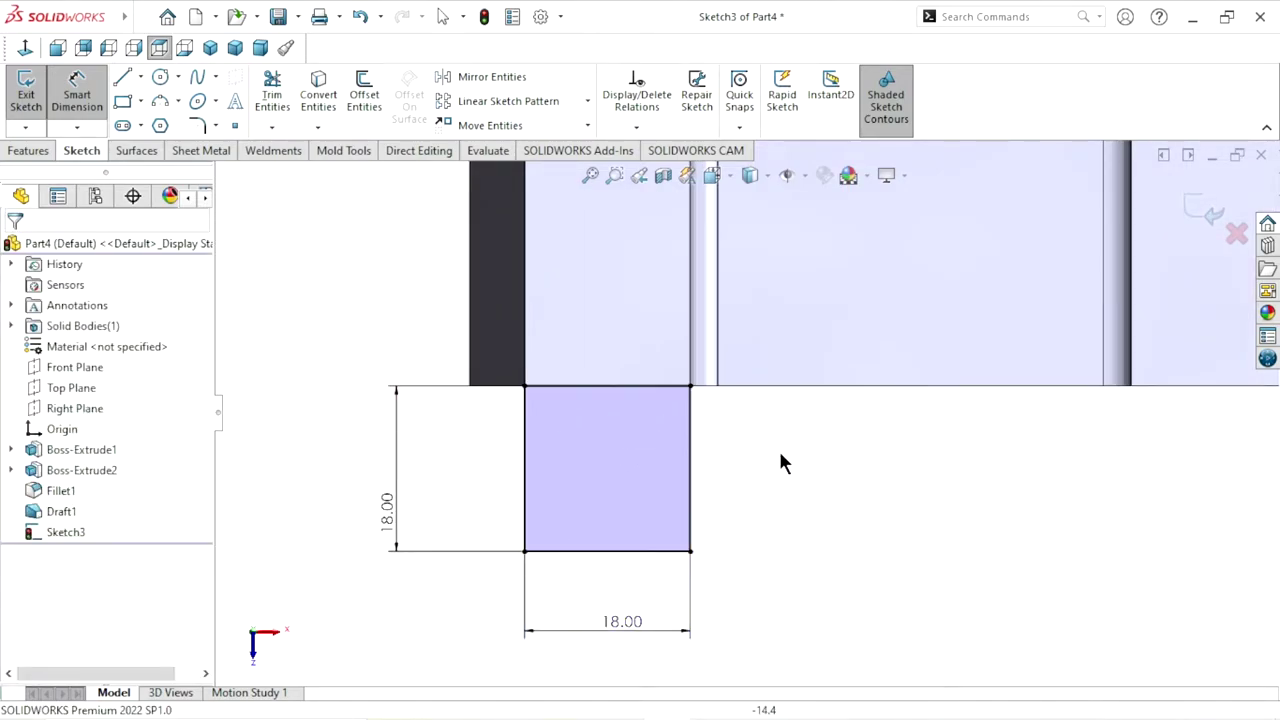
key("Escape")
- Extrude the 18 in square Blind to 21 in depth in the reversed direction
left_click(29, 152)
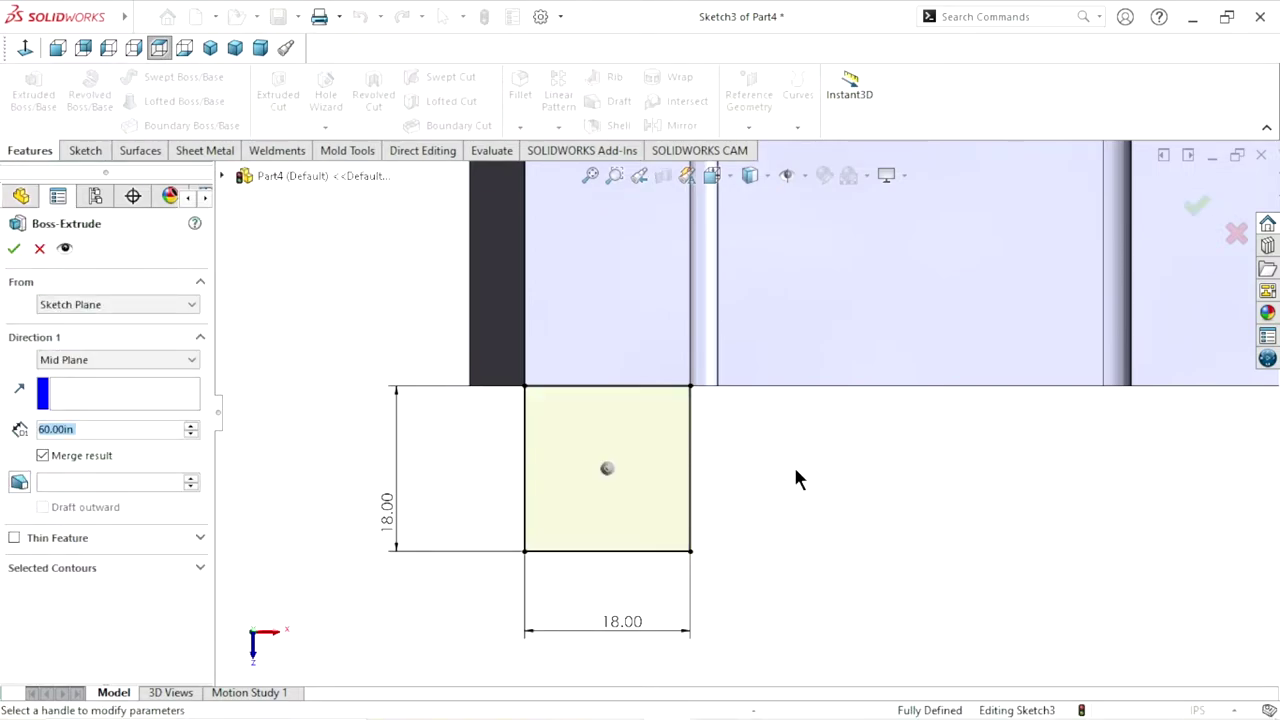
mouse_move(821, 399)
middle_mouse_down()
mouse_move(857, 296)
mouse_move(808, 363)
mouse_move(826, 363)
middle_mouse_up()
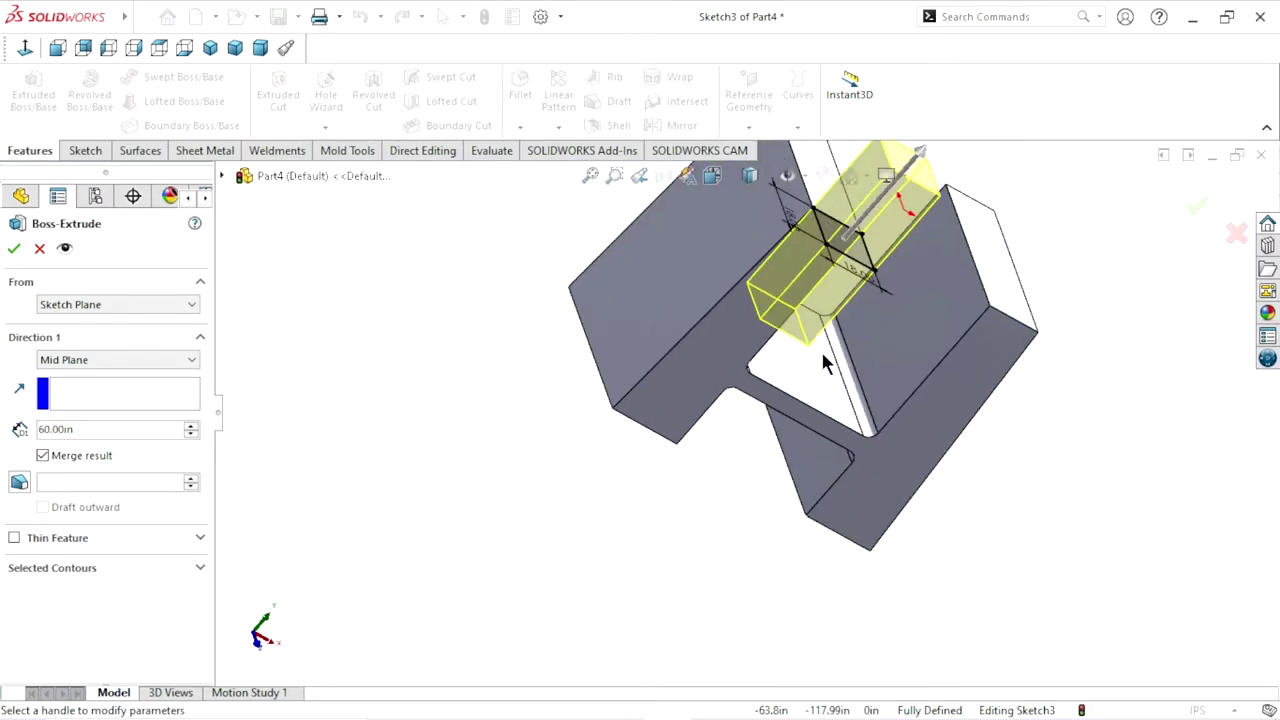
mouse_move(895, 340)
middle_mouse_down()
mouse_move(1003, 369)
mouse_move(986, 309)
mouse_move(896, 199)
mouse_move(935, 190)
mouse_move(783, 289)
middle_mouse_up()
scroll(698, 381, "down", 1)
scroll(698, 381, "down", 2)
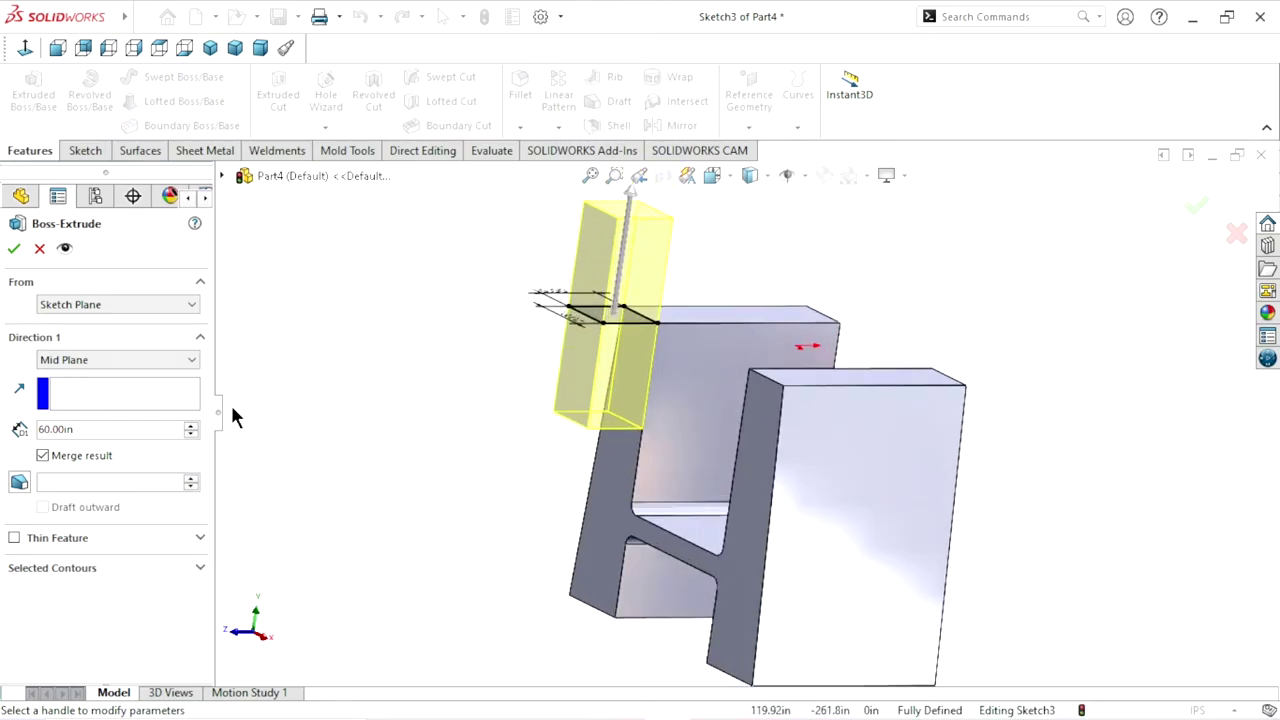
left_click(180, 362)
left_click(160, 372)
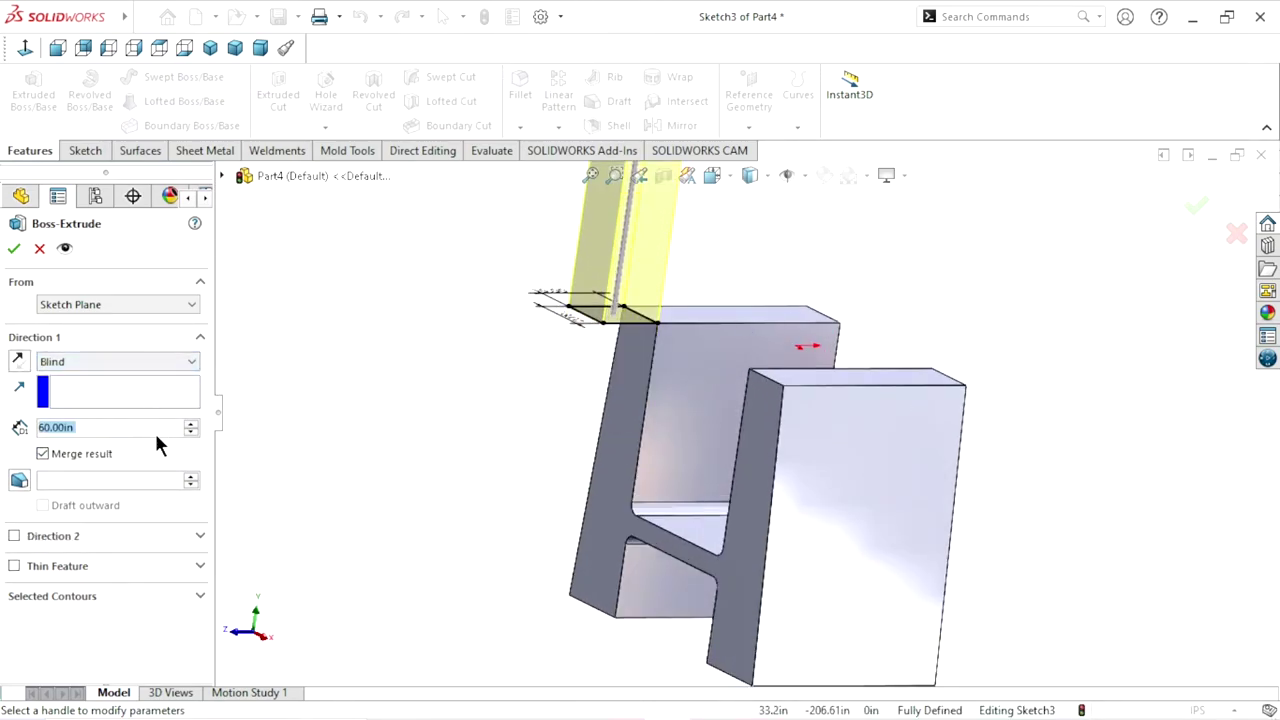
left_click(19, 372)
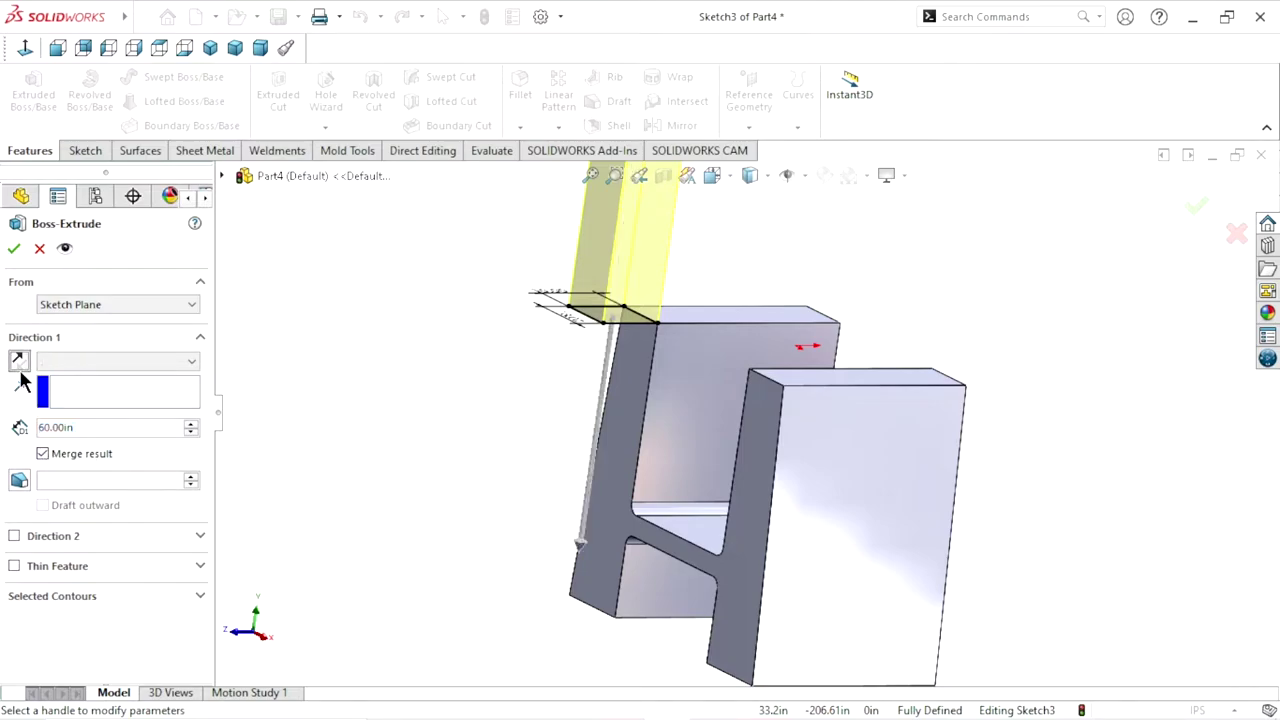
double_click(85, 427)
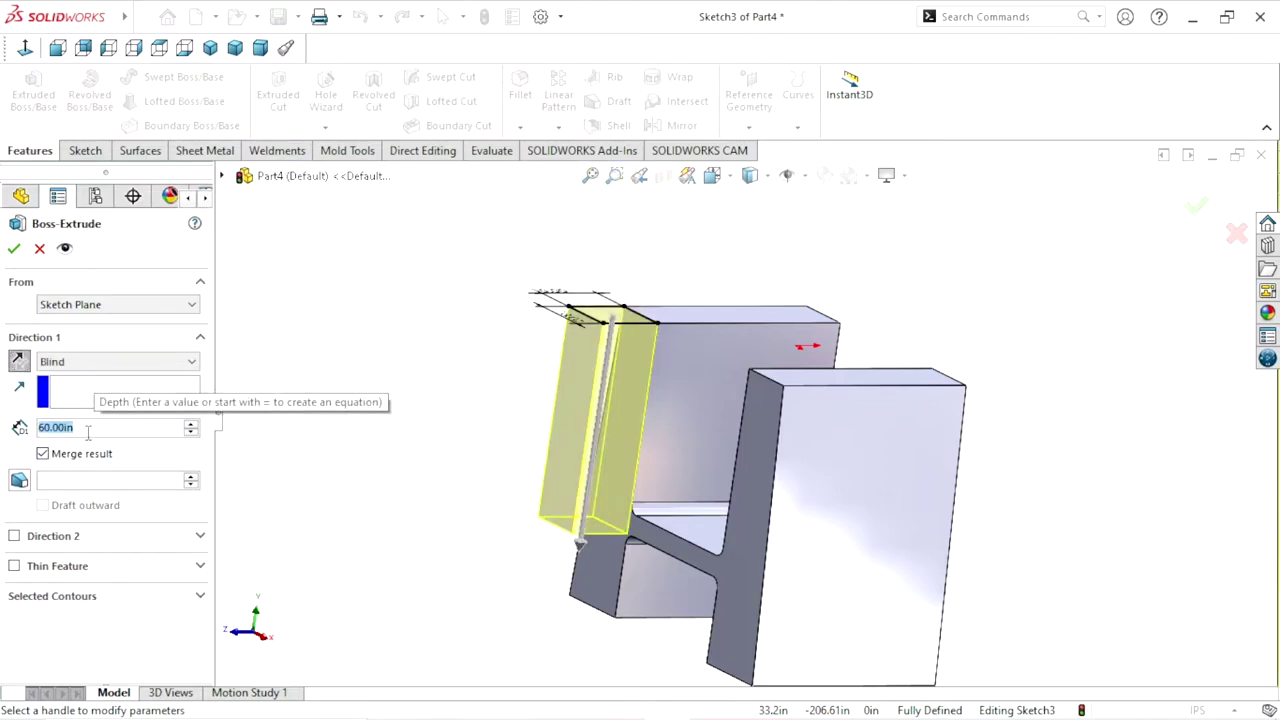
type("21")
key("Return")
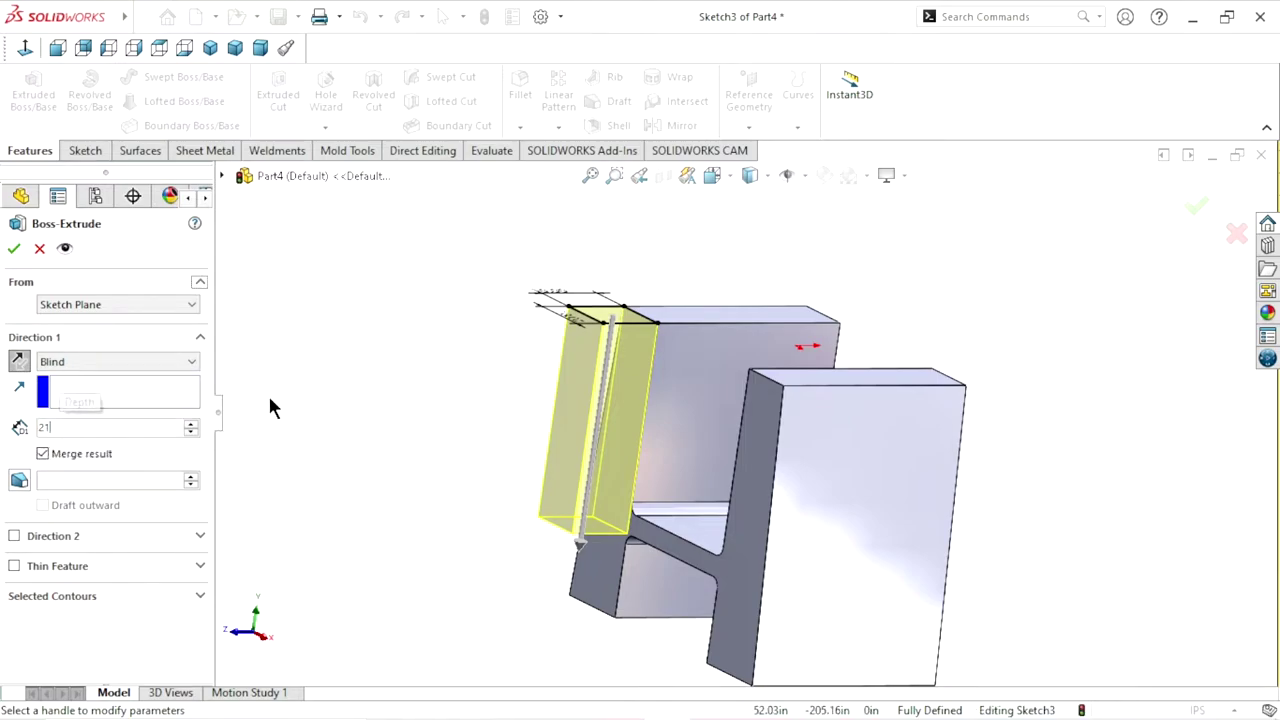
left_click(12, 249)
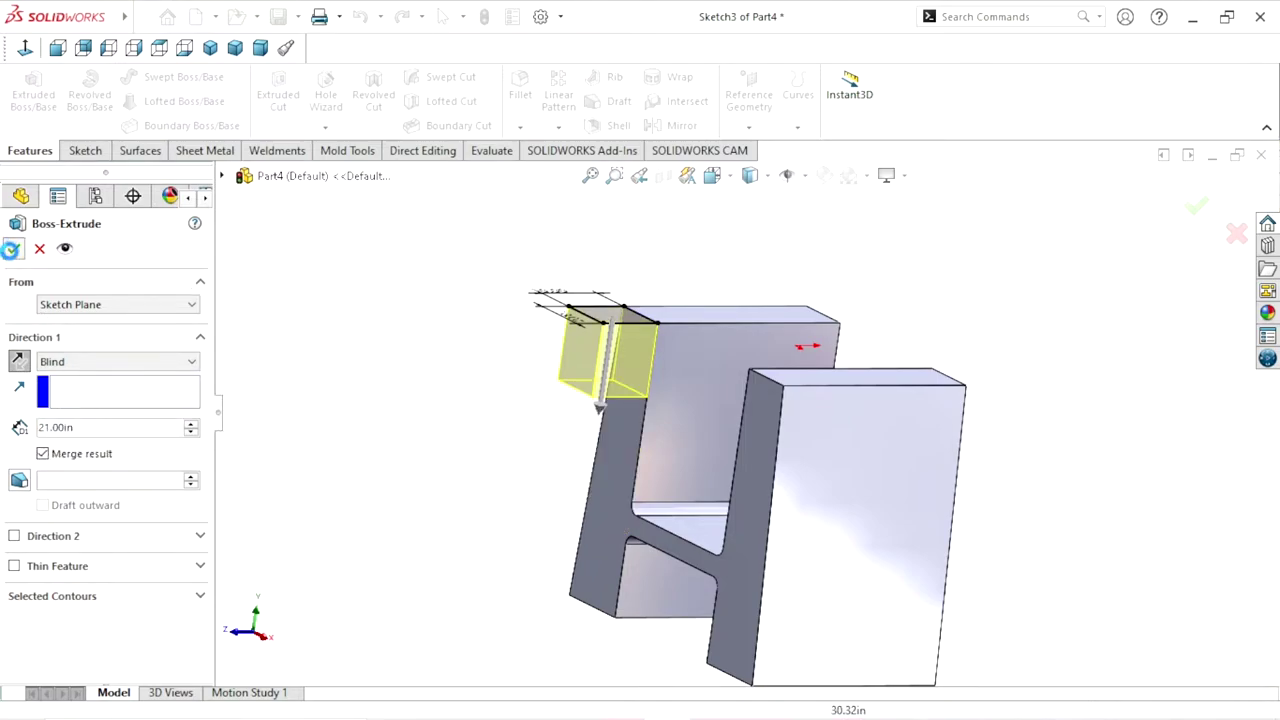
- Deselect Boss-Extrude3 and orbit the model to view the new block's other side
scroll(629, 378, "down", 2)
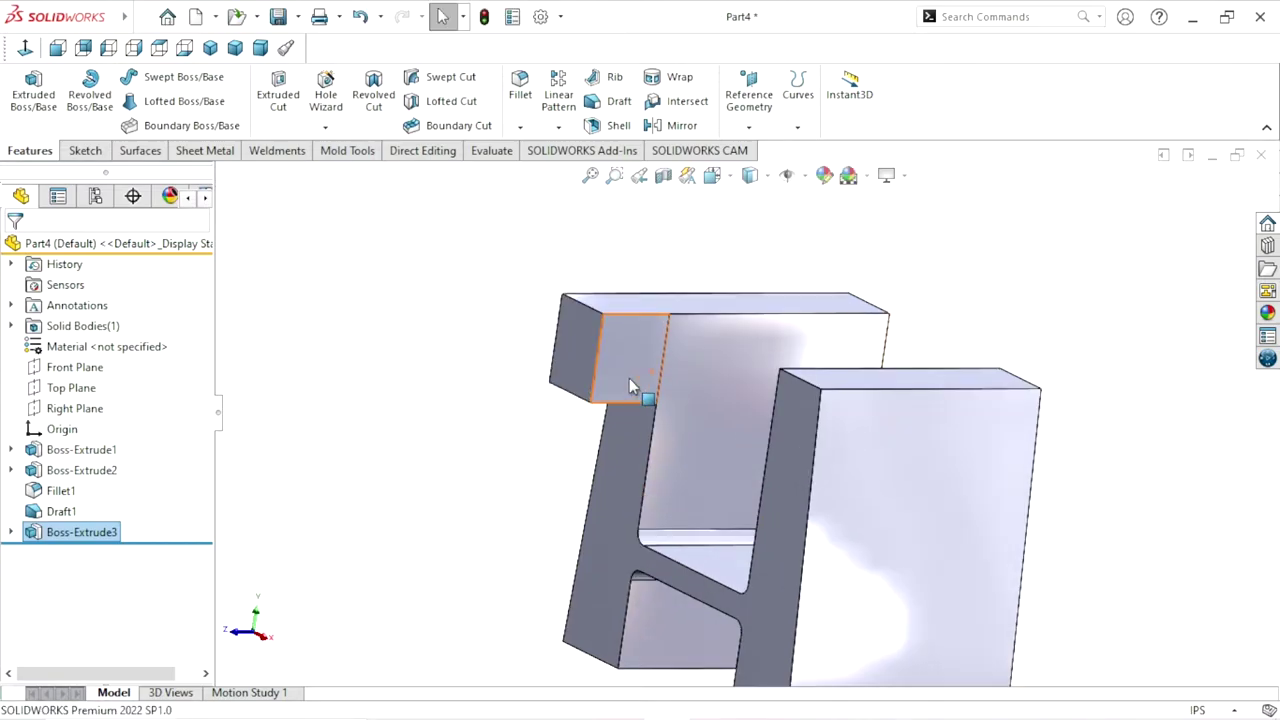
scroll(627, 379, "down", 1)
scroll(540, 495, "up", 3)
left_click(520, 495)
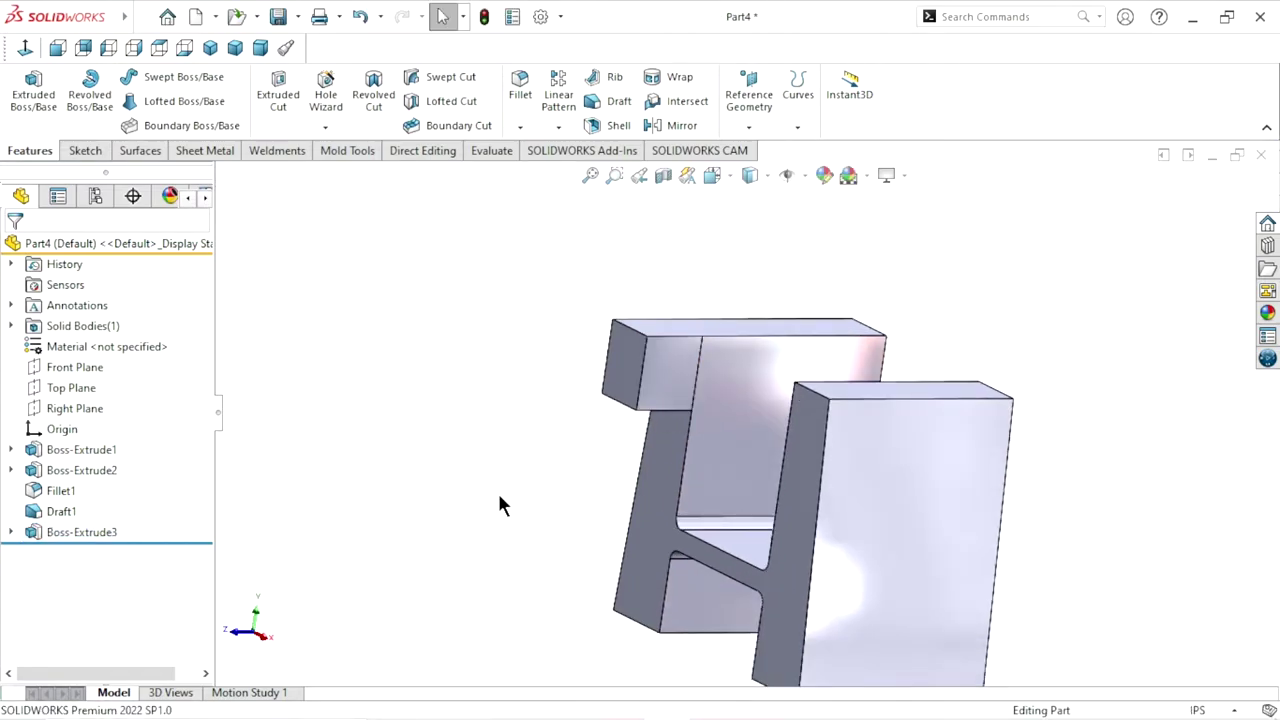
mouse_move(500, 500)
middle_mouse_down()
mouse_move(494, 454)
mouse_move(657, 320)
mouse_move(634, 513)
mouse_move(686, 571)
mouse_move(805, 495)
middle_mouse_up()
scroll(795, 480, "down", 1)
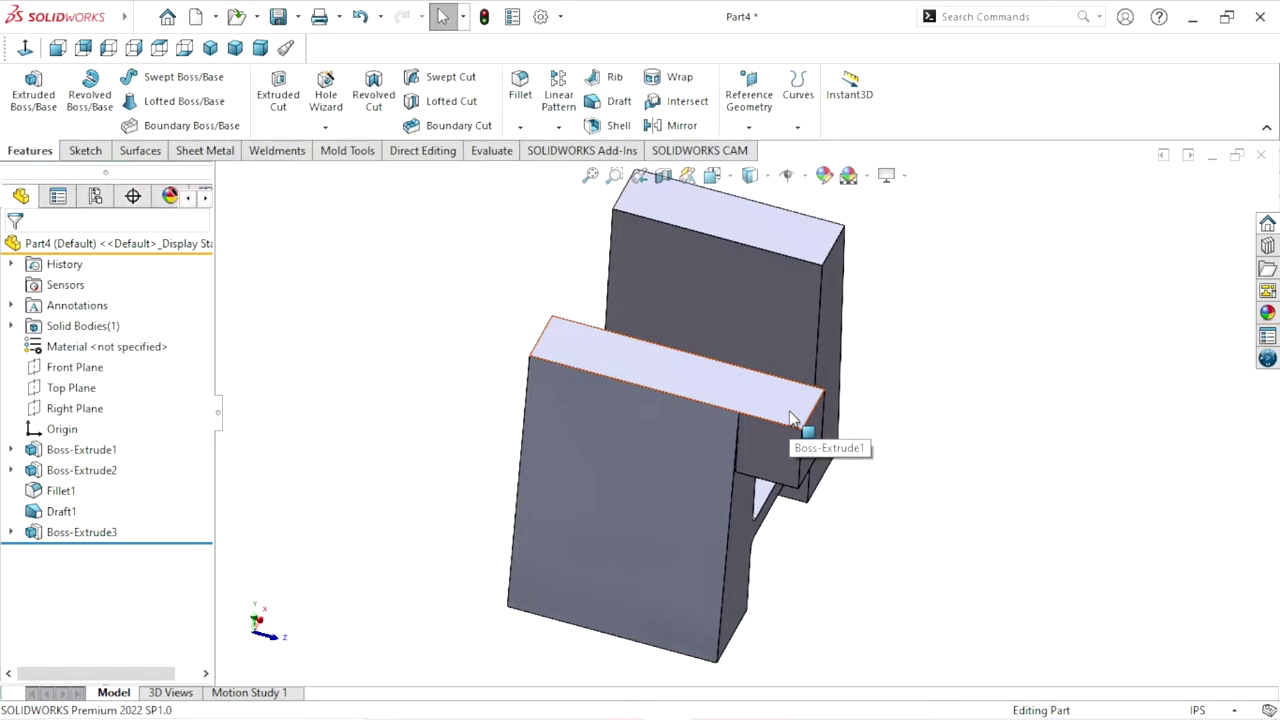
- Reopen Sketch3 under Boss-Extrude3 for editing, viewed Normal To
left_click(10, 532)
left_click(66, 553)
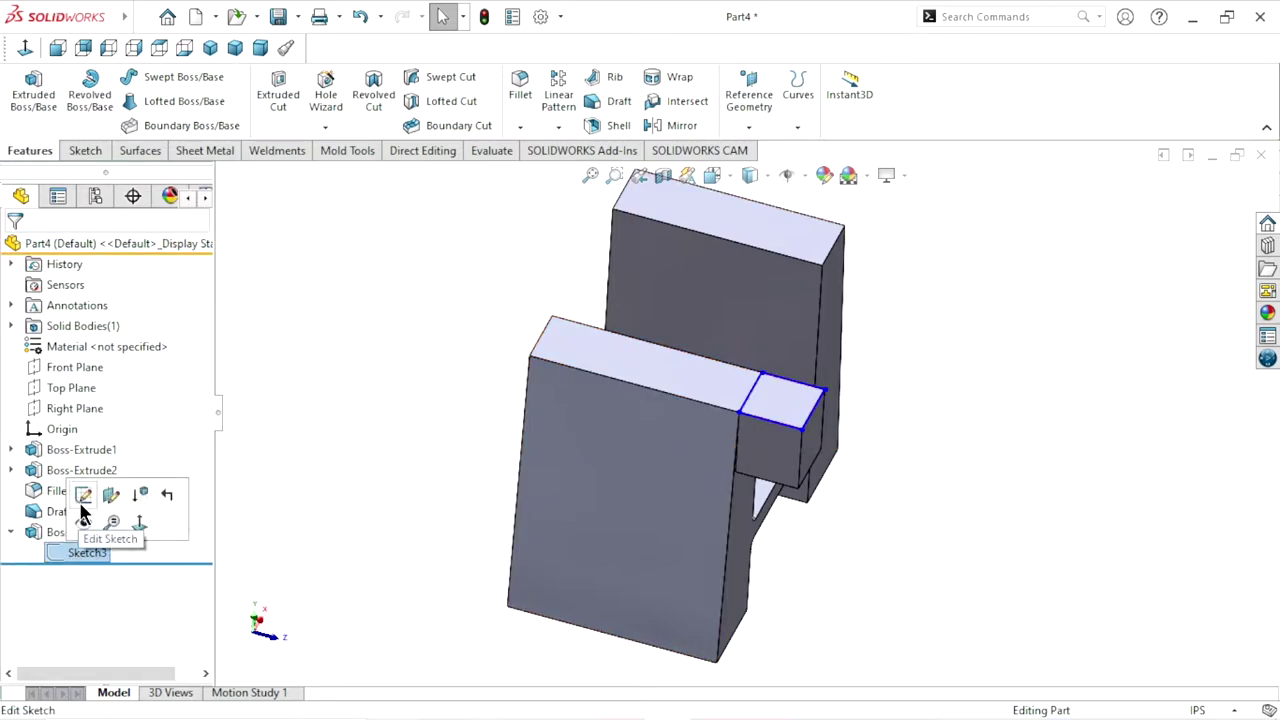
left_click(84, 508)
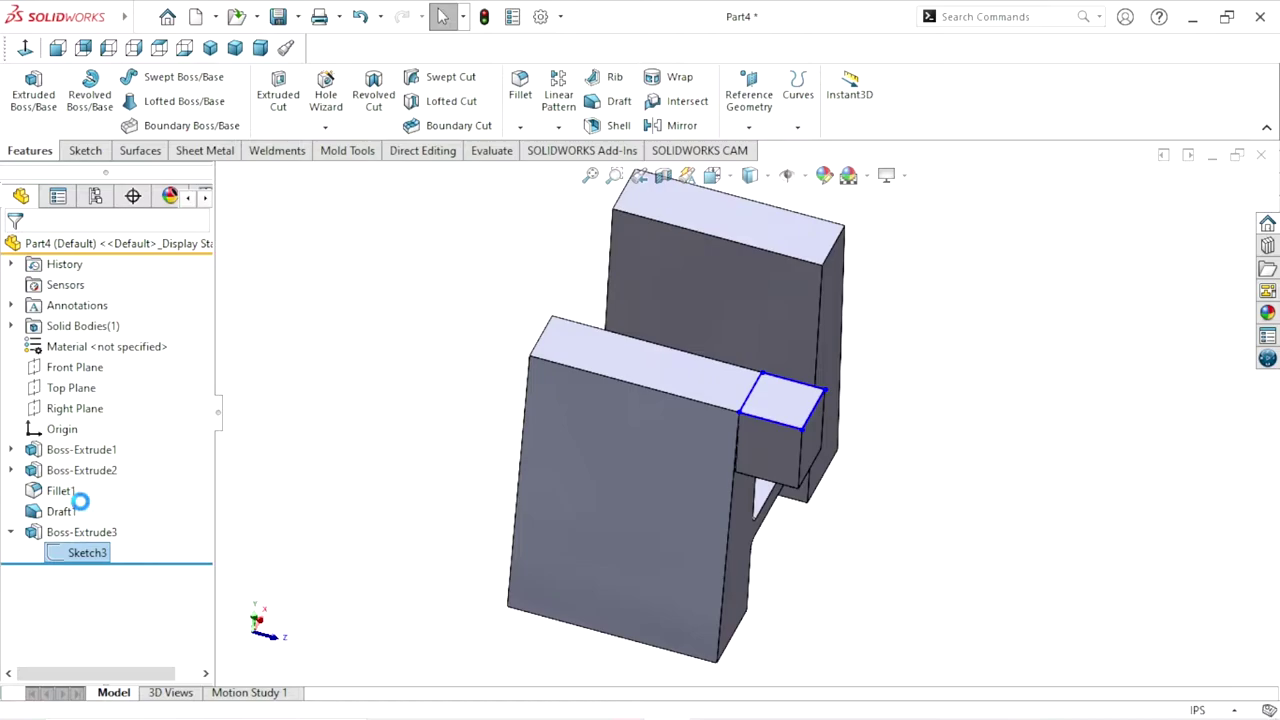
left_click(25, 48)
scroll(566, 531, "up", 1)
scroll(626, 460, "down", 1)
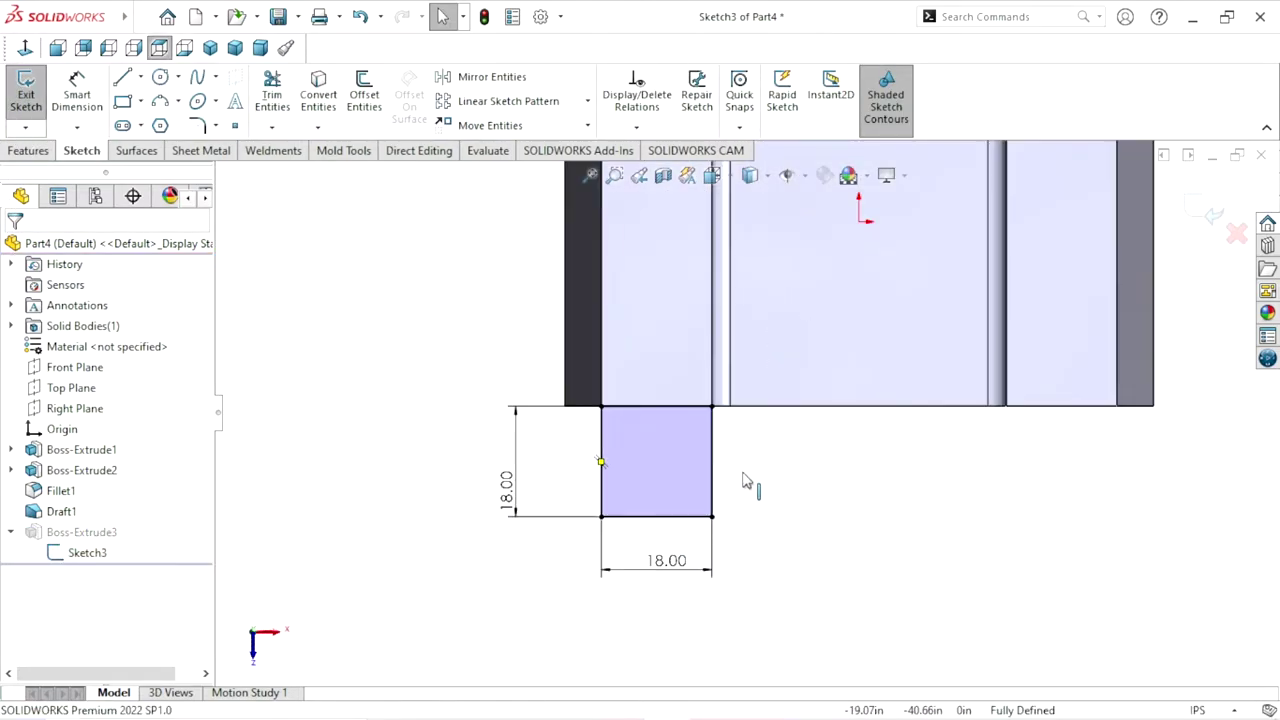
scroll(746, 480, "down", 1)
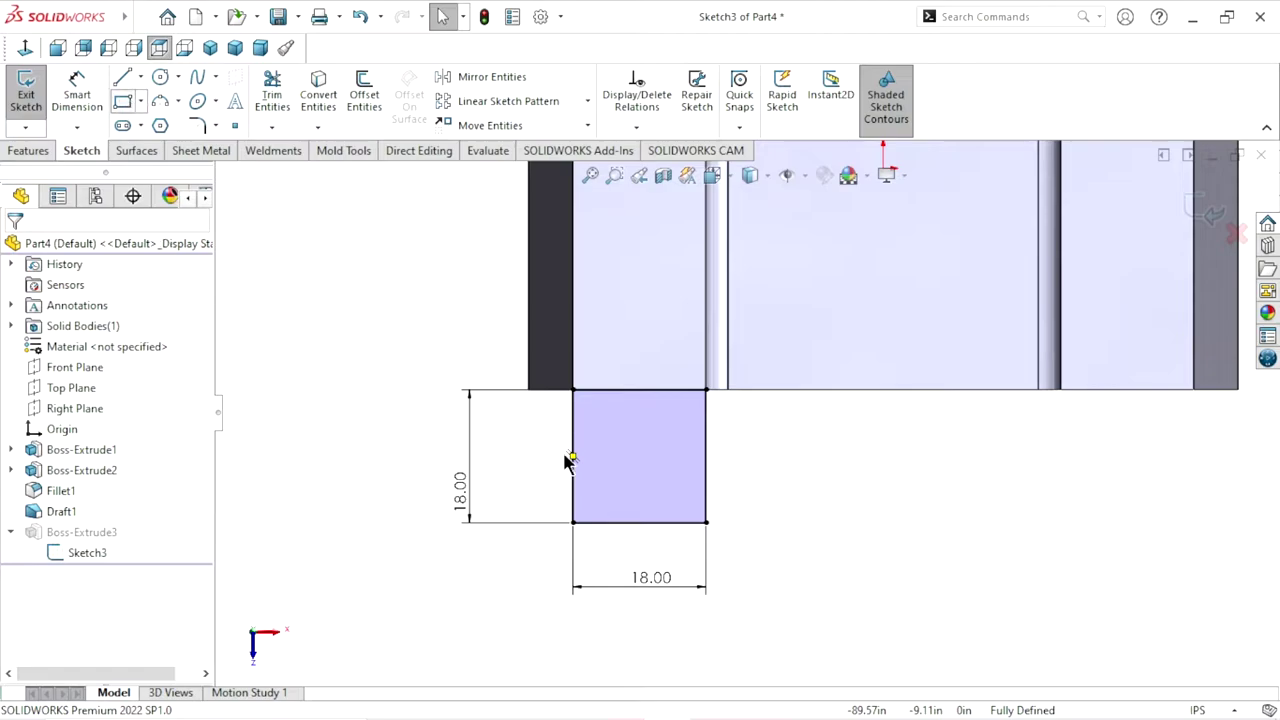
- Draw a center rectangle from the 18 by 18 square's midpoint
right_click_drag(566, 460, 616, 447)
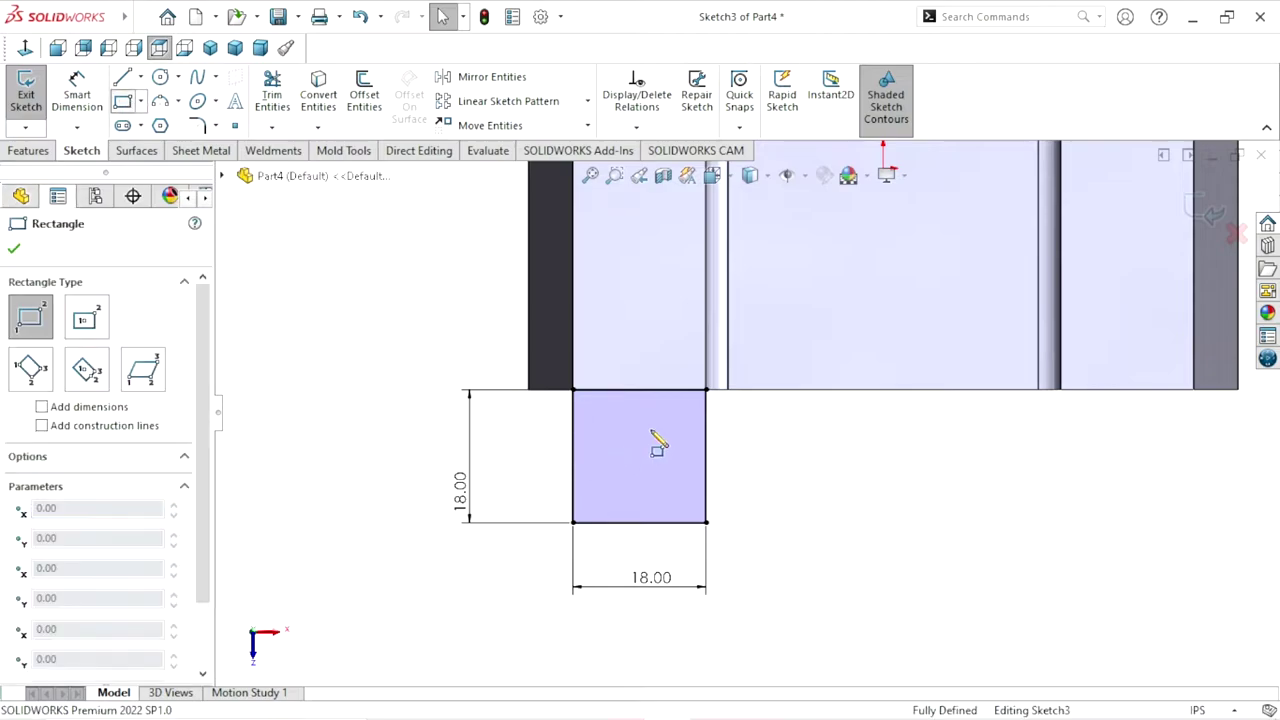
left_click(142, 98)
left_click(130, 147)
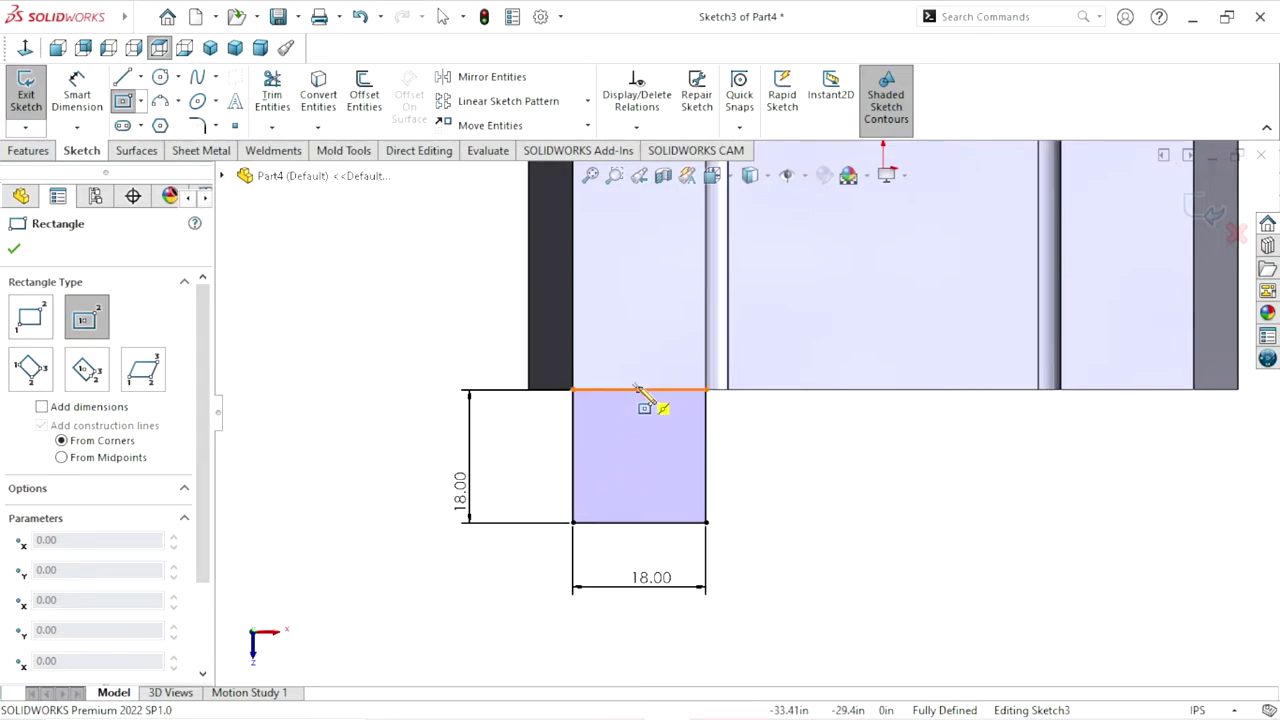
left_click(639, 456)
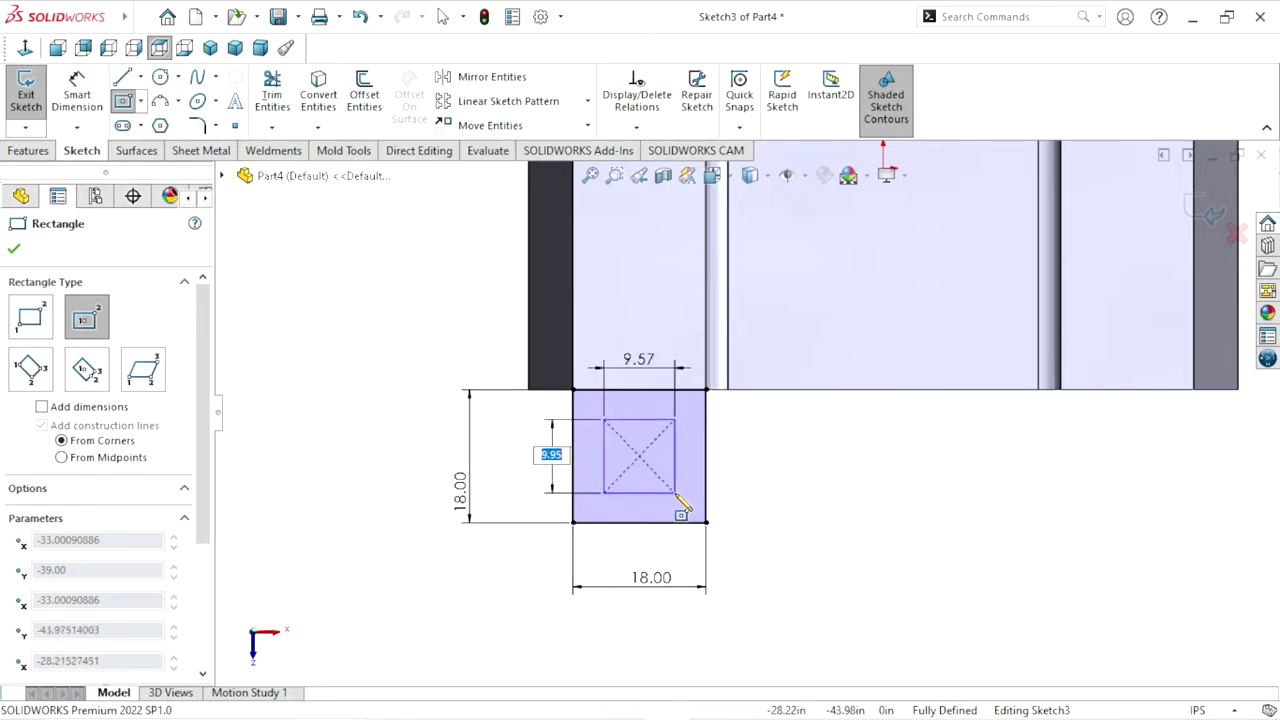
left_click(676, 493)
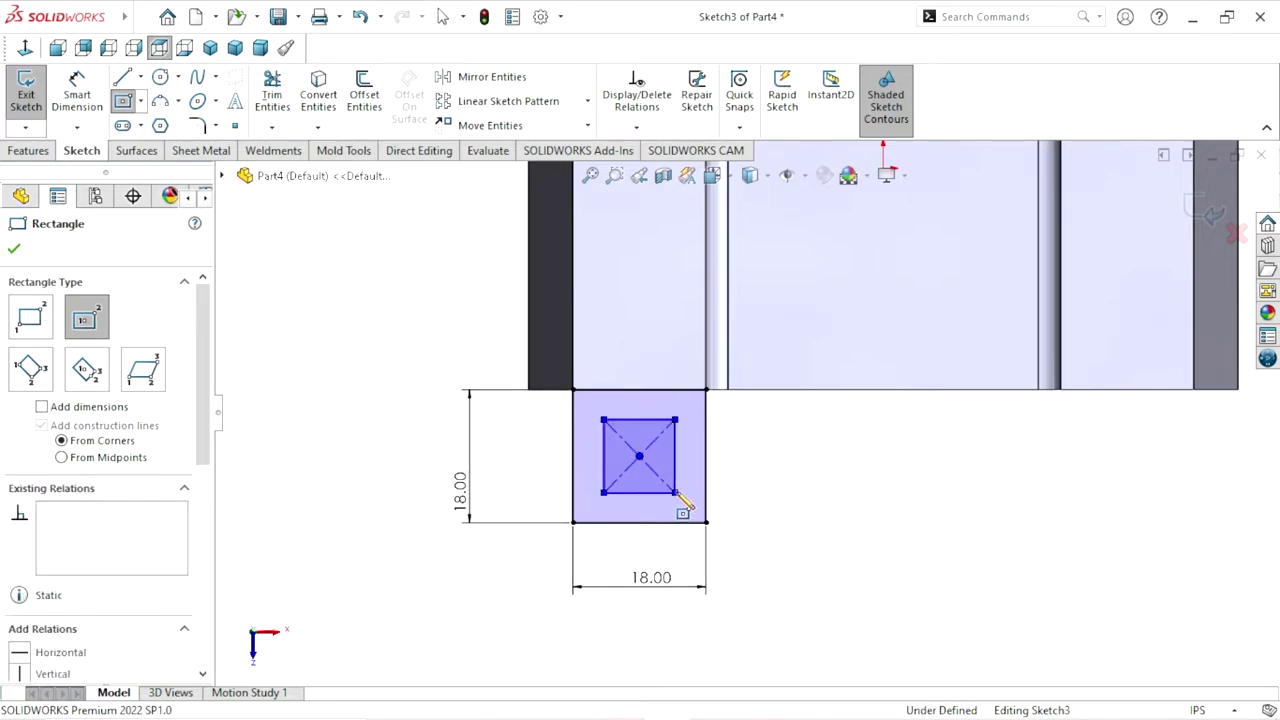
- Dimension the inner square's height and width to 10 in each
left_click(88, 105)
left_click(676, 470)
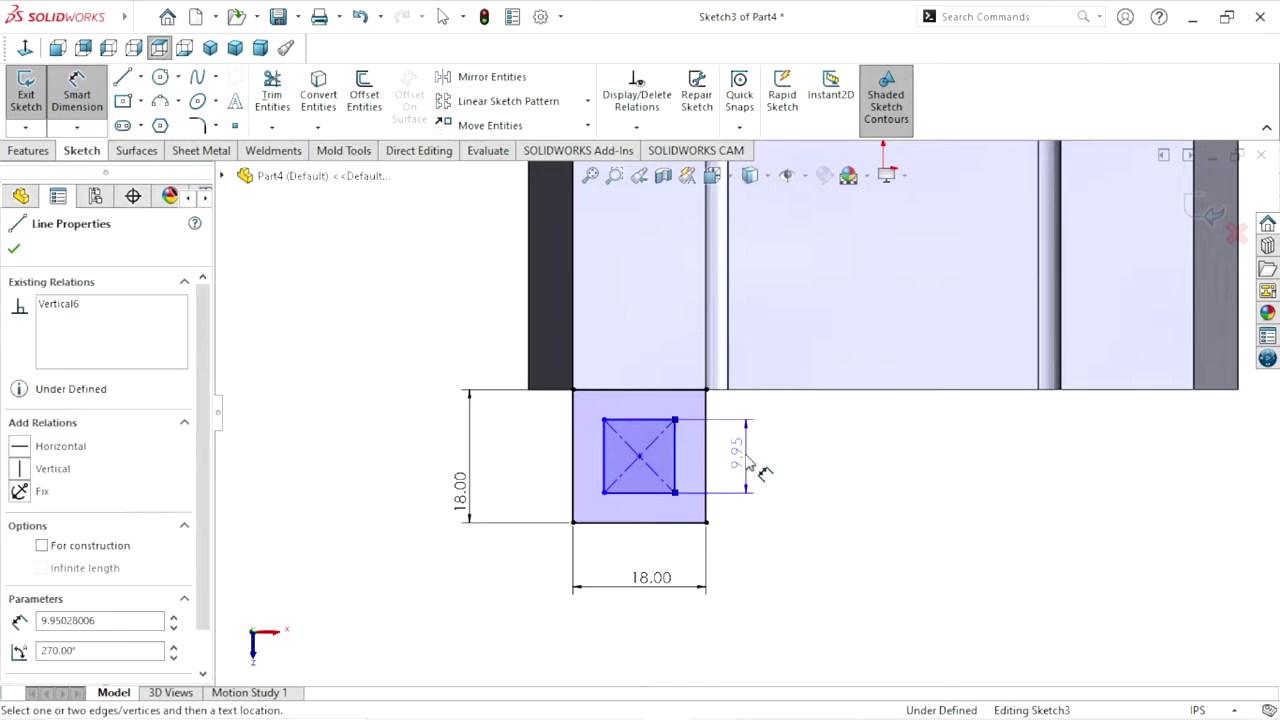
left_click(747, 458)
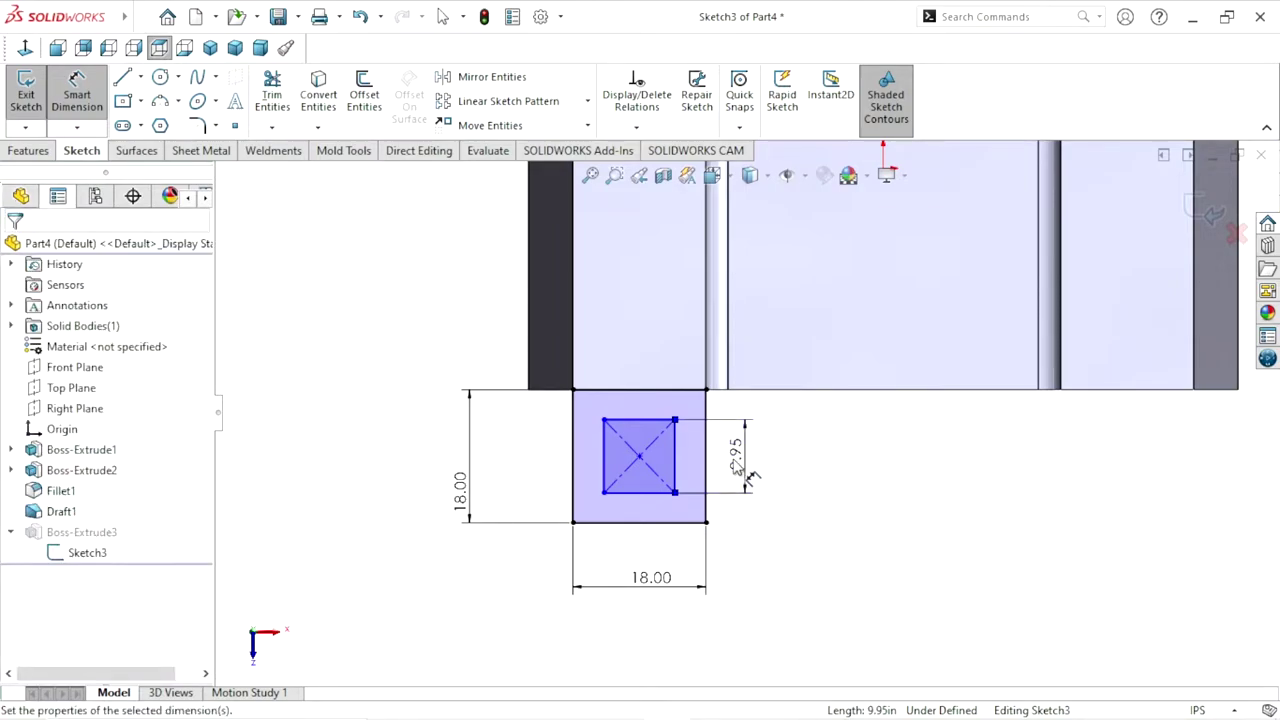
type("10")
left_click(664, 428)
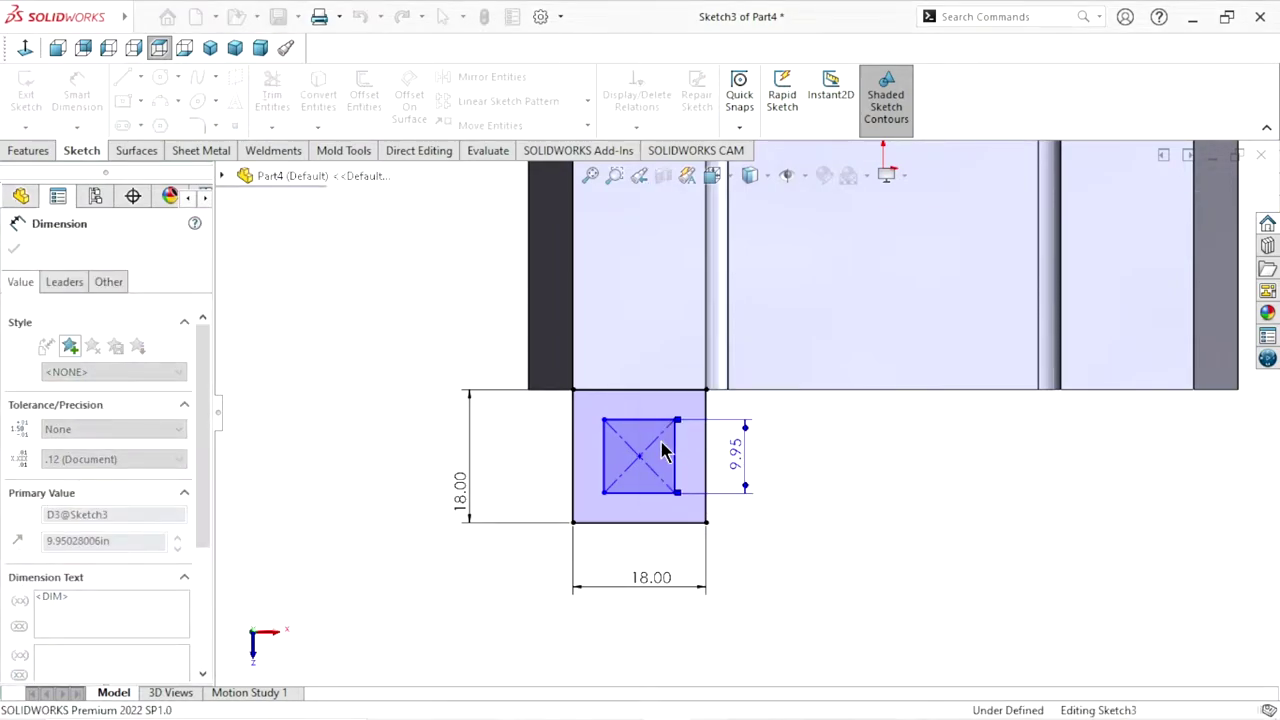
left_click(645, 496)
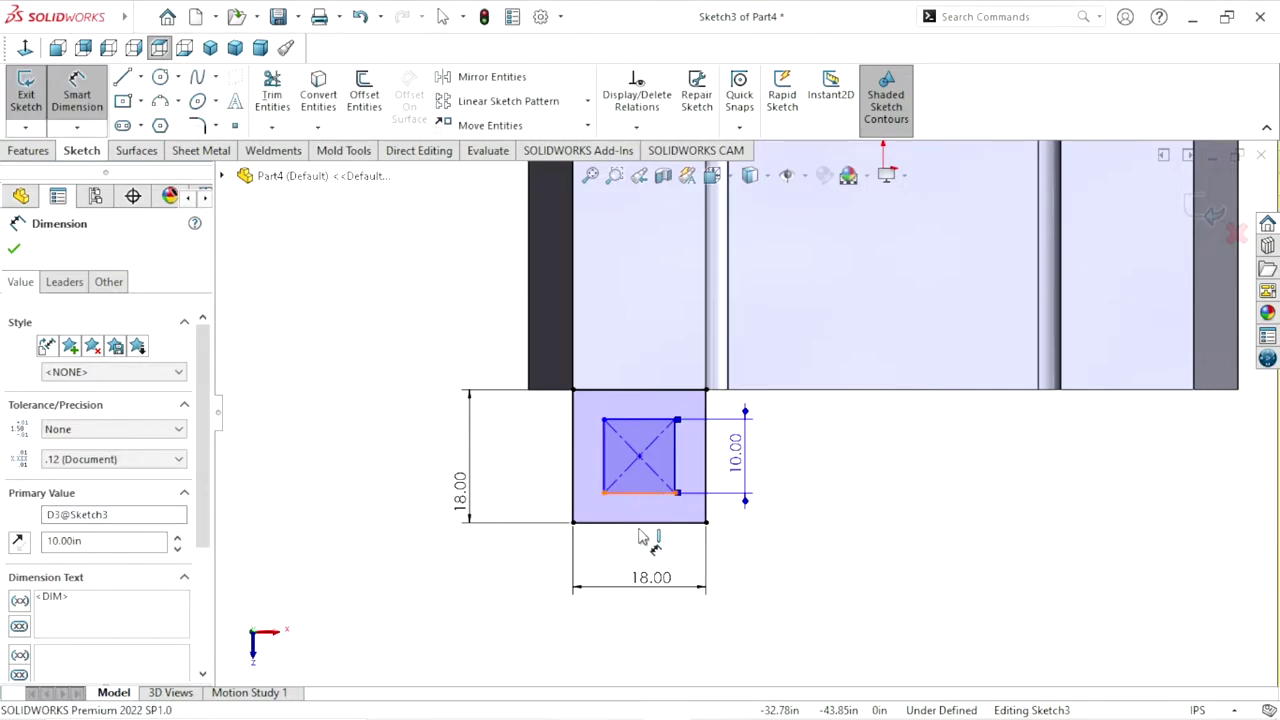
left_click(642, 560)
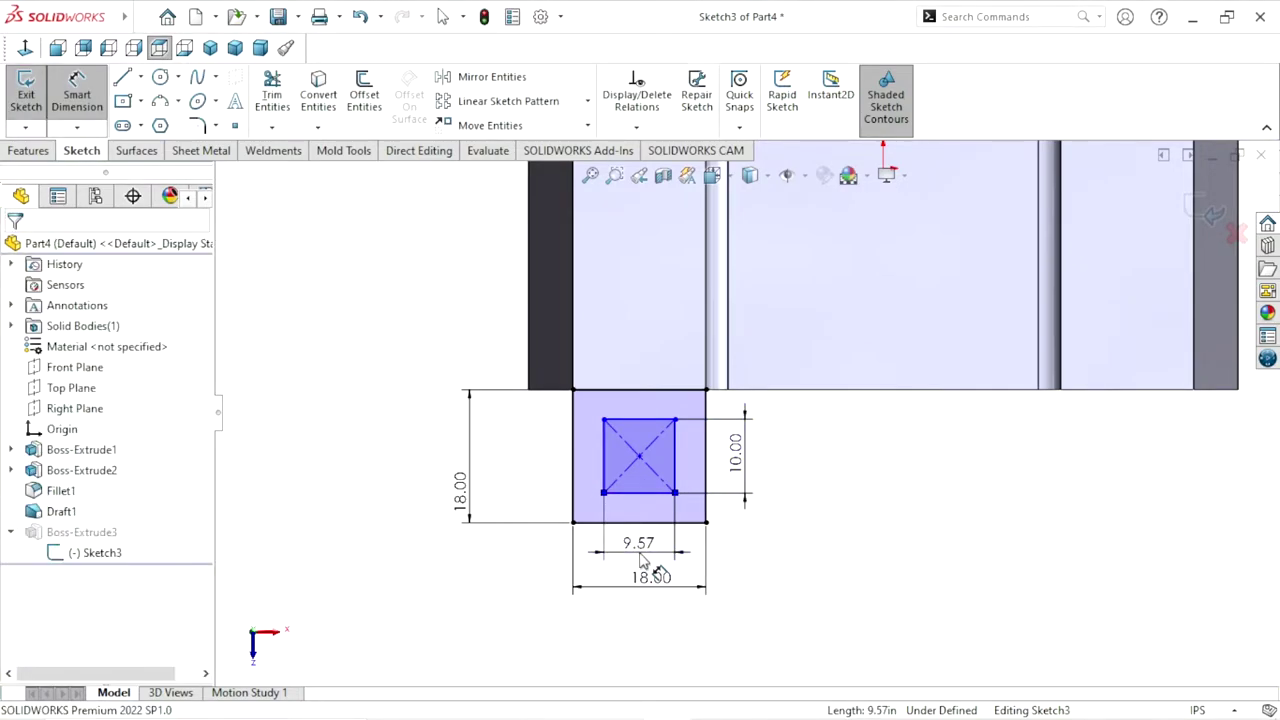
double_click(640, 548)
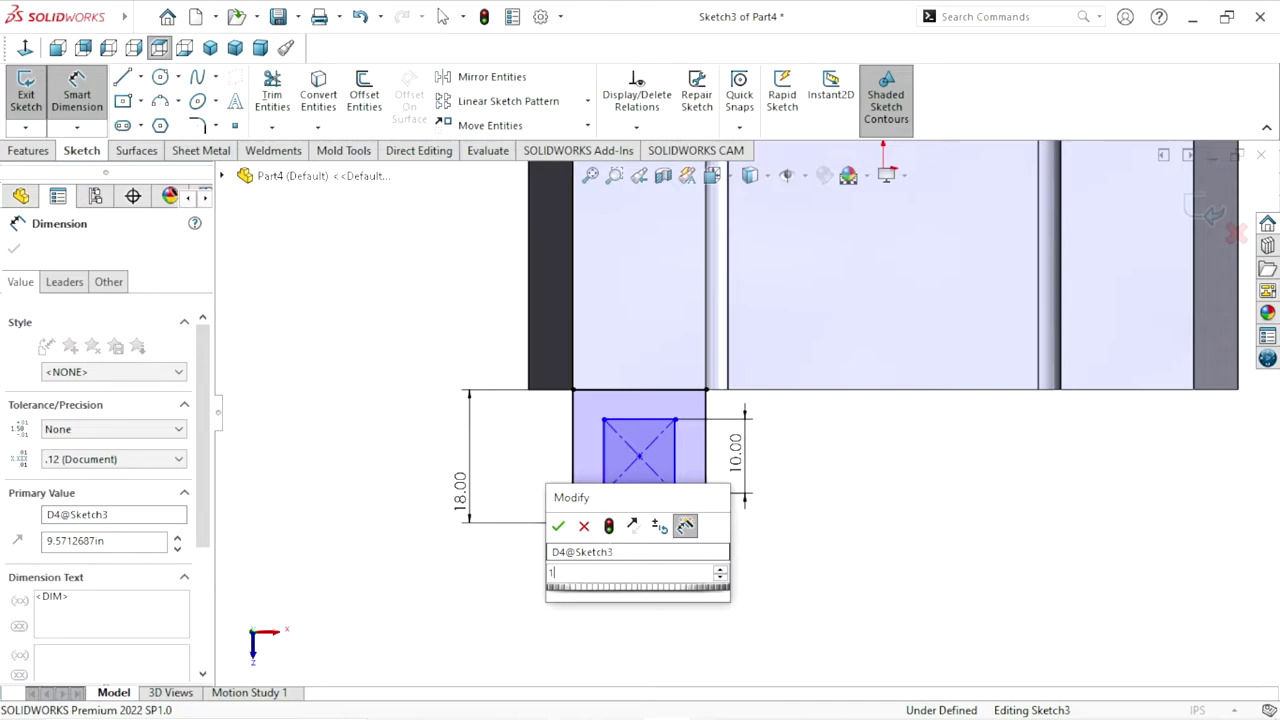
type("10")
left_click(558, 526)
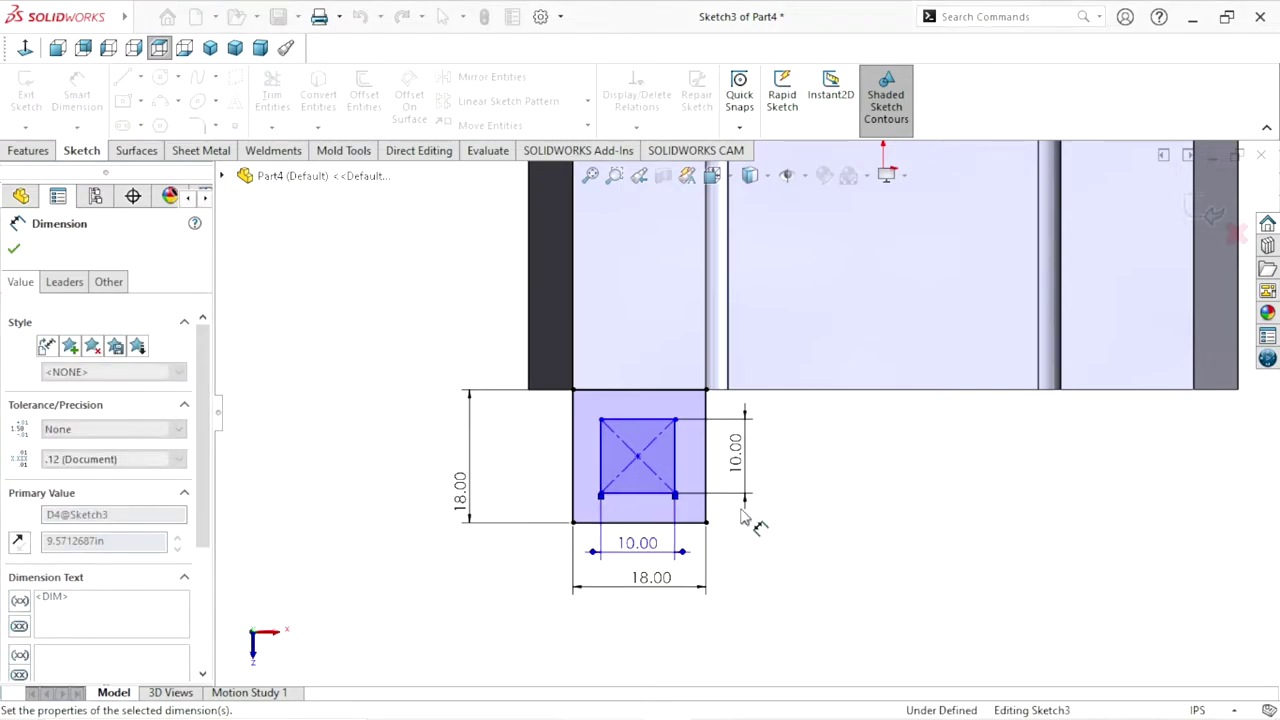
scroll(708, 524, "down", 1)
scroll(700, 500, "down", 1)
scroll(720, 480, "down", 1)
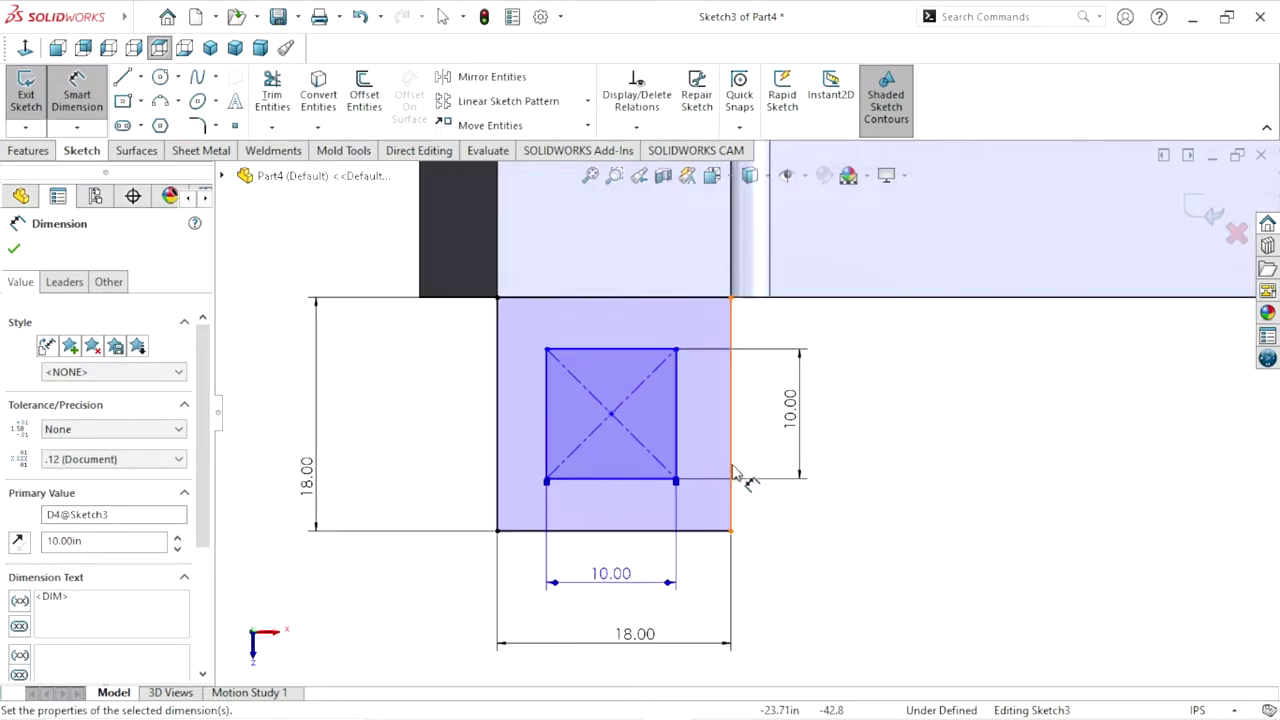
left_click(14, 251)
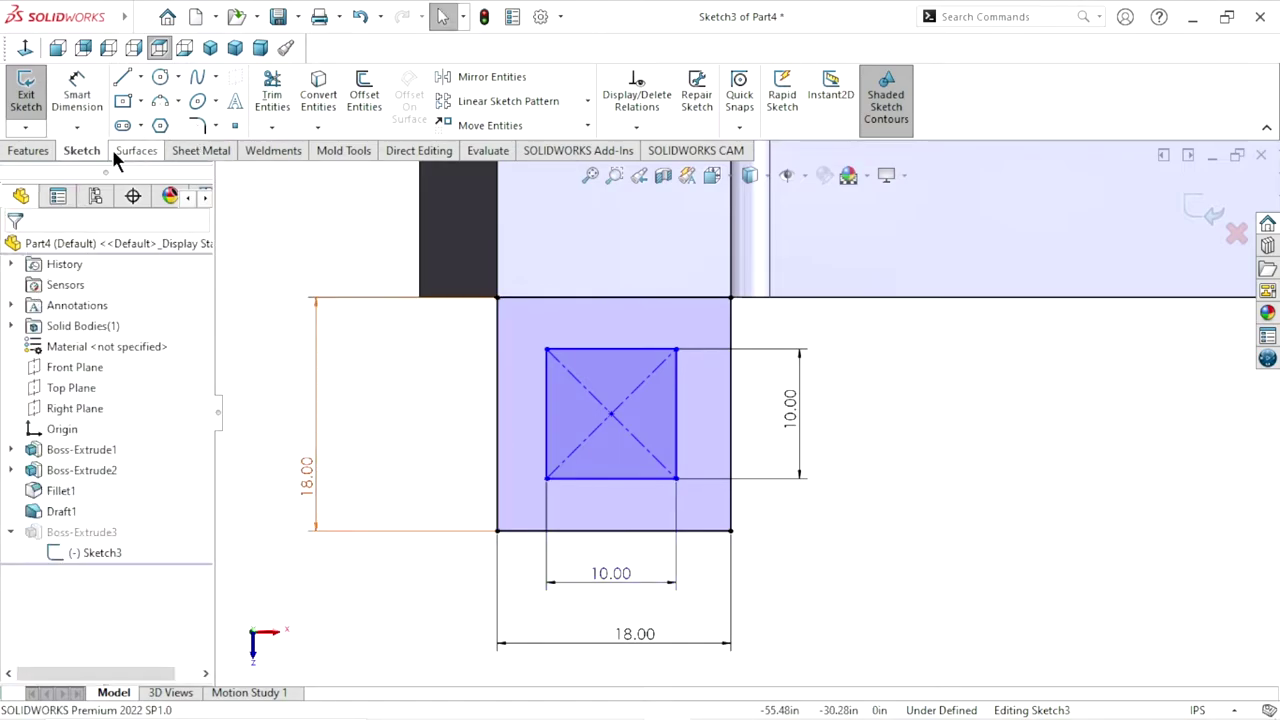
- Set the inner square's offsets from the outer square's left and top edges to 4 in
left_click(70, 110)
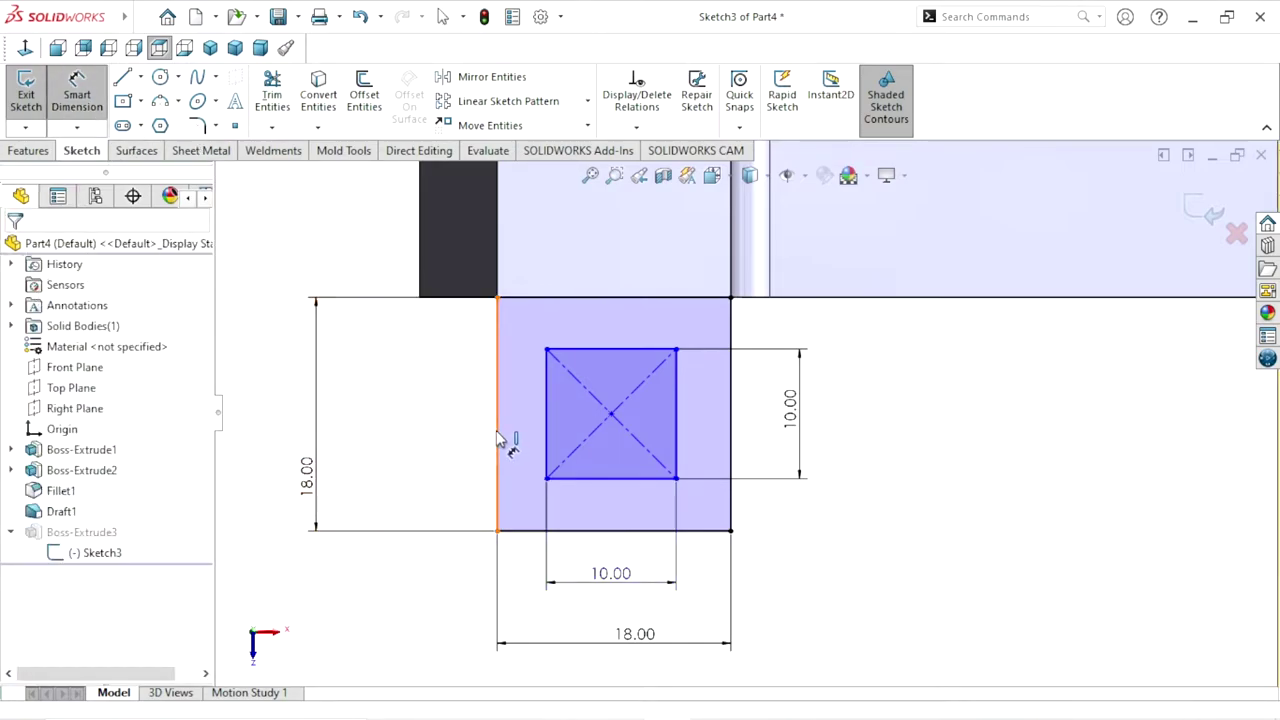
left_click(533, 438)
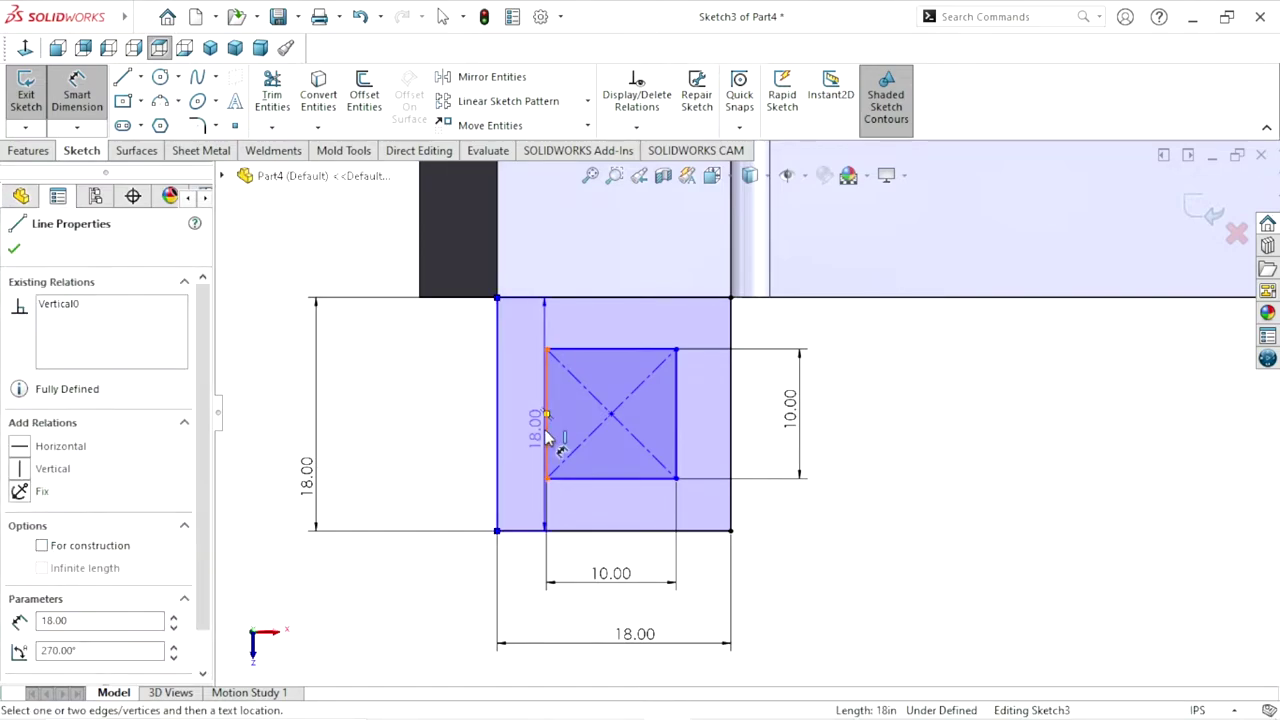
left_click(547, 437)
left_click(427, 435)
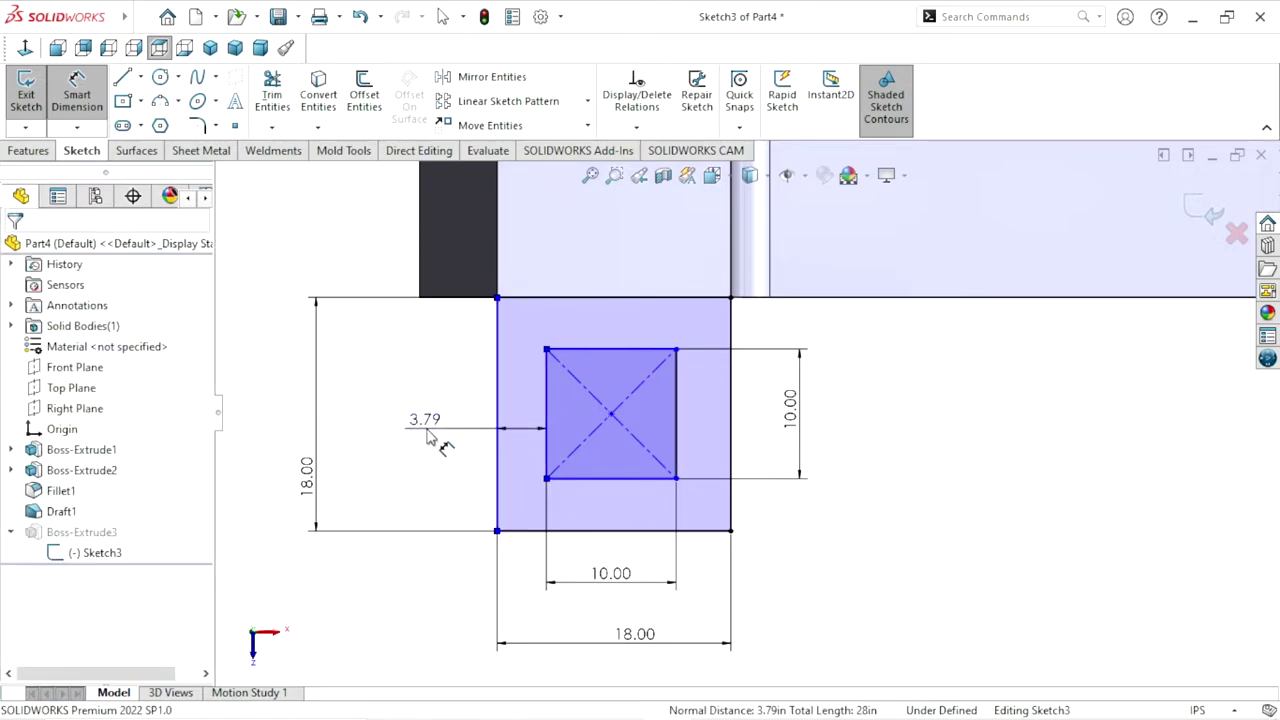
double_click(424, 420)
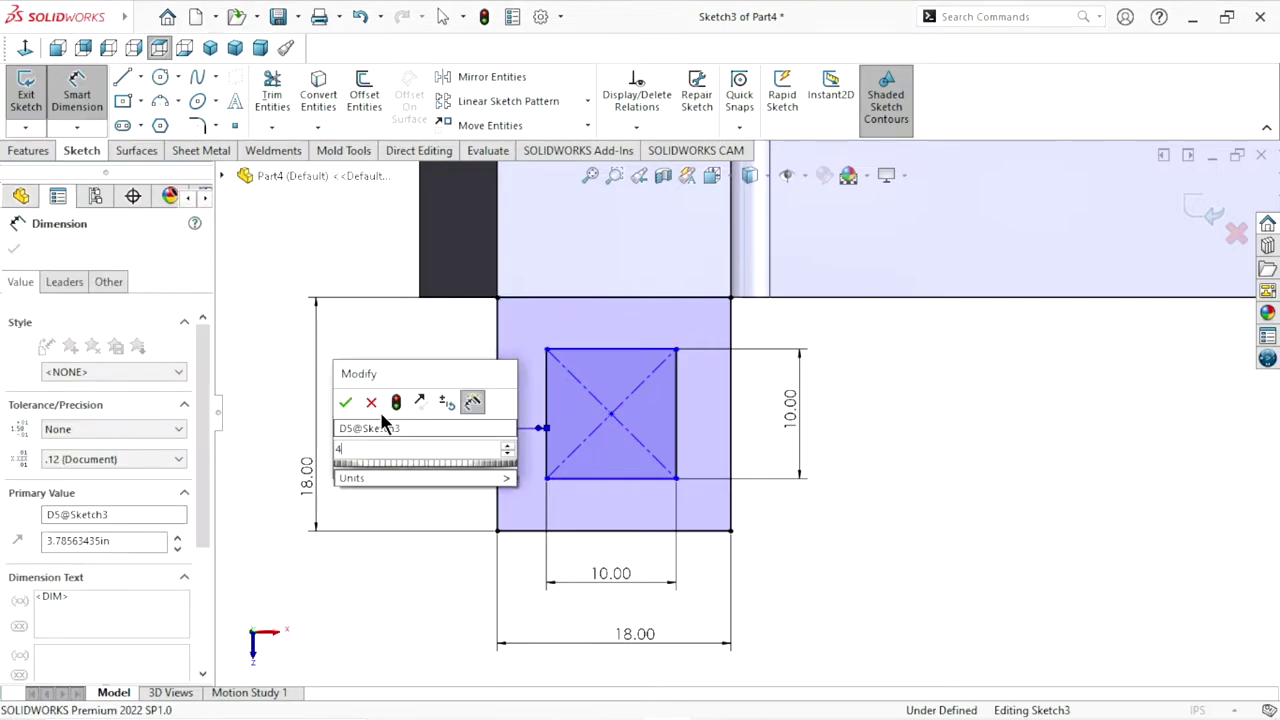
type("4")
left_click(346, 403)
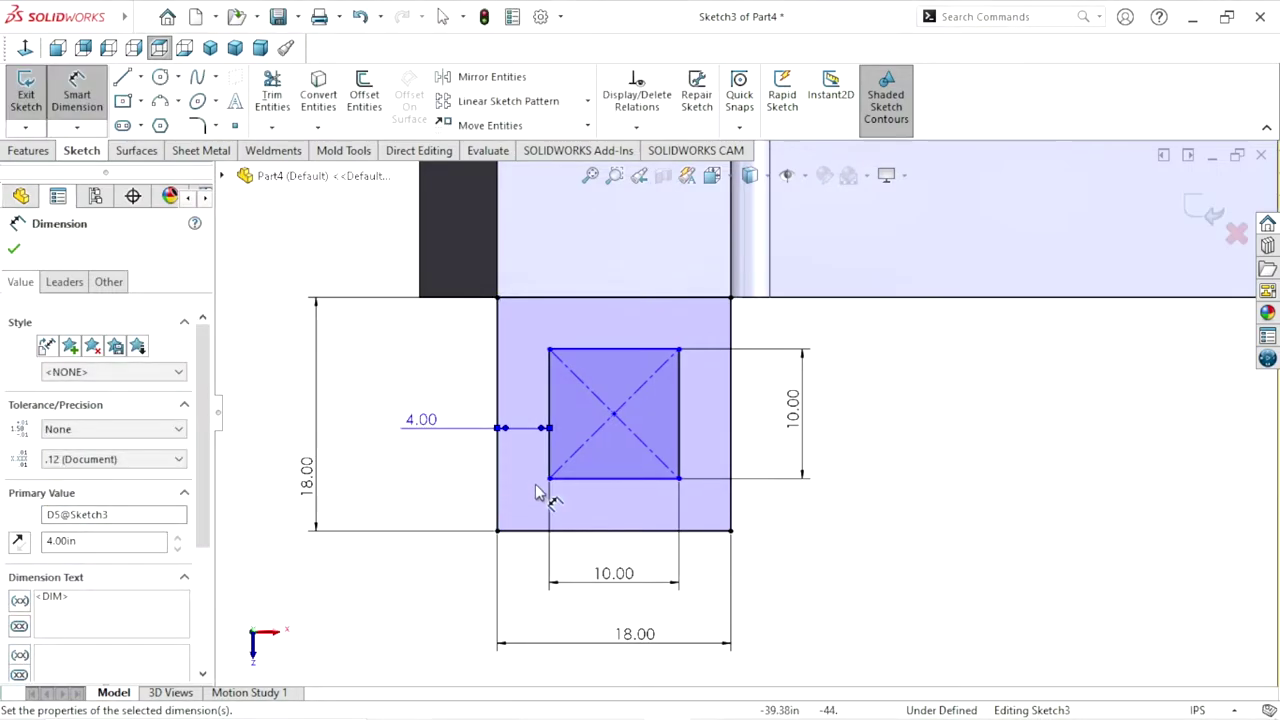
left_click(634, 298)
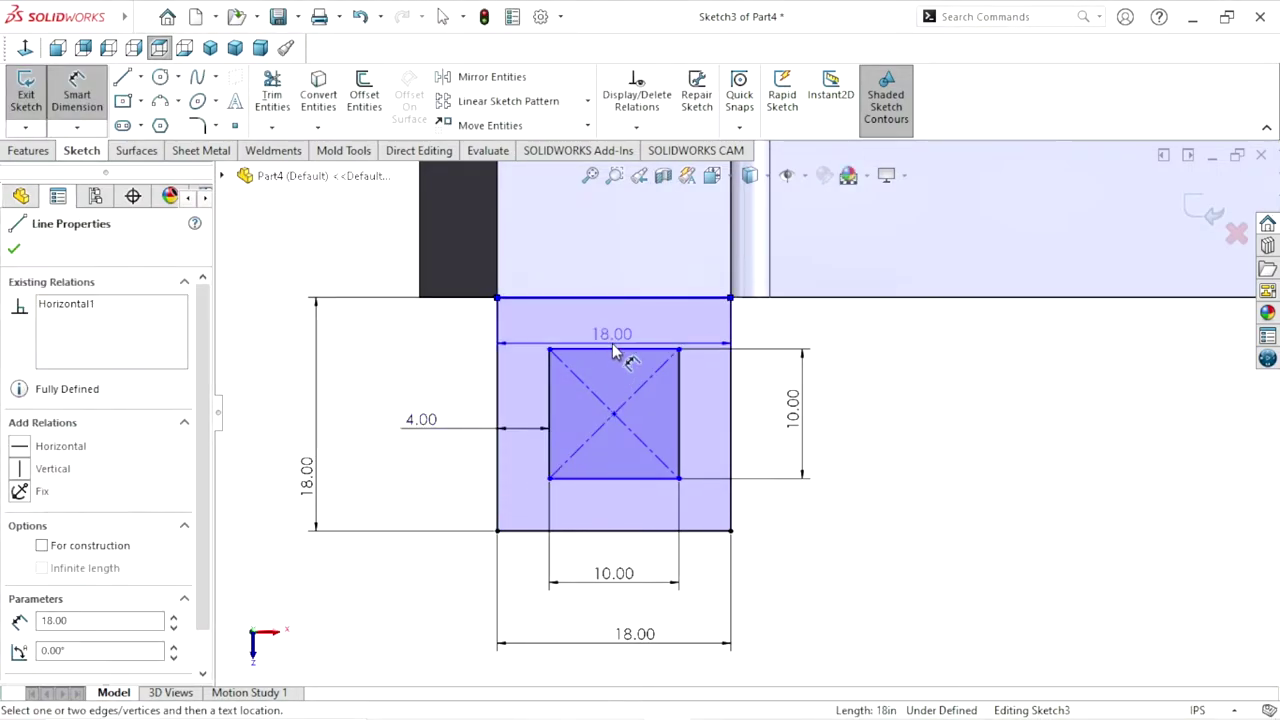
left_click(614, 352)
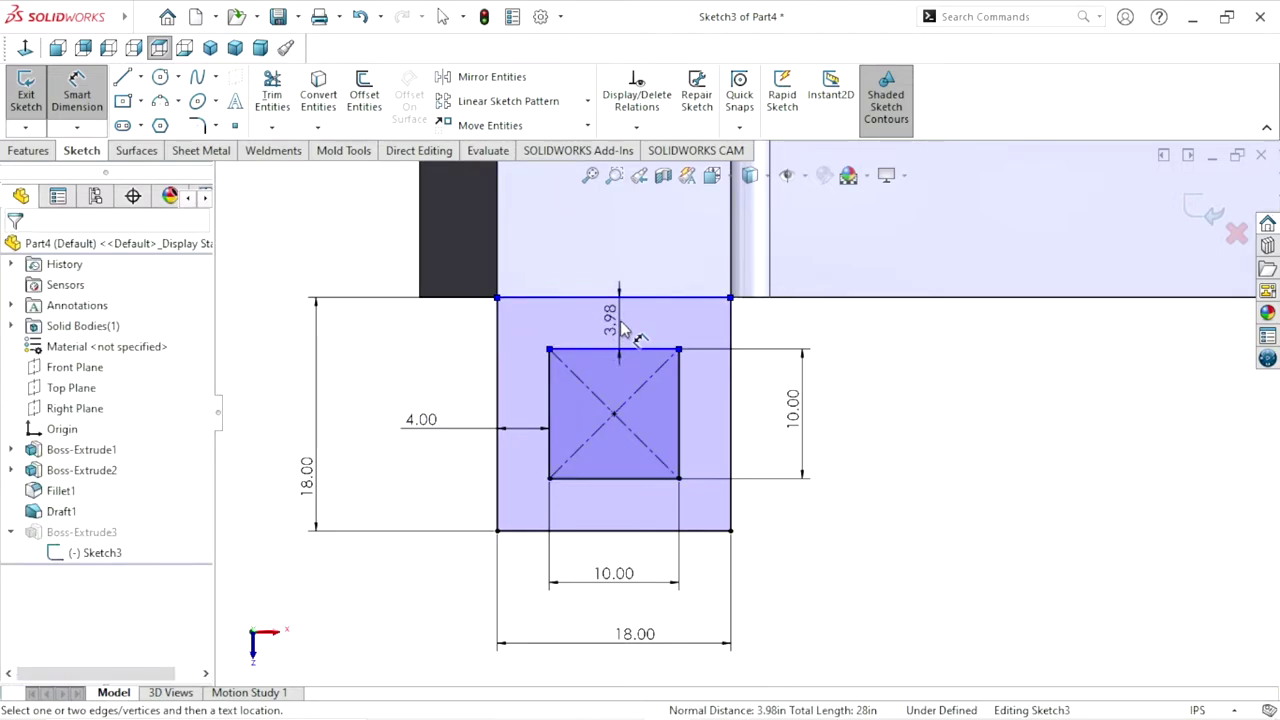
left_click(560, 349)
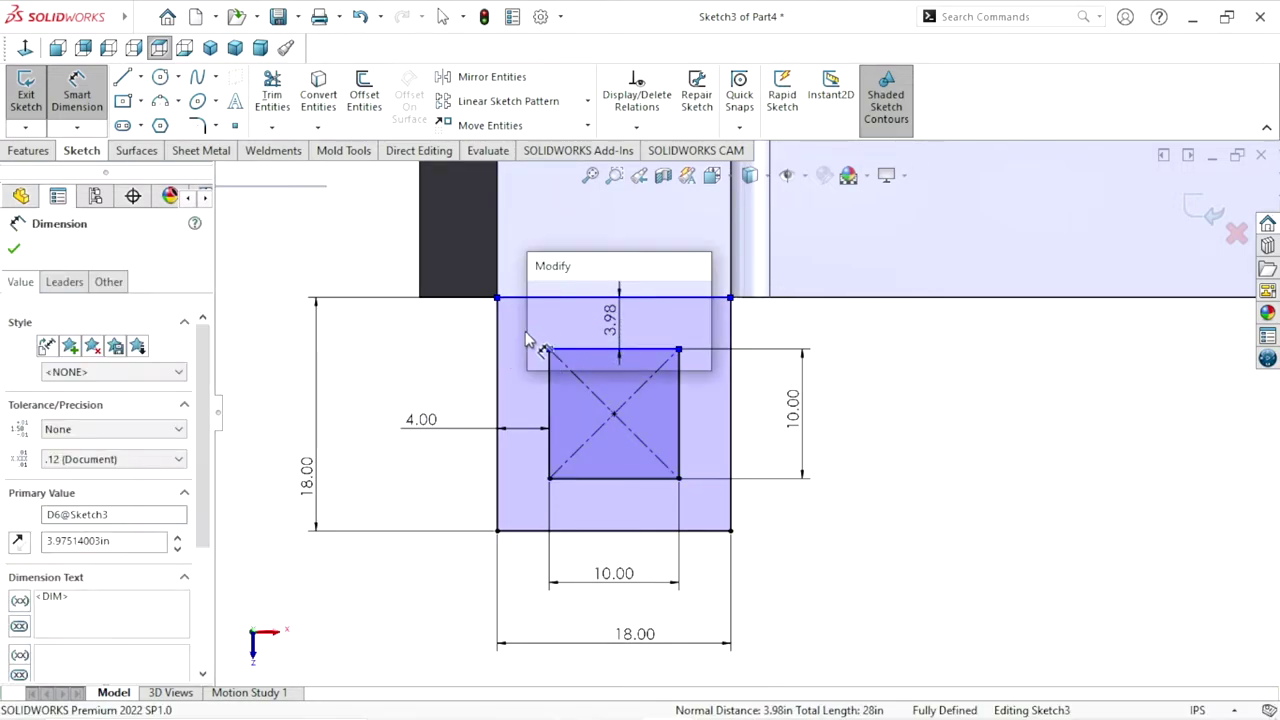
type("4")
left_click(541, 294)
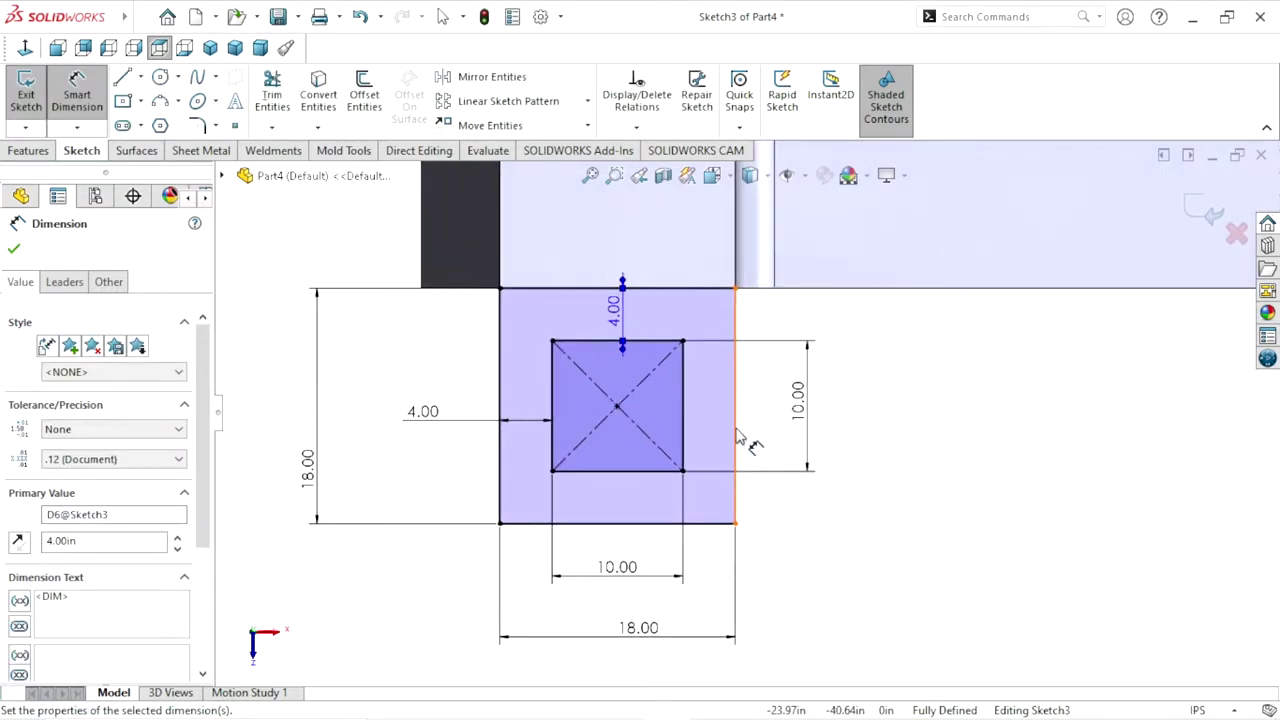
left_click(12, 255)
- Exit the sketch, orbit to an angled view, and reopen Boss-Extrude3 for editing
left_click(1205, 210)
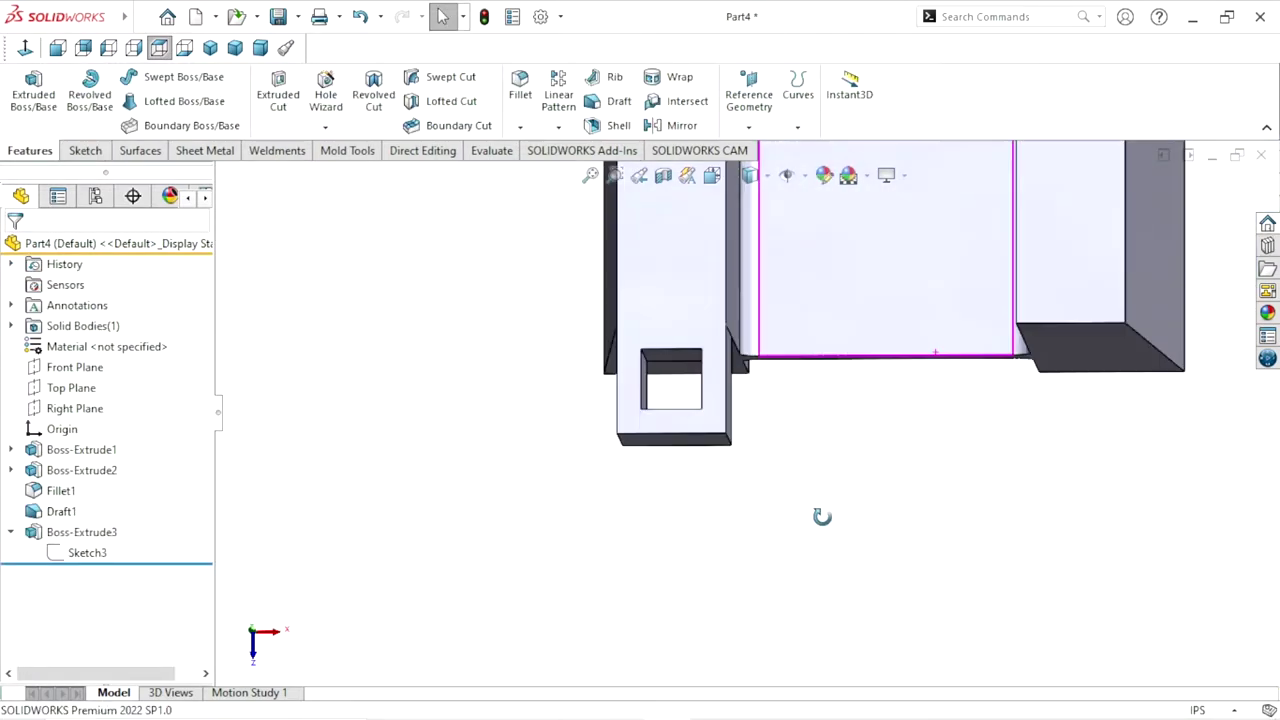
mouse_move(822, 516)
middle_mouse_down()
mouse_move(866, 372)
mouse_move(834, 348)
middle_mouse_up()
scroll(834, 348, "down", 2)
scroll(850, 390, "down", 2)
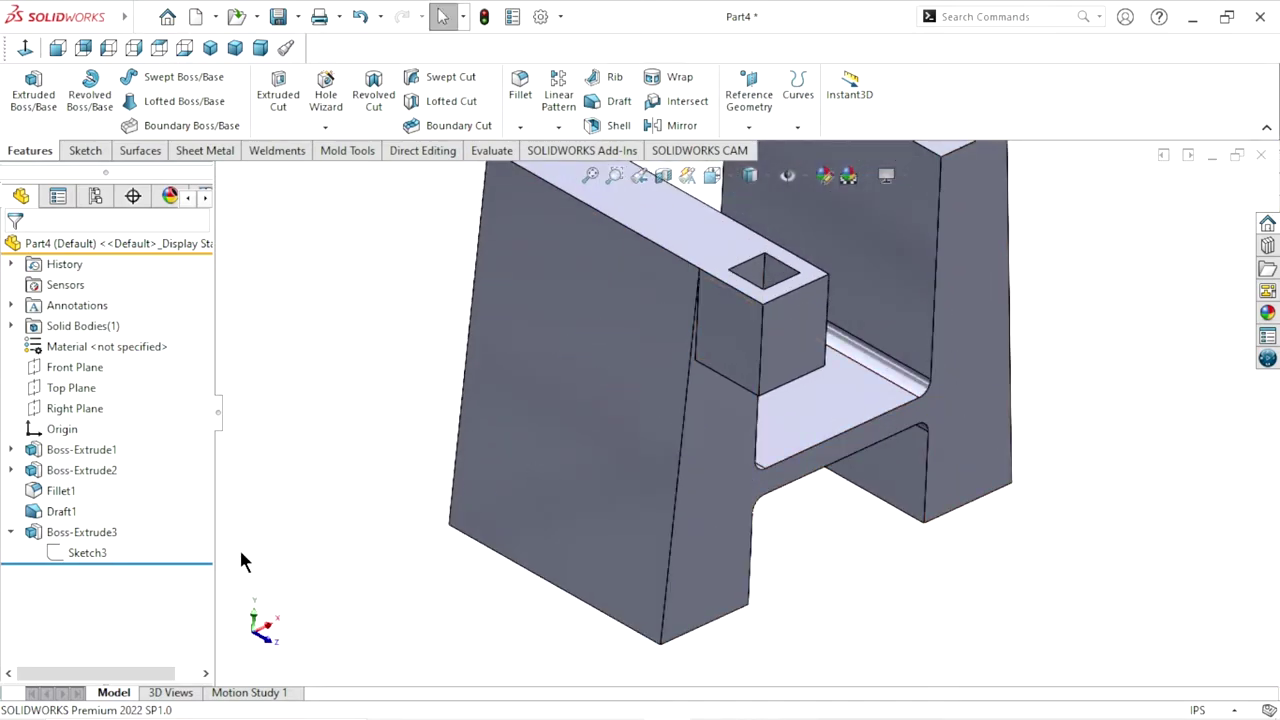
left_click(64, 531)
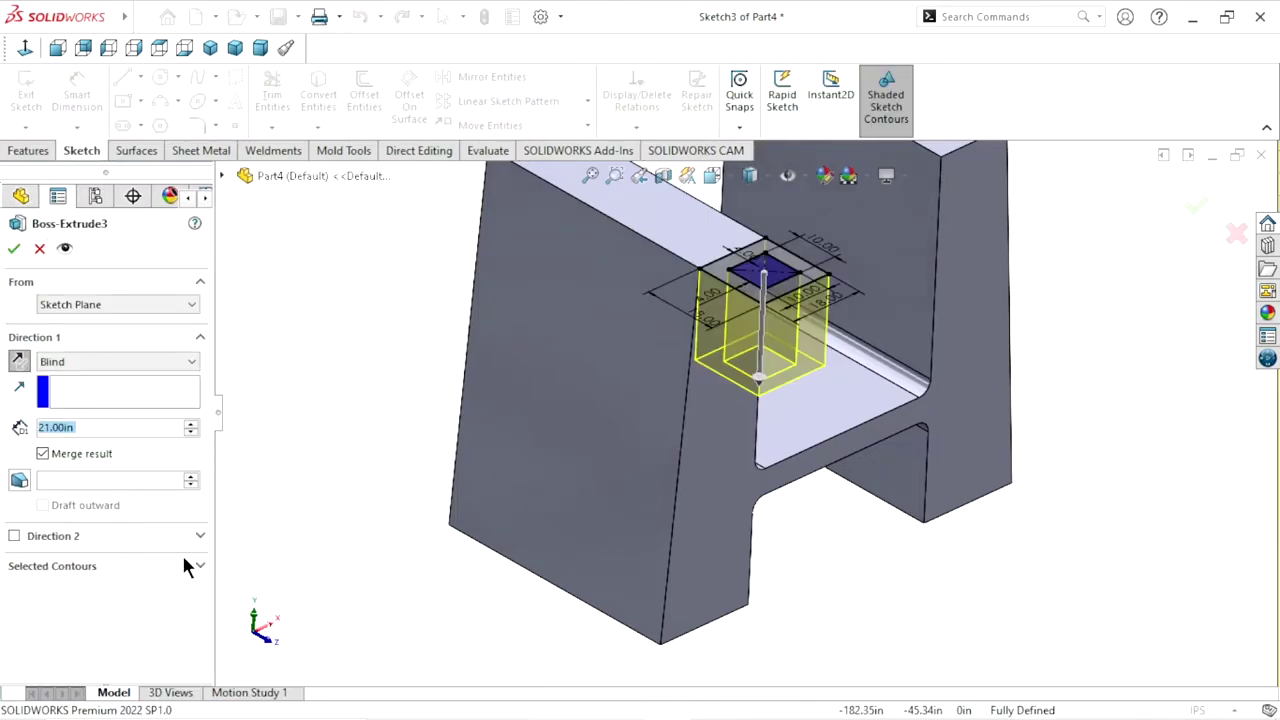
- Limit Boss-Extrude3 to the outer square contour so the block becomes solid
left_click(197, 567)
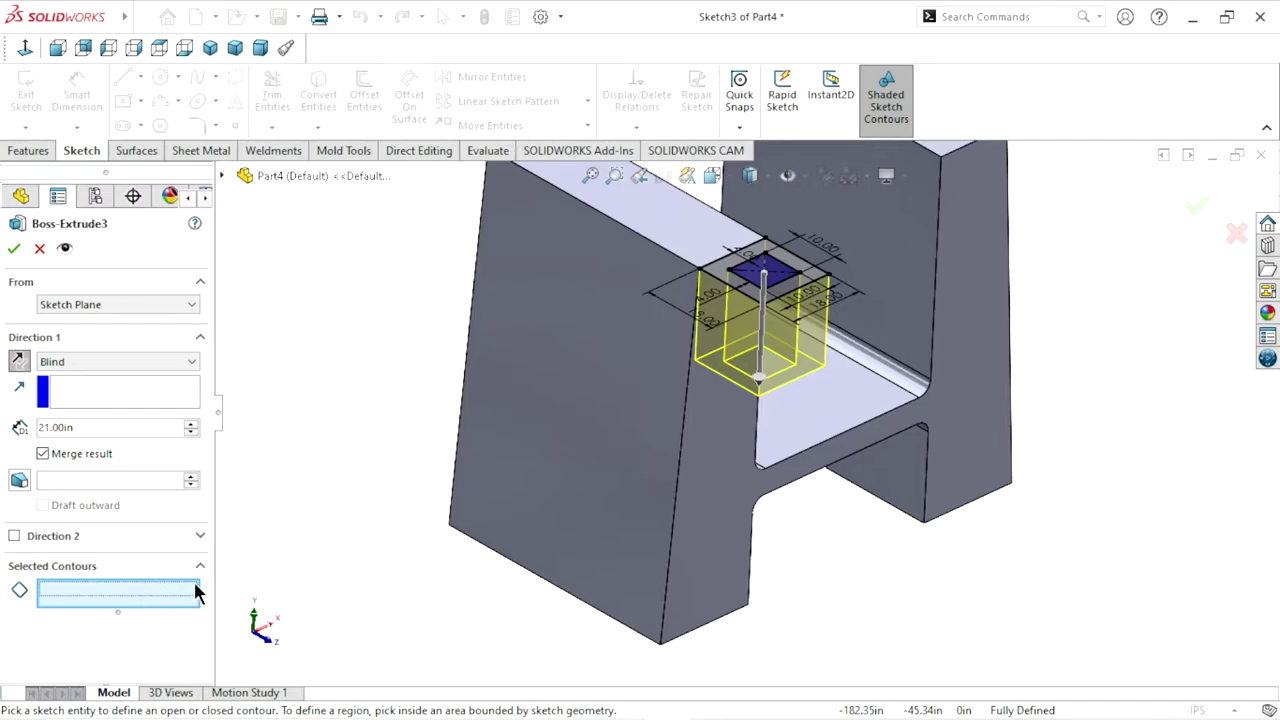
scroll(773, 300, "down", 2)
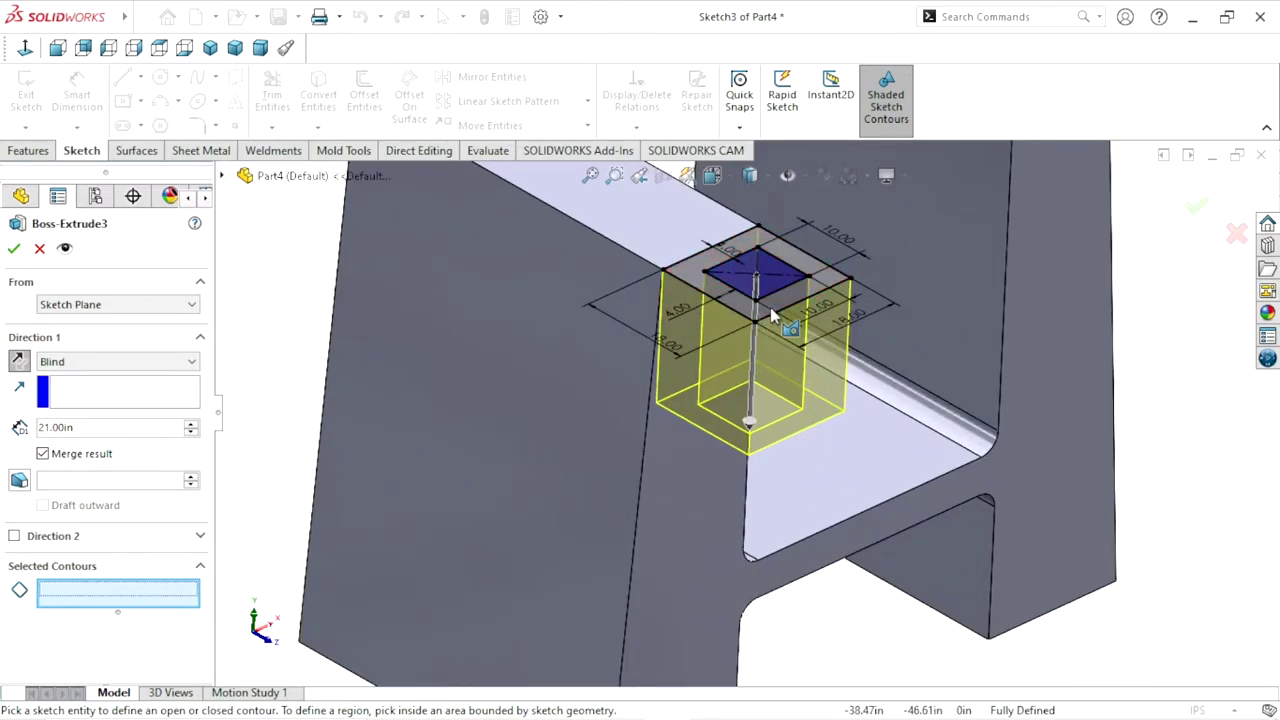
left_click(772, 309)
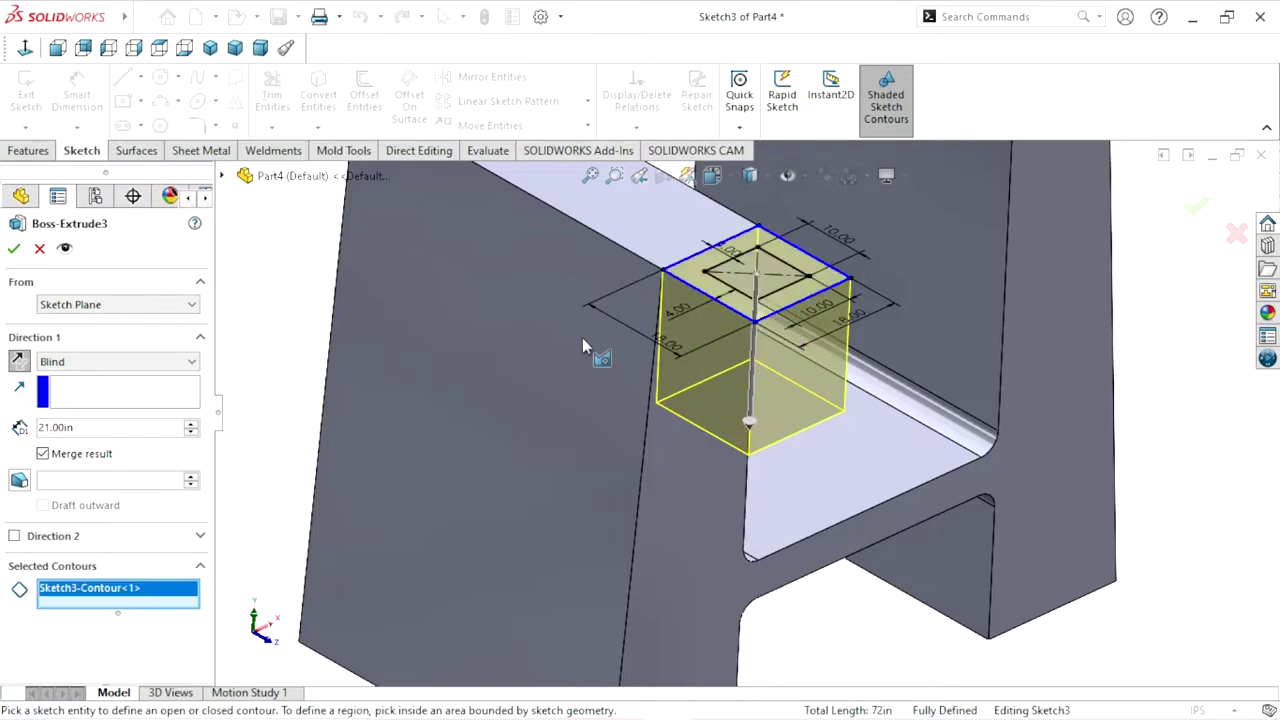
left_click(14, 250)
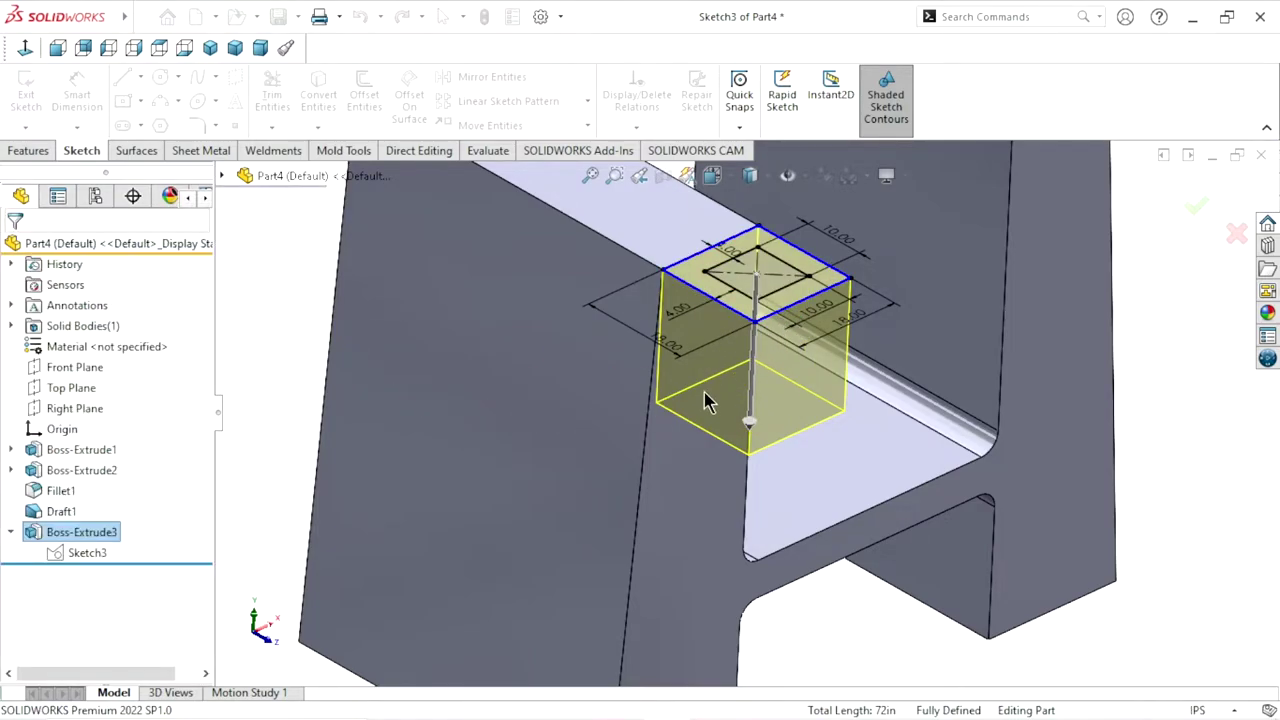
- Select Sketch3 in the feature tree to show it on top of the block
scroll(745, 422, "up", 5)
scroll(745, 422, "down", 2)
left_click(968, 445)
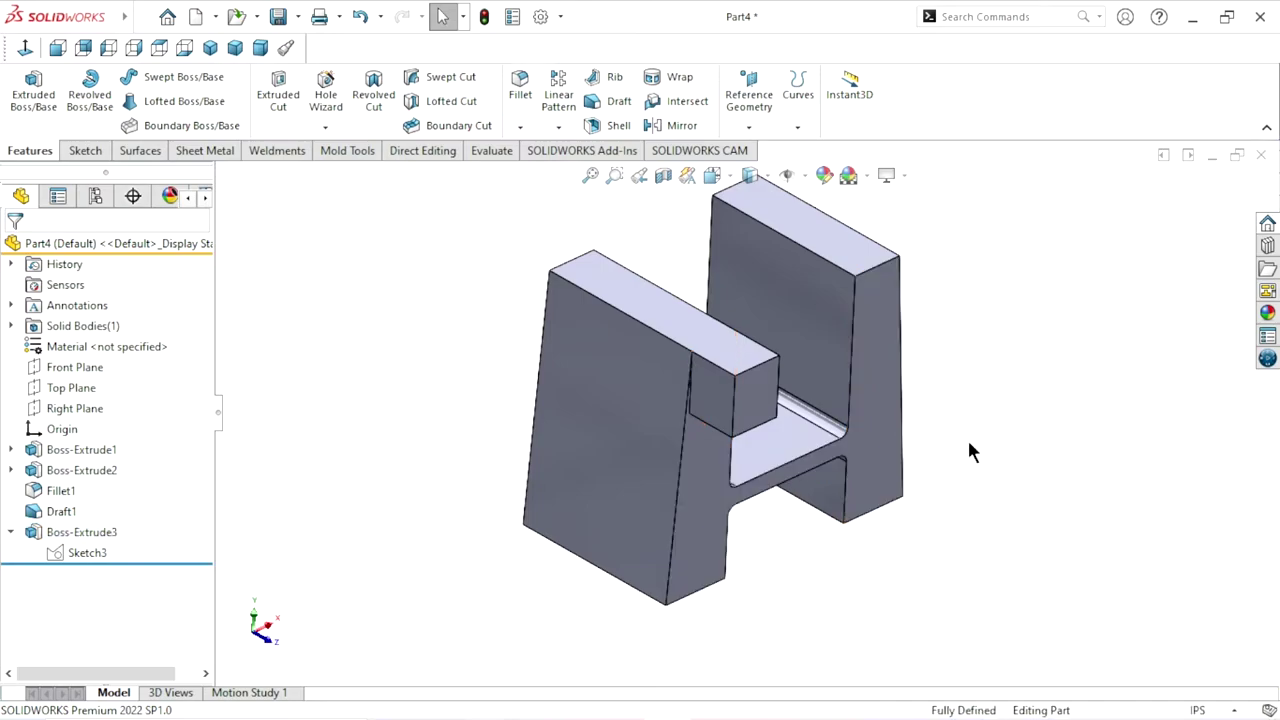
left_click(86, 553)
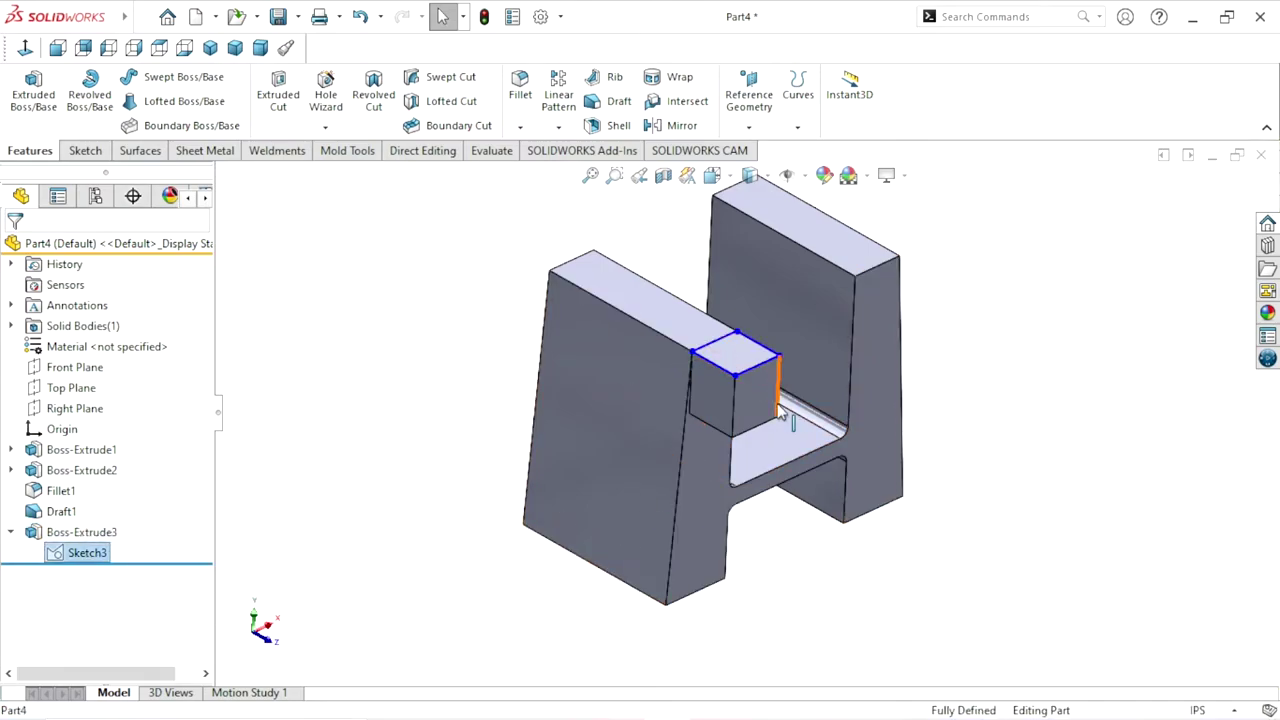
scroll(780, 405, "down", 3)
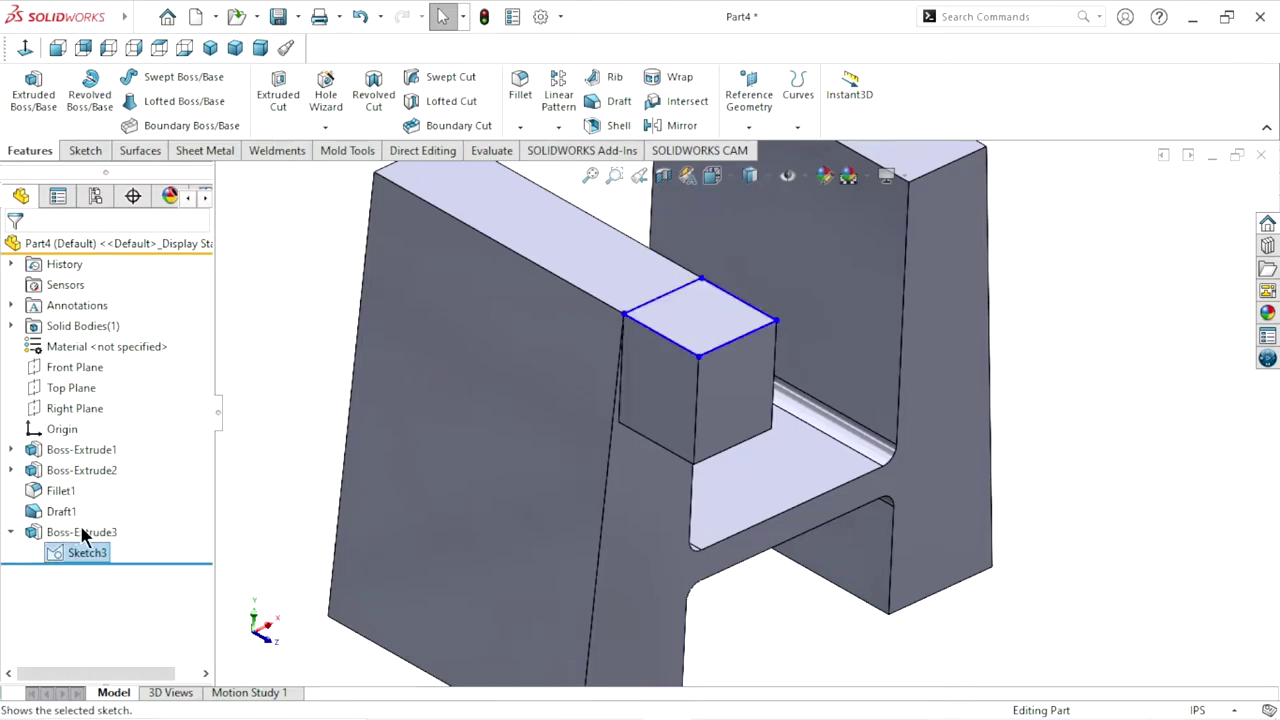
scroll(700, 405, "up", 3)
scroll(773, 375, "down", 3)
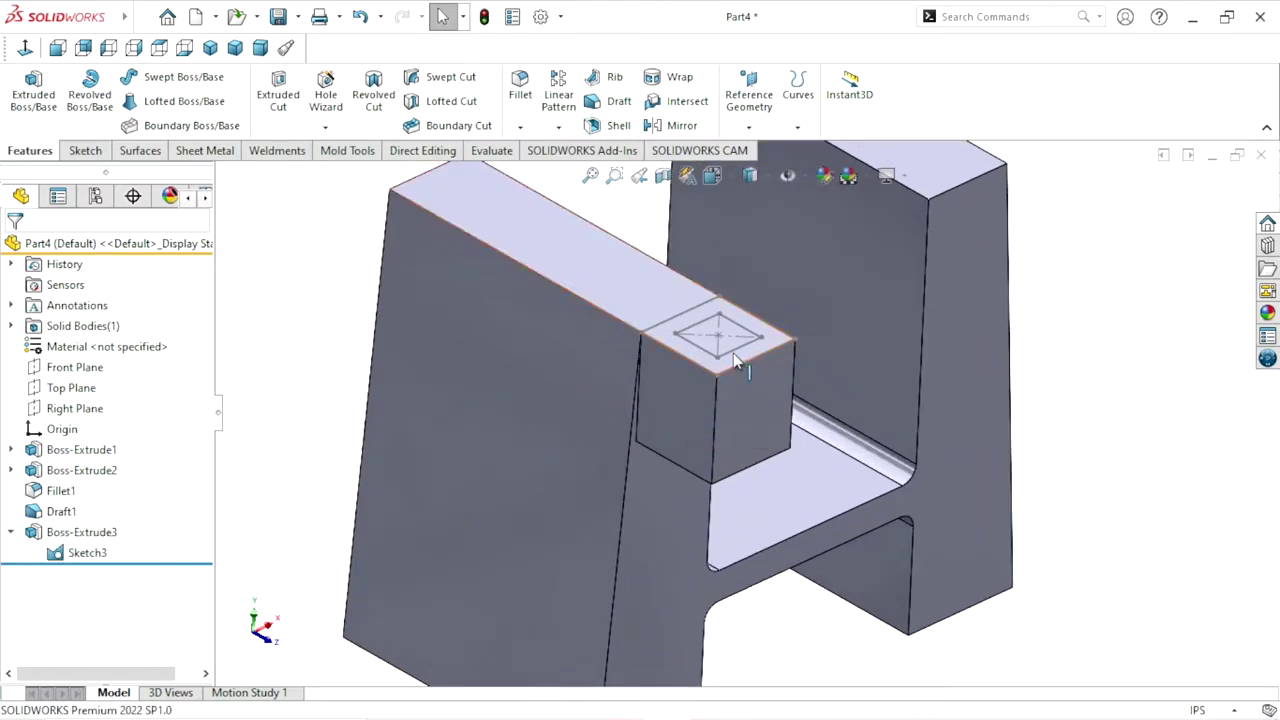
- Cut Sketch3's inner 10 in square 18 in deep into the block as Cut-Extrude1
left_click(736, 351)
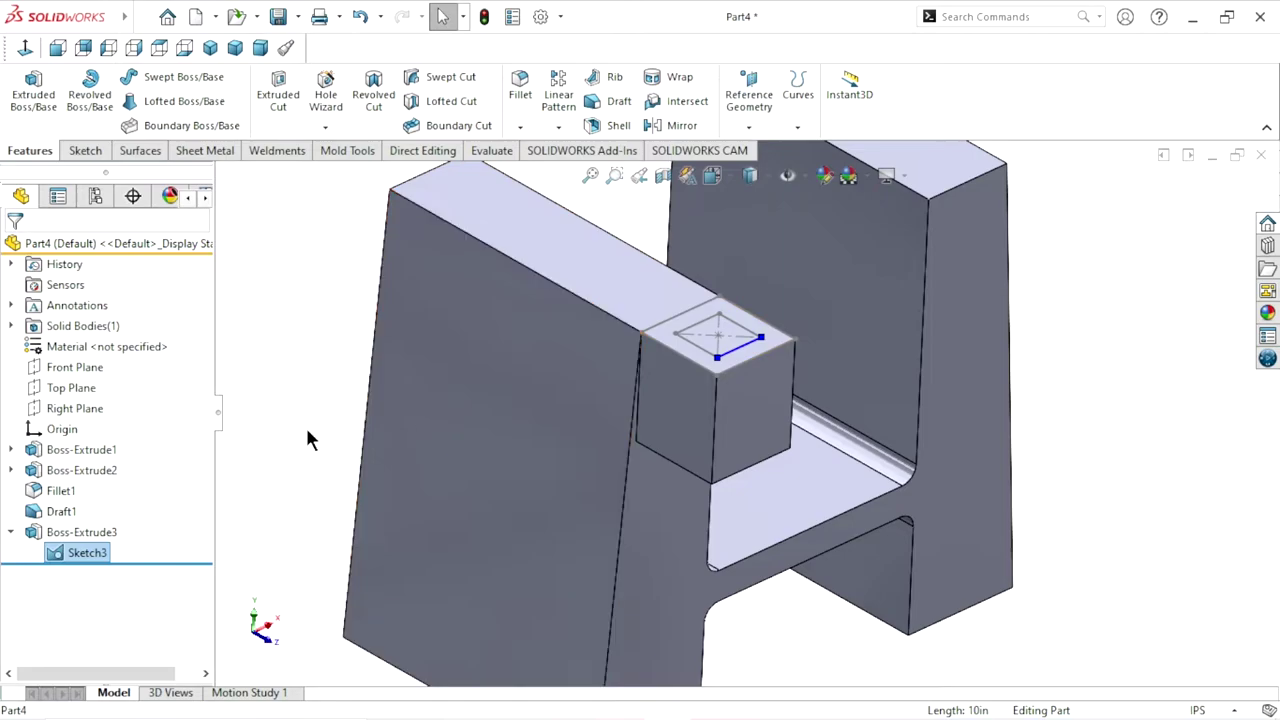
left_click(308, 438)
left_click(727, 329)
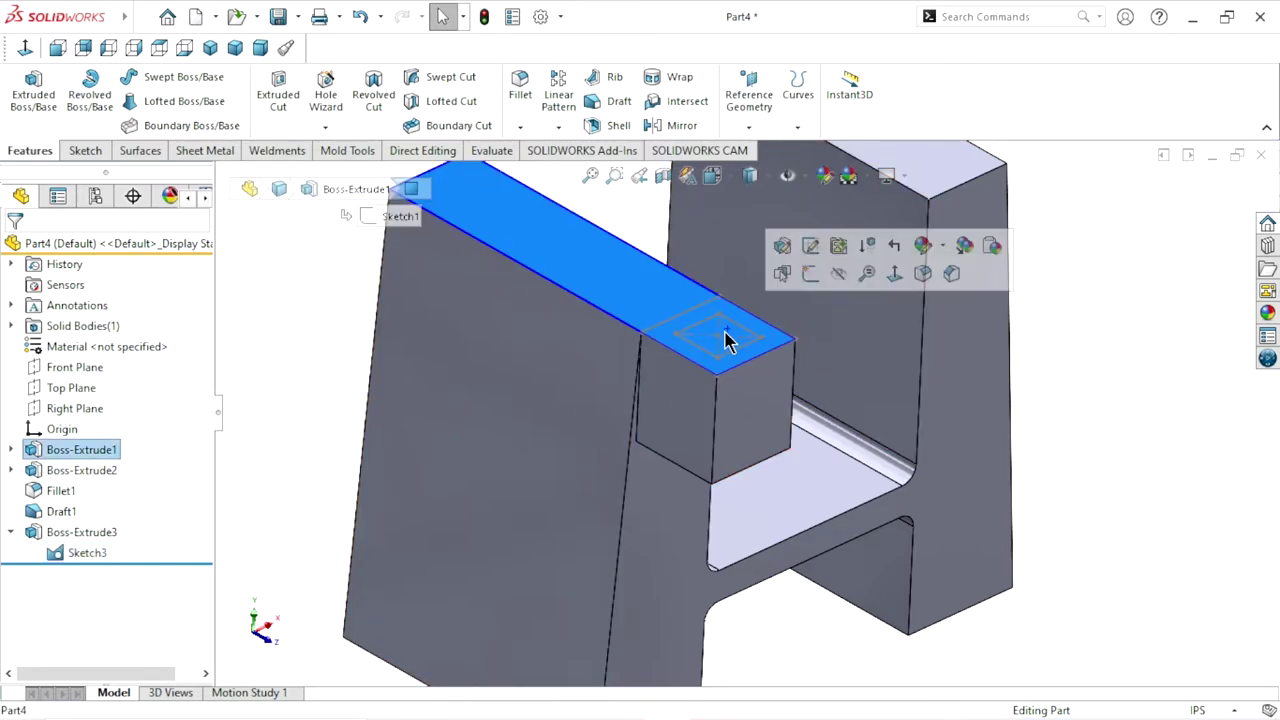
left_click(271, 442)
scroll(711, 367, "down", 3)
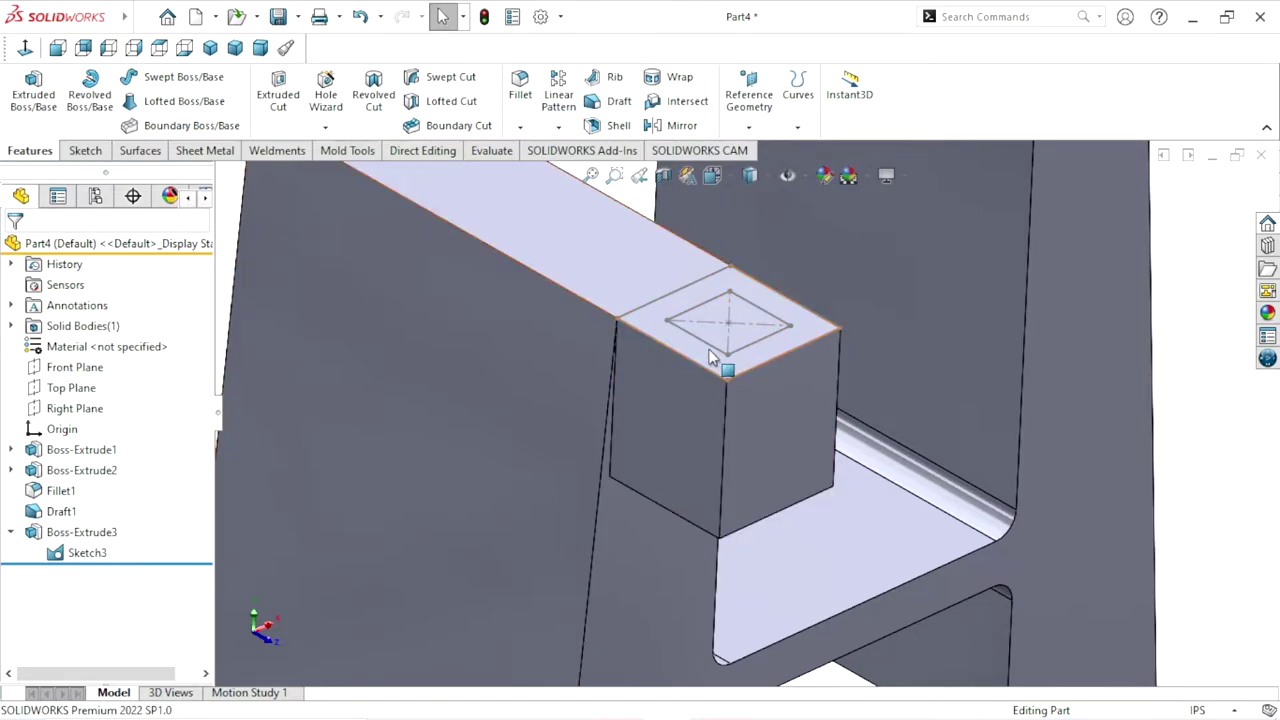
left_click(713, 350)
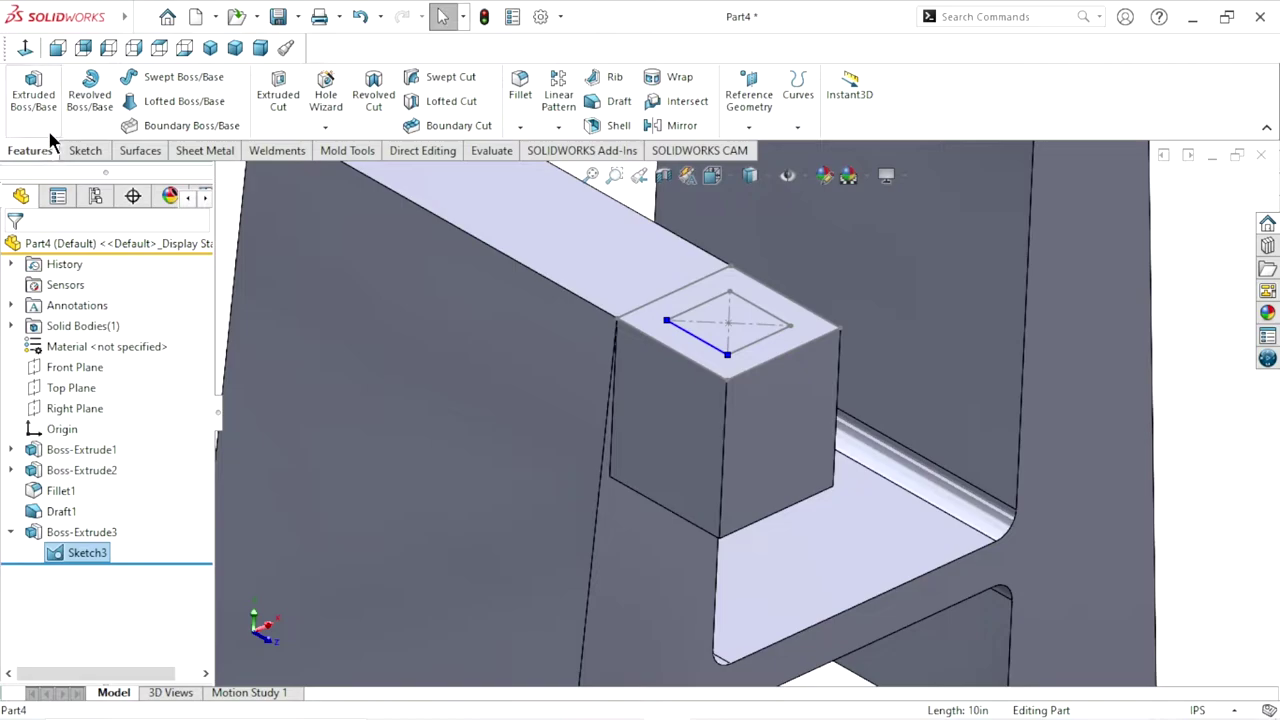
left_click(295, 92)
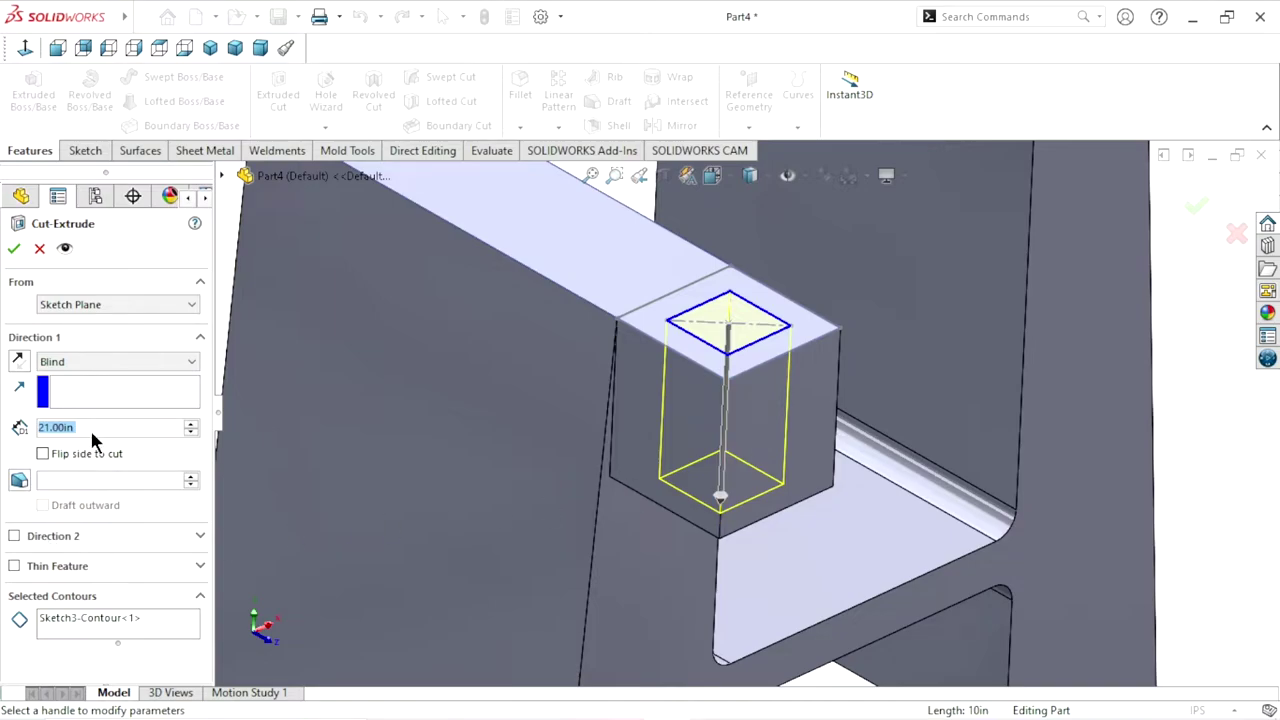
left_click(107, 429)
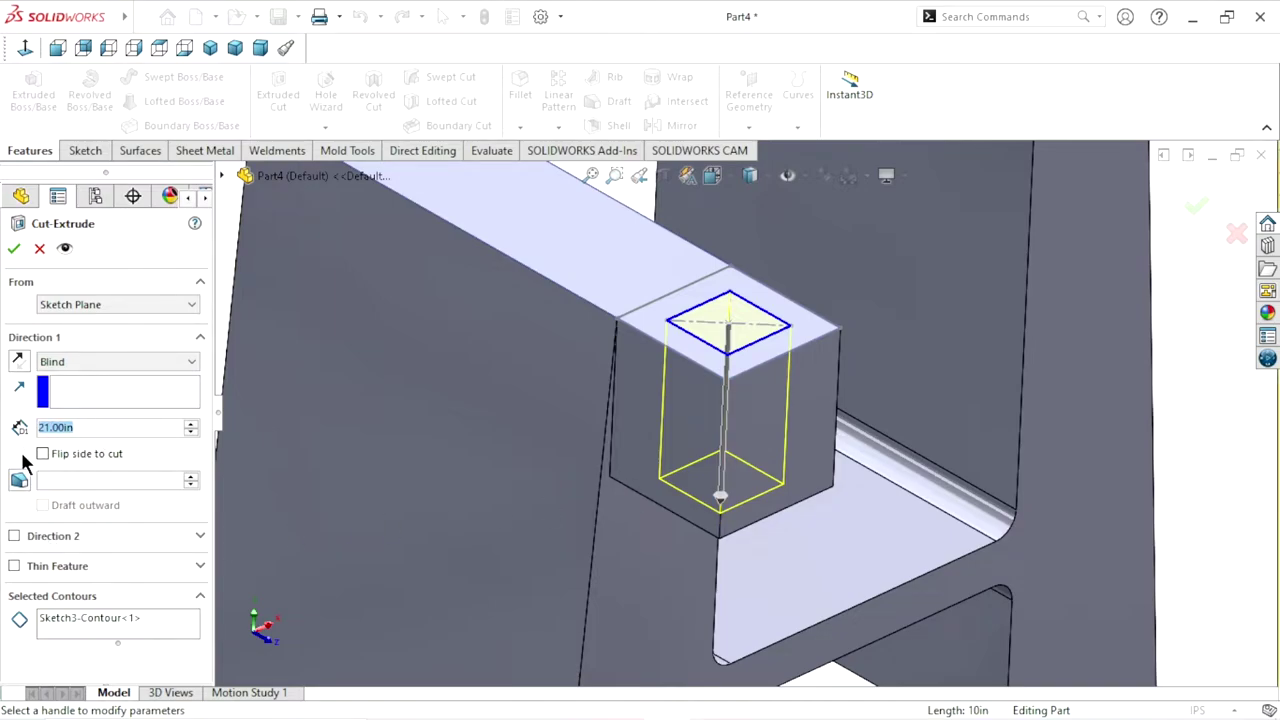
type("18")
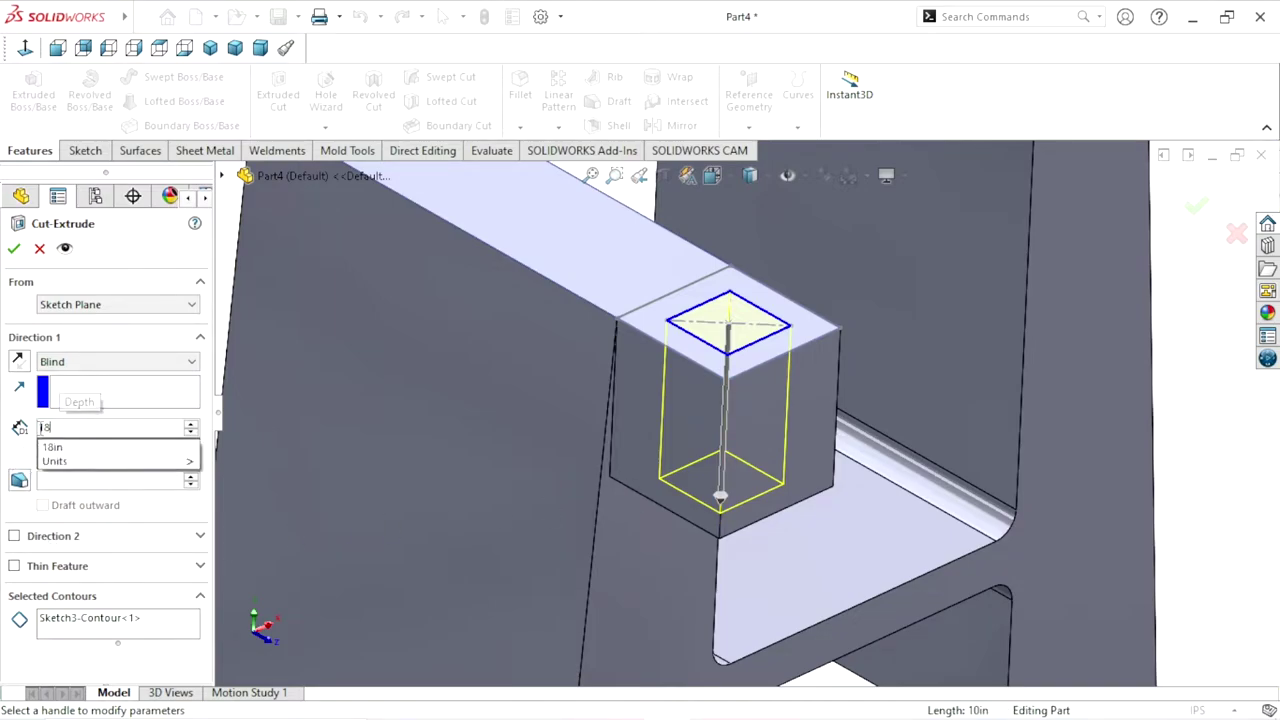
left_click(13, 250)
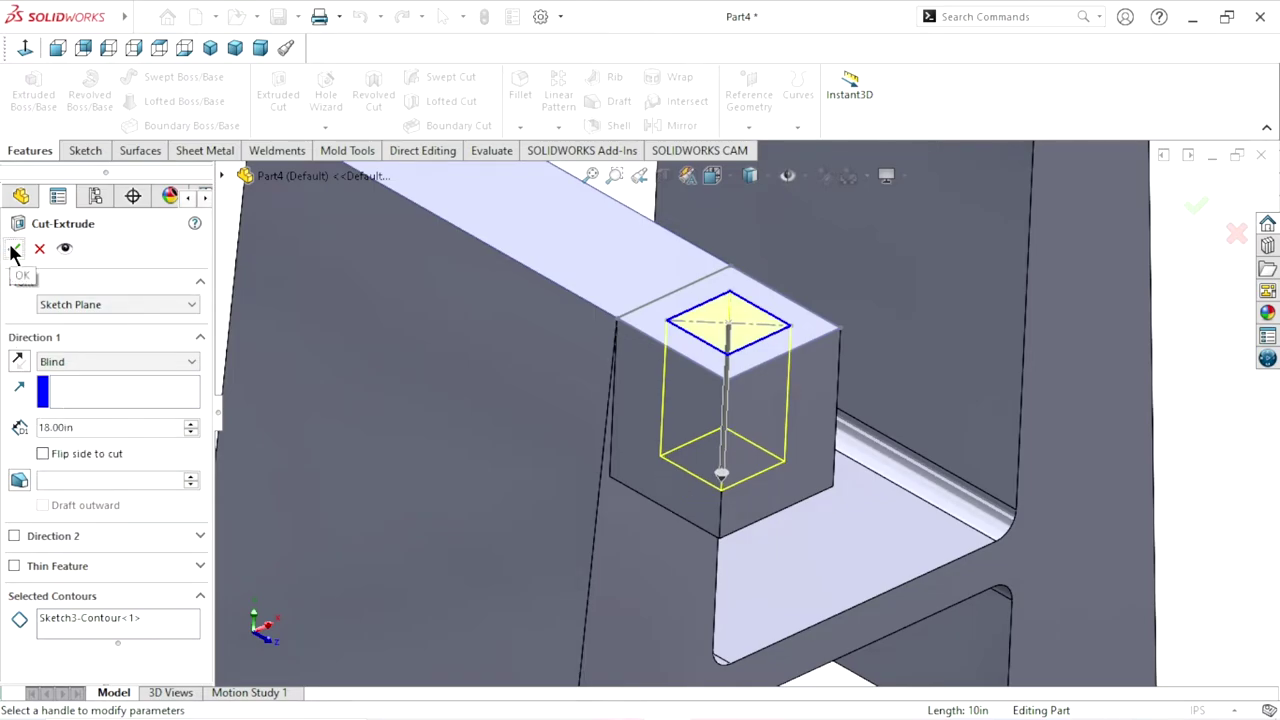
left_click(13, 250)
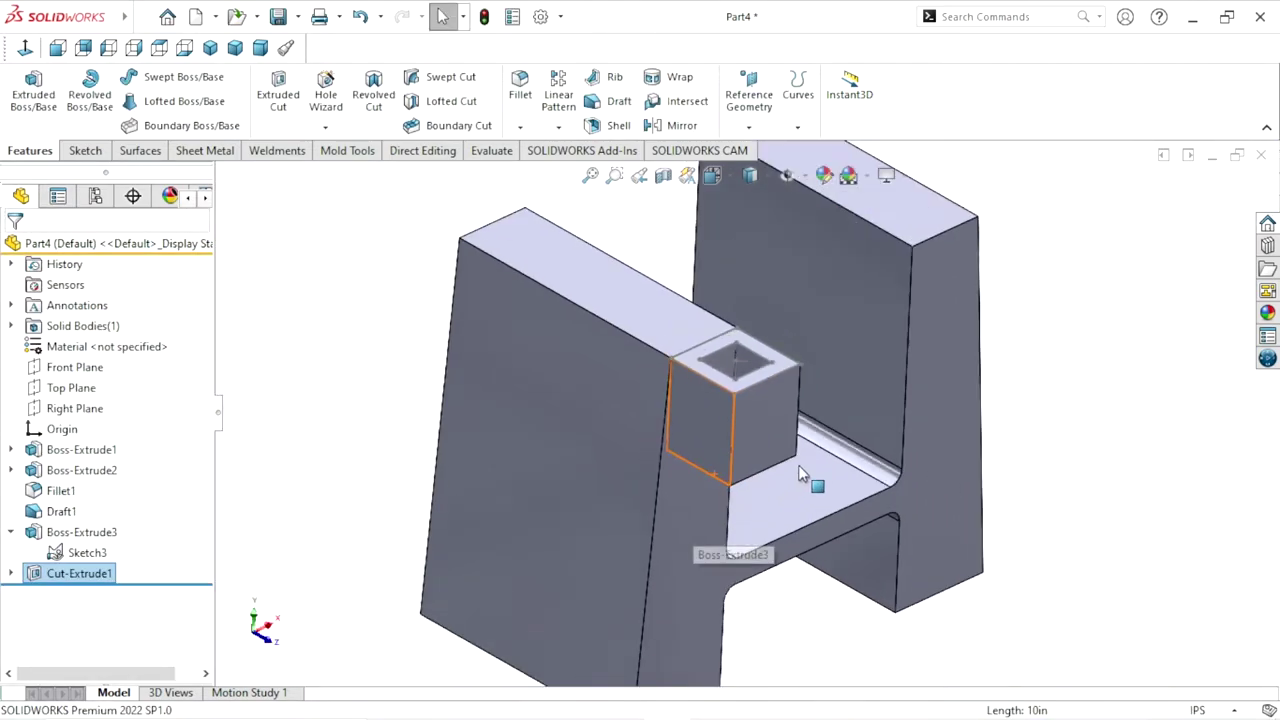
- Hide Sketch3 and orbit to view the H-shaped part from the front
left_click(58, 553)
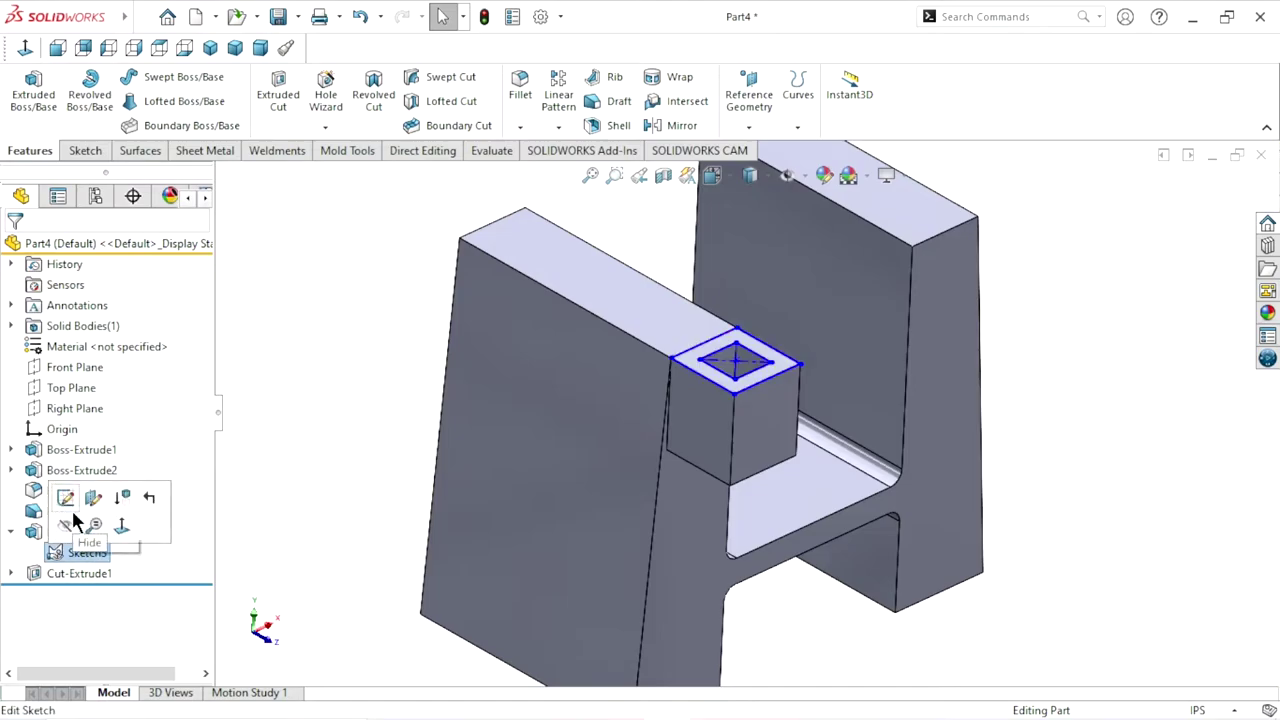
left_click(62, 514)
scroll(815, 399, "down", 3)
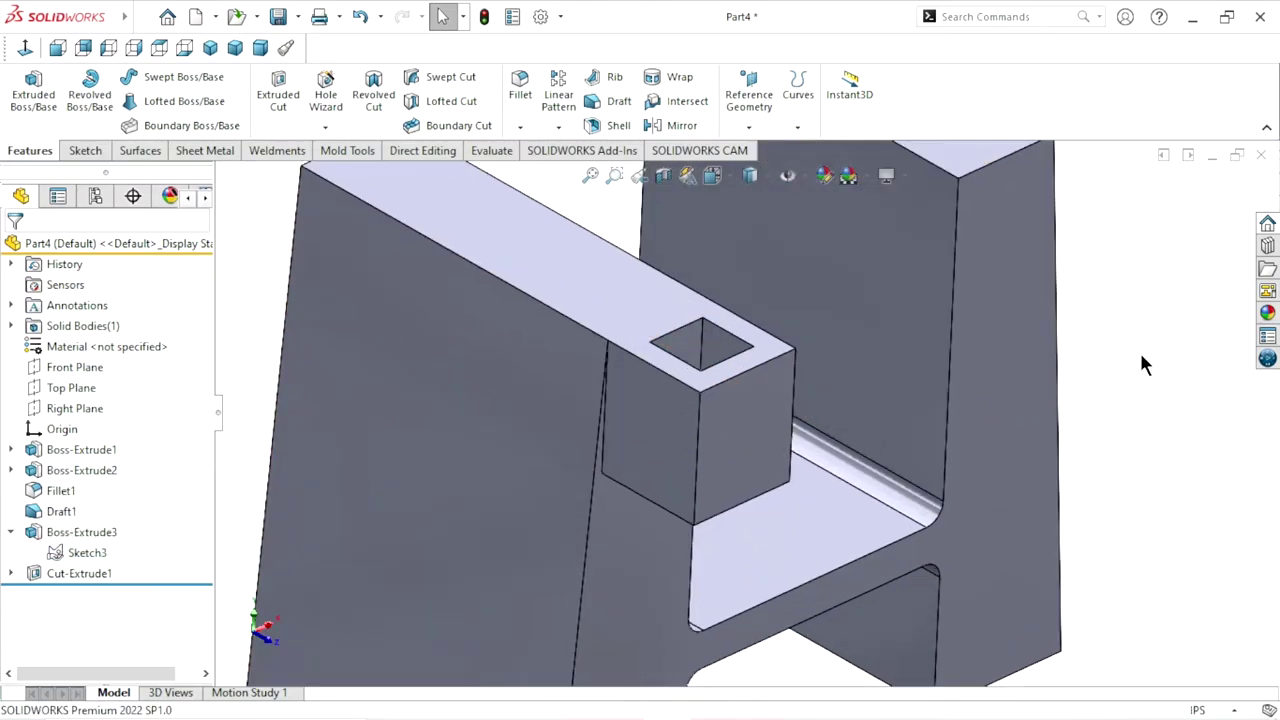
middle_click_drag(1115, 434, 1120, 538)
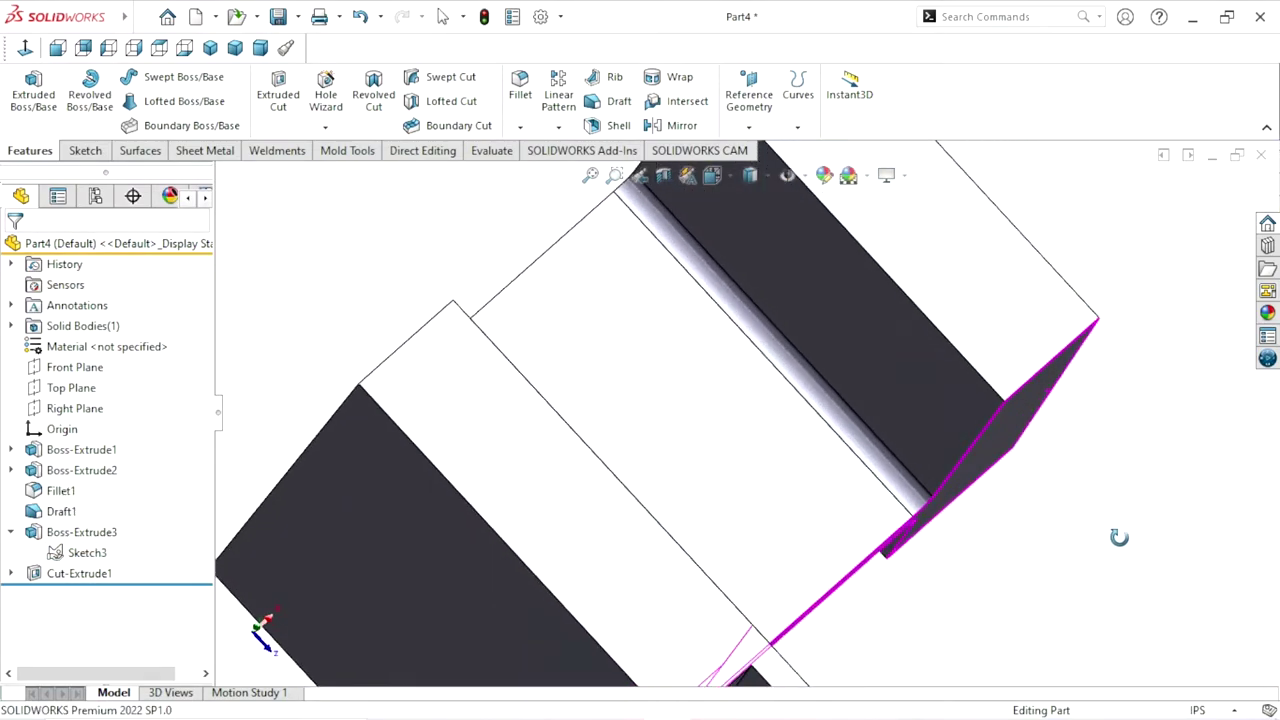
scroll(740, 566, "up", 3)
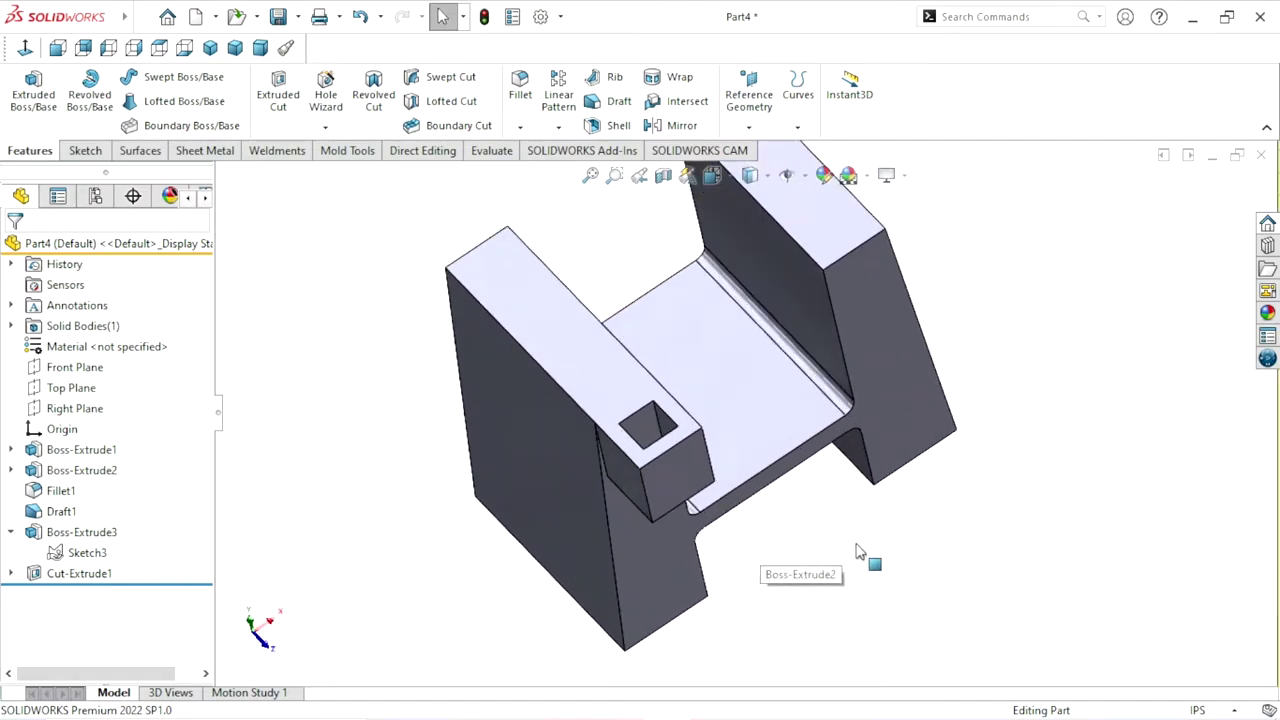
mouse_move(866, 560)
middle_mouse_down()
mouse_move(846, 455)
mouse_move(843, 505)
middle_mouse_up()
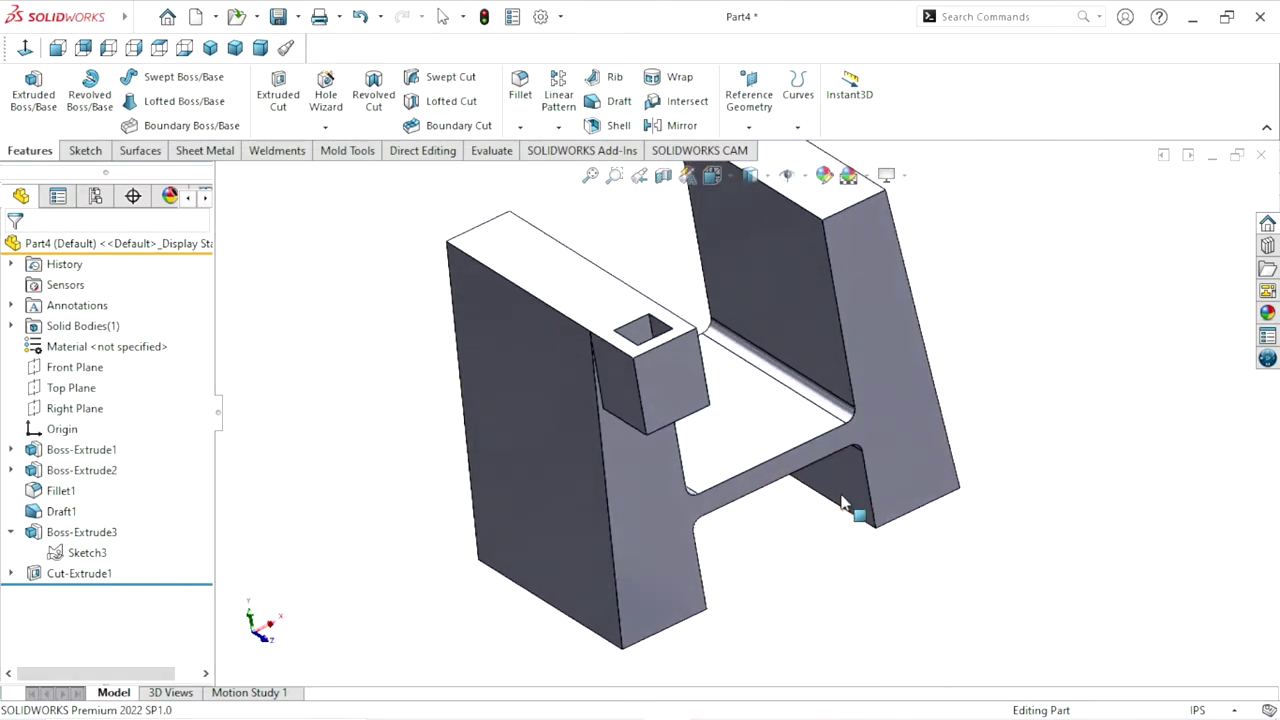
- Start Sketch4 on the crossbar's top face and convert Sketch3's squares into it
left_click(706, 470)
left_click(762, 422)
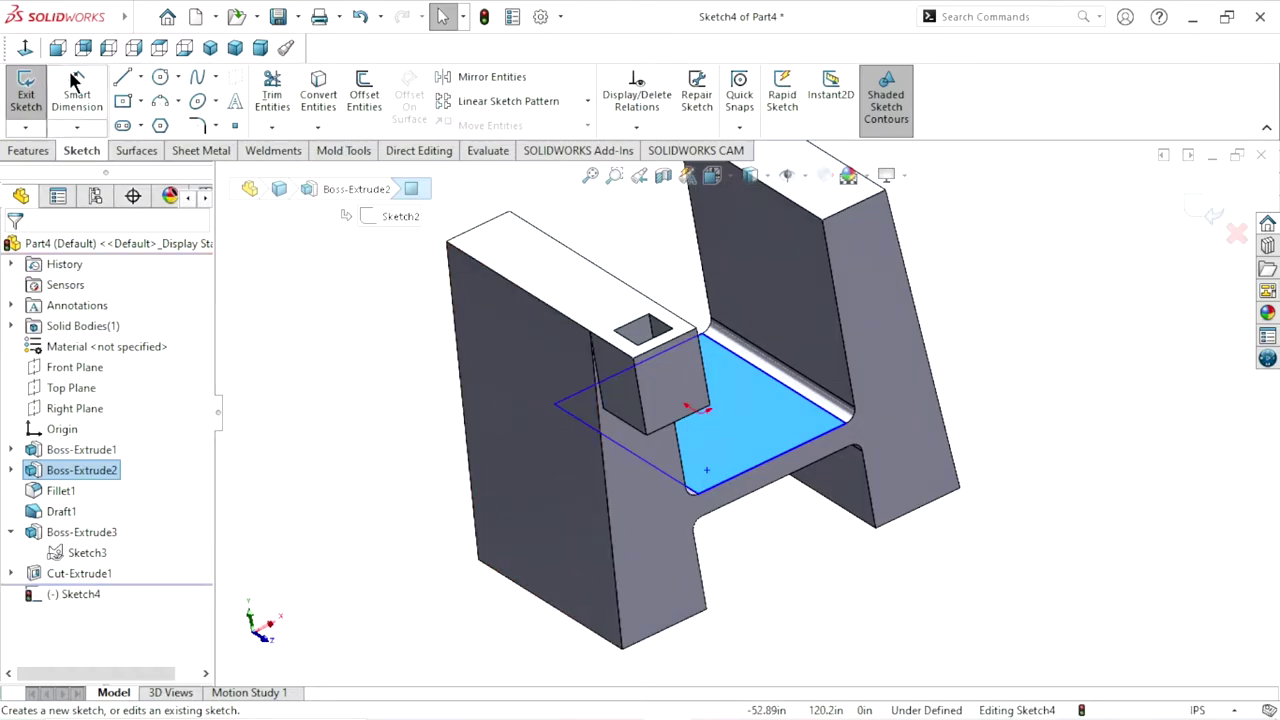
left_click(25, 48)
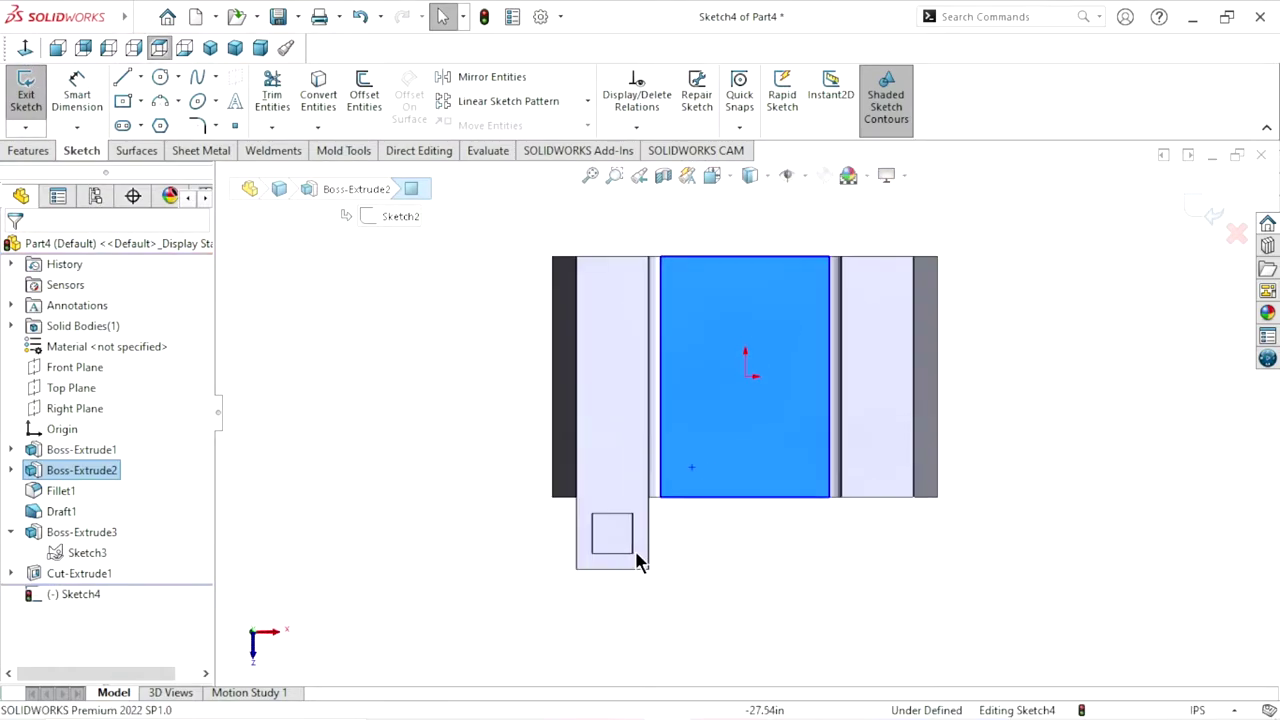
scroll(637, 560, "down", 3)
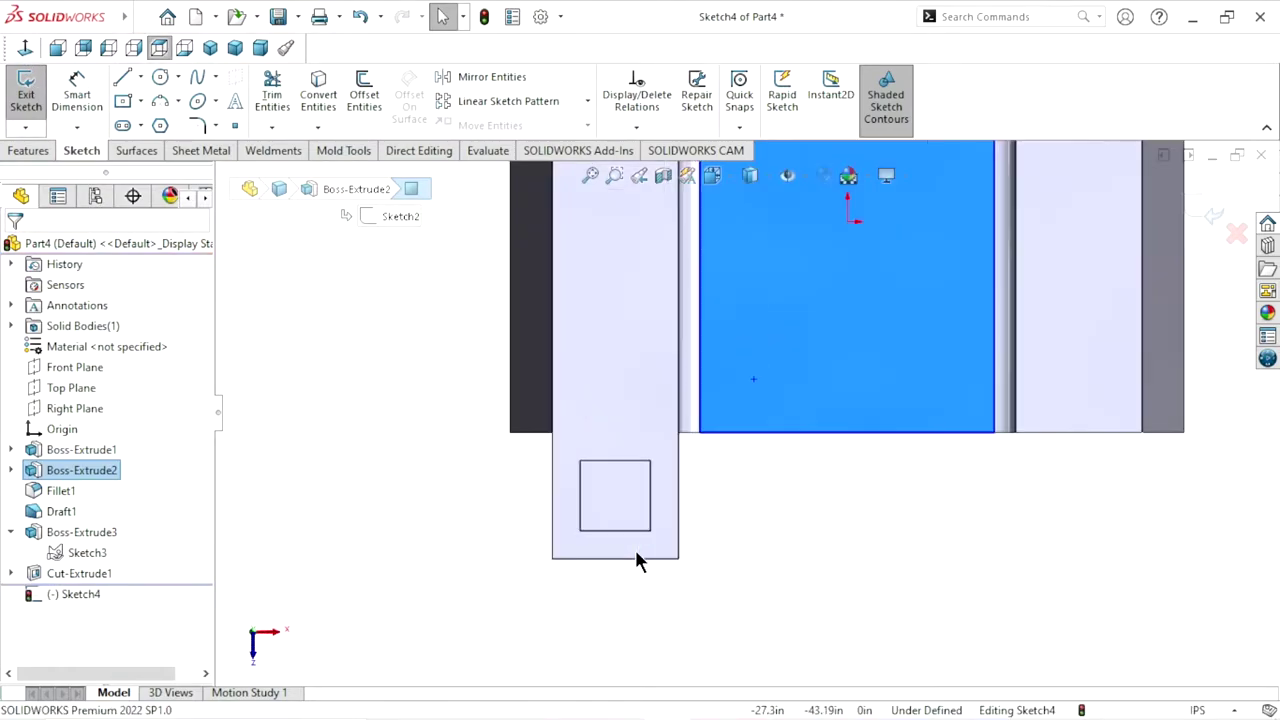
left_click(94, 556)
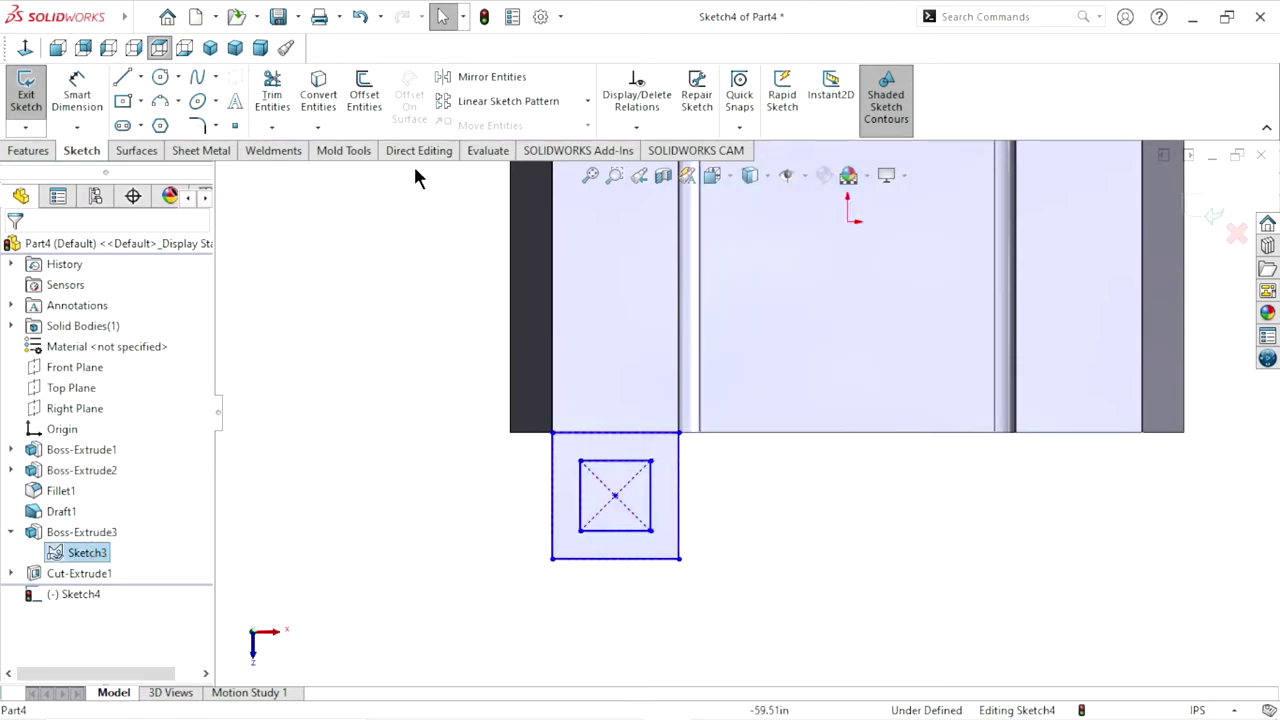
left_click(313, 100)
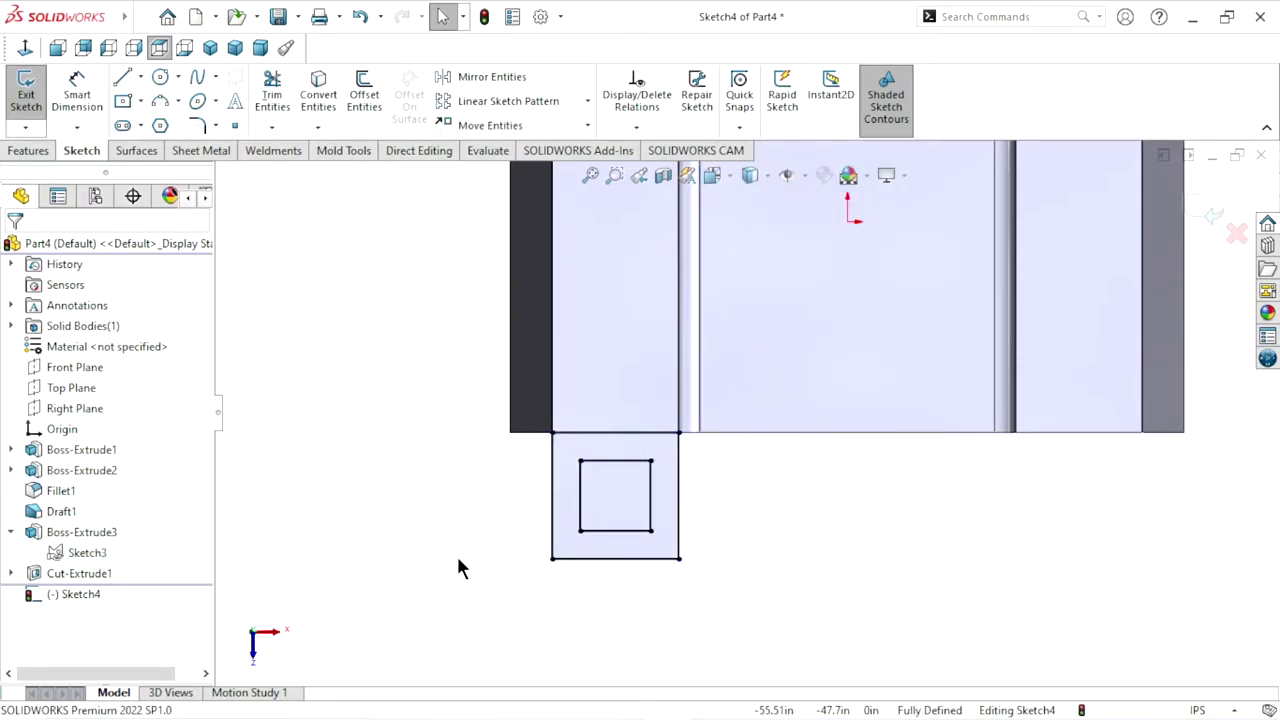
left_click(27, 151)
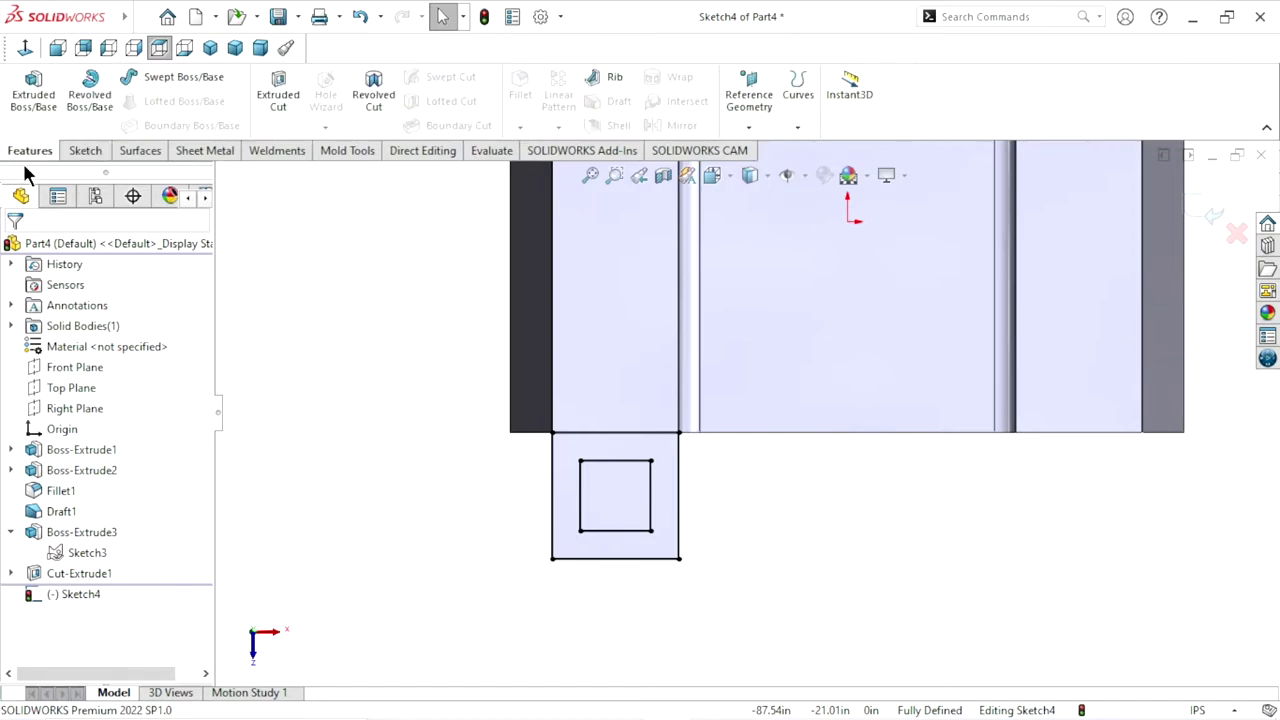
- Extrude only Sketch4's outer square 21 in downward as Boss-Extrude4
left_click(38, 108)
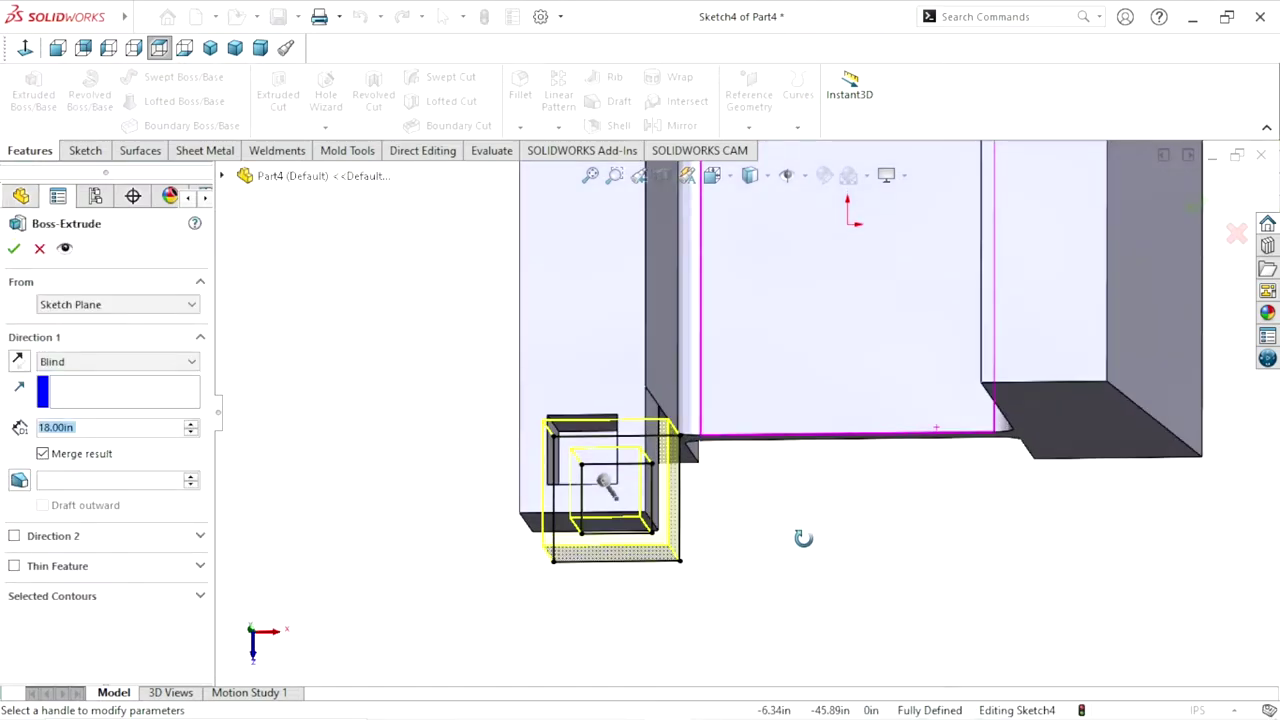
middle_click_drag(845, 425, 843, 323)
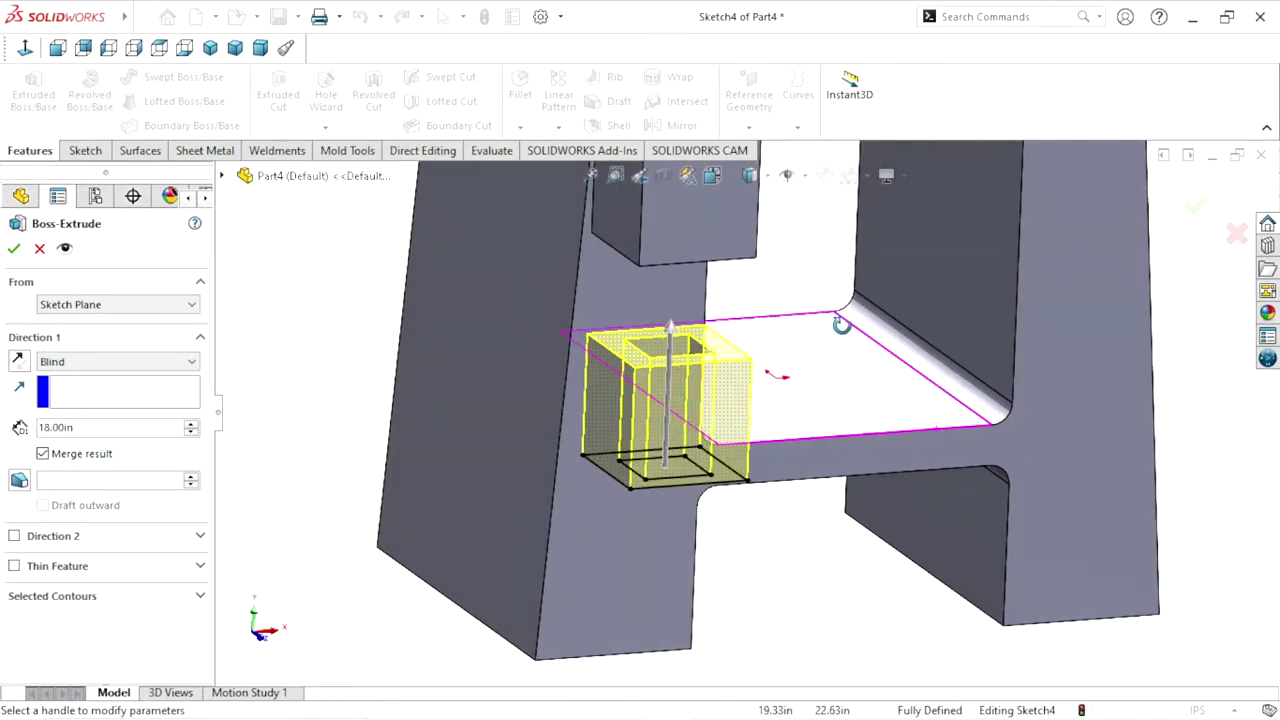
left_click(22, 362)
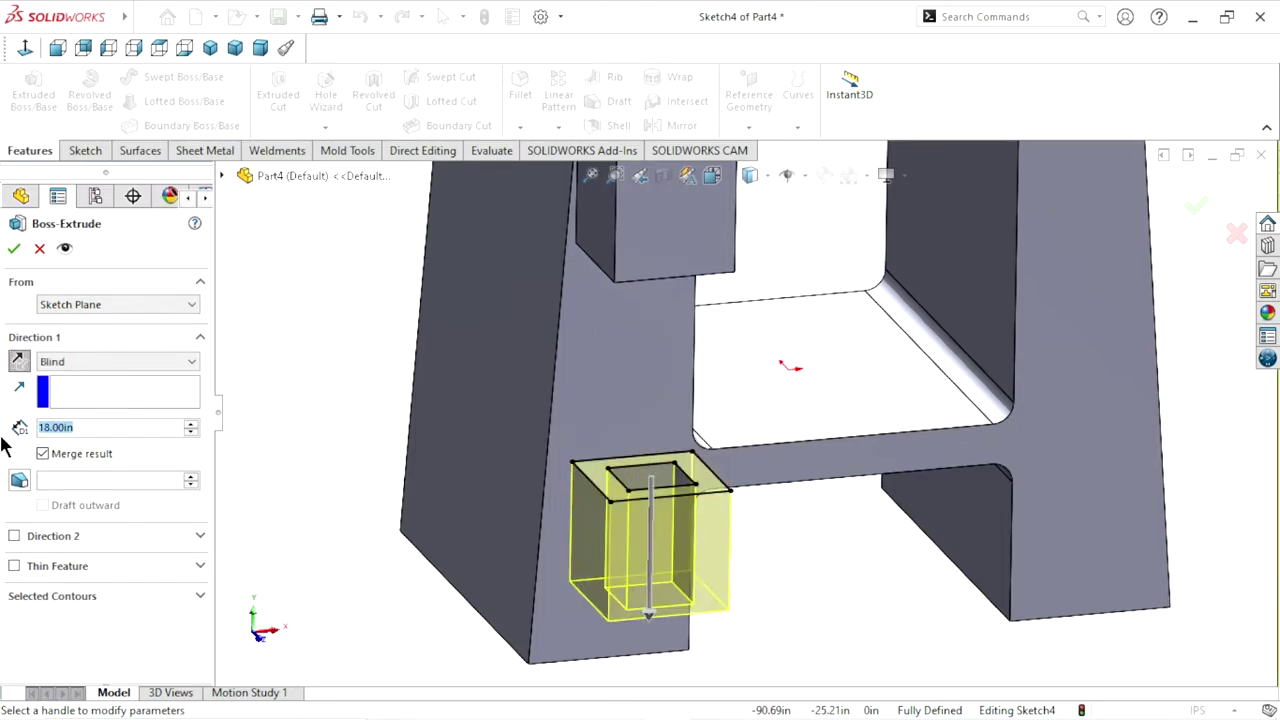
type("21")
key("Return")
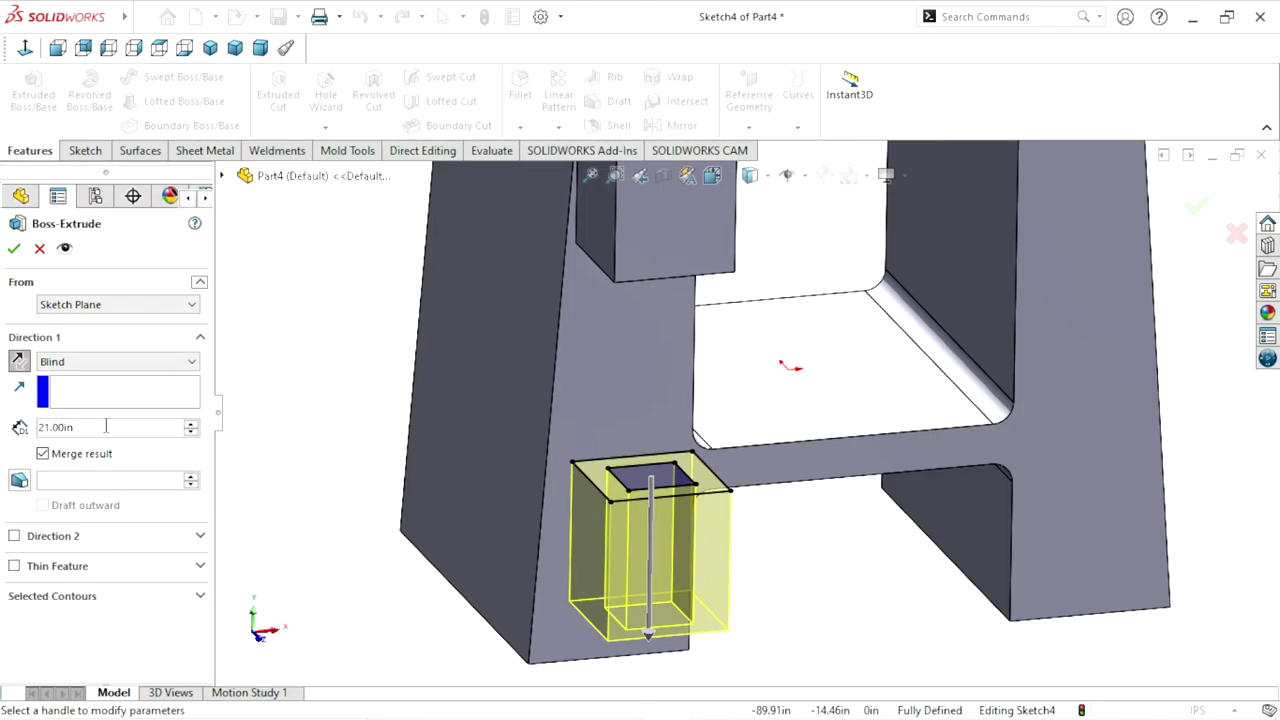
left_click(108, 592)
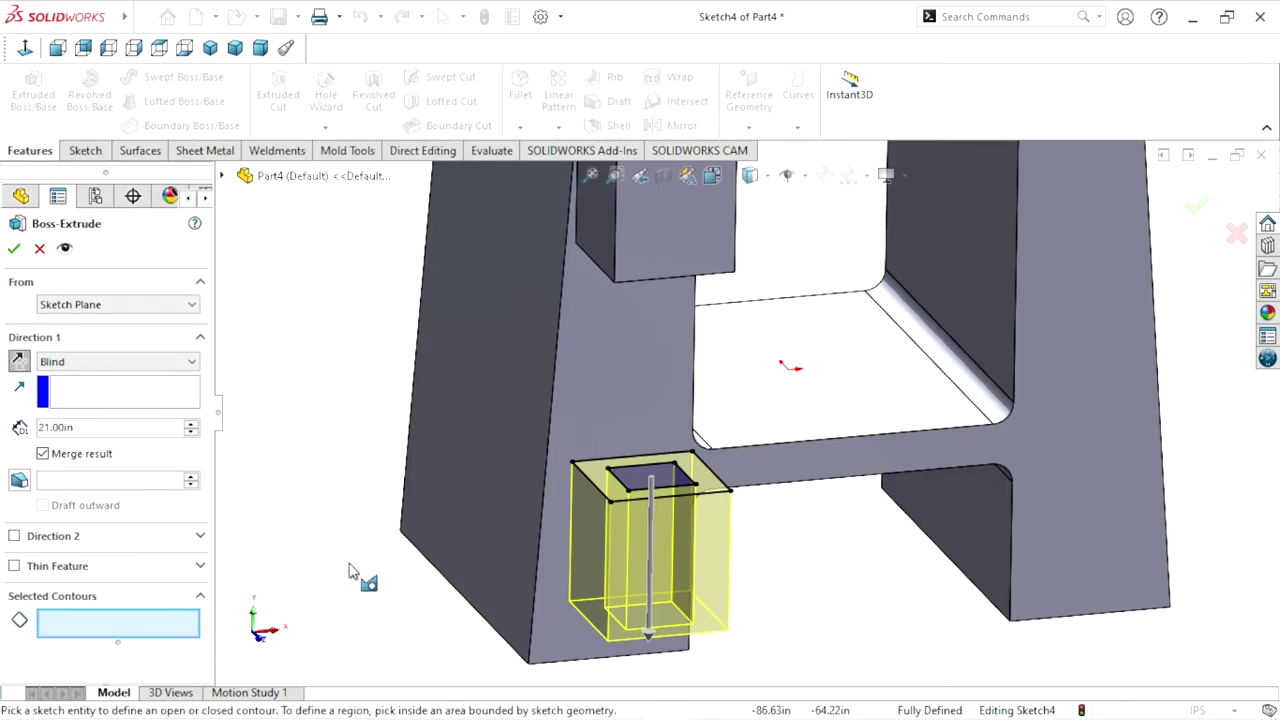
middle_click_drag(337, 518, 384, 562)
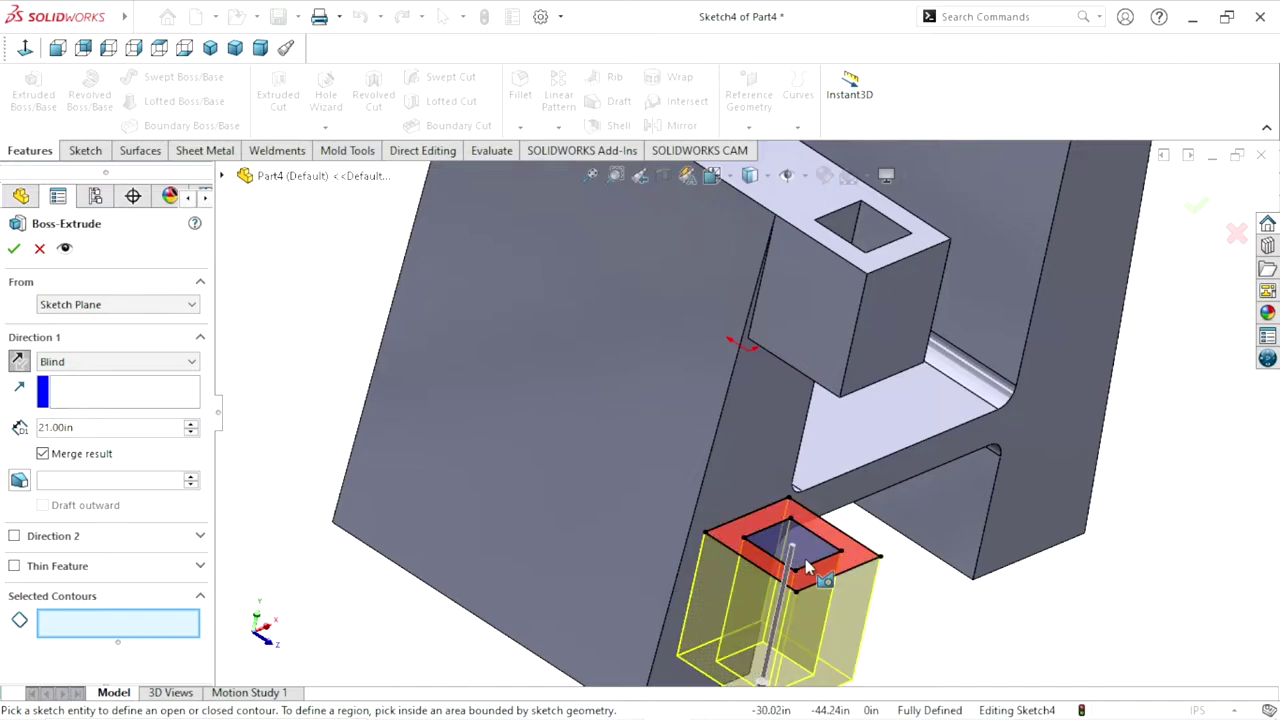
left_click(759, 566)
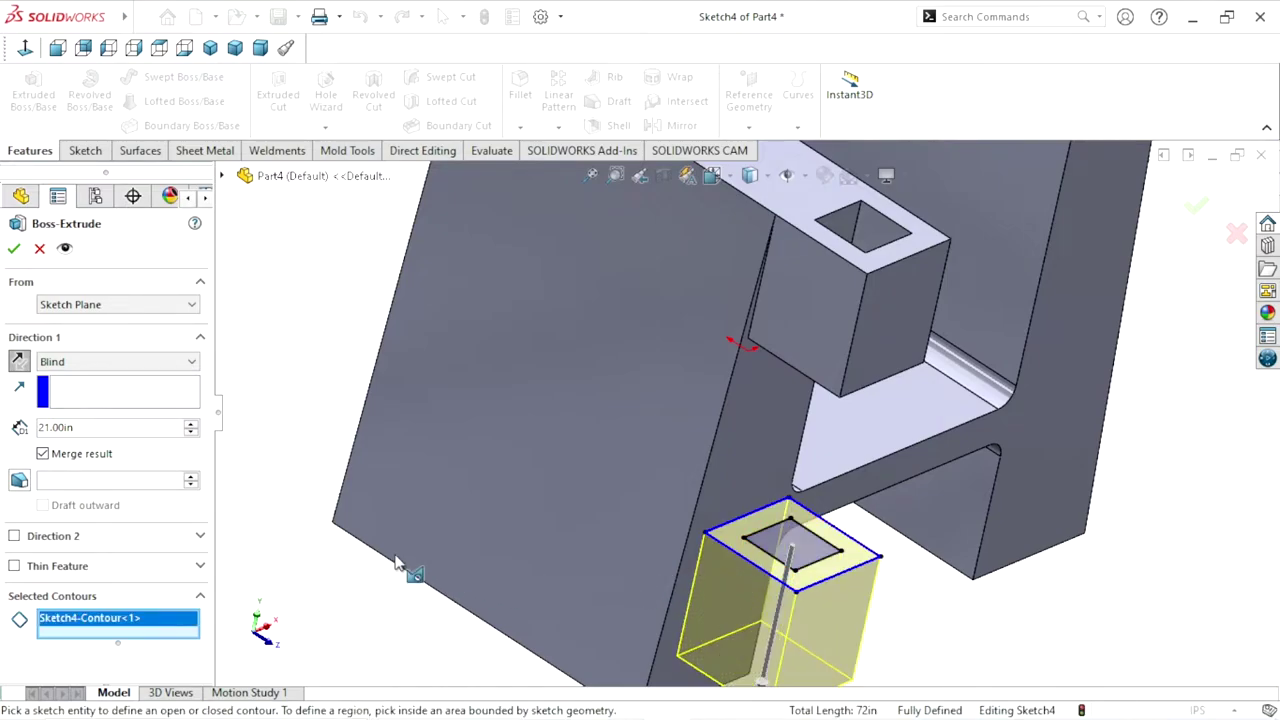
left_click(14, 250)
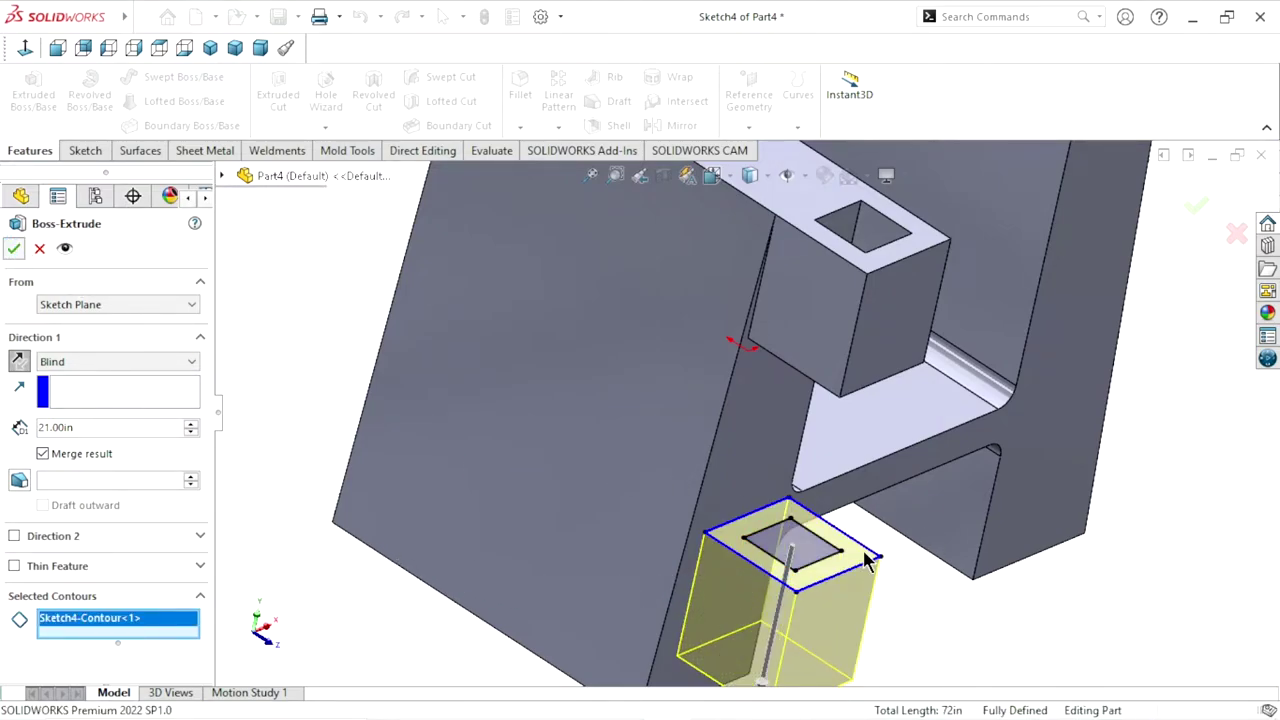
scroll(774, 551, "down", 1)
left_click(1021, 482)
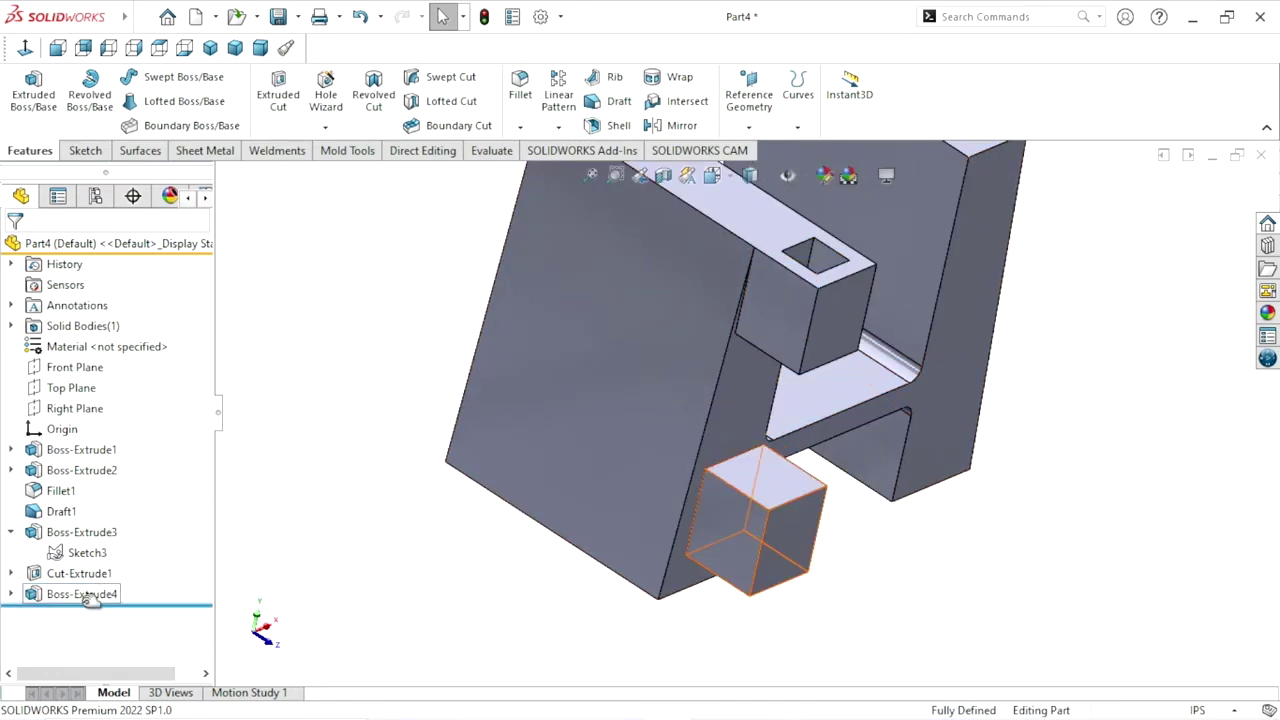
- Expand Boss-Extrude4 and show Sketch4 so its inner square appears on the lower block
left_click(82, 553)
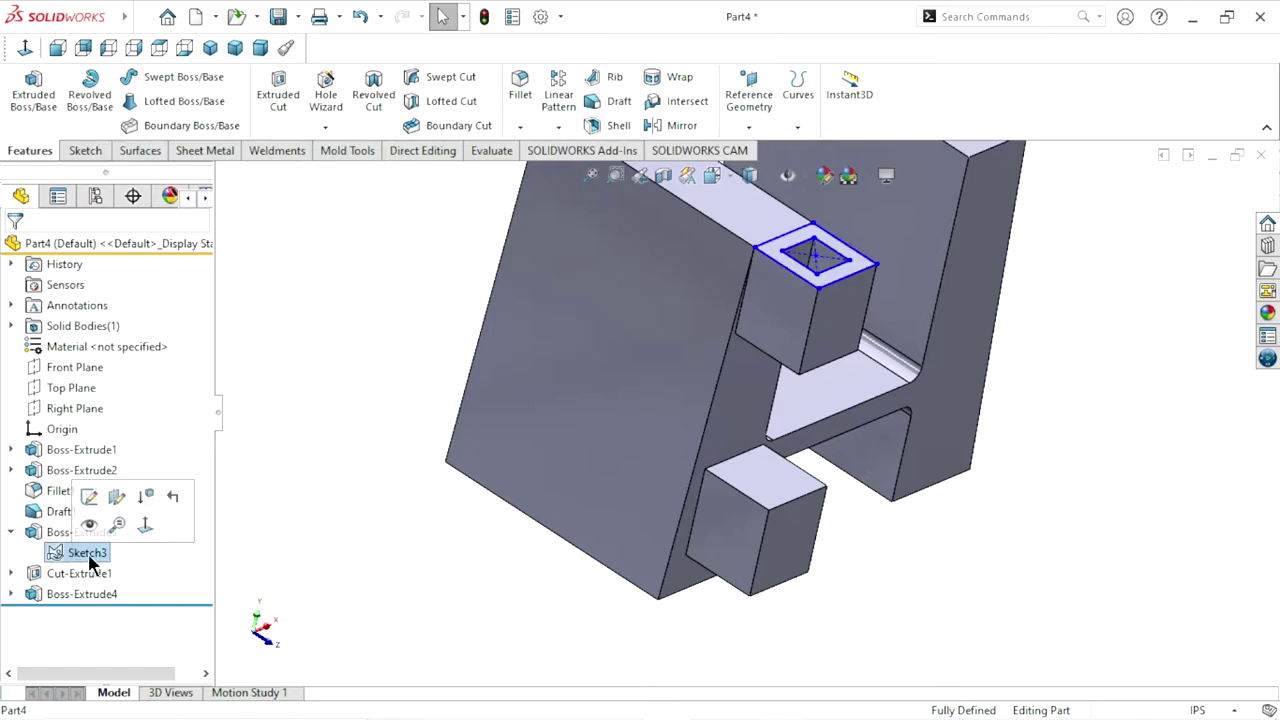
left_click(314, 573)
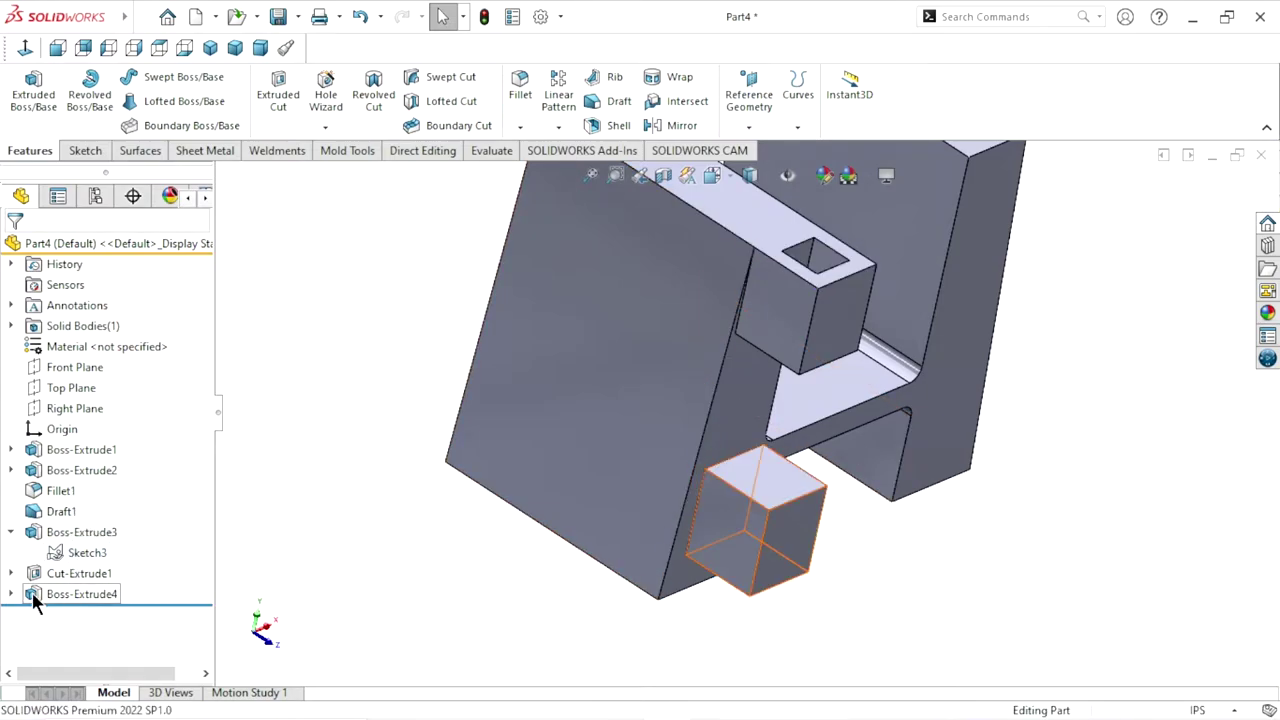
left_click(10, 594)
left_click(57, 610)
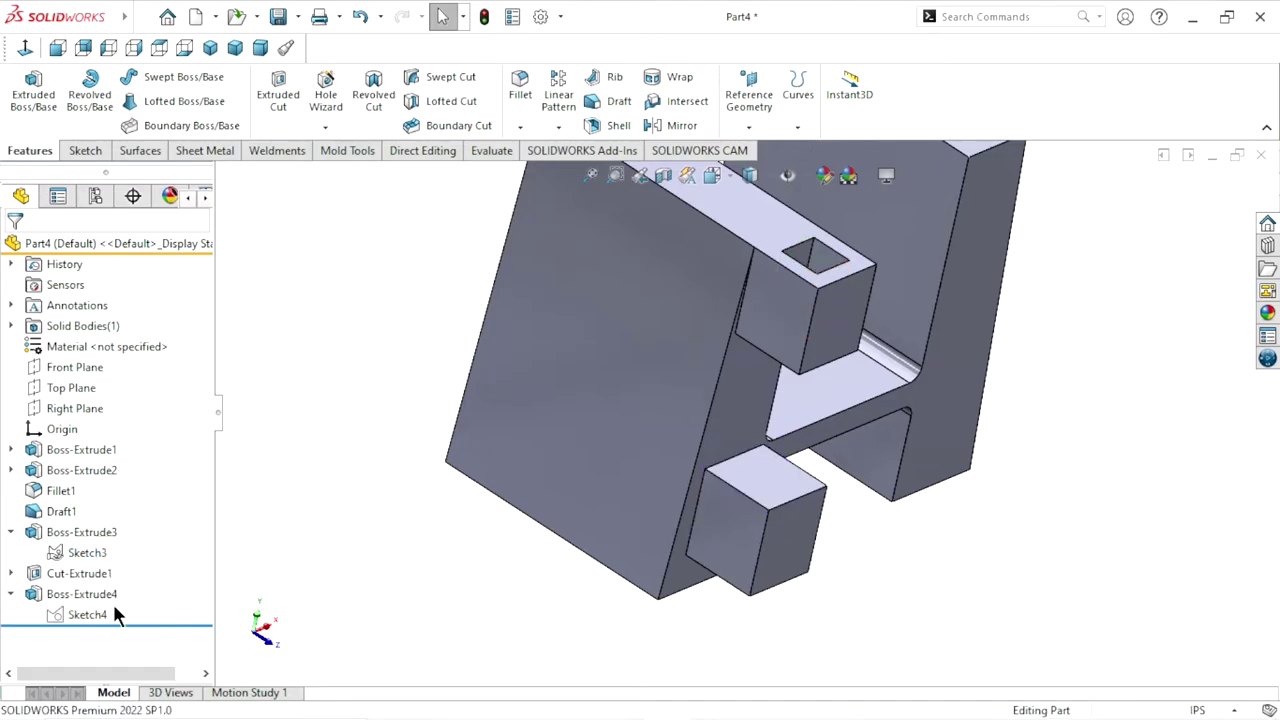
left_click(83, 615)
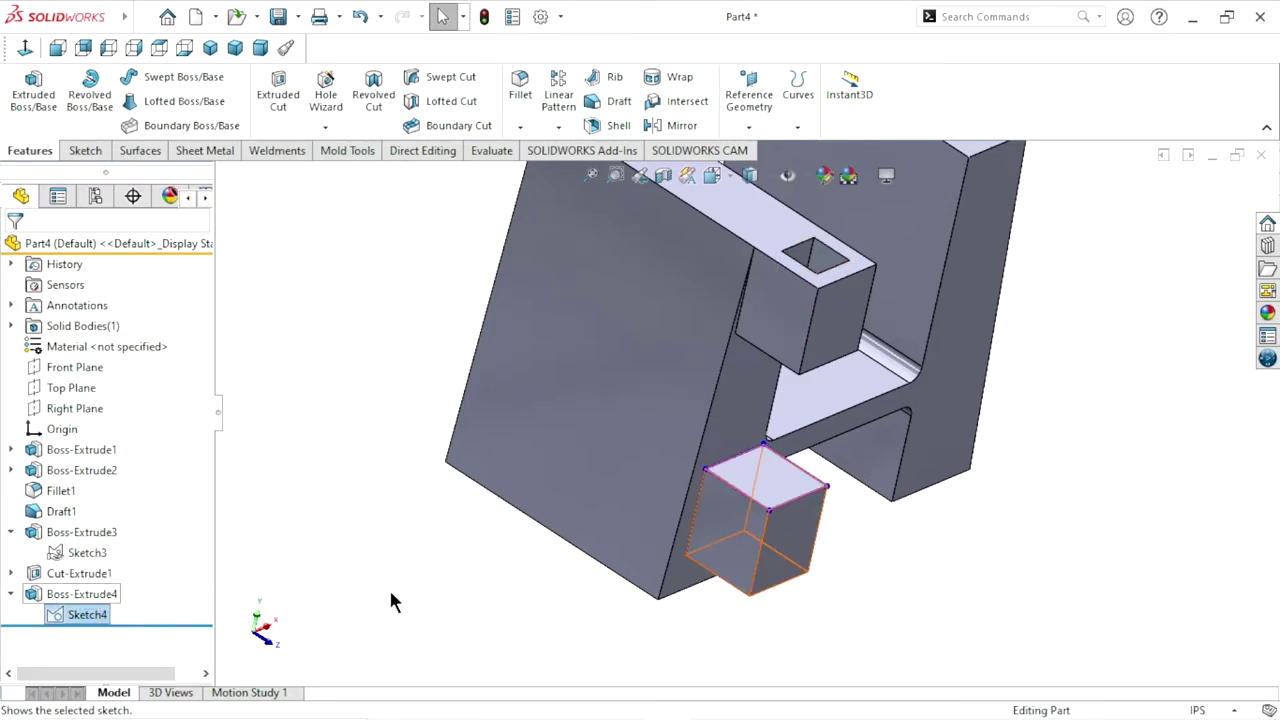
left_click(388, 586)
scroll(801, 525, "down", 3)
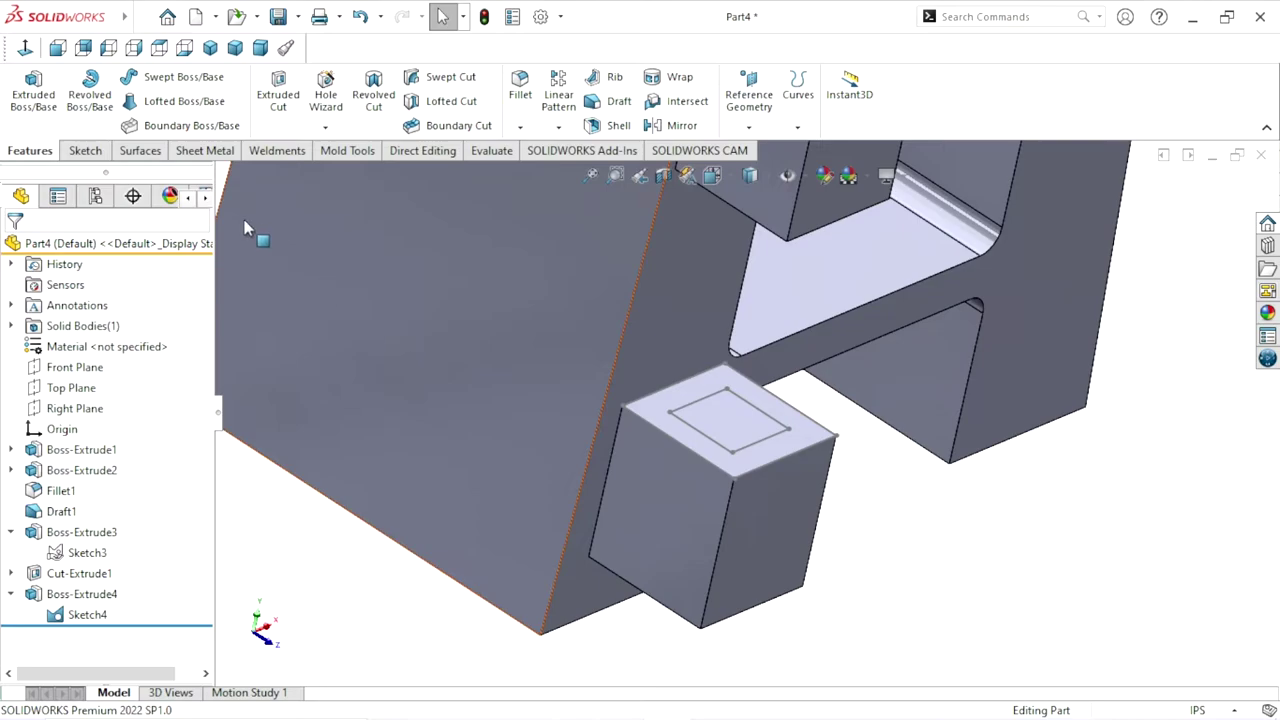
- Cut Sketch4's inner square 18 in deep into the lower block as Cut-Extrude2
left_click(290, 110)
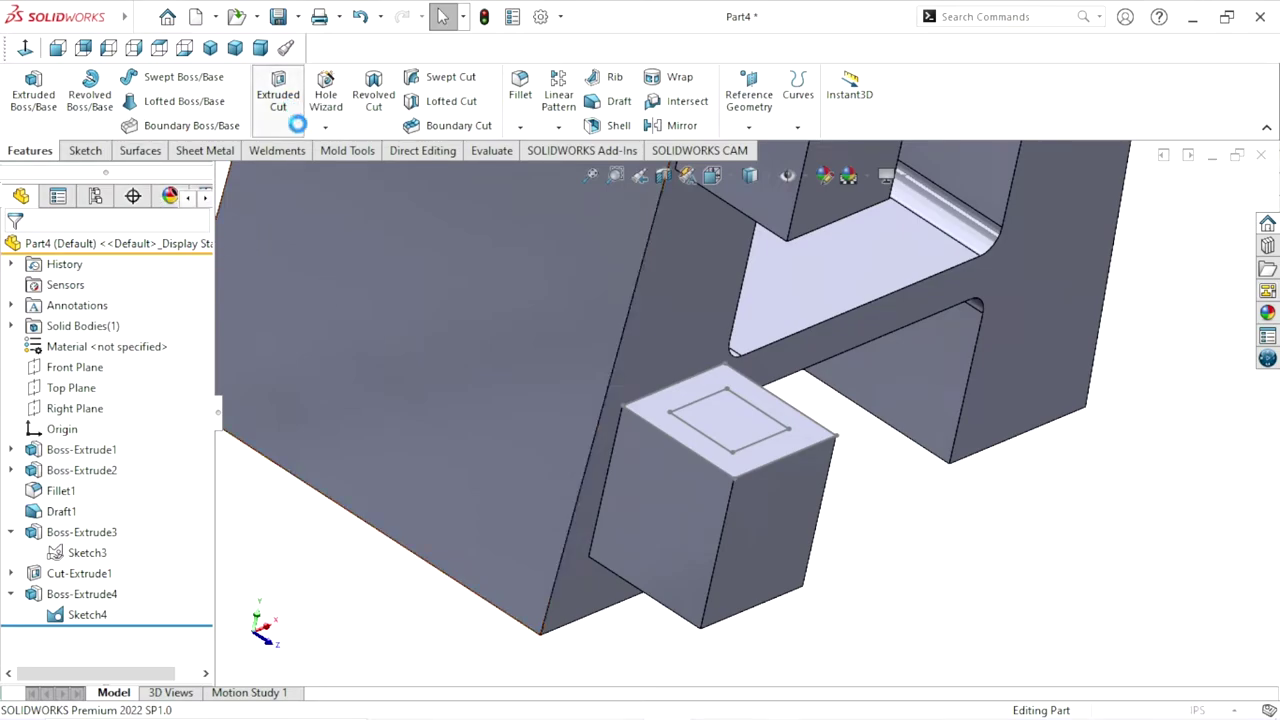
left_click(759, 446)
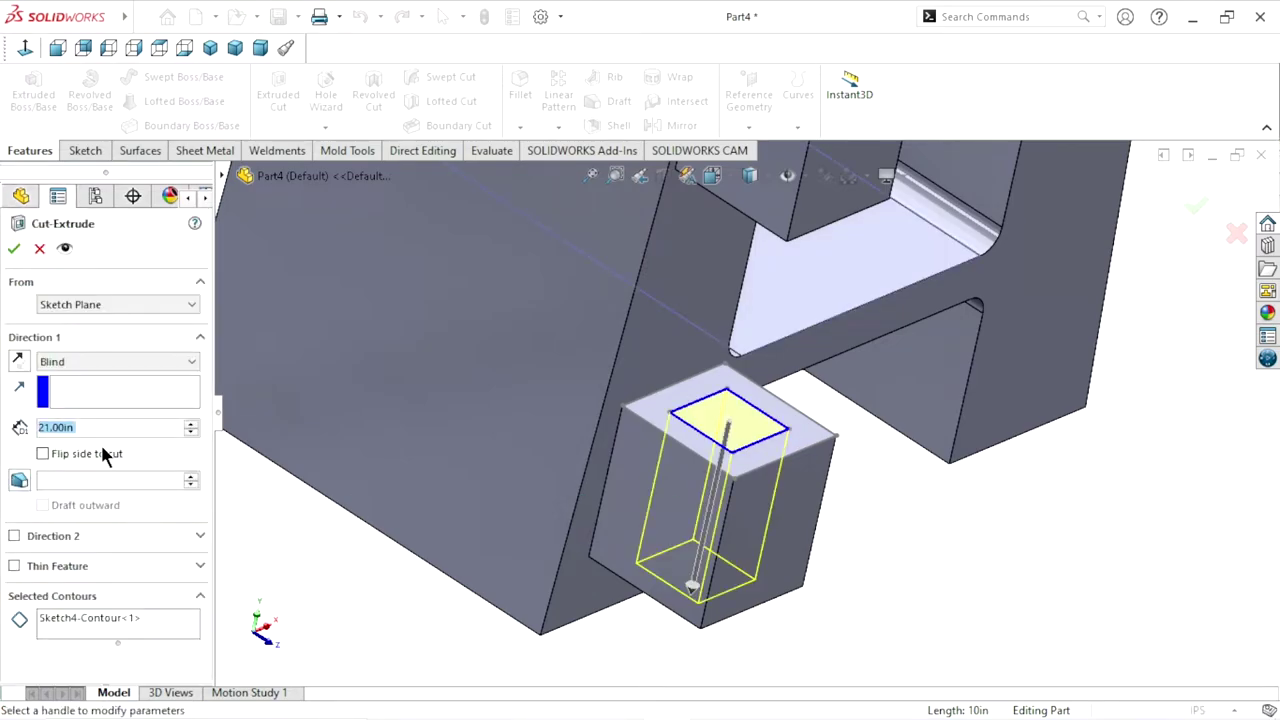
type("18")
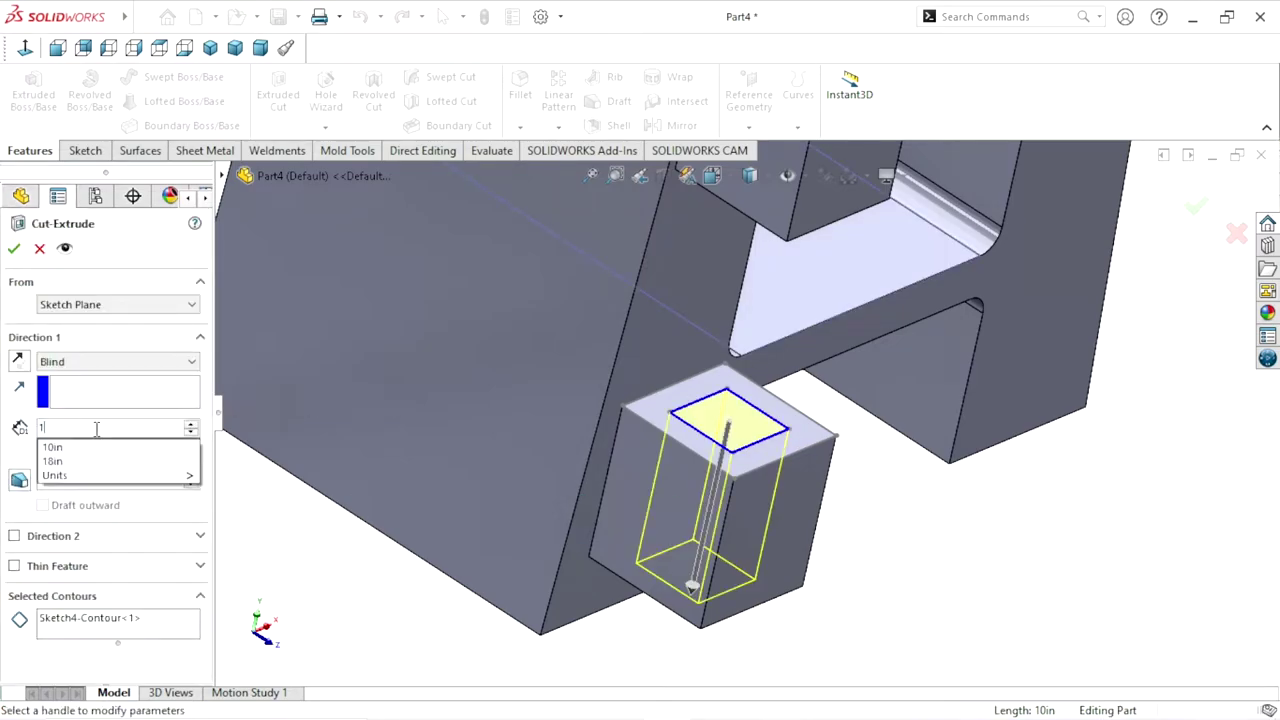
key("Return")
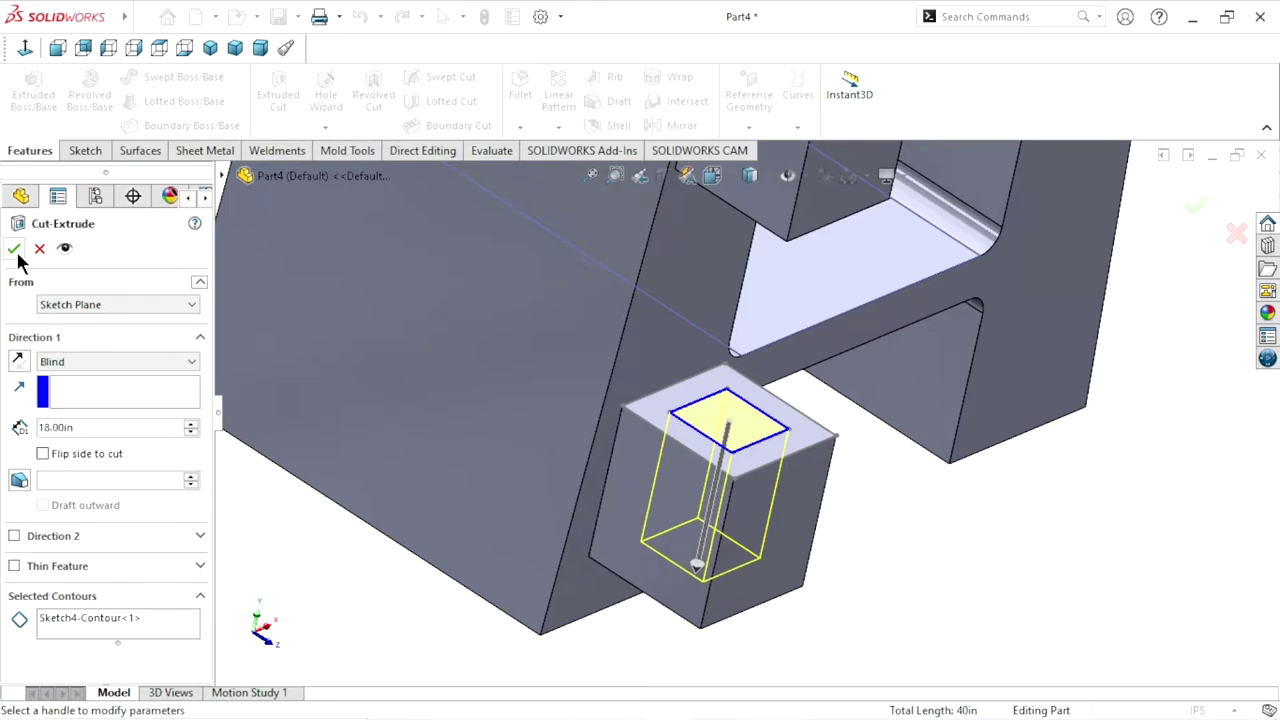
left_click(15, 252)
mouse_move(694, 500)
middle_mouse_down()
mouse_move(768, 425)
mouse_move(500, 550)
middle_mouse_up()
left_click(62, 616)
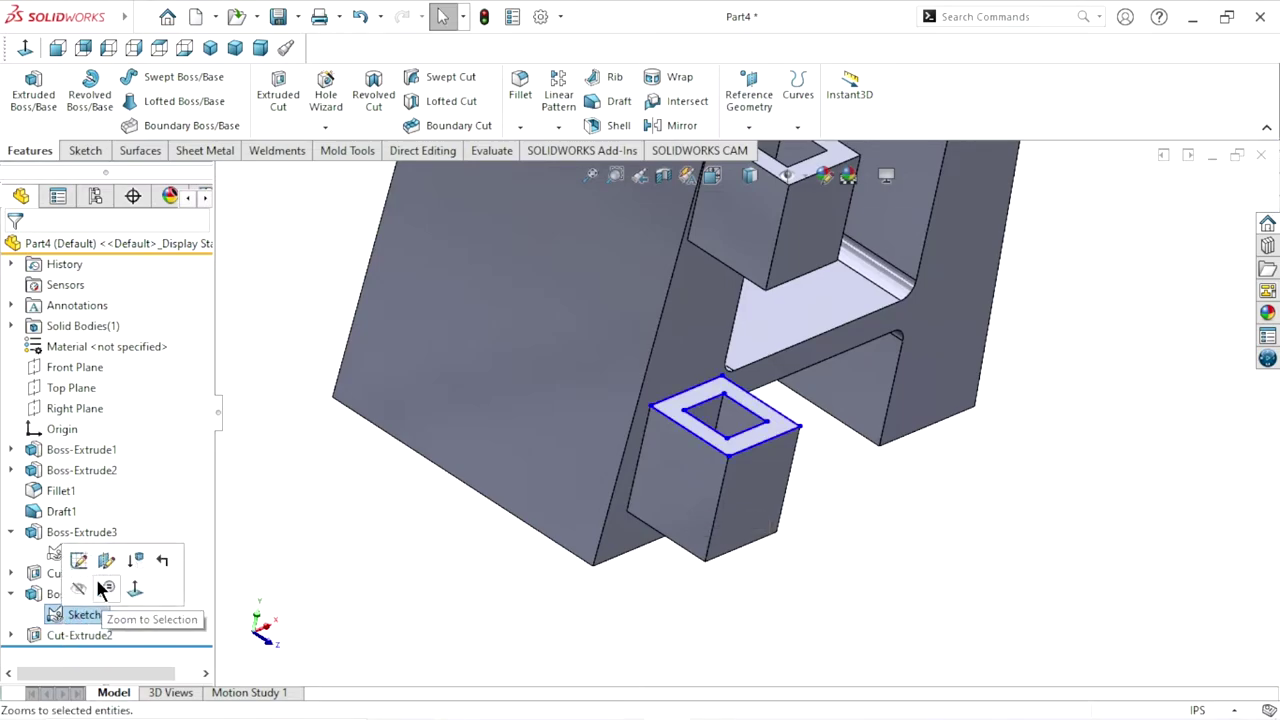
left_click(371, 520)
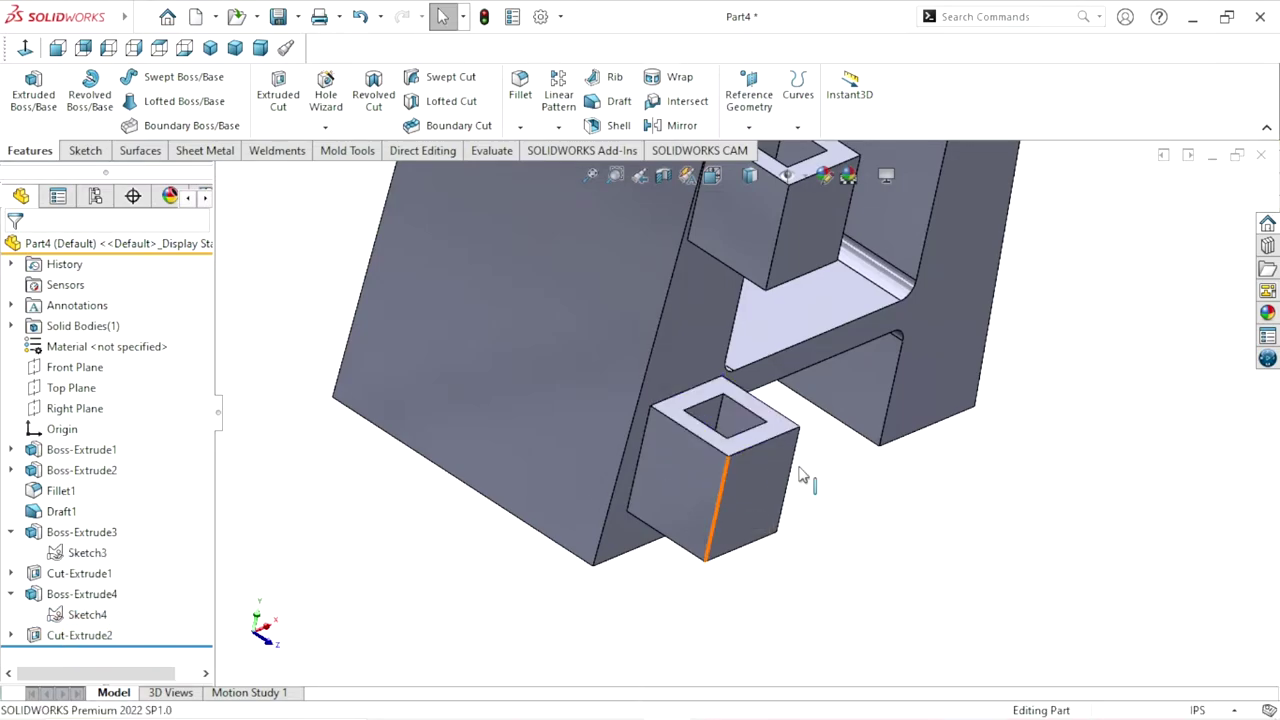
middle_click_drag(808, 480, 890, 445)
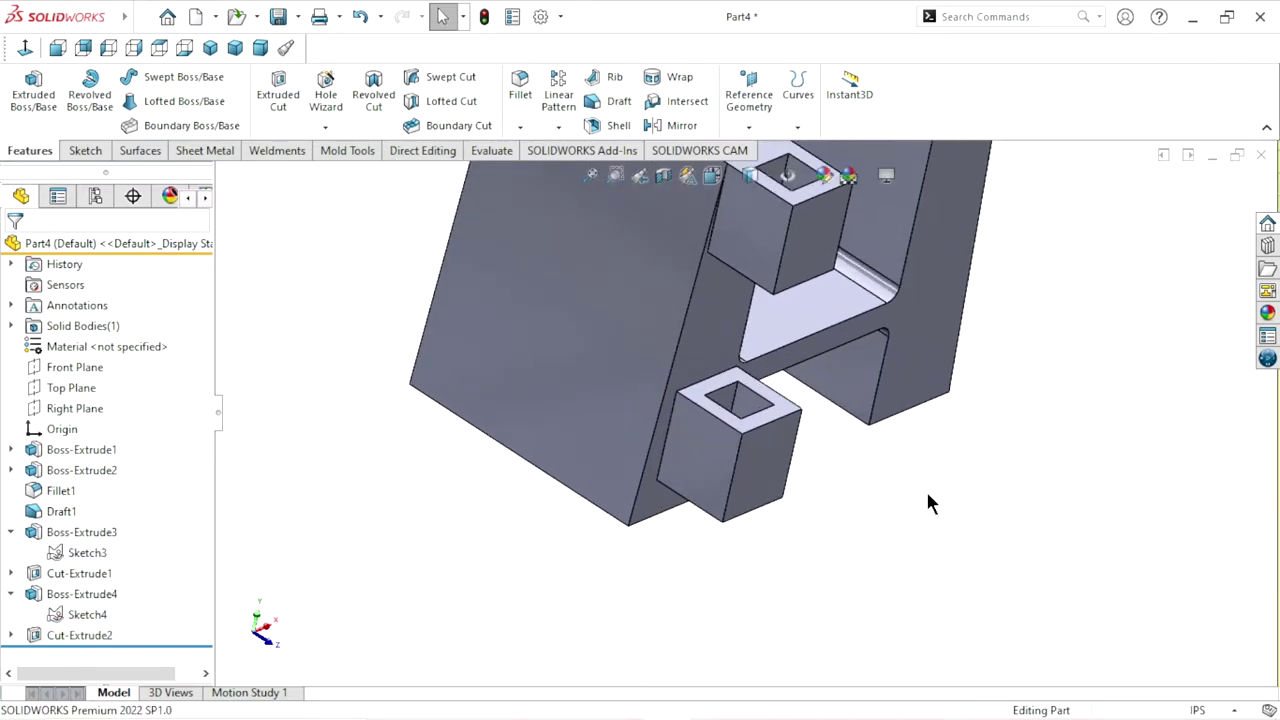
mouse_move(928, 503)
middle_mouse_down()
mouse_move(880, 457)
mouse_move(800, 457)
mouse_move(815, 484)
mouse_move(937, 491)
mouse_move(822, 583)
middle_mouse_up()
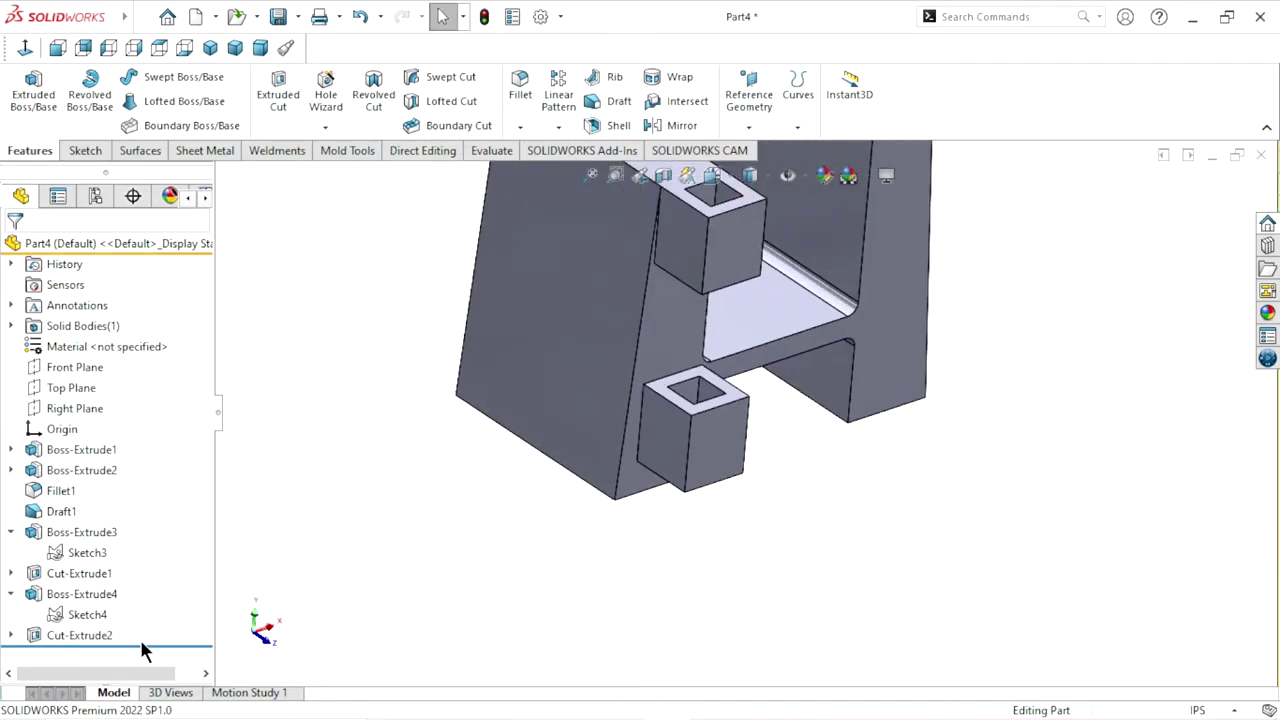
left_click(80, 597)
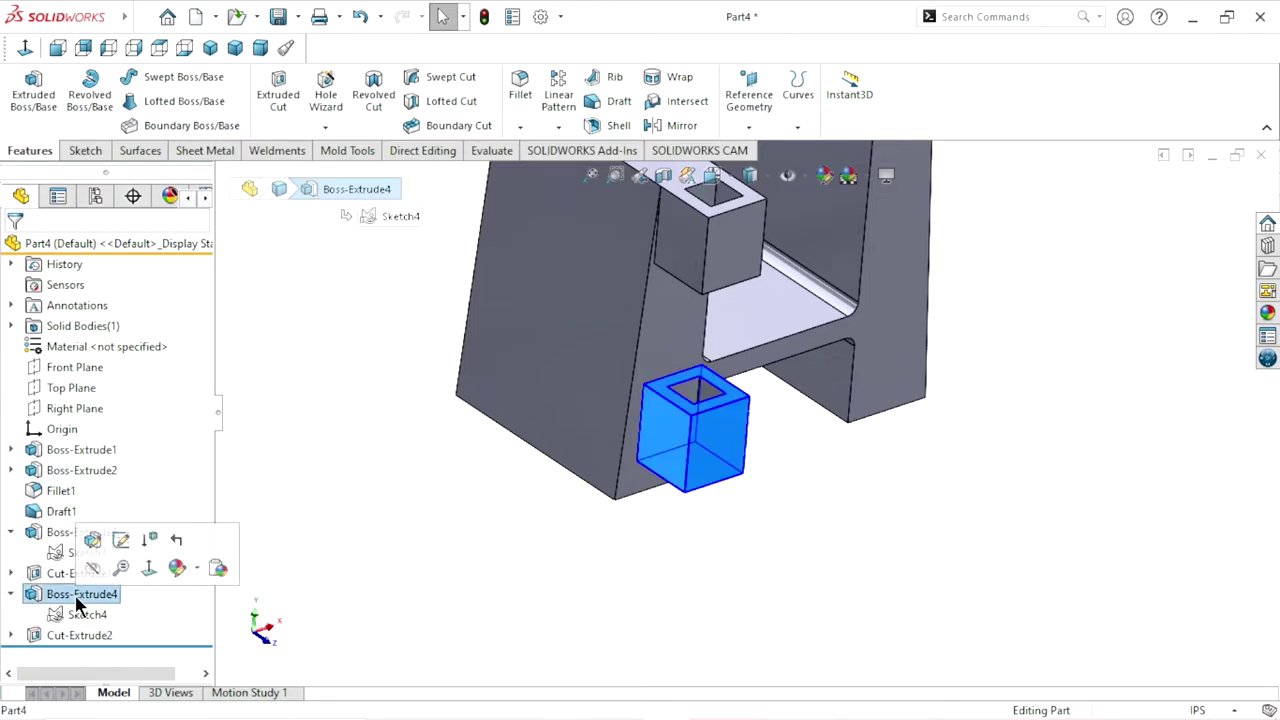
left_click(121, 540)
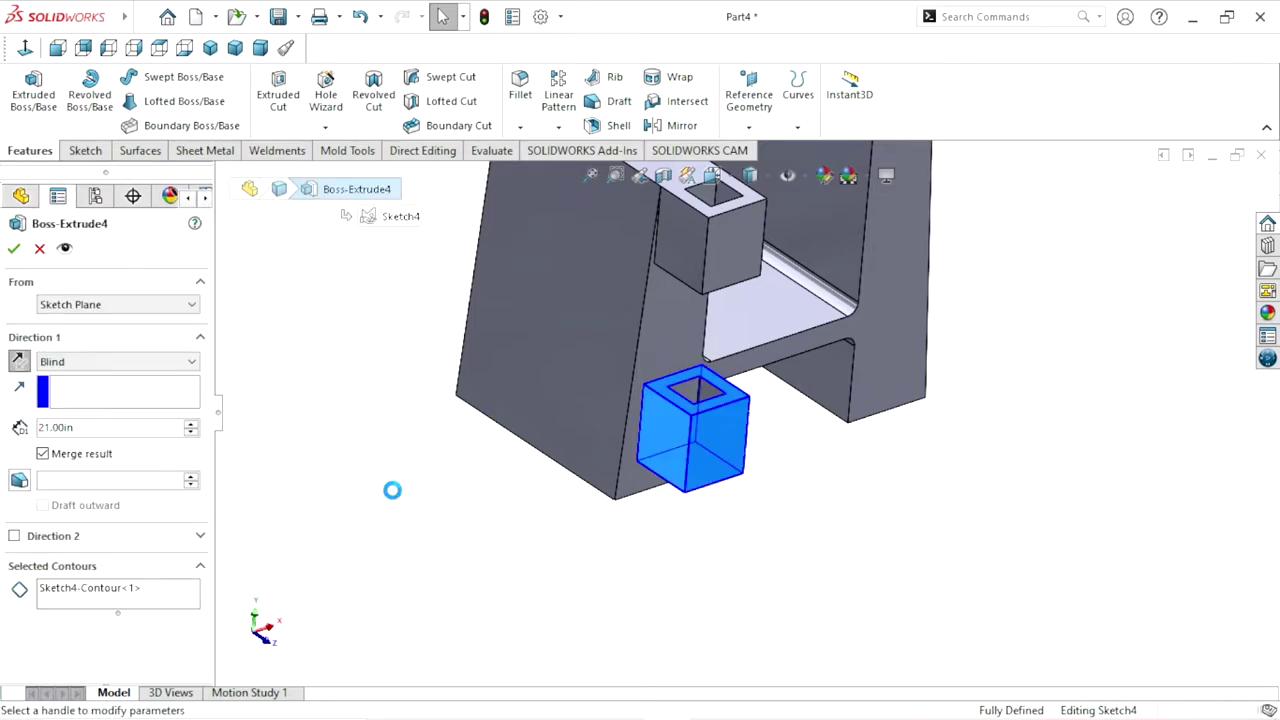
left_click(39, 249)
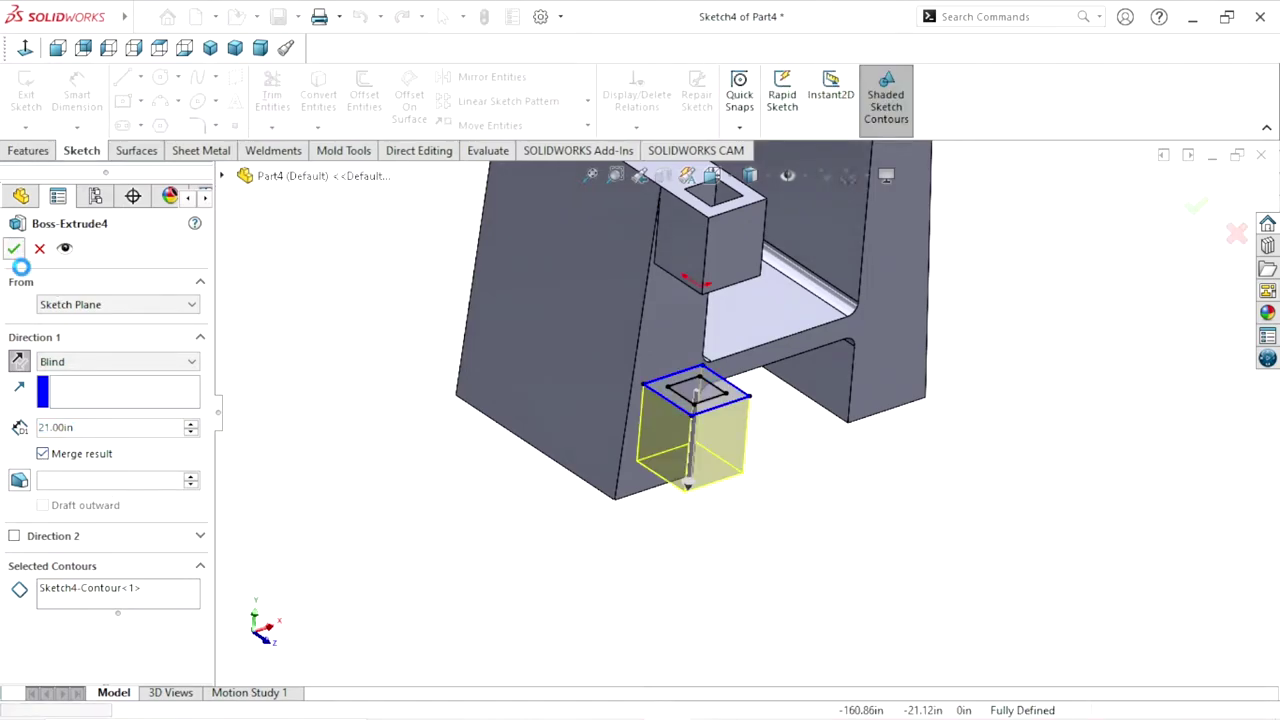
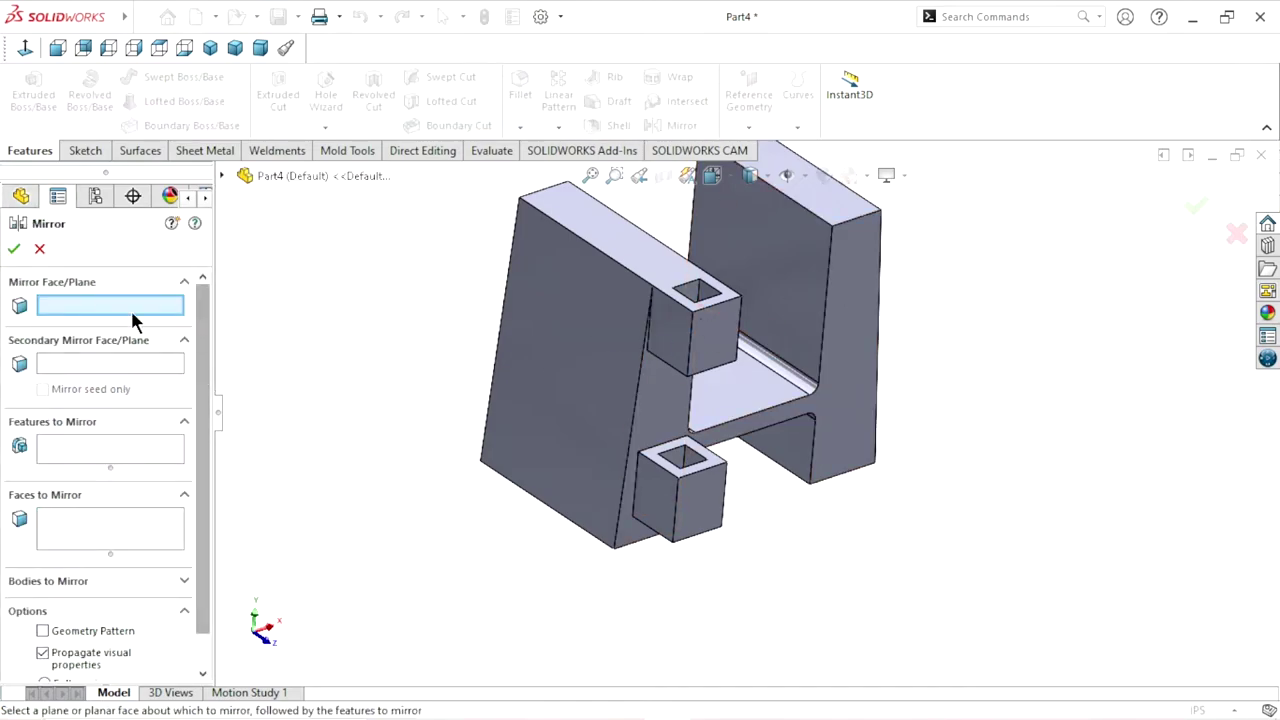
- Mirror Boss-Extrude3, Cut-Extrude1, Boss-Extrude4 and Cut-Extrude2 across the Right Plane
left_click(222, 177)
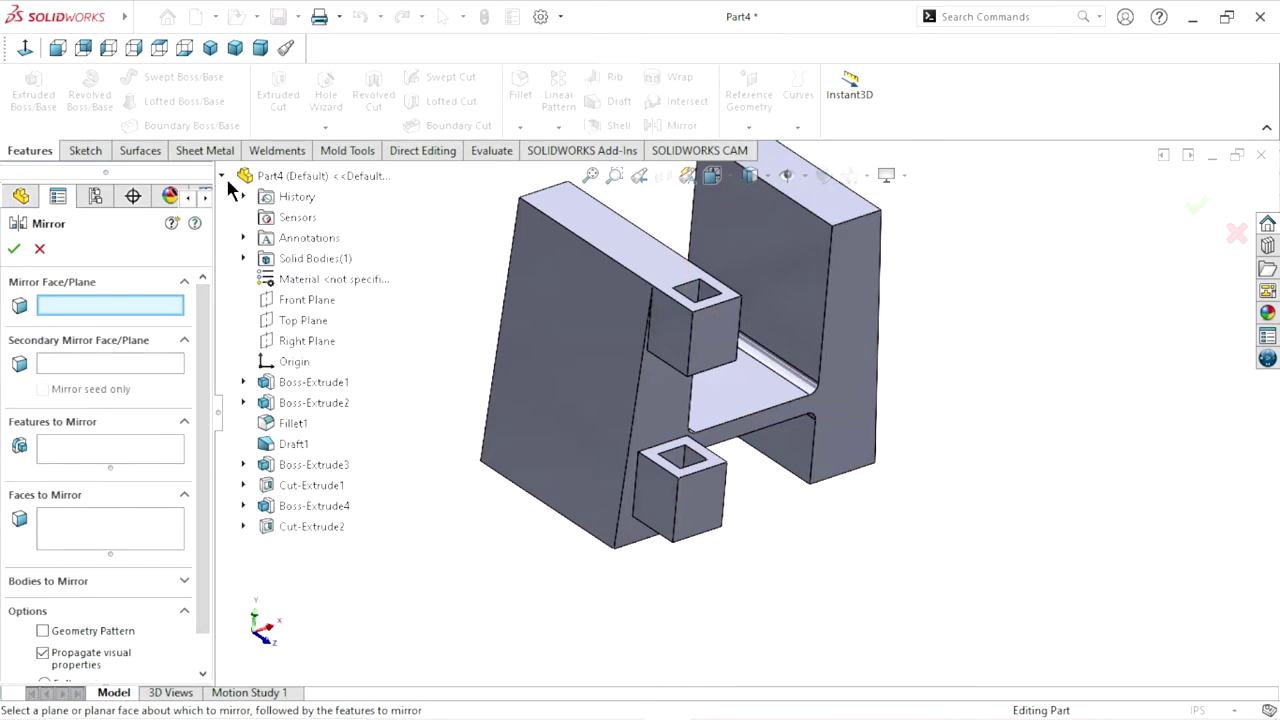
left_click(309, 342)
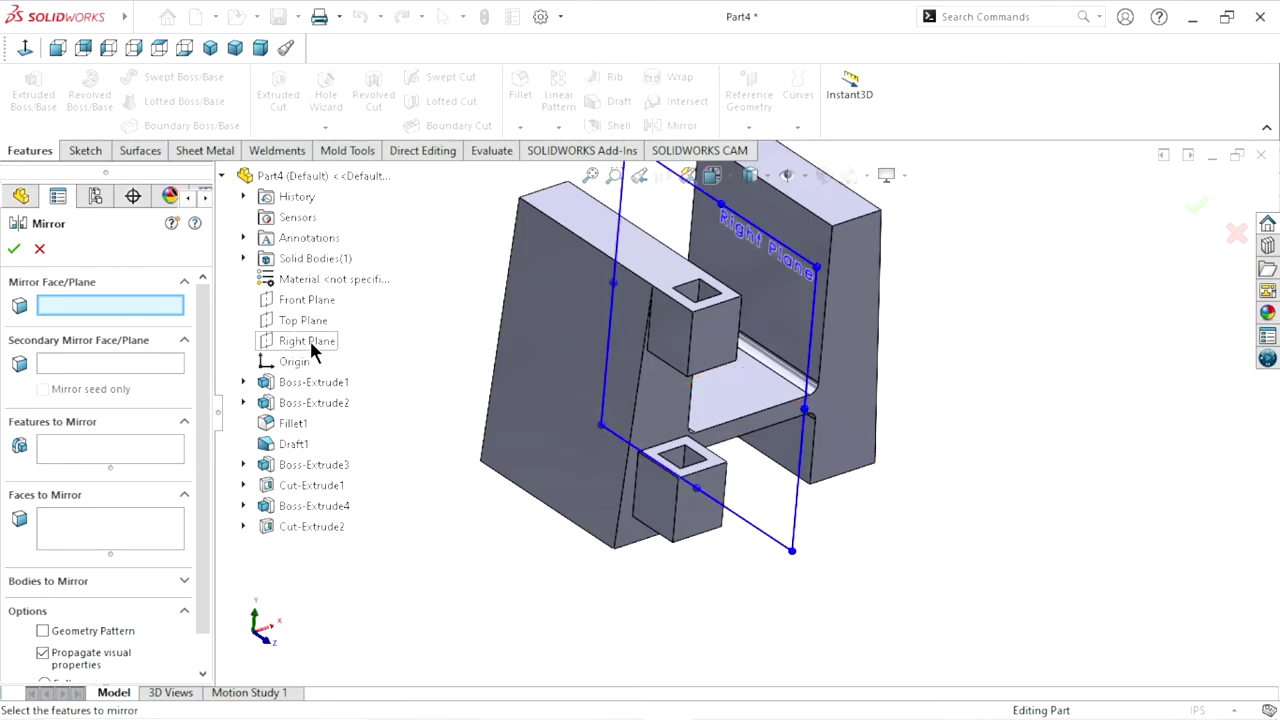
left_click(70, 452)
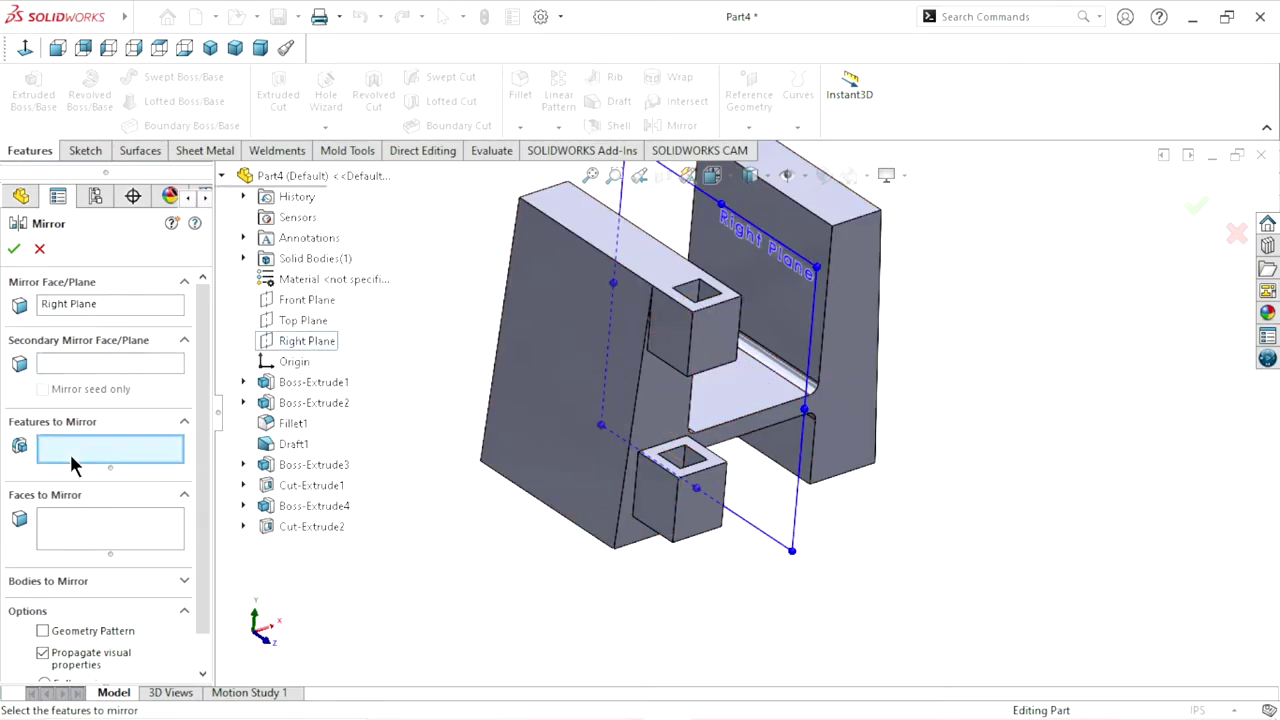
left_click(305, 466)
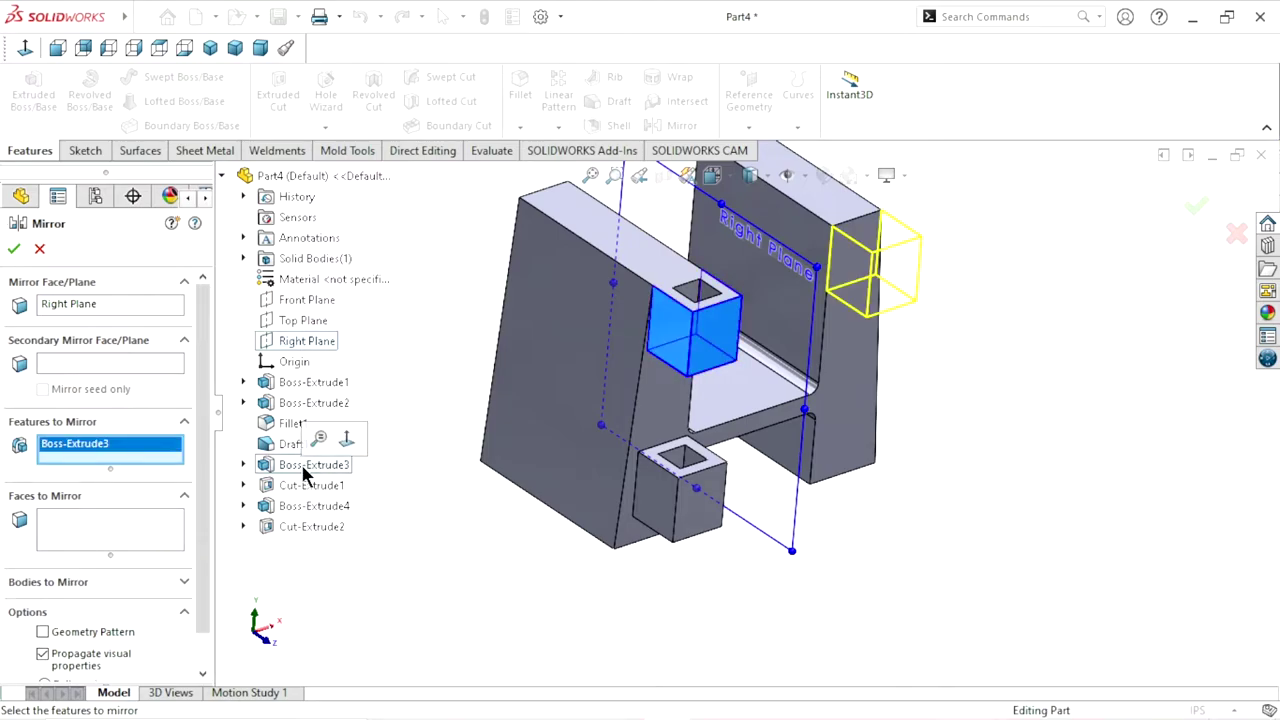
left_click(302, 487)
left_click(301, 506)
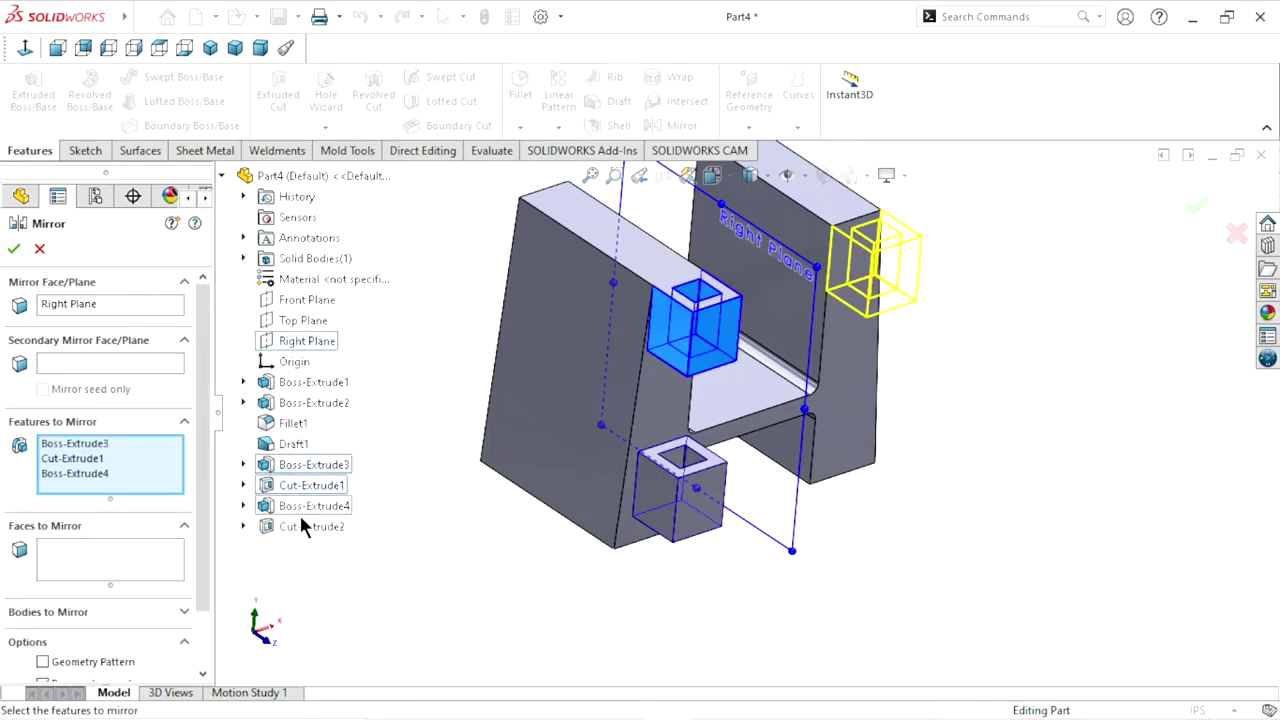
left_click(300, 527)
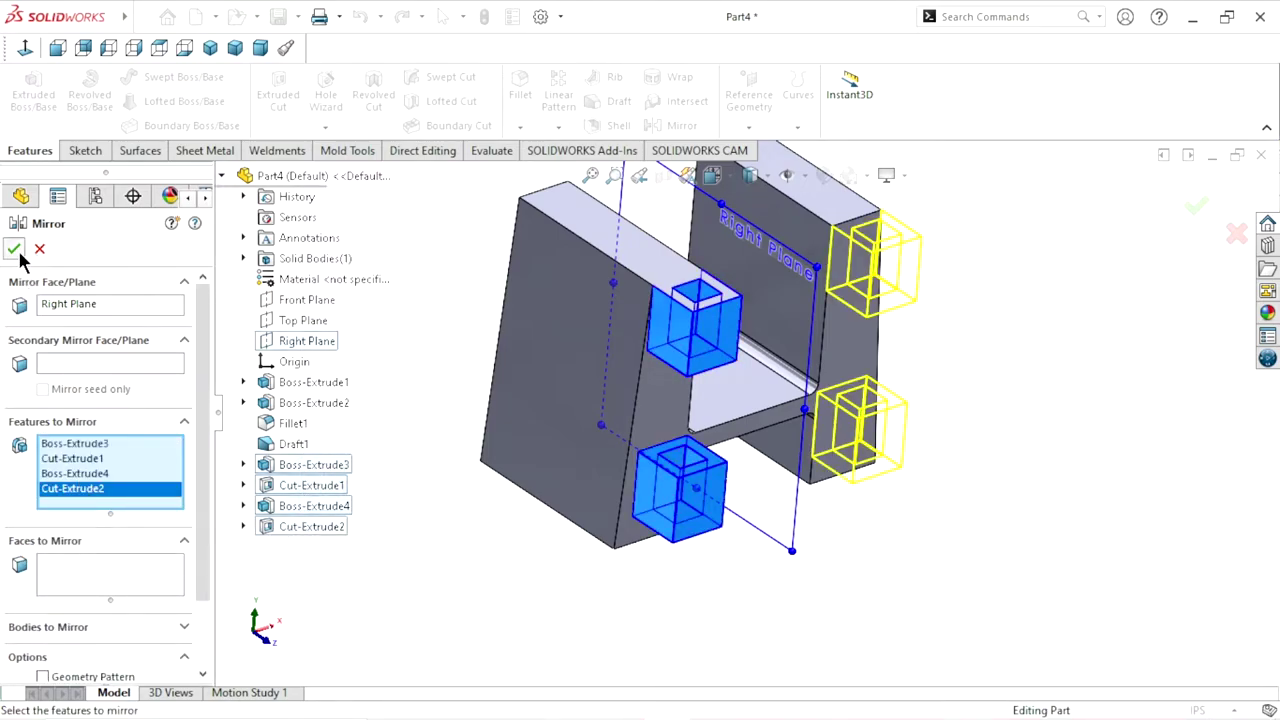
key("Return")
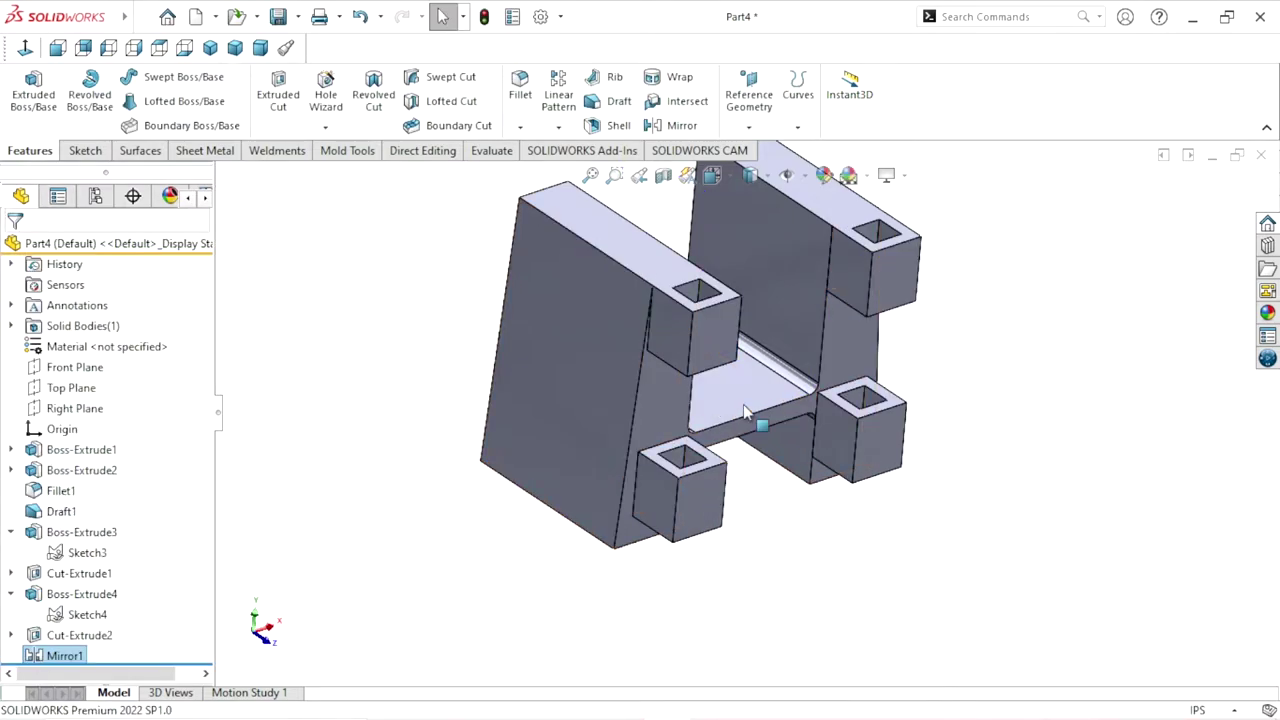
mouse_move(1061, 386)
middle_mouse_down()
mouse_move(983, 337)
mouse_move(1050, 397)
middle_mouse_up()
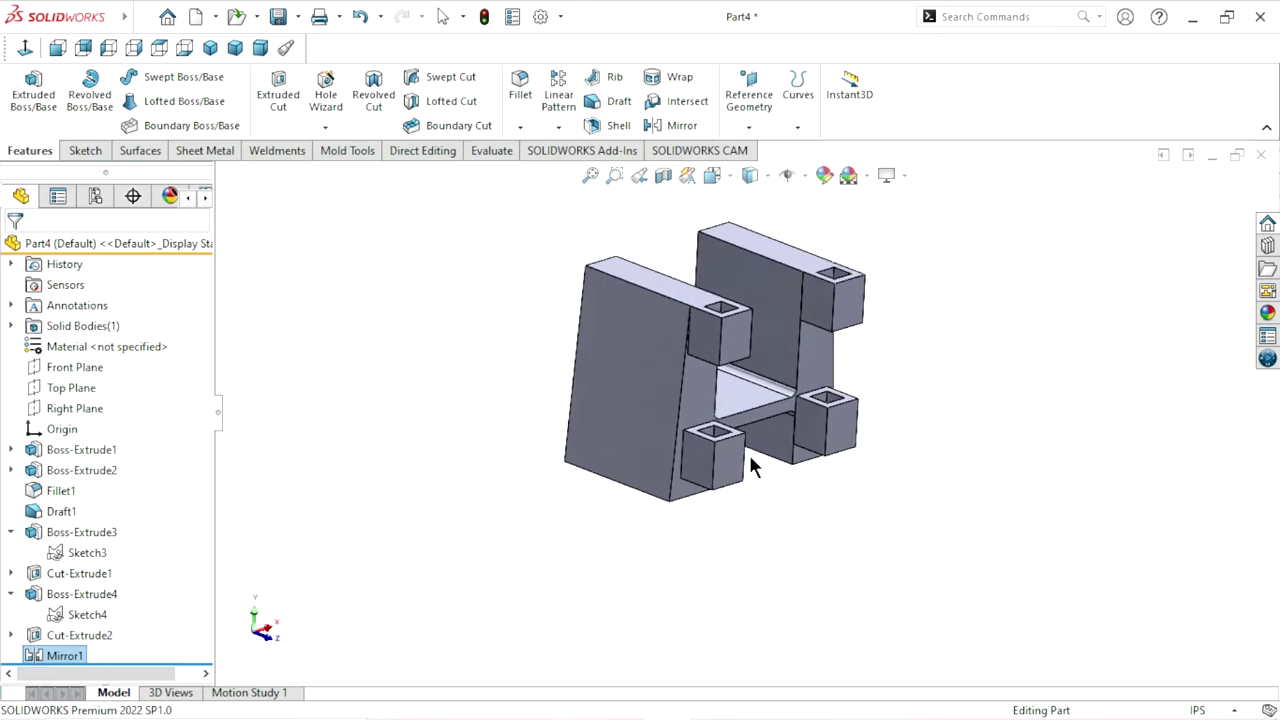
scroll(765, 405, "down", 2)
scroll(740, 410, "down", 3)
scroll(750, 405, "up", 2)
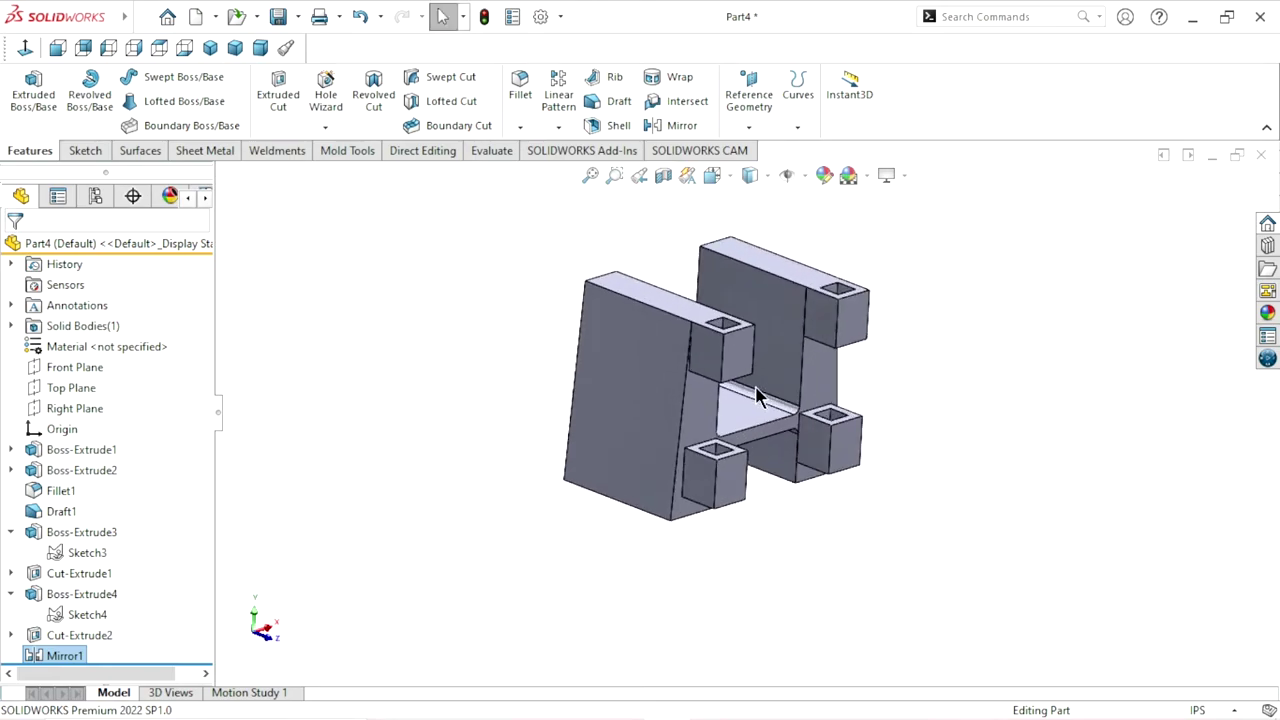
scroll(752, 370, "down", 2)
scroll(752, 360, "down", 1)
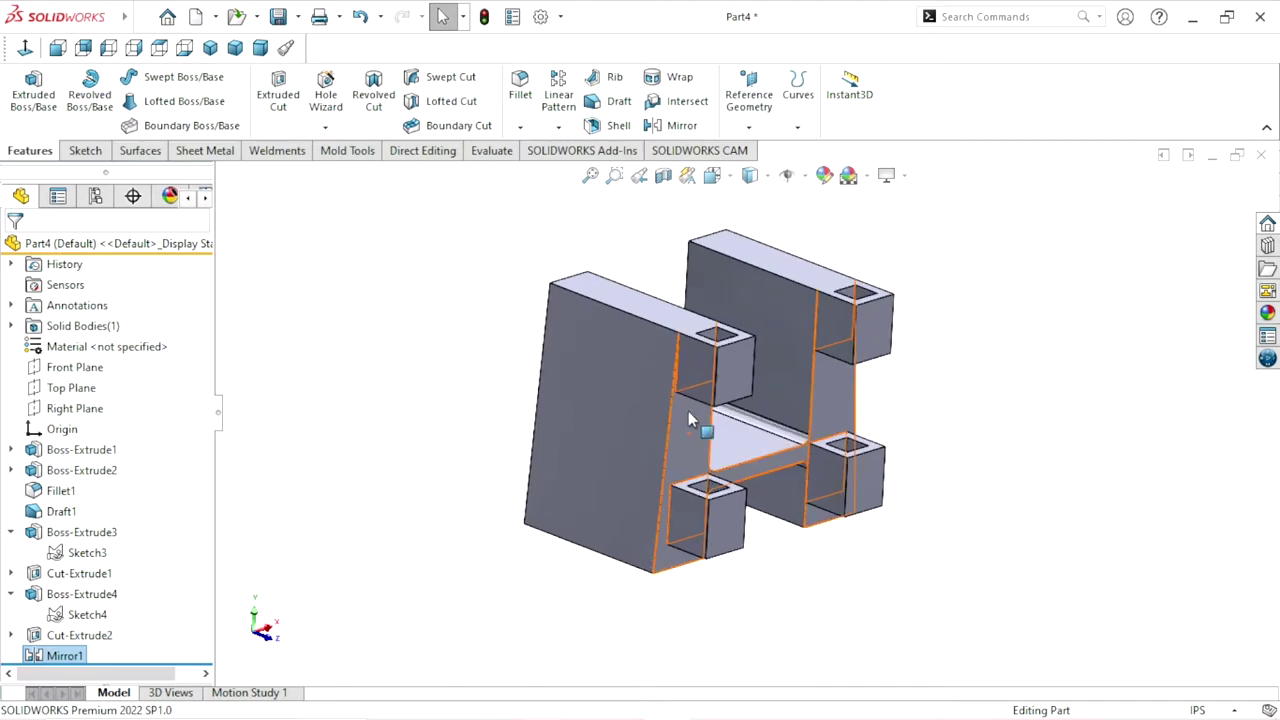
scroll(690, 410, "up", 1)
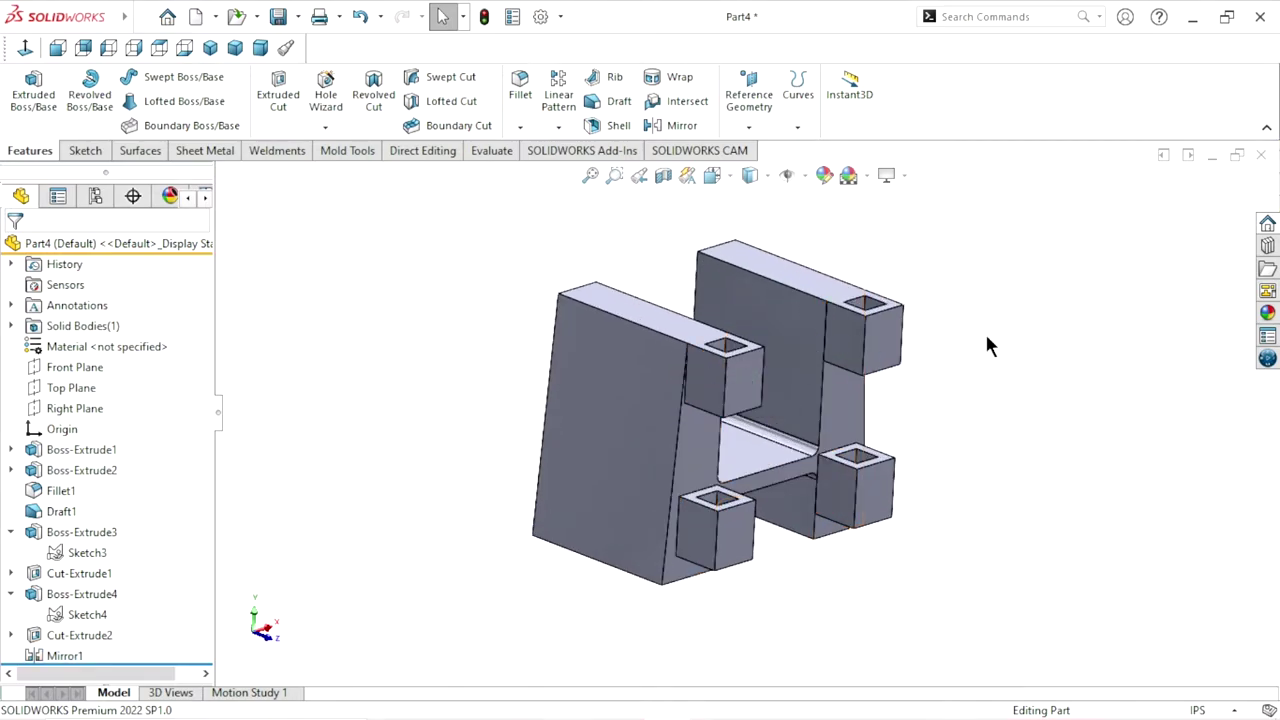
middle_click_drag(986, 345, 1037, 466)
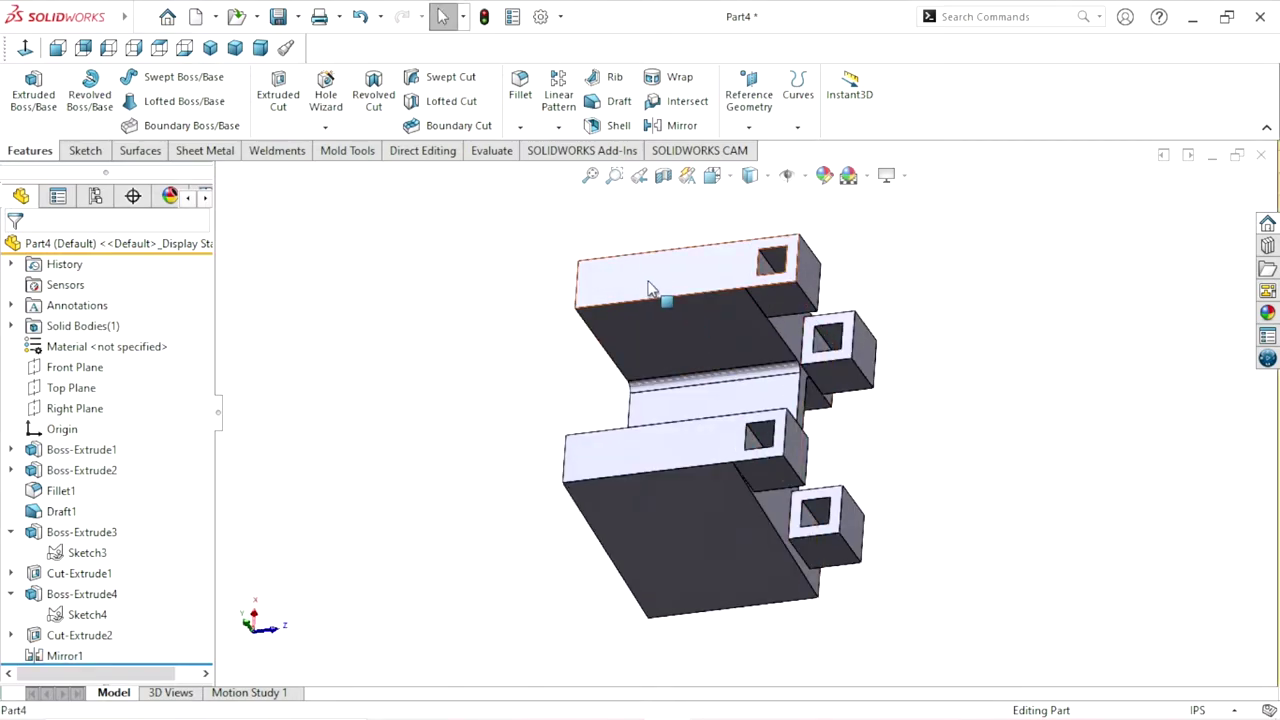
left_click(648, 289)
- Start a new sketch on the bracket's flat face
left_click(726, 223)
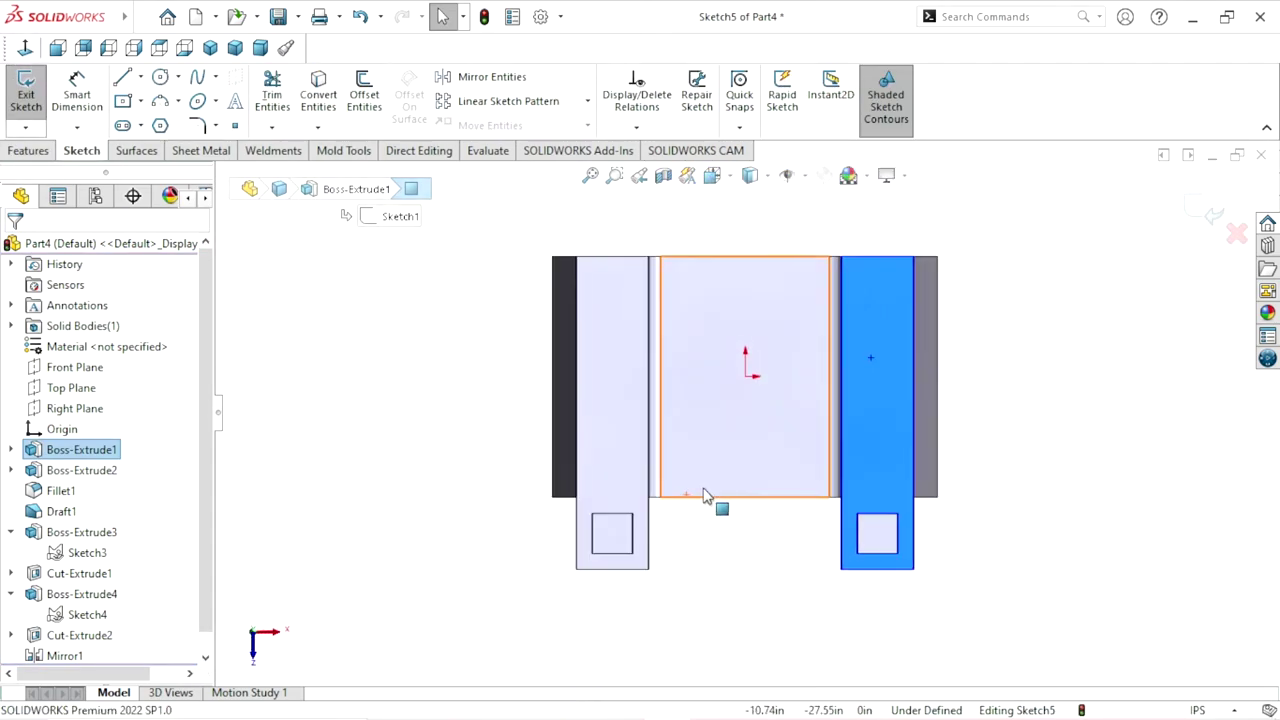
scroll(794, 419, "down", 1)
left_click(1074, 391)
scroll(1013, 332, "down", 1)
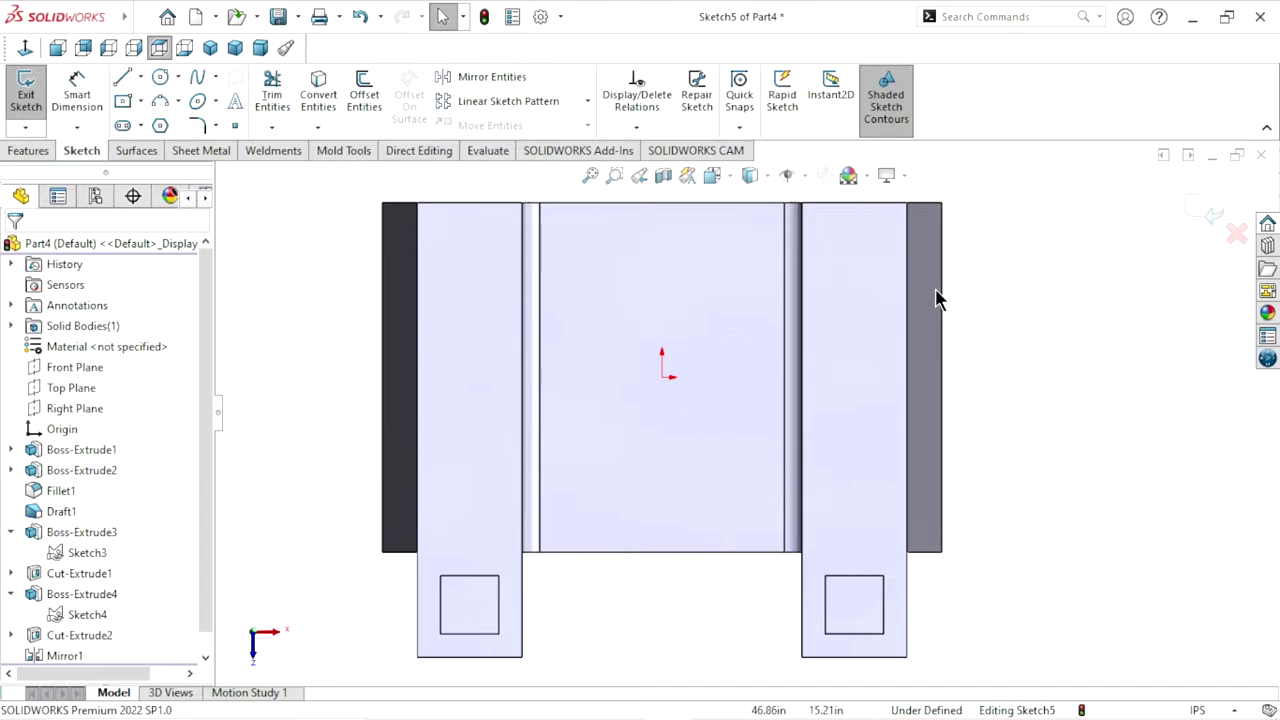
scroll(937, 298, "down", 1)
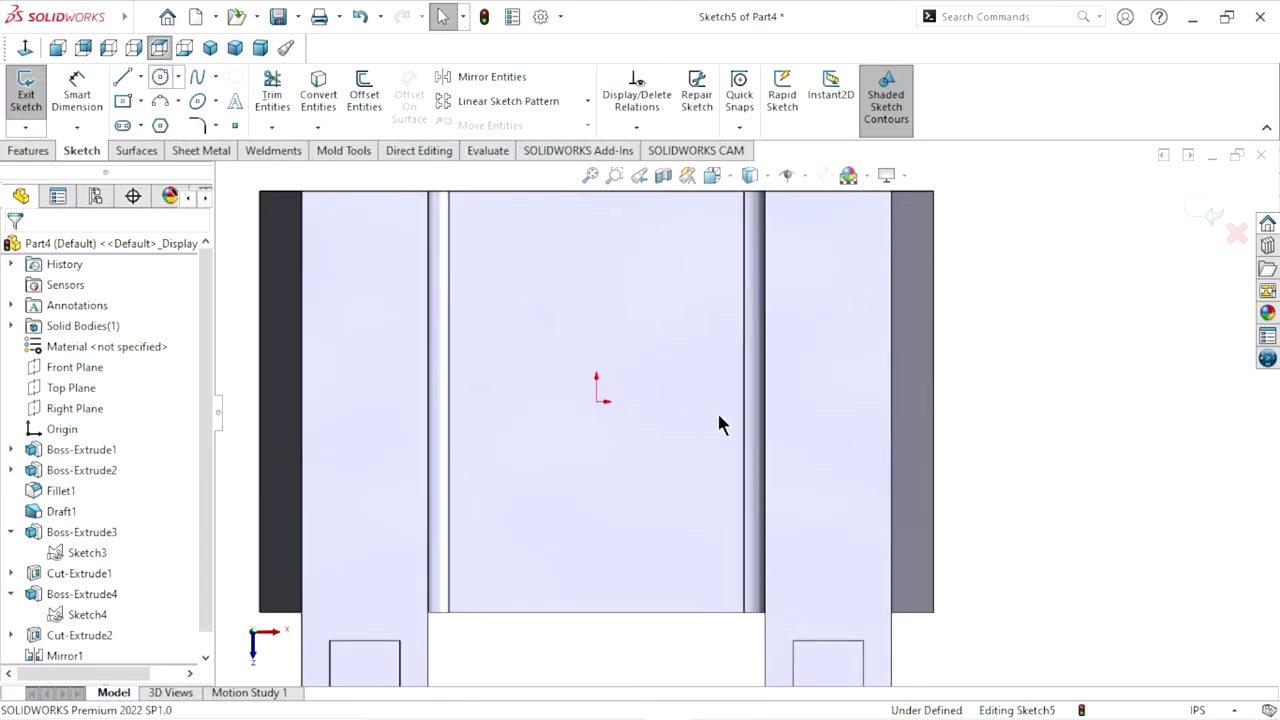
- Draw a small circle near the top of the right arm, then exit the Circle tool
key("c")
scroll(920, 380, "up", 1)
scroll(880, 343, "down", 2)
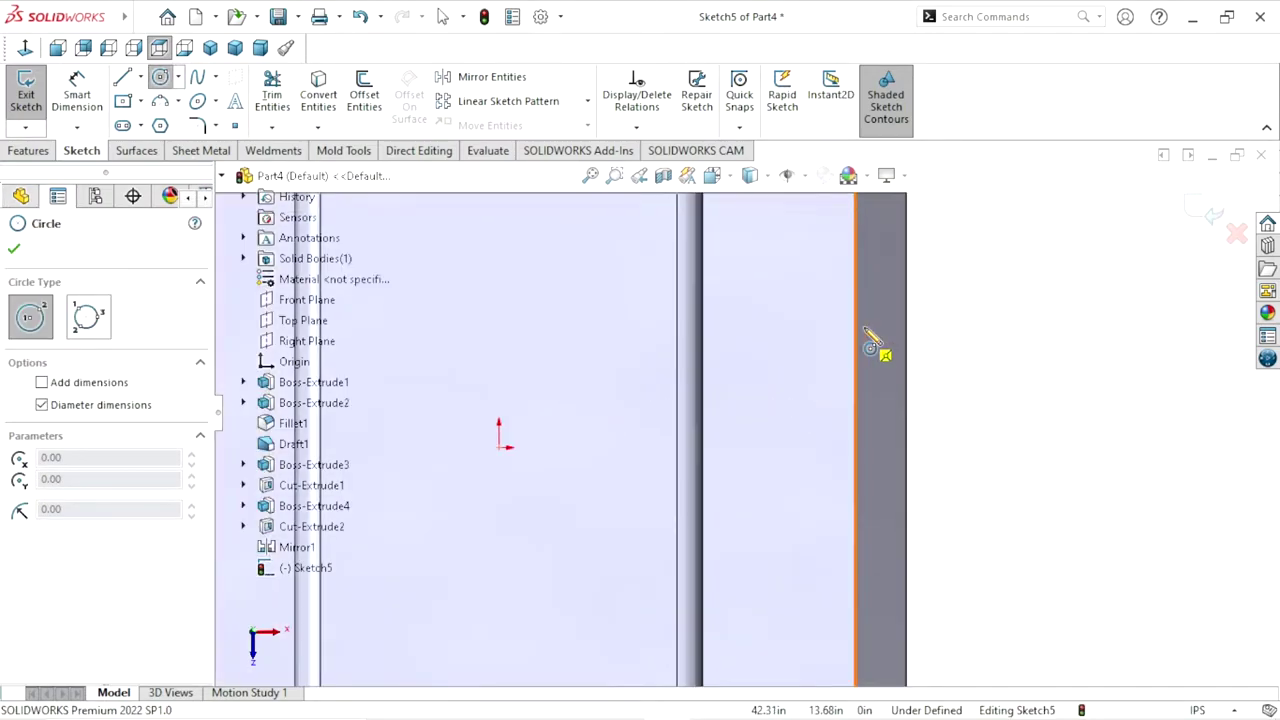
left_click(771, 293)
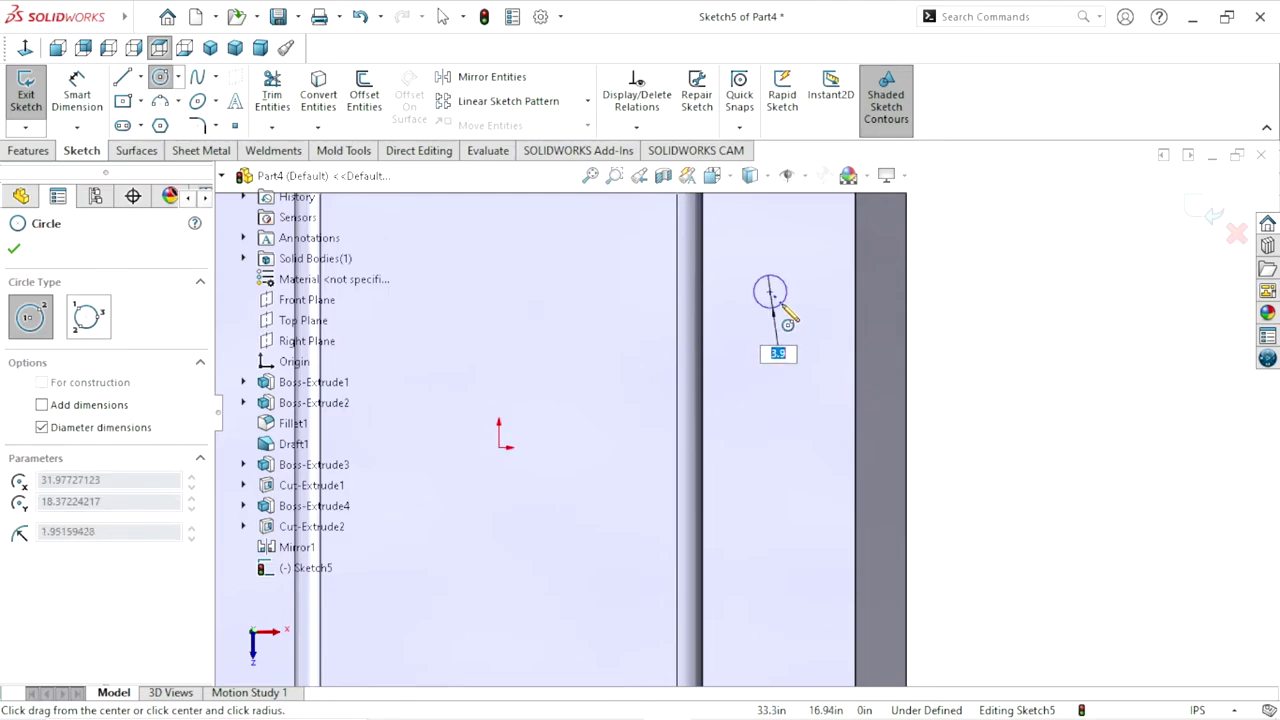
left_click(786, 316)
scroll(771, 355, "up", 1)
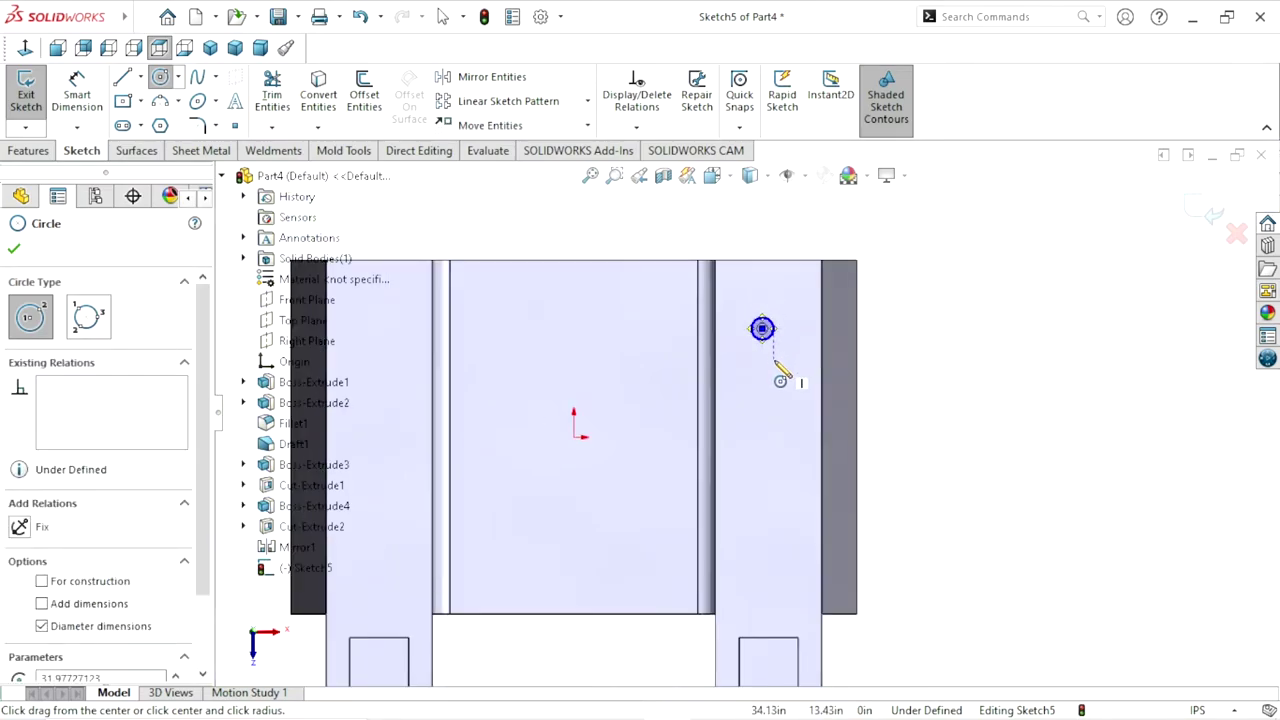
scroll(782, 380, "up", 1)
scroll(766, 471, "up", 1)
scroll(760, 490, "down", 1)
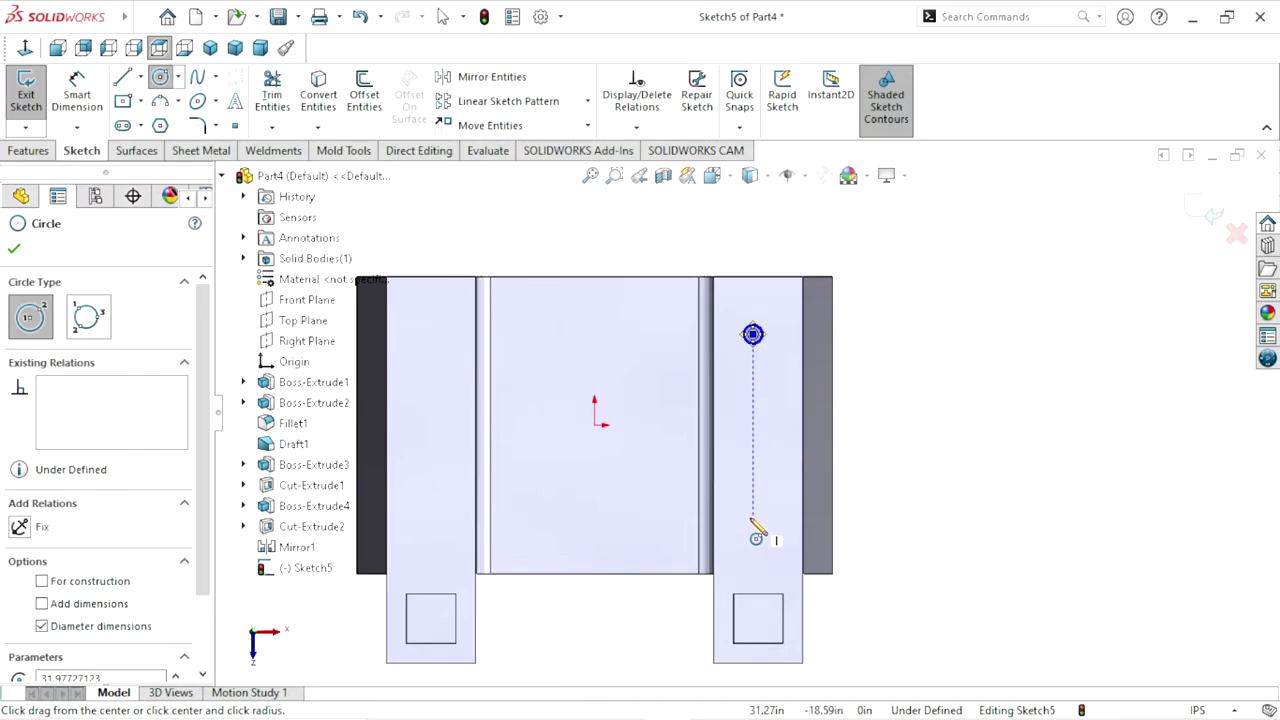
right_click(936, 415)
left_click(943, 414)
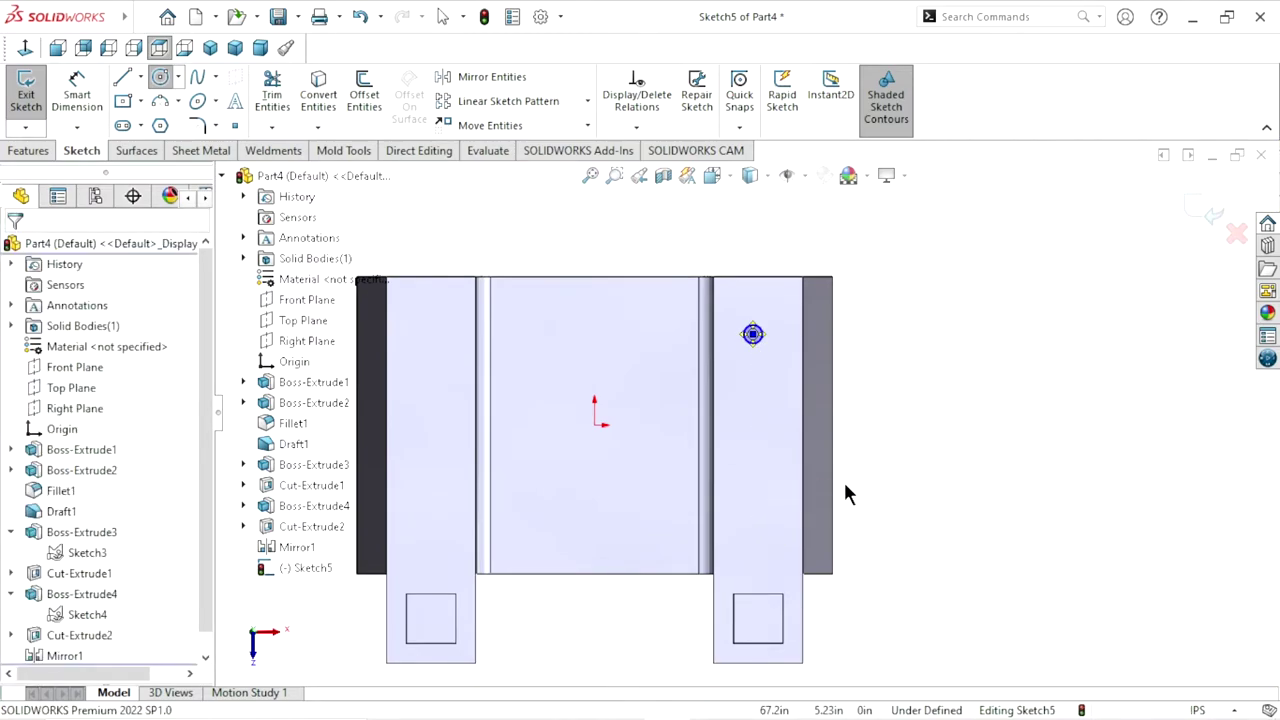
scroll(641, 490, "up", 1)
scroll(648, 456, "down", 1)
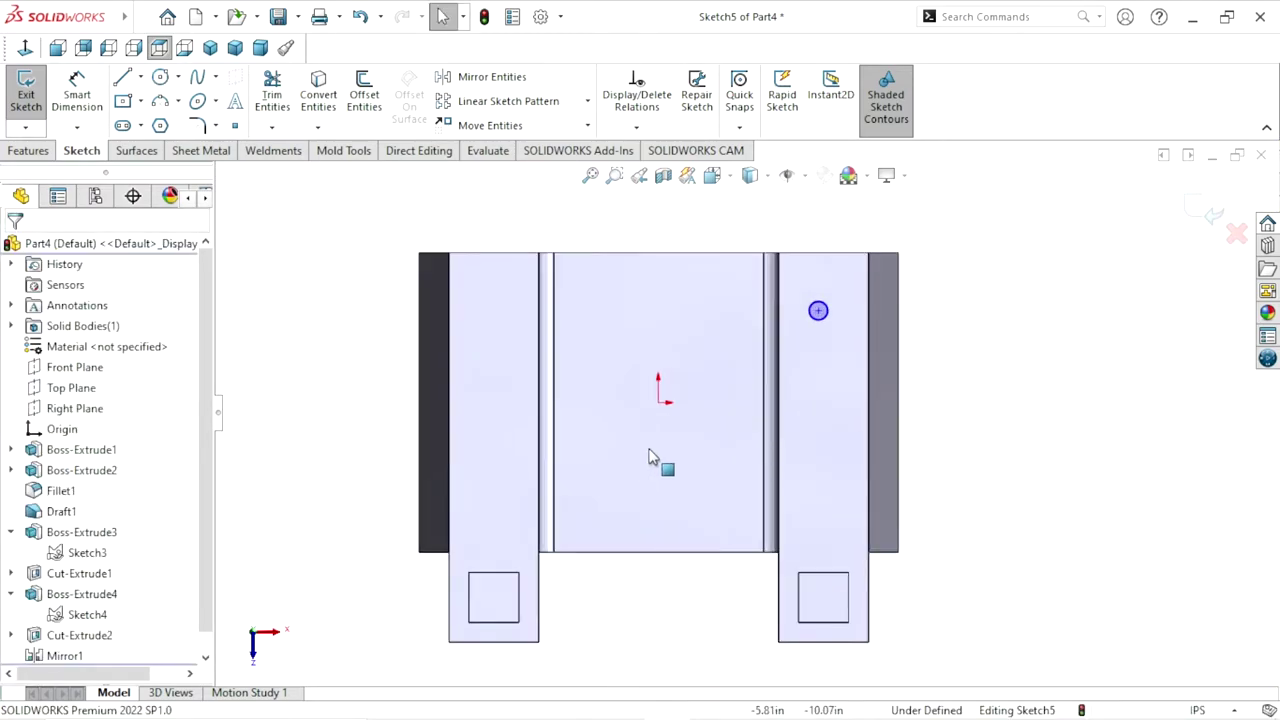
- Draw construction centerlines from the top edge's midpoint down to the origin and out to the right edge
left_click(141, 77)
left_click(141, 118)
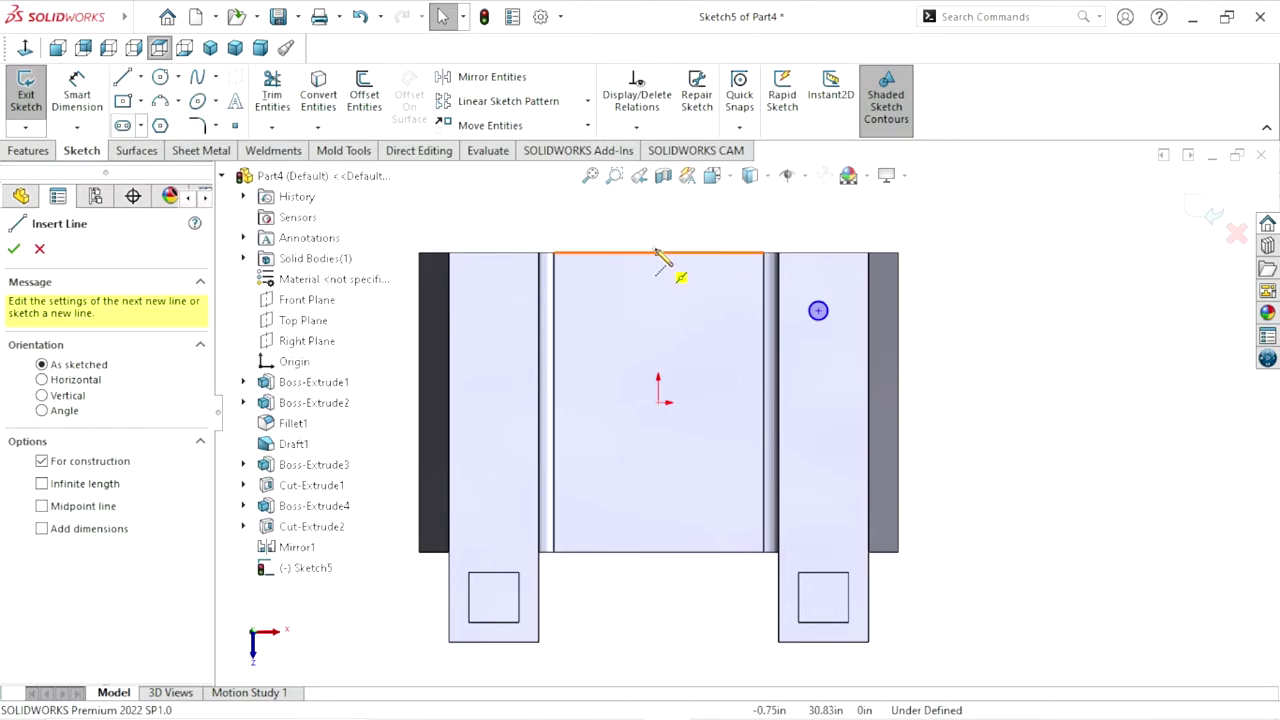
left_click(658, 253)
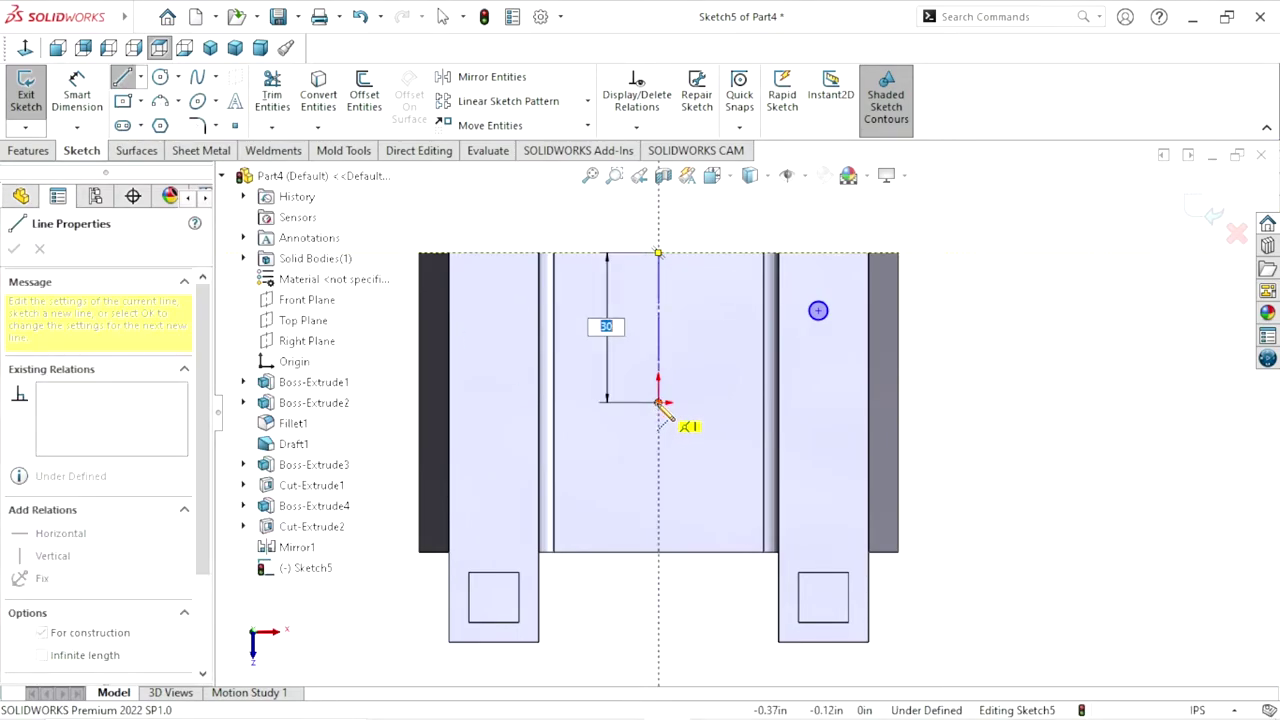
left_click(658, 402)
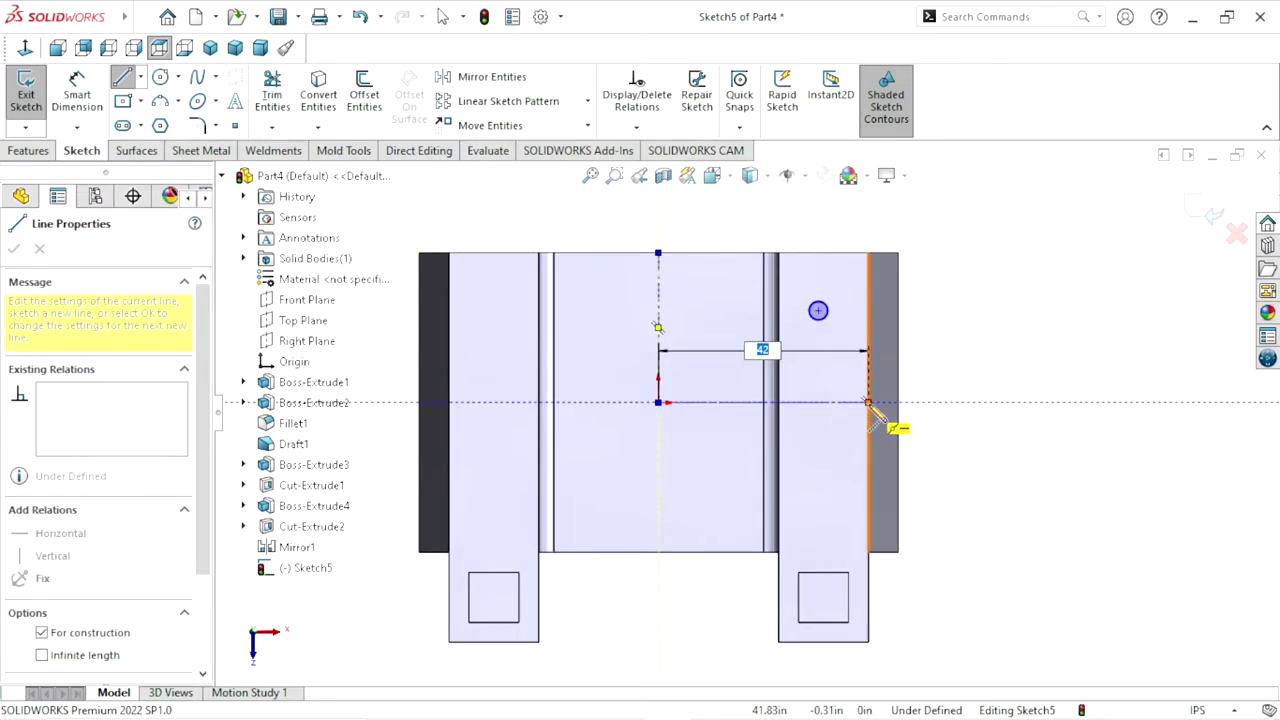
left_click(868, 402)
right_click(987, 407)
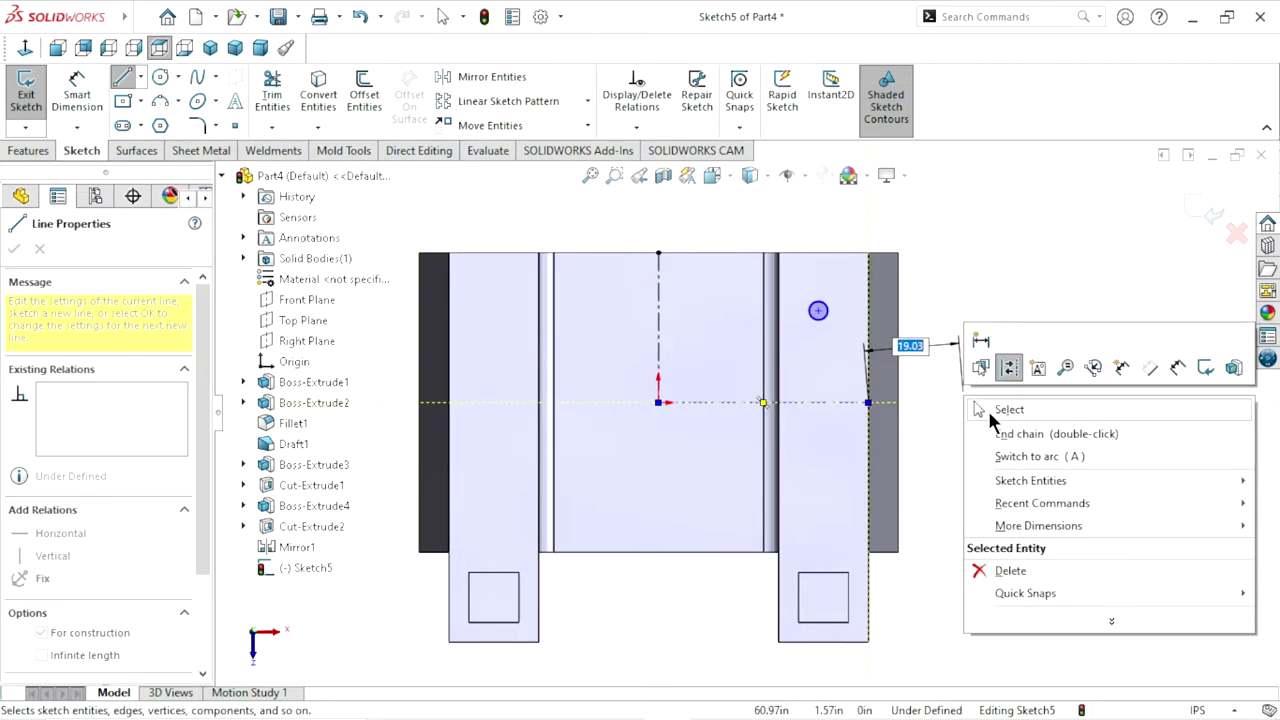
left_click(1010, 434)
key("Escape")
key("z")
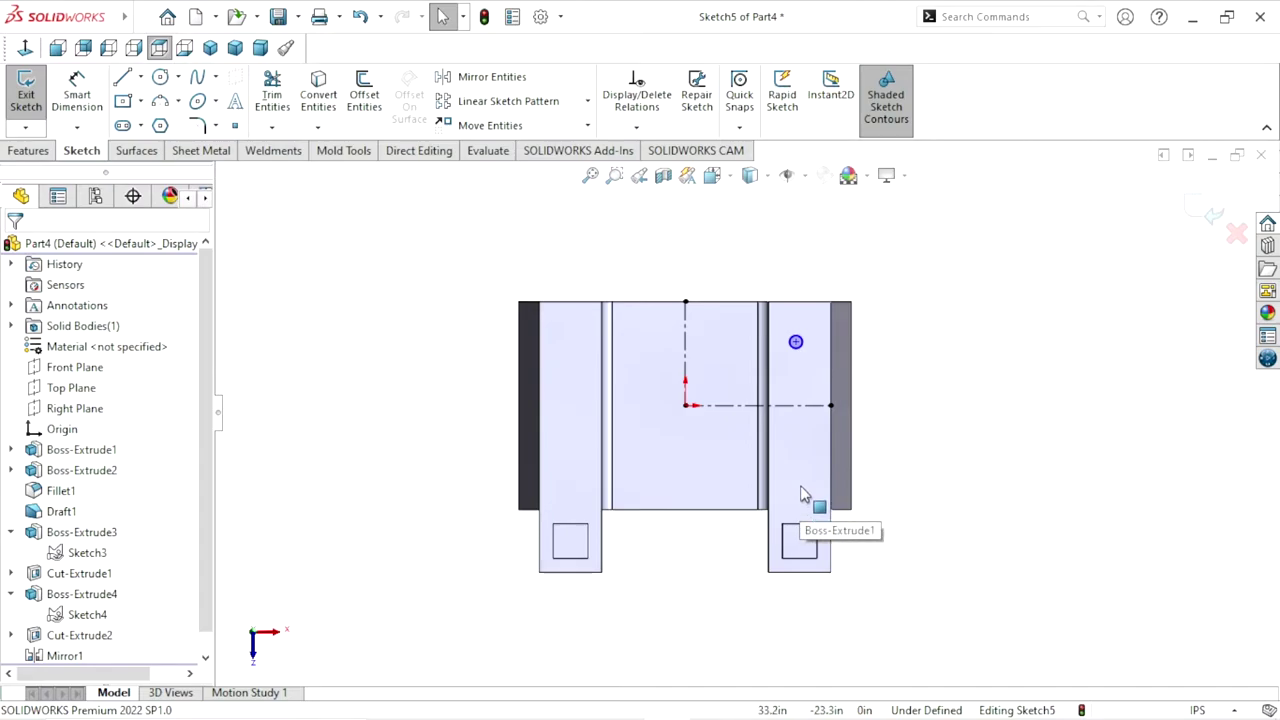
scroll(780, 440, "up", 2)
scroll(800, 420, "down", 4)
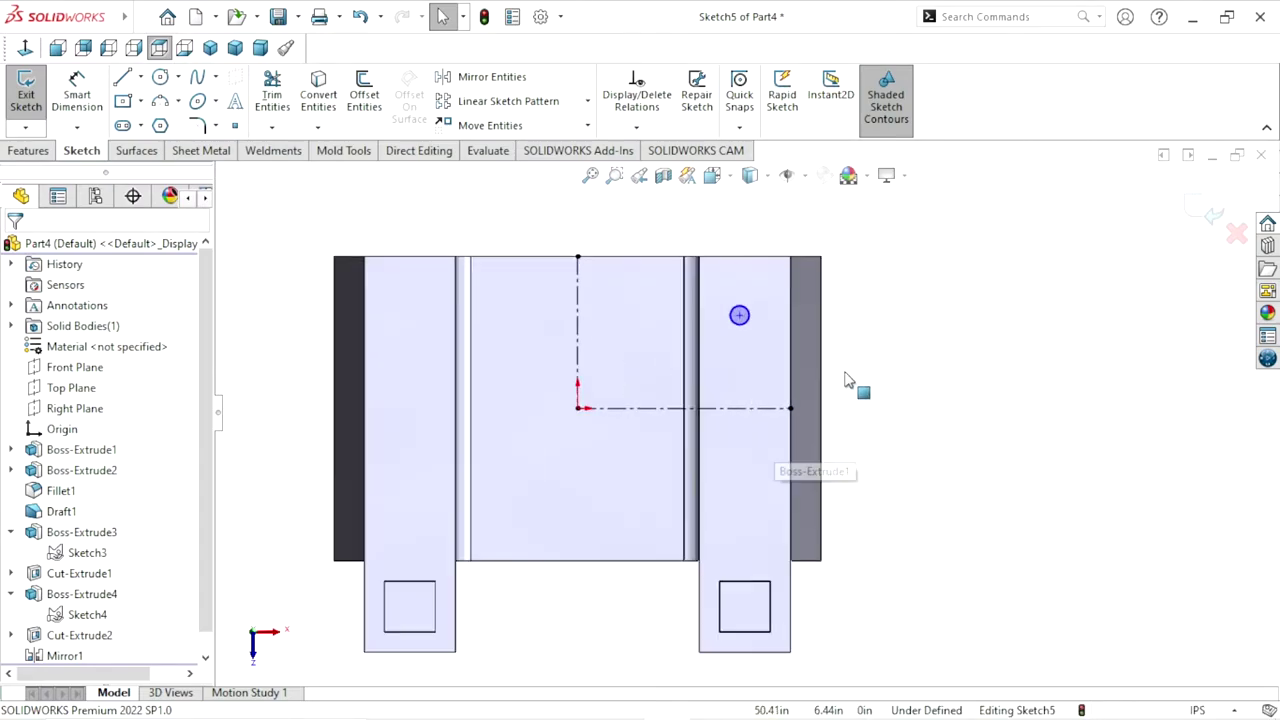
left_click(88, 108)
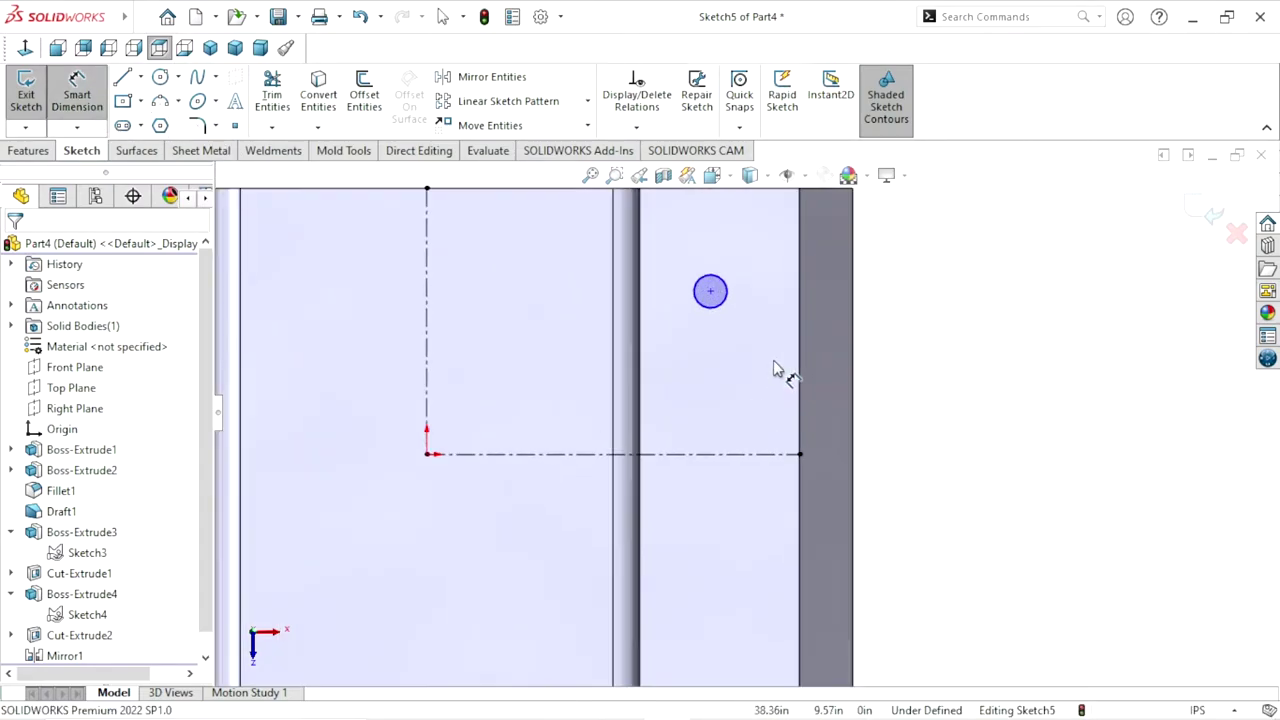
scroll(777, 360, "down", 3)
- Dimension the circle's diameter to 1.25
left_click(728, 293)
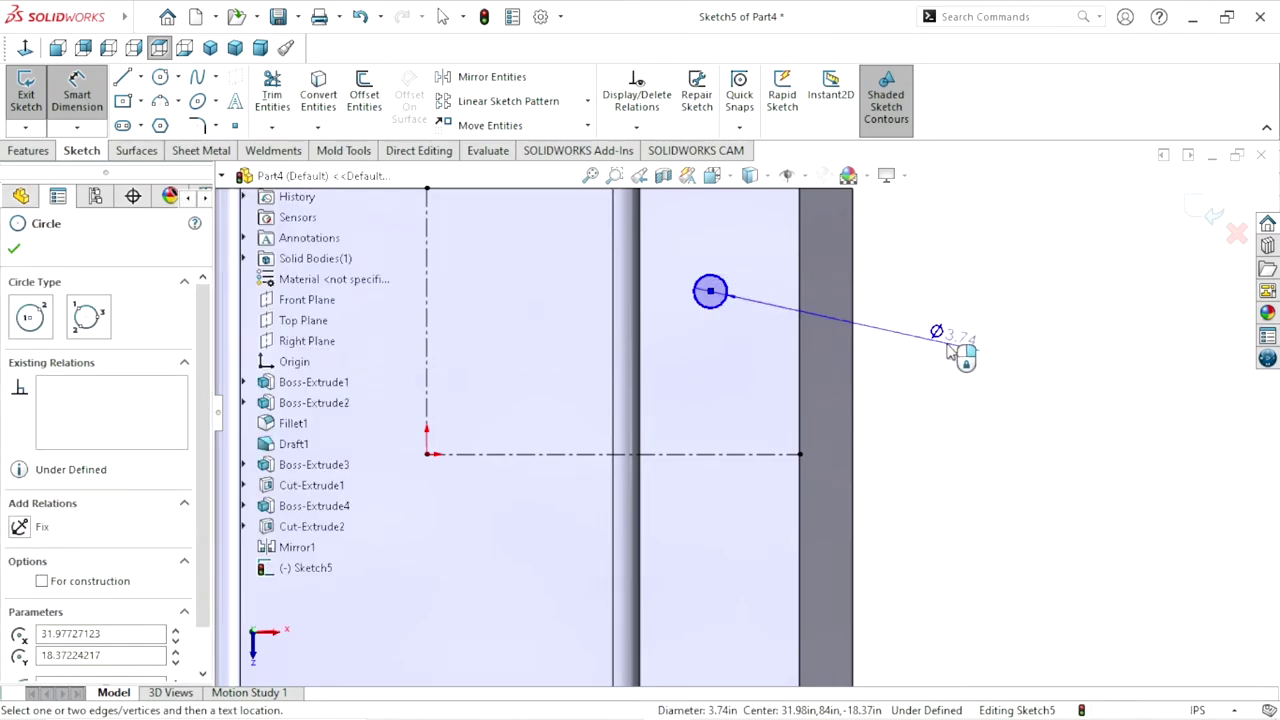
left_click(942, 347)
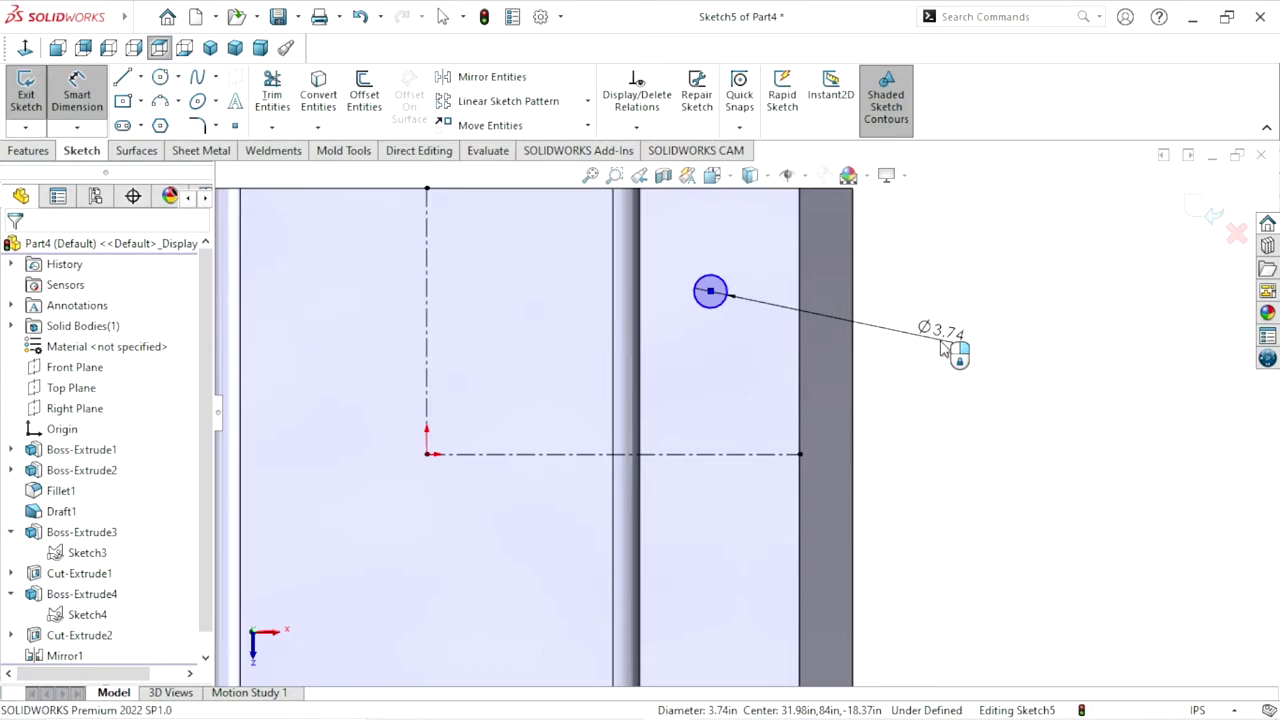
type("1.25")
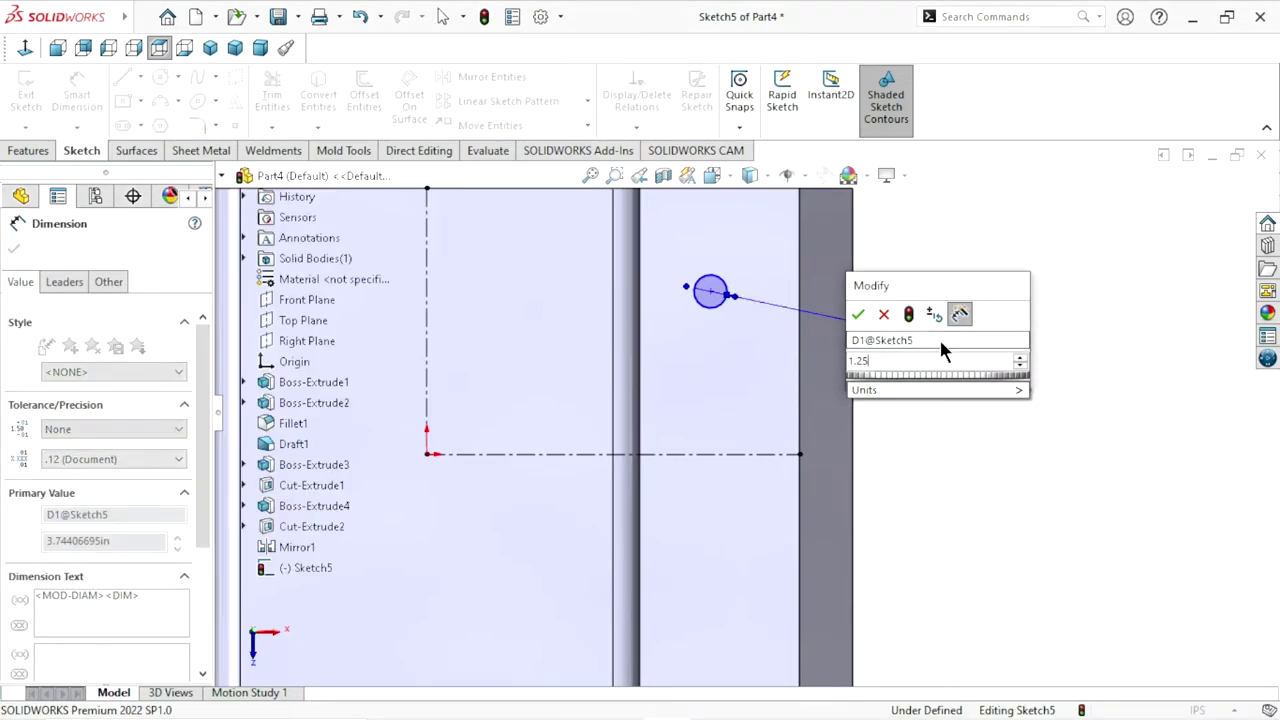
left_click(860, 314)
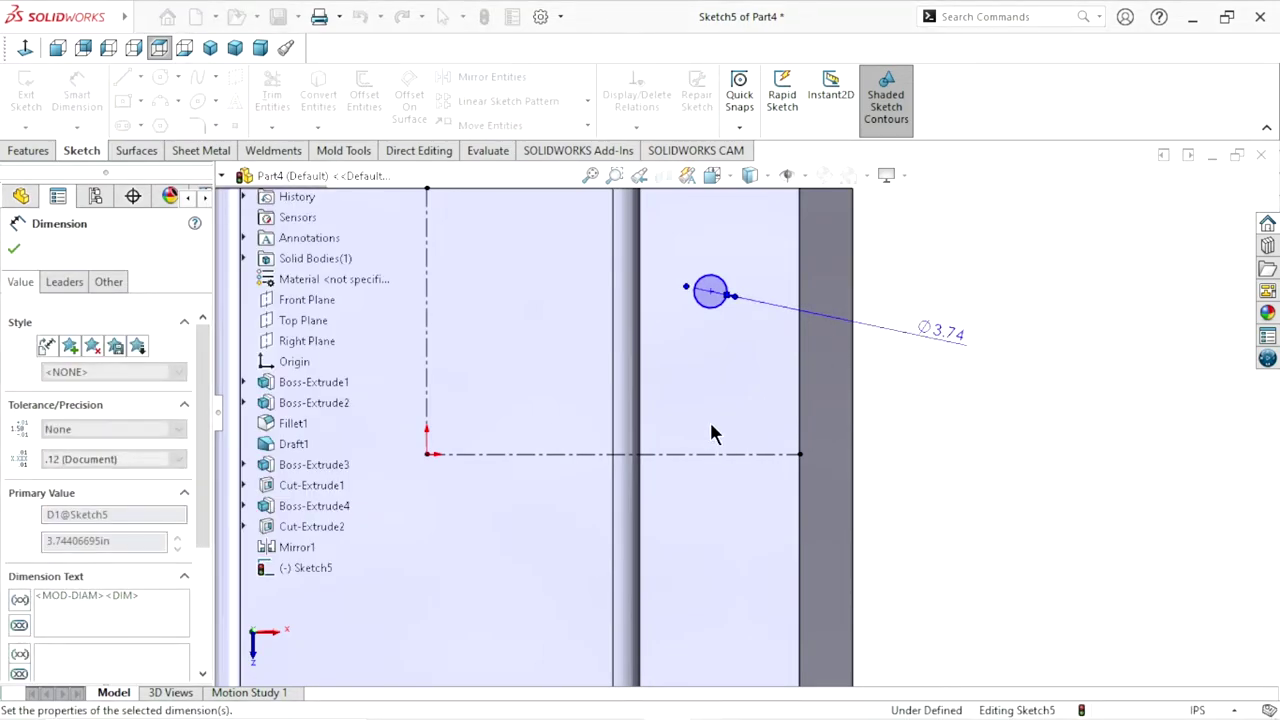
scroll(714, 324, "down", 2)
scroll(714, 324, "down", 2)
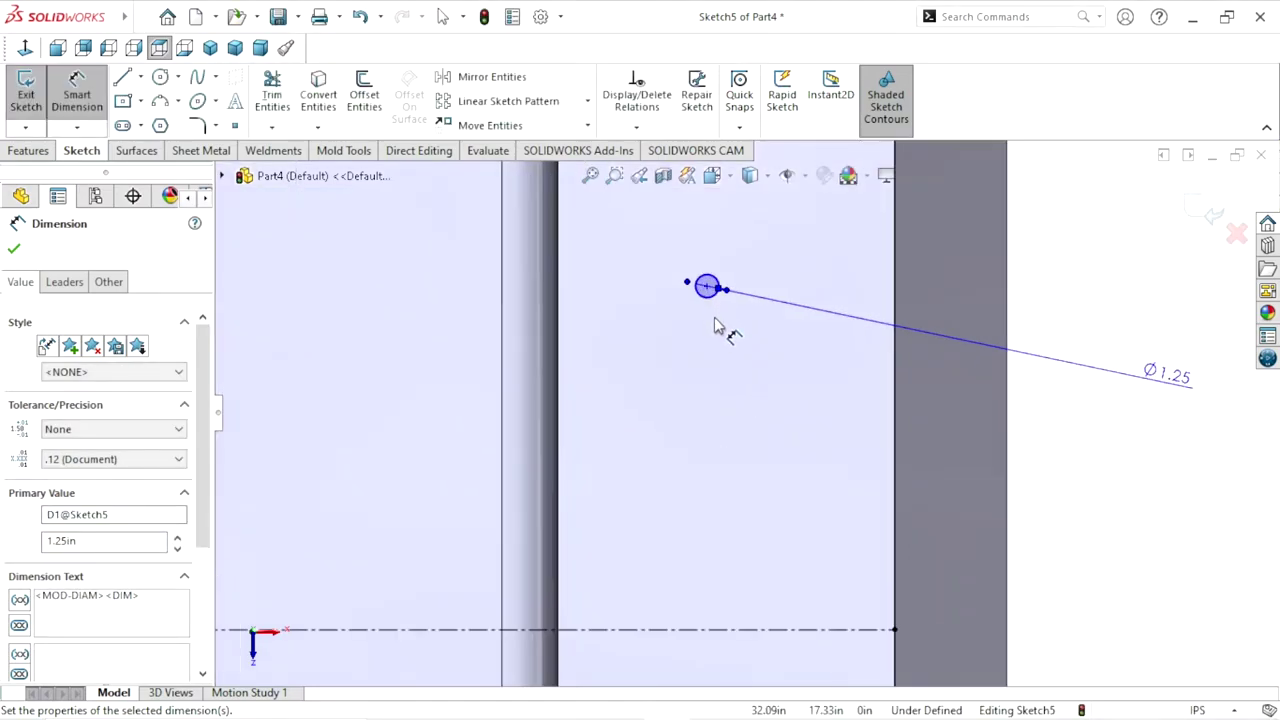
scroll(730, 352, "up", 1)
scroll(716, 380, "up", 1)
scroll(706, 430, "up", 1)
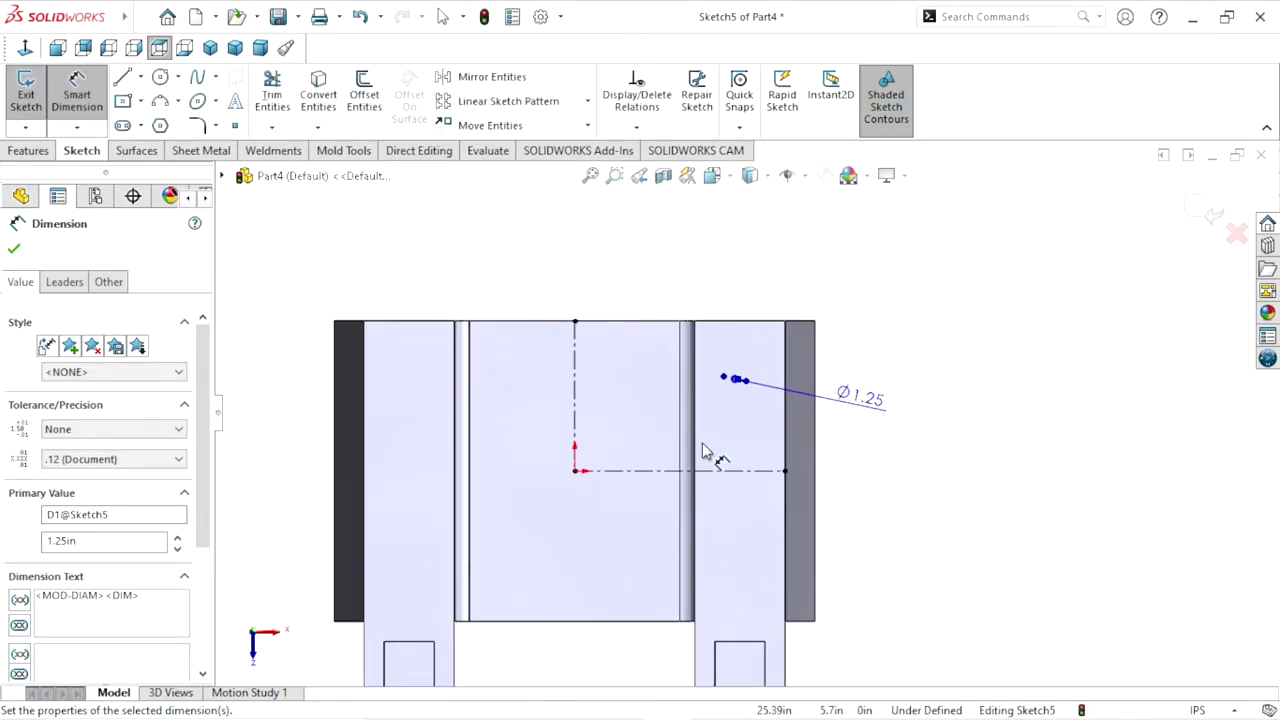
scroll(716, 405, "up", 1)
scroll(716, 405, "down", 1)
left_click(14, 250)
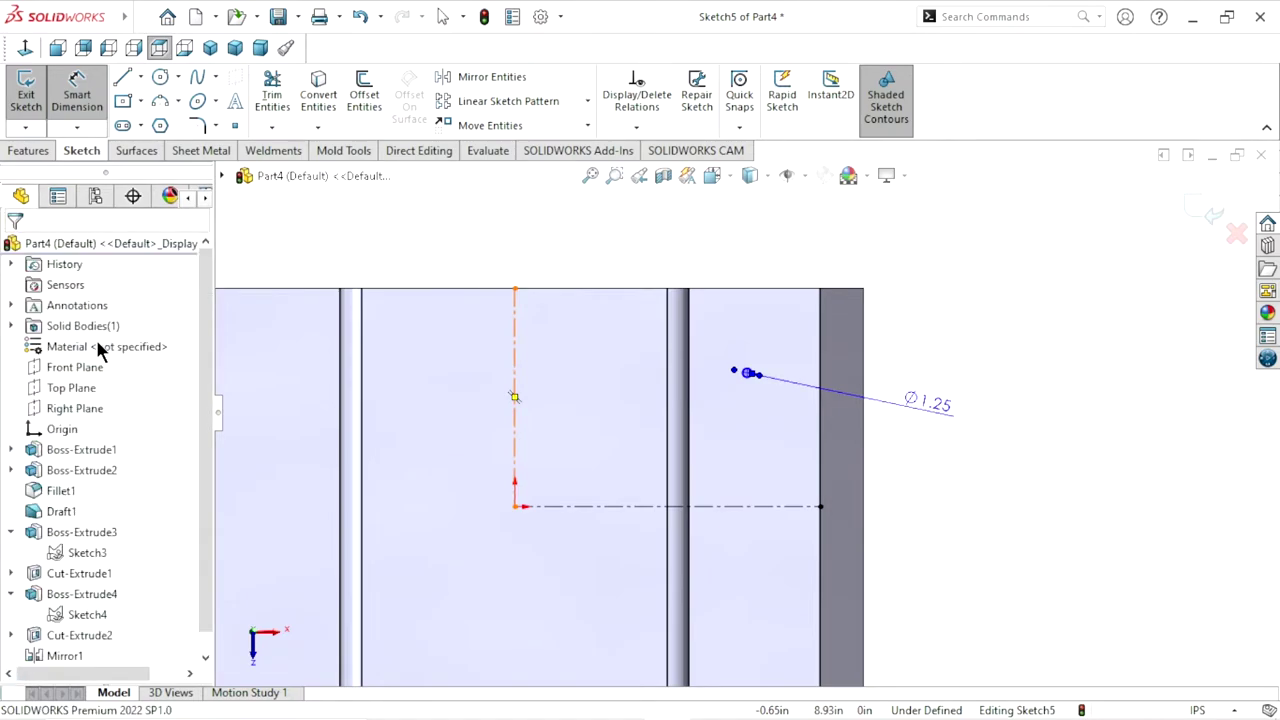
- Position the circle centre 32 from the vertical centreline
left_click(96, 90)
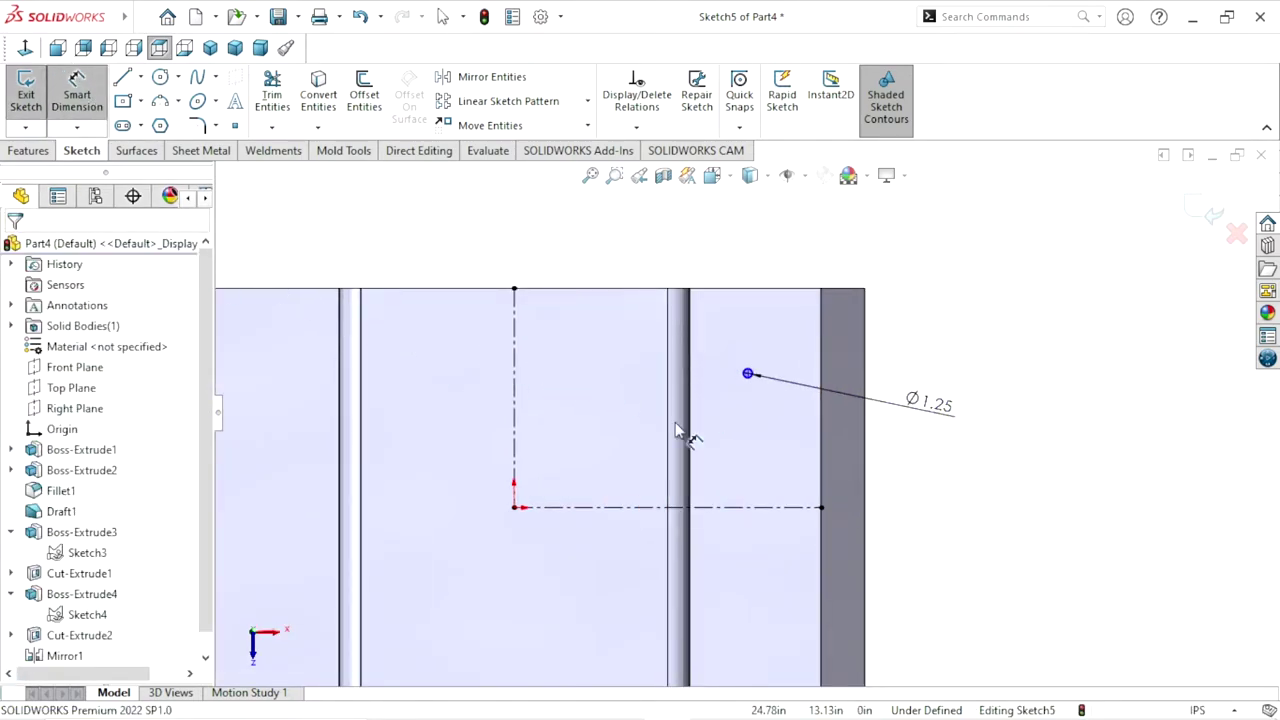
scroll(740, 418, "down", 2)
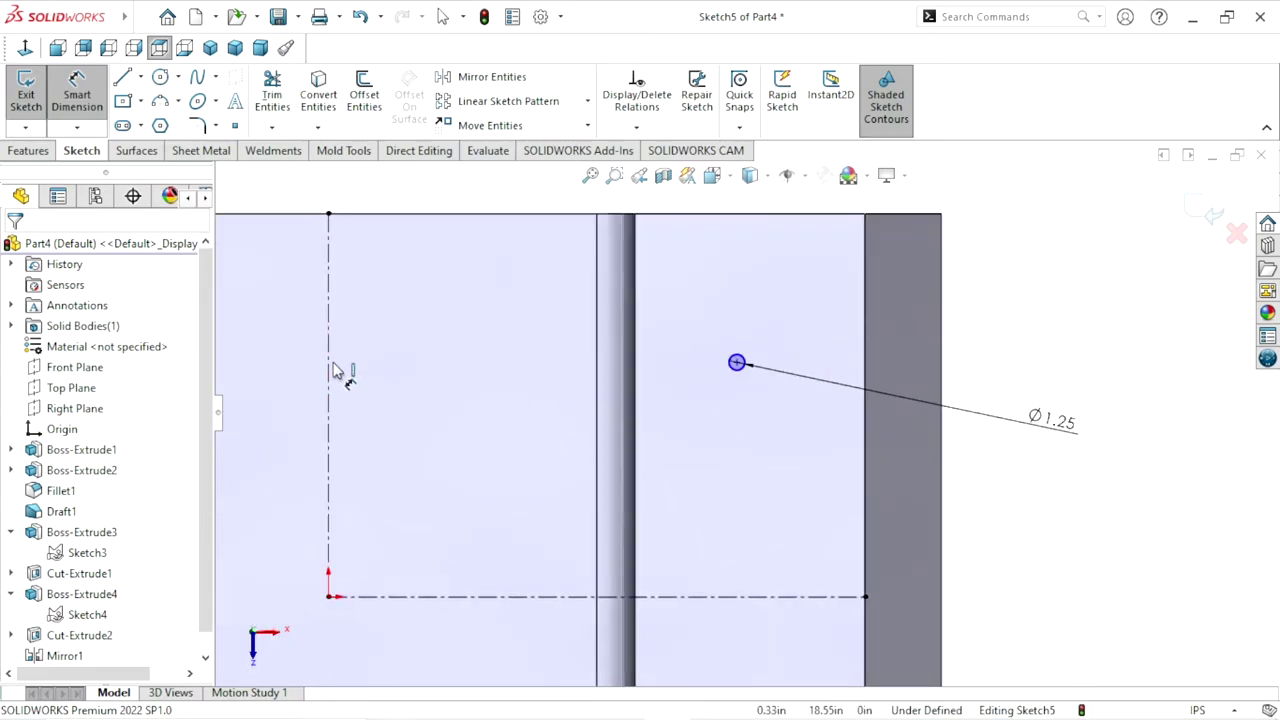
key("ctrl+v")
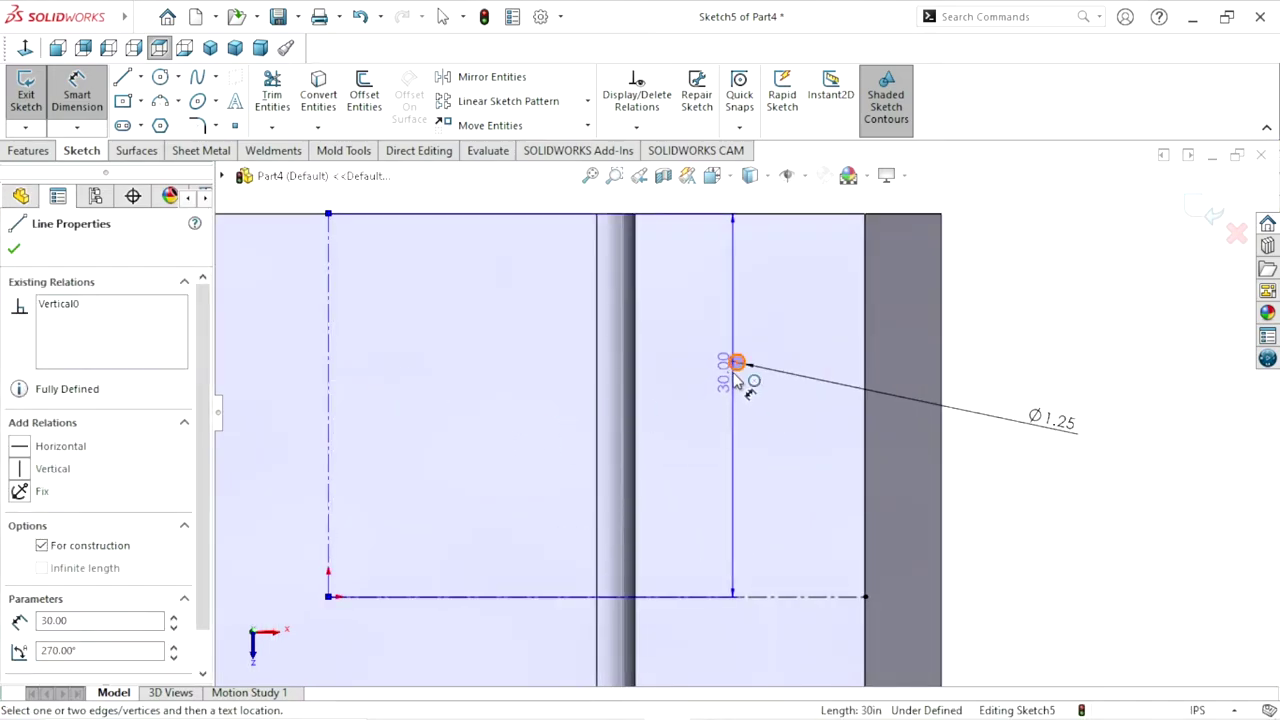
left_click(736, 363)
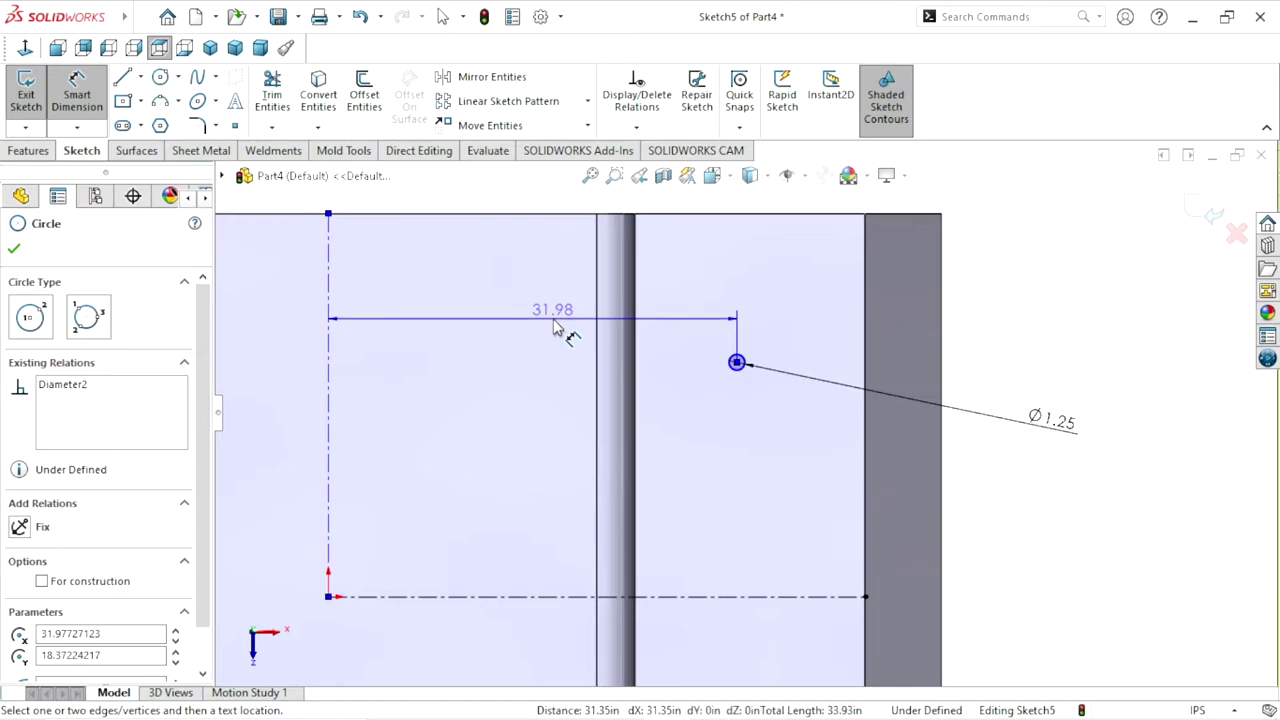
left_click(554, 328)
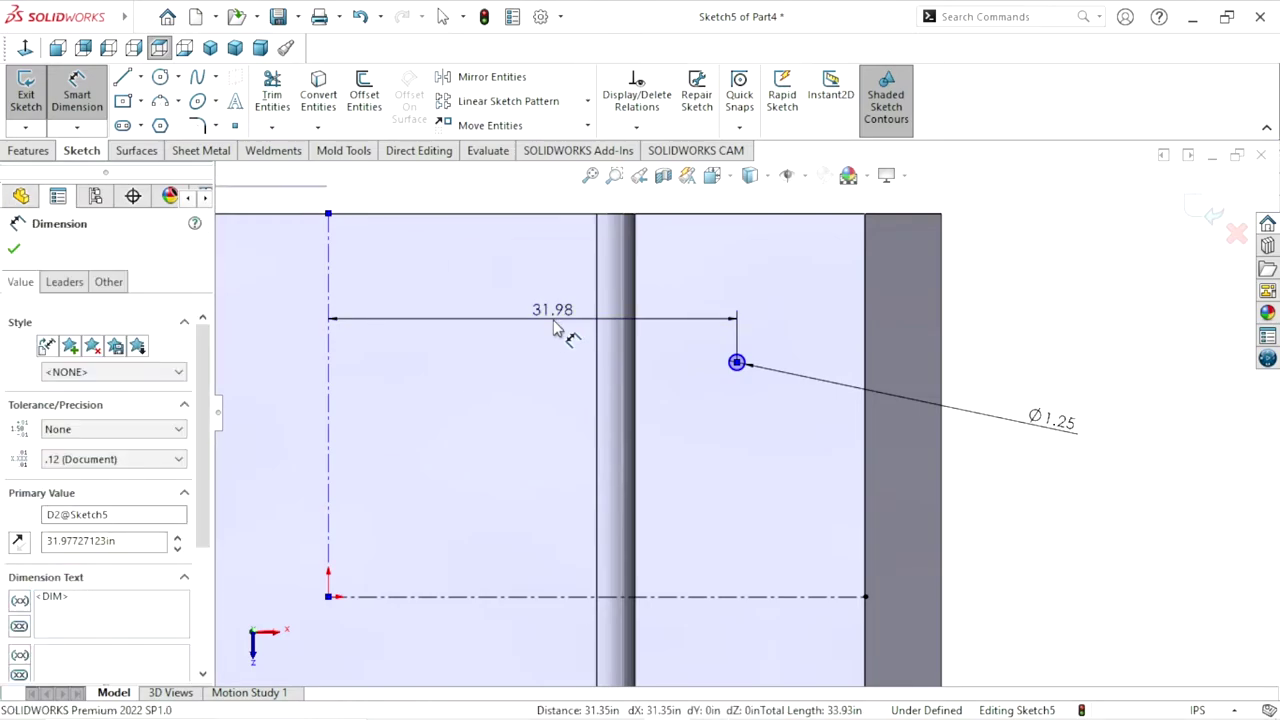
type("32")
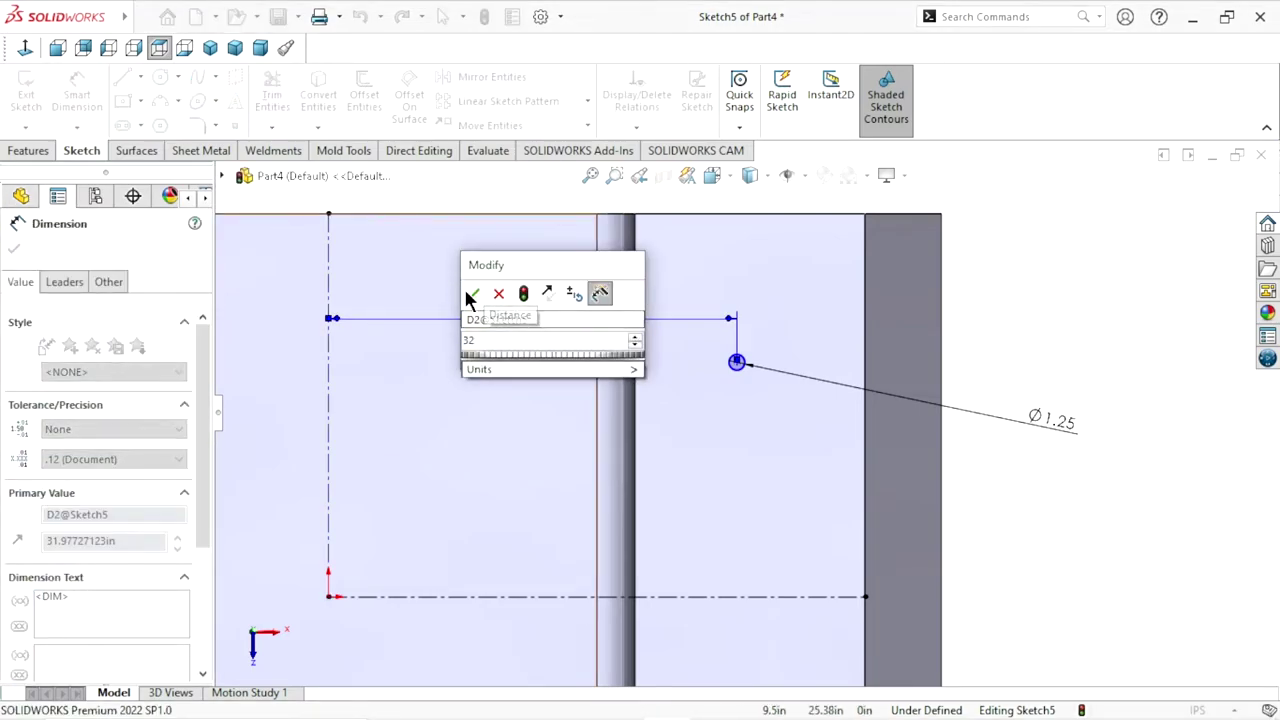
left_click(474, 295)
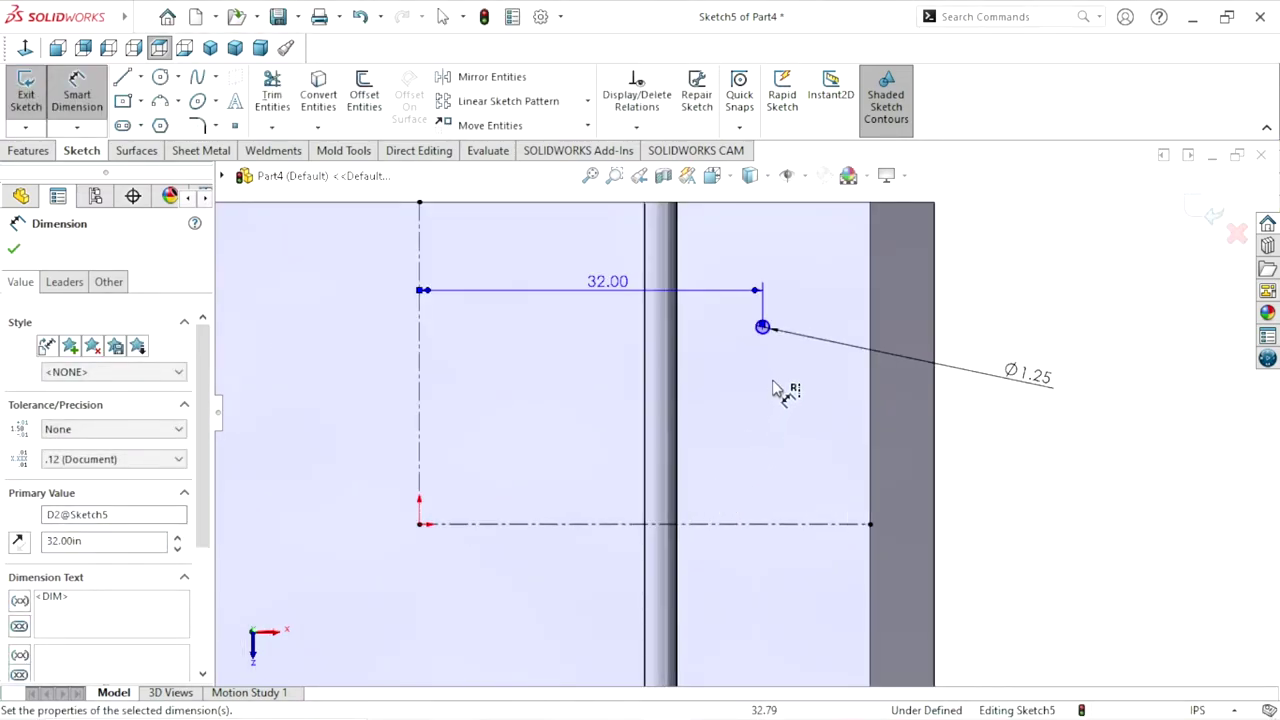
- Position the circle centre 18 above the horizontal centreline
left_click(762, 330)
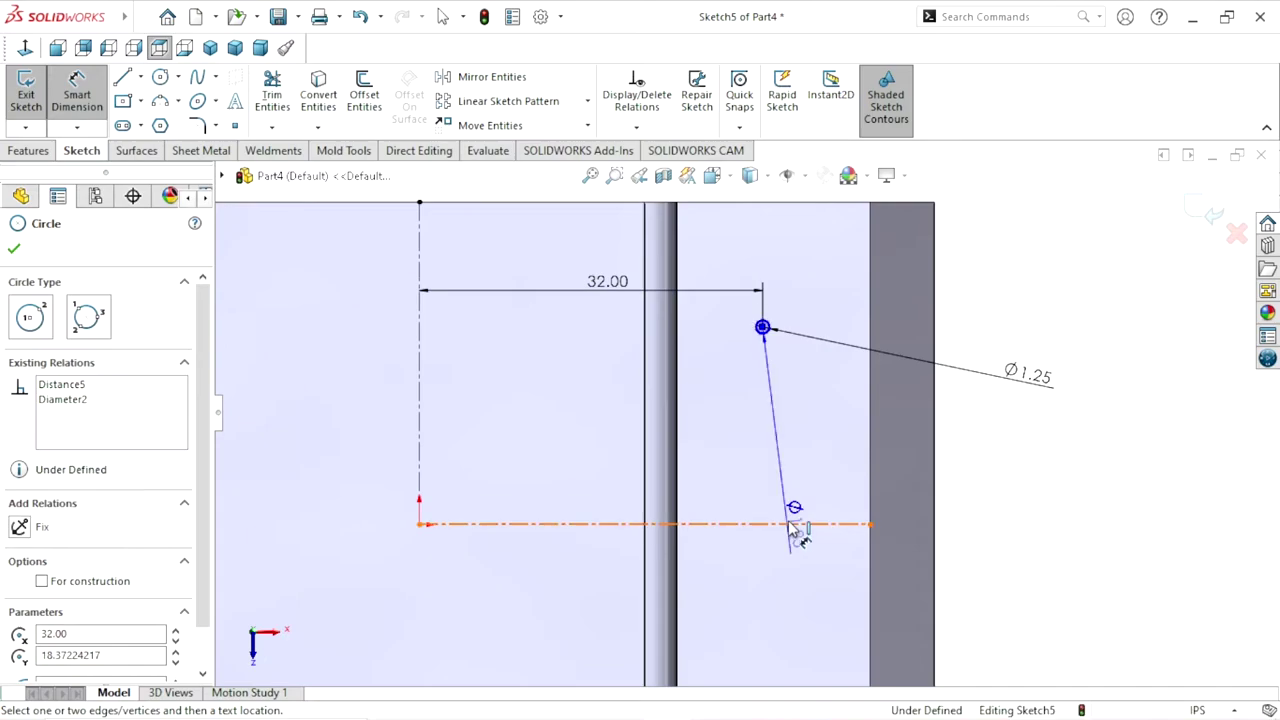
left_click(786, 522)
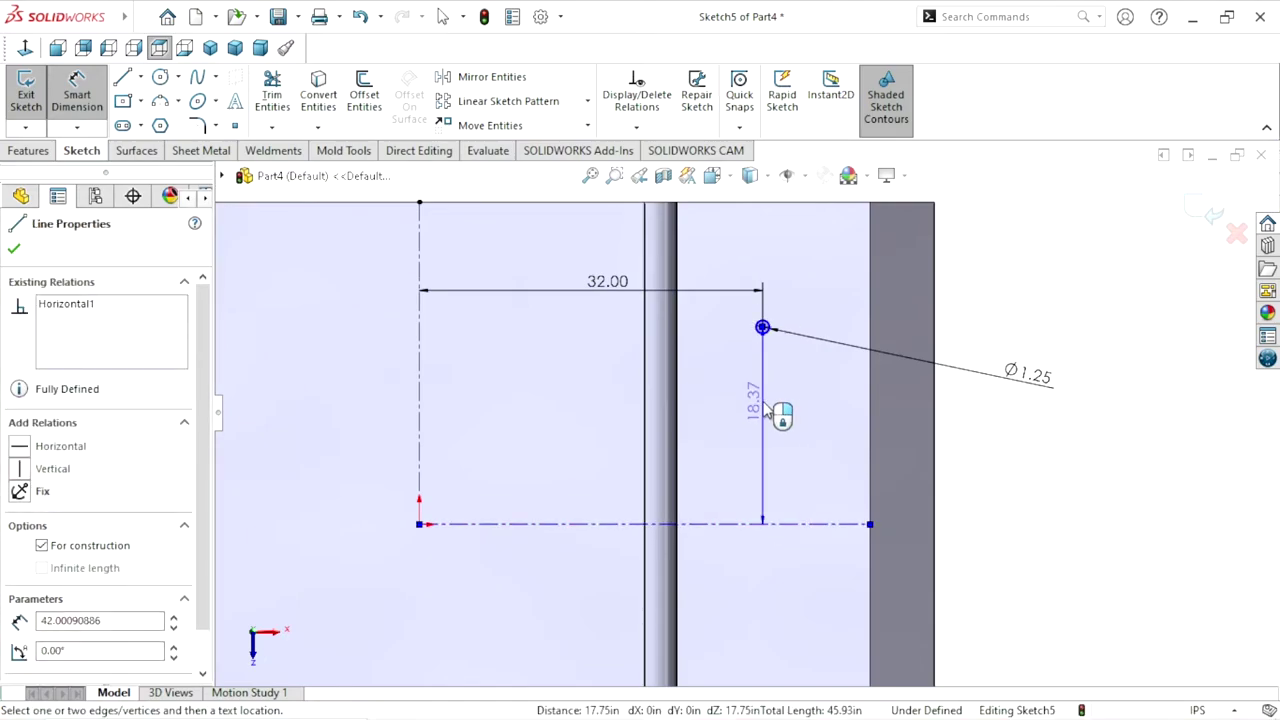
left_click(718, 422)
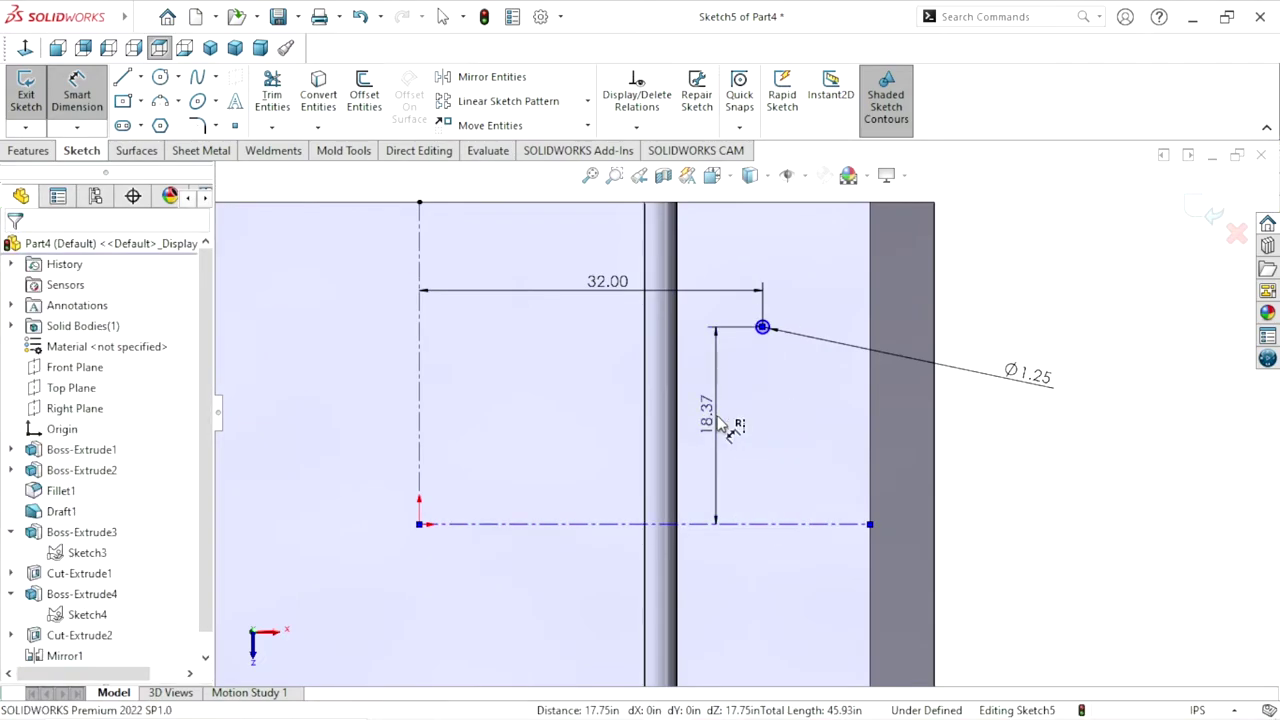
type("18")
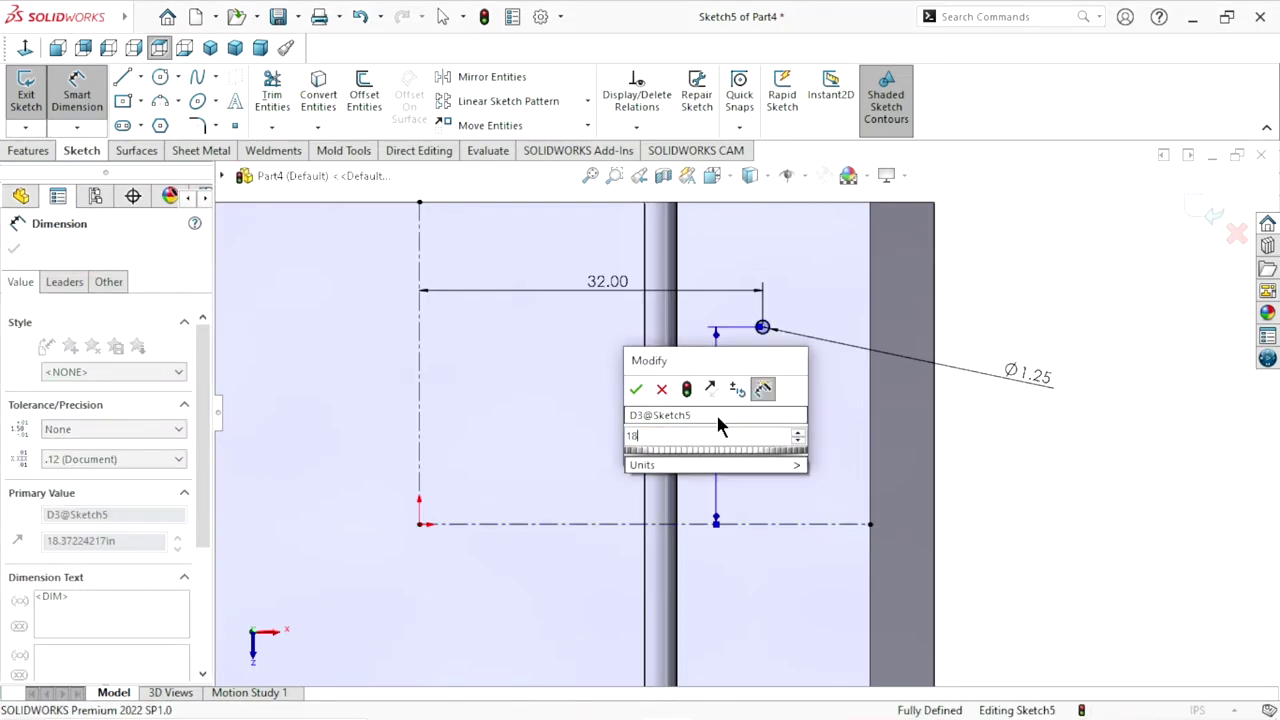
left_click(637, 389)
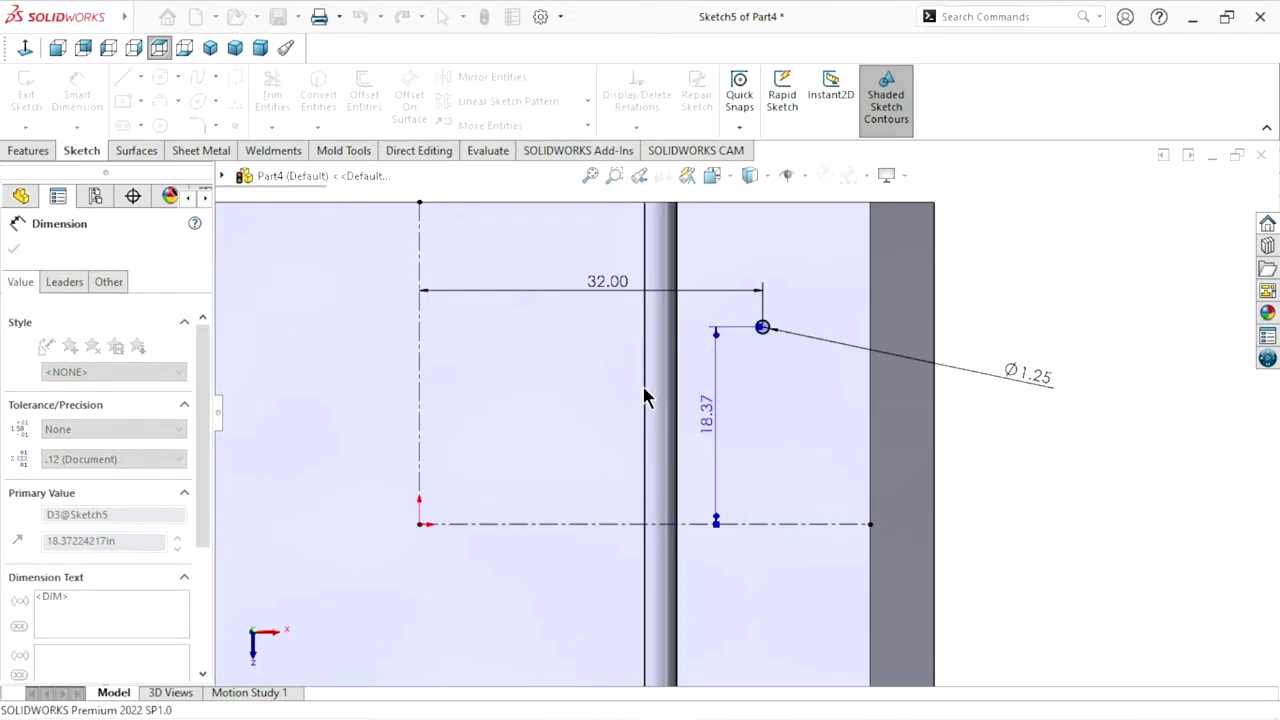
scroll(770, 515, "up", 3)
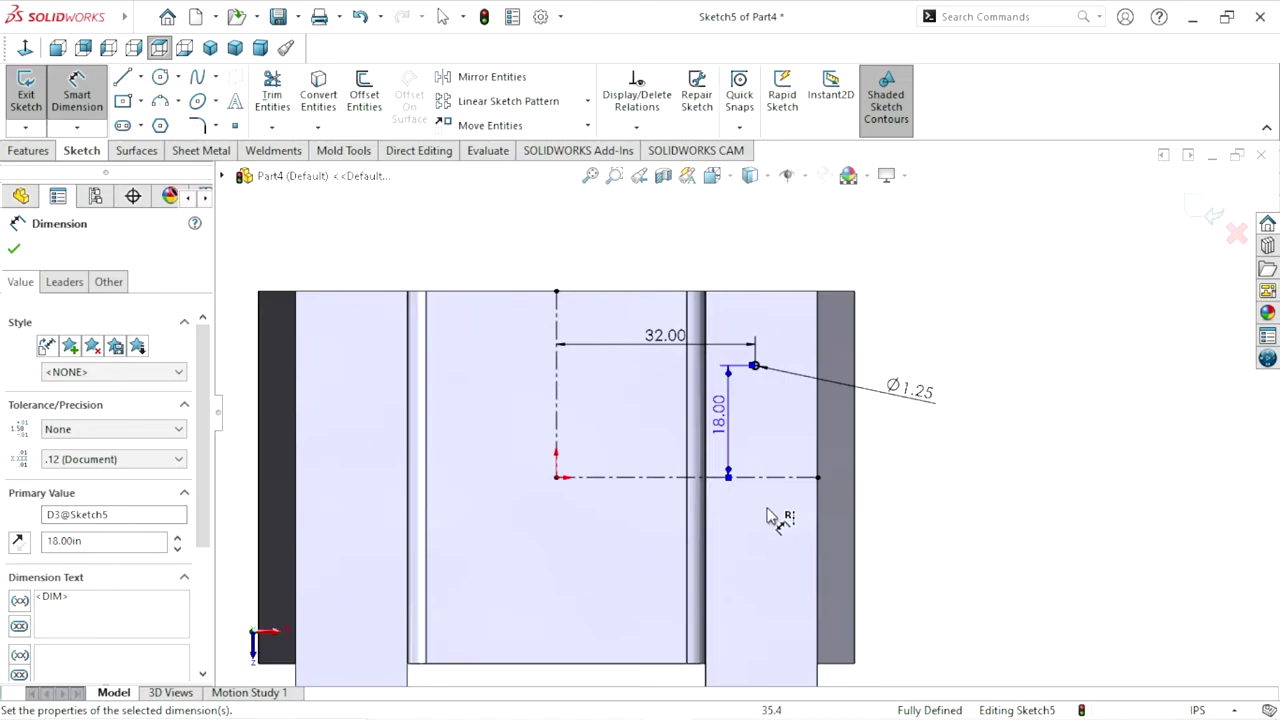
scroll(709, 480, "down", 2)
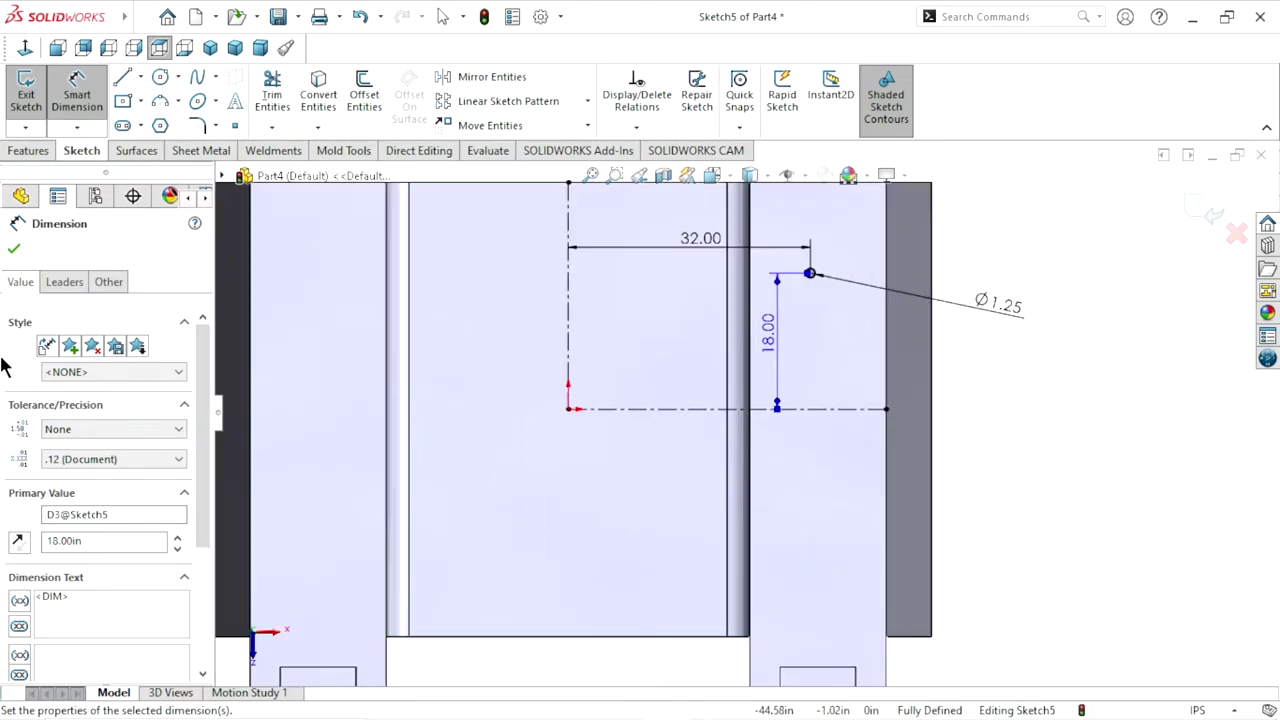
left_click(18, 250)
scroll(858, 318, "down", 1)
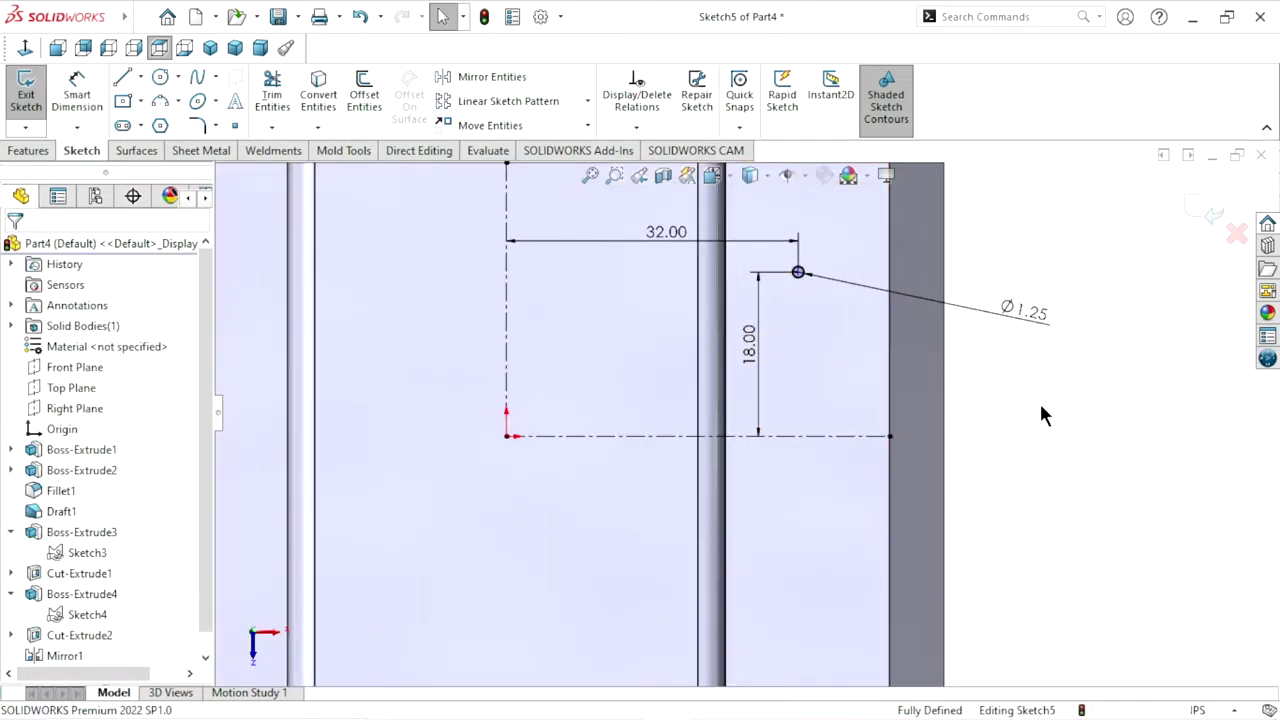
left_click(34, 151)
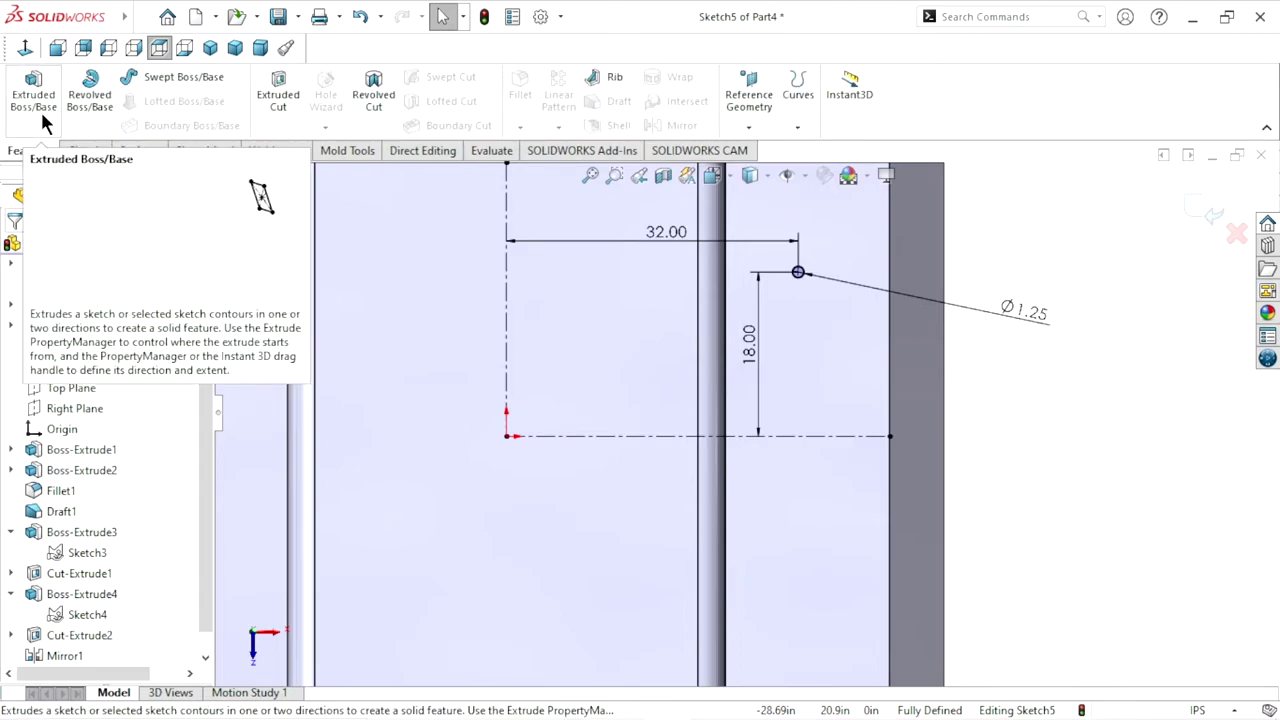
- Extrude the circle as a boss with a 4 in depth and preview it in 3D
left_click(42, 116)
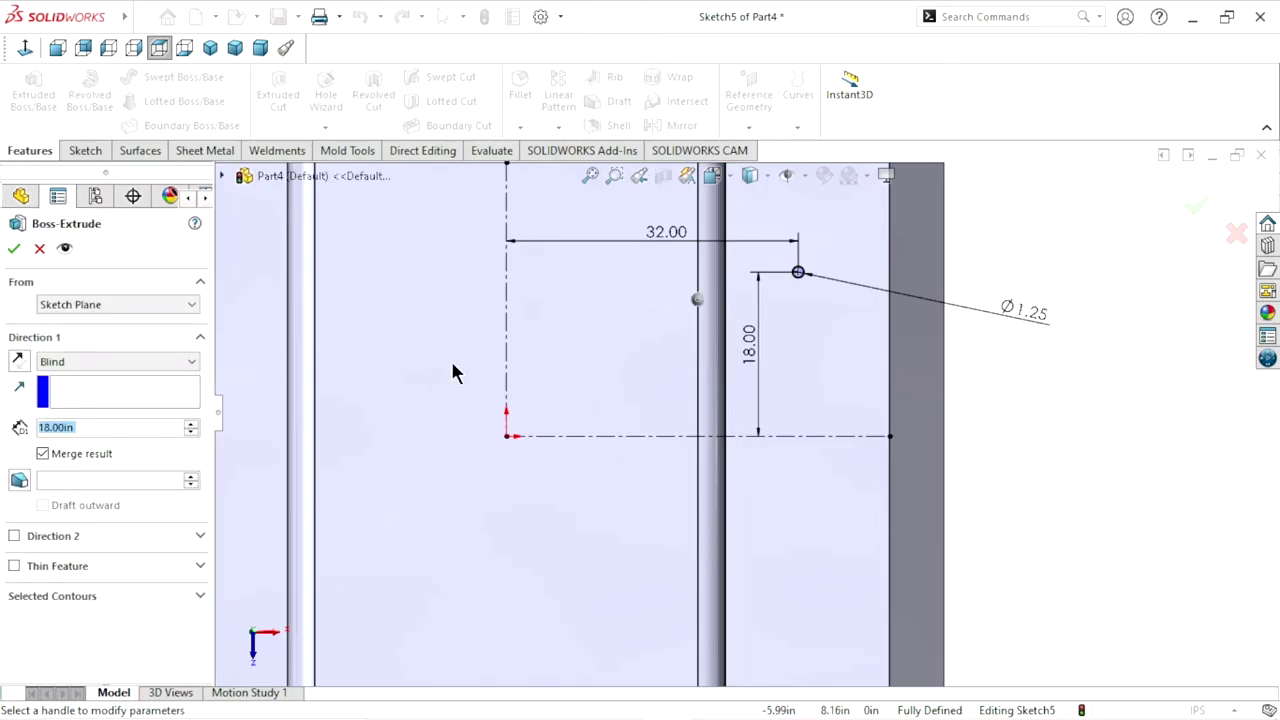
left_click(120, 427)
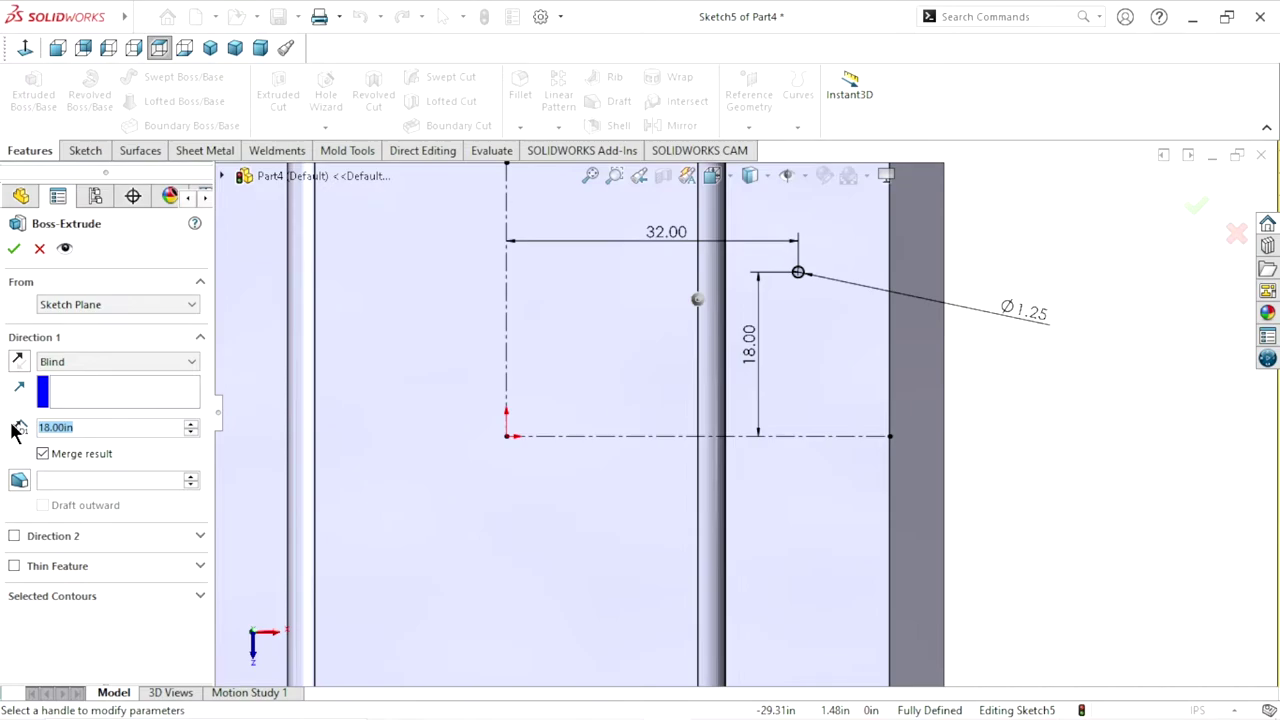
type("4")
key("Return")
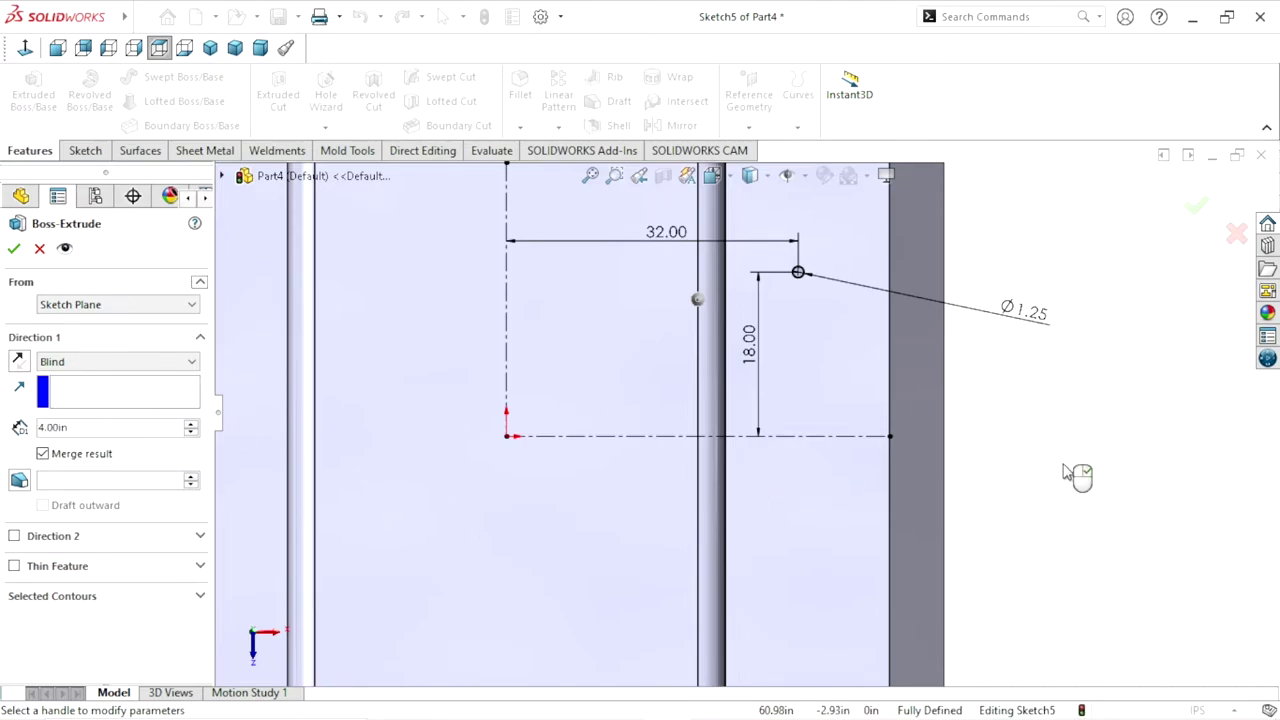
mouse_move(757, 600)
middle_mouse_down()
mouse_move(709, 554)
mouse_move(779, 452)
mouse_move(777, 471)
middle_mouse_up()
key("f")
scroll(810, 313, "down", 5)
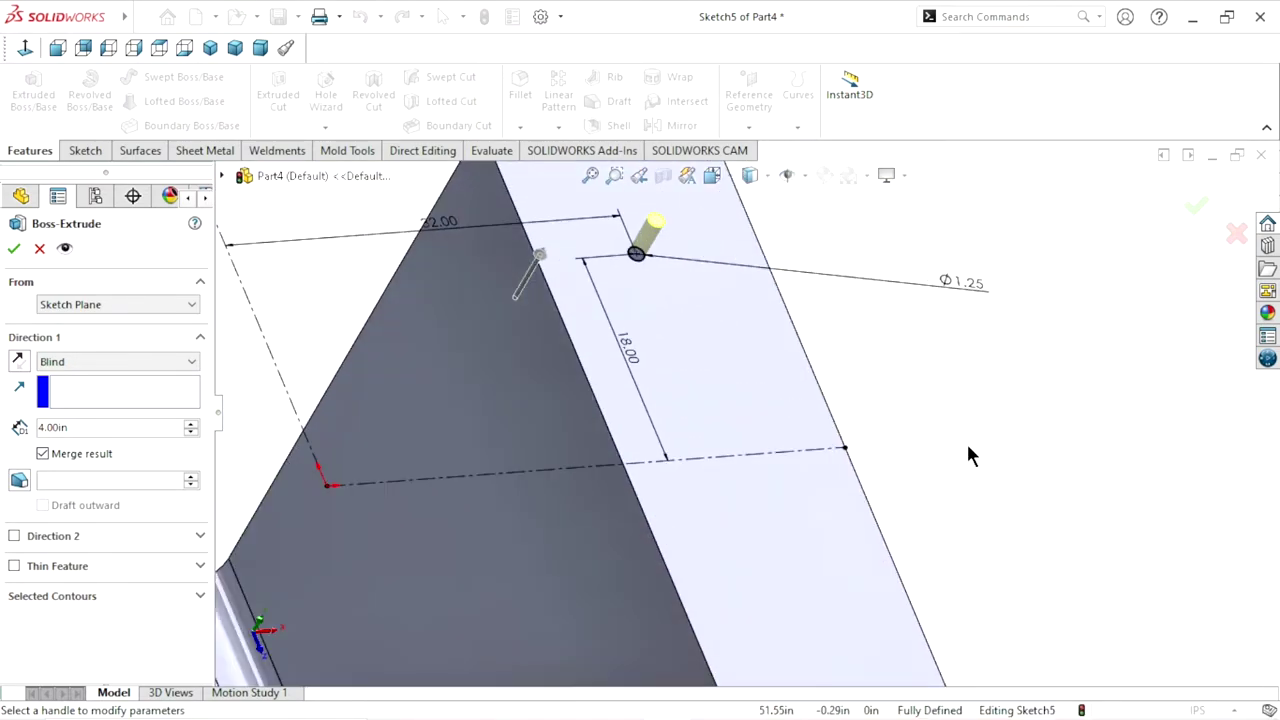
mouse_move(934, 412)
middle_mouse_down()
mouse_move(929, 343)
mouse_move(954, 314)
mouse_move(695, 528)
middle_mouse_up()
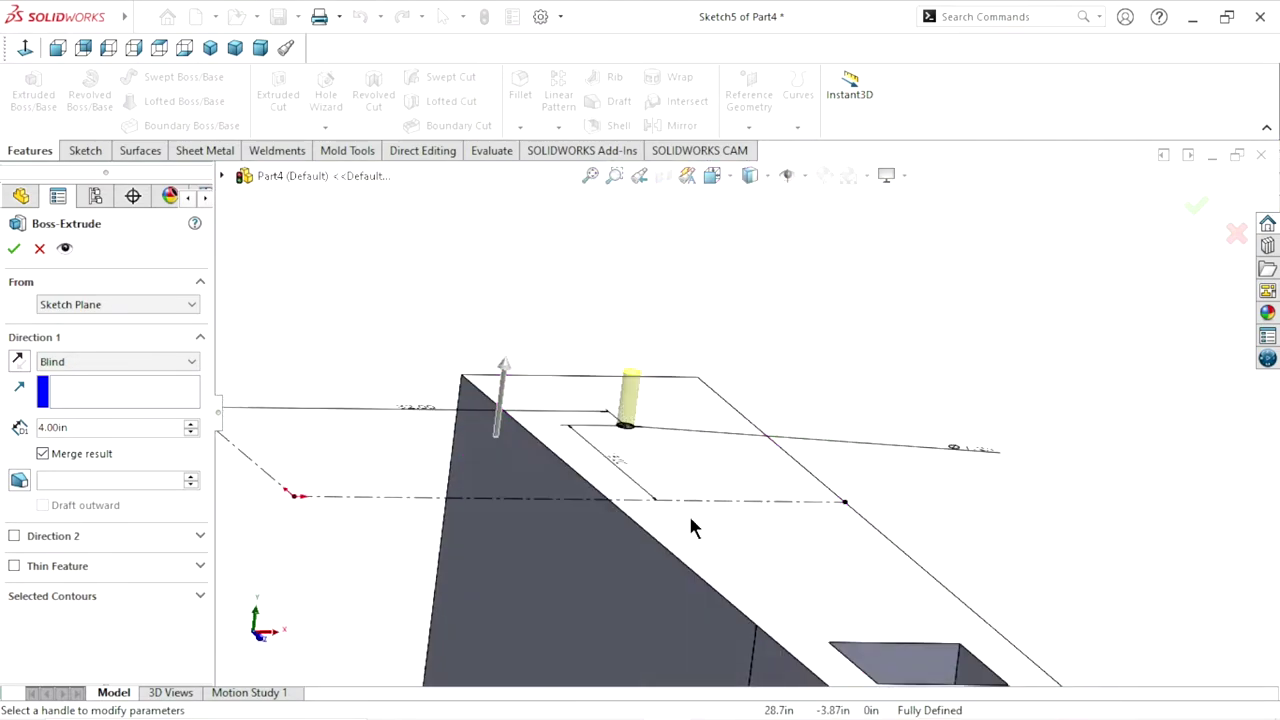
scroll(726, 486, "up", 3)
scroll(689, 417, "down", 2)
scroll(689, 411, "down", 2)
scroll(684, 415, "down", 1)
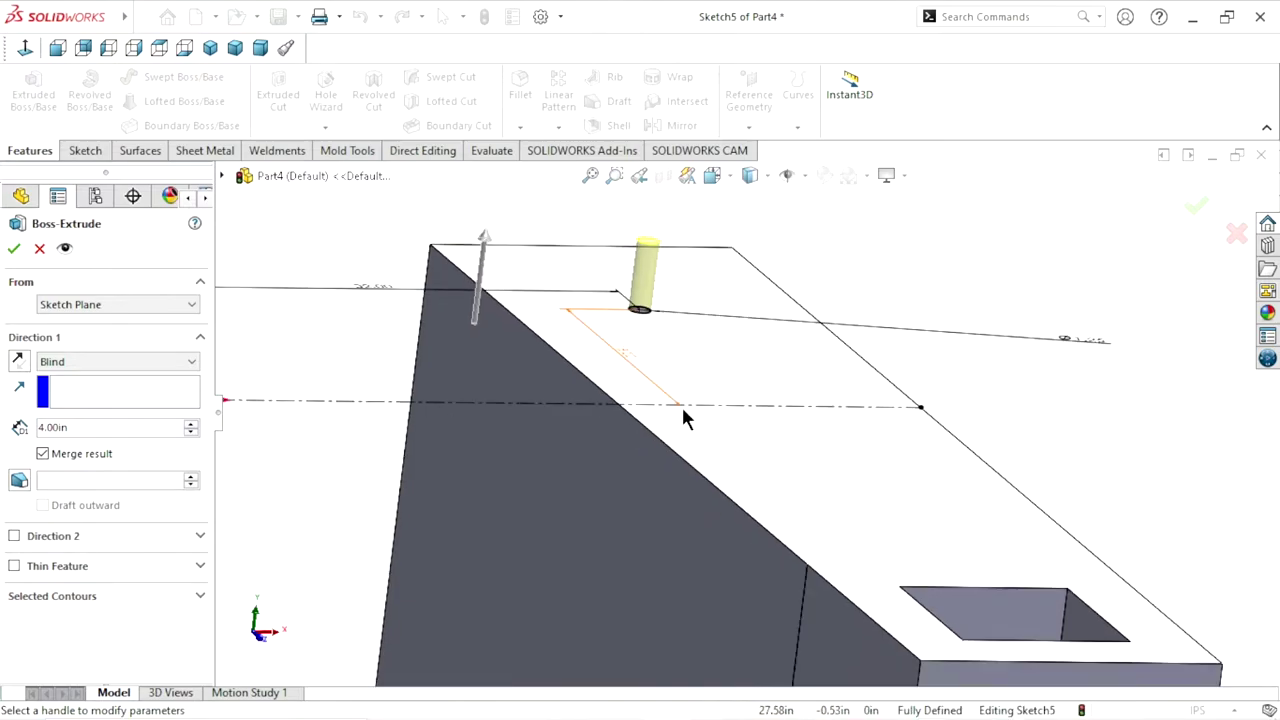
- Change the pin's extrusion depth to 8 in and accept the feature
left_click_drag(89, 431, 4, 421)
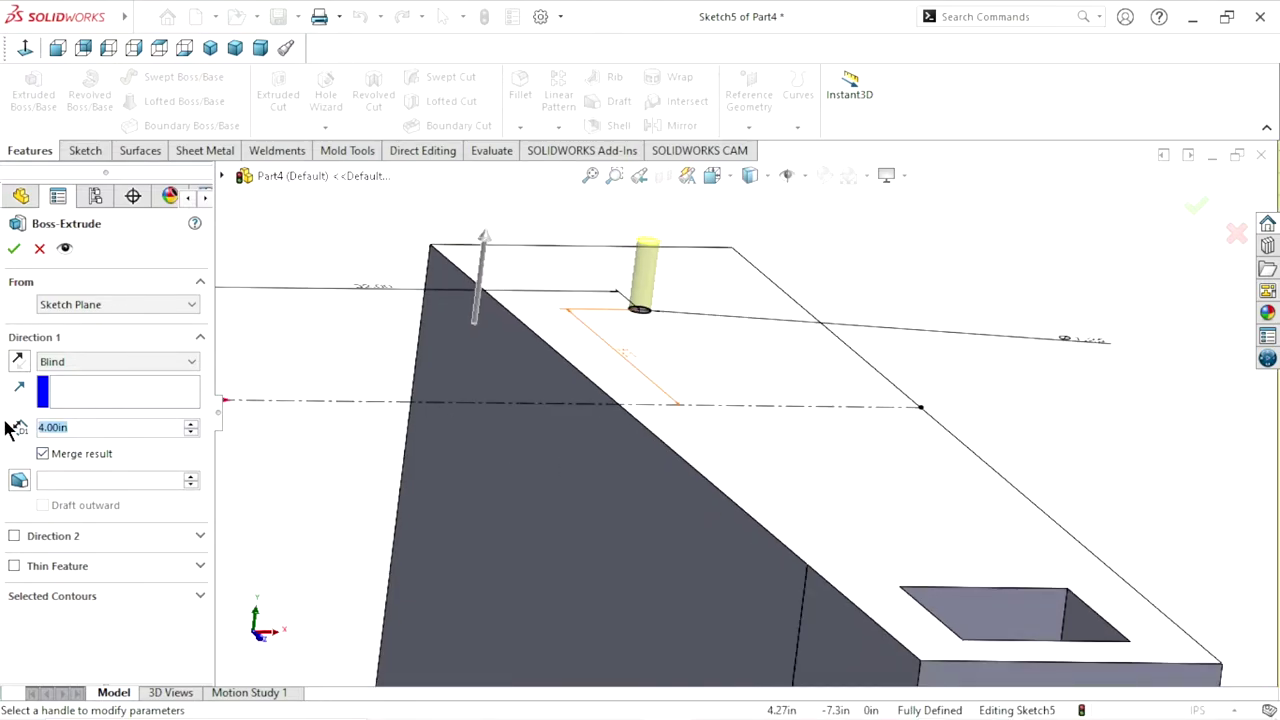
type("8")
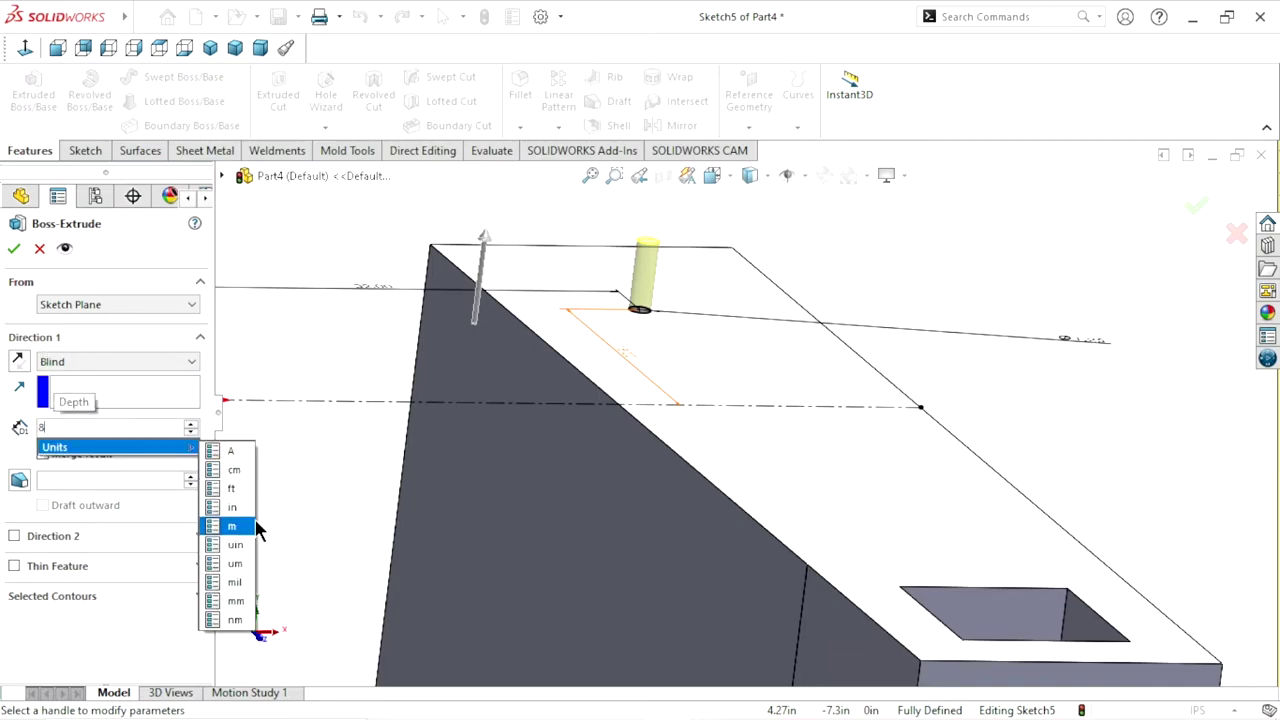
key("Return")
scroll(660, 380, "up", 2)
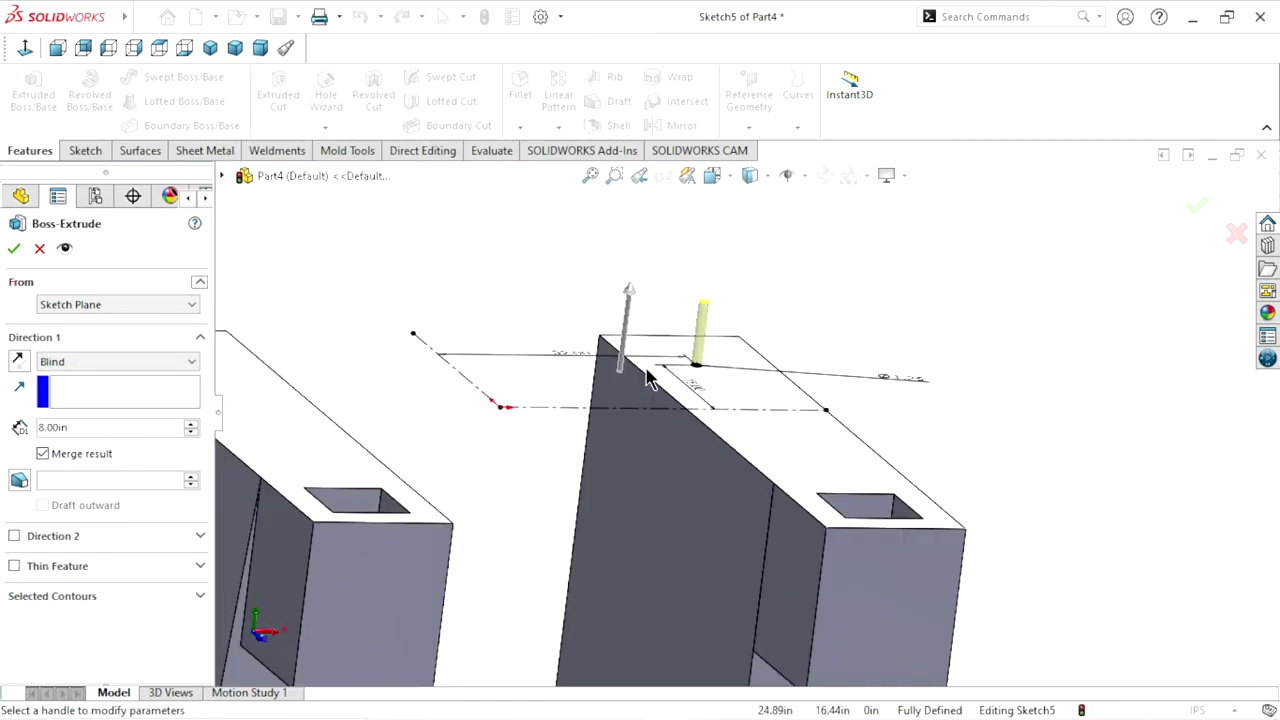
scroll(737, 343, "down", 2)
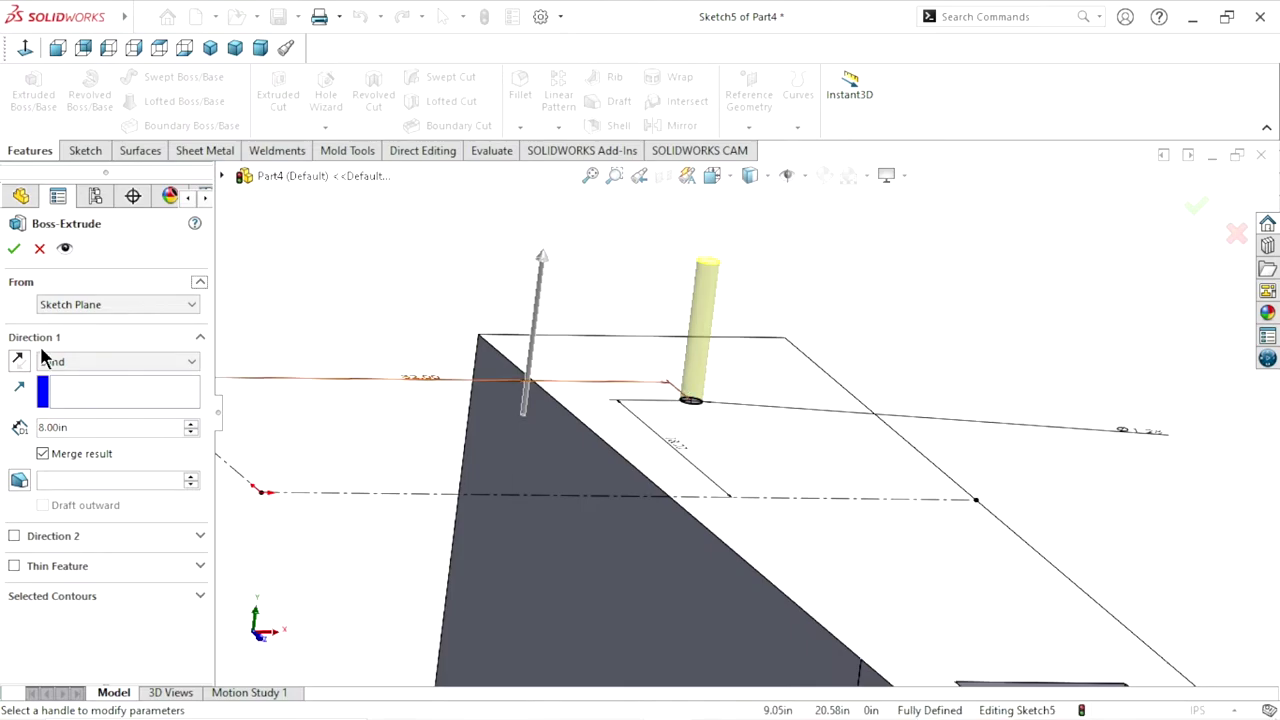
left_click(14, 250)
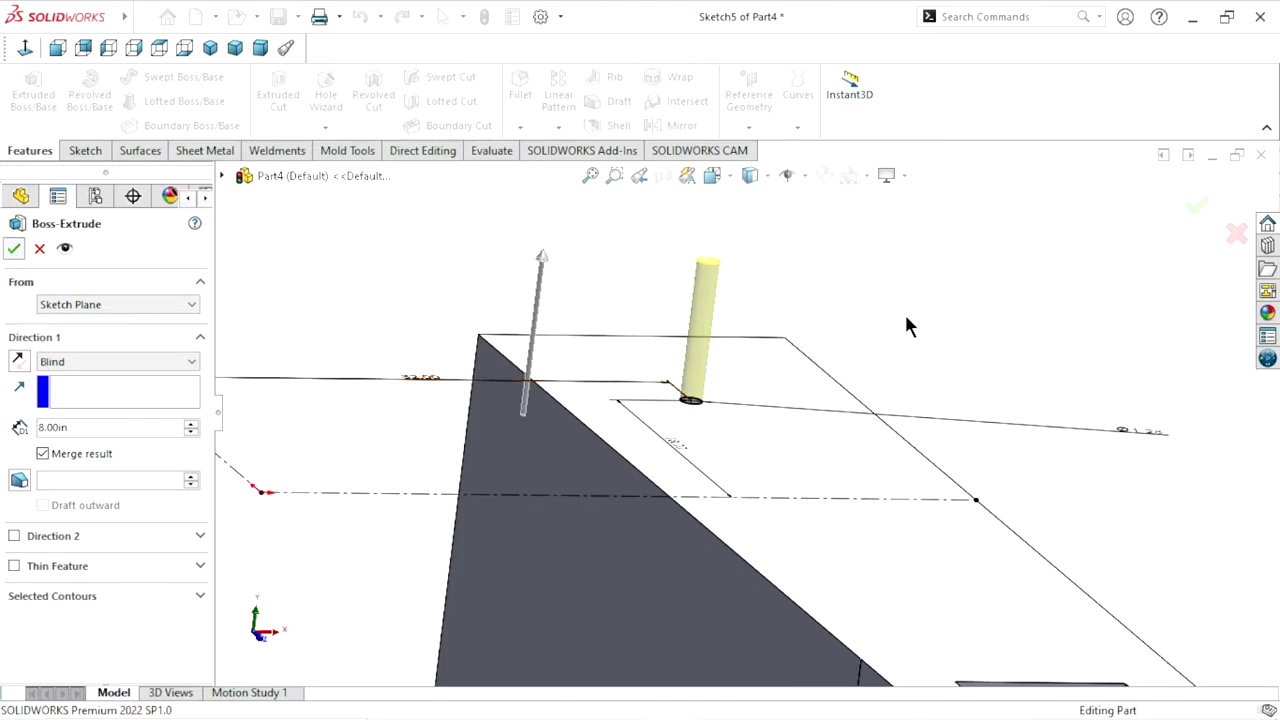
scroll(743, 514, "up", 2)
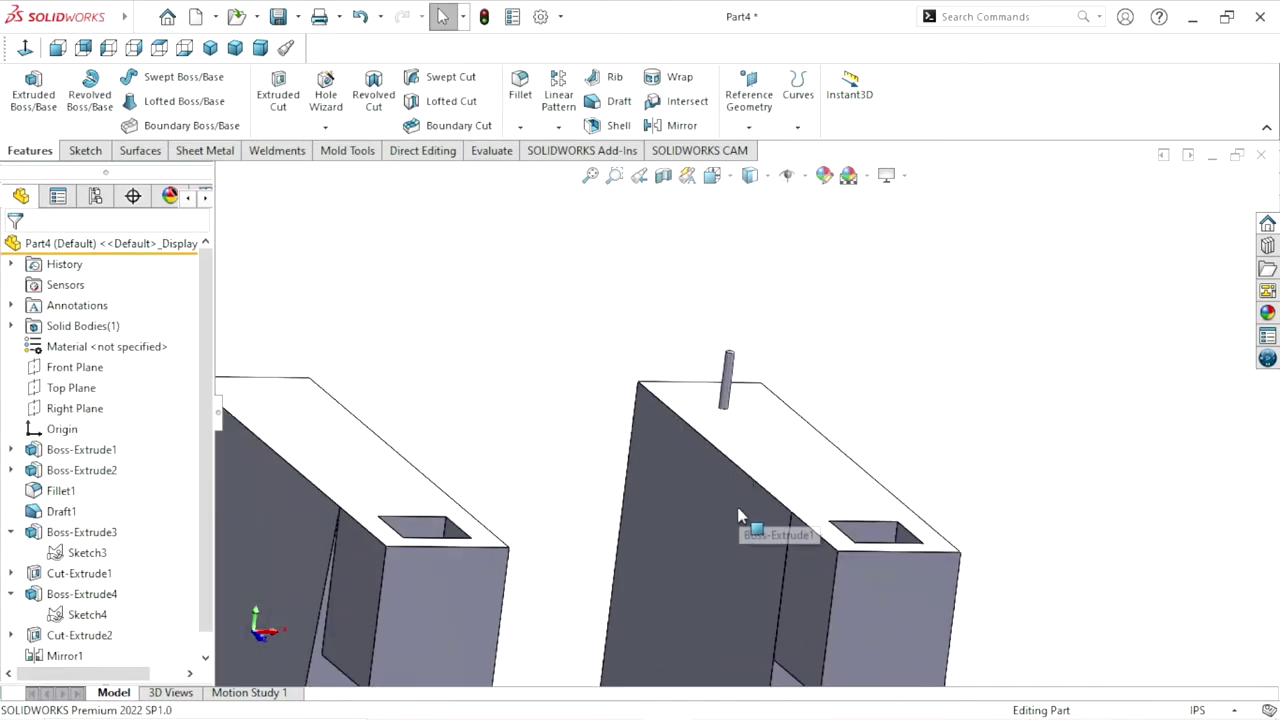
scroll(723, 520, "up", 1)
scroll(757, 375, "up", 1)
scroll(757, 375, "down", 1)
scroll(740, 320, "down", 2)
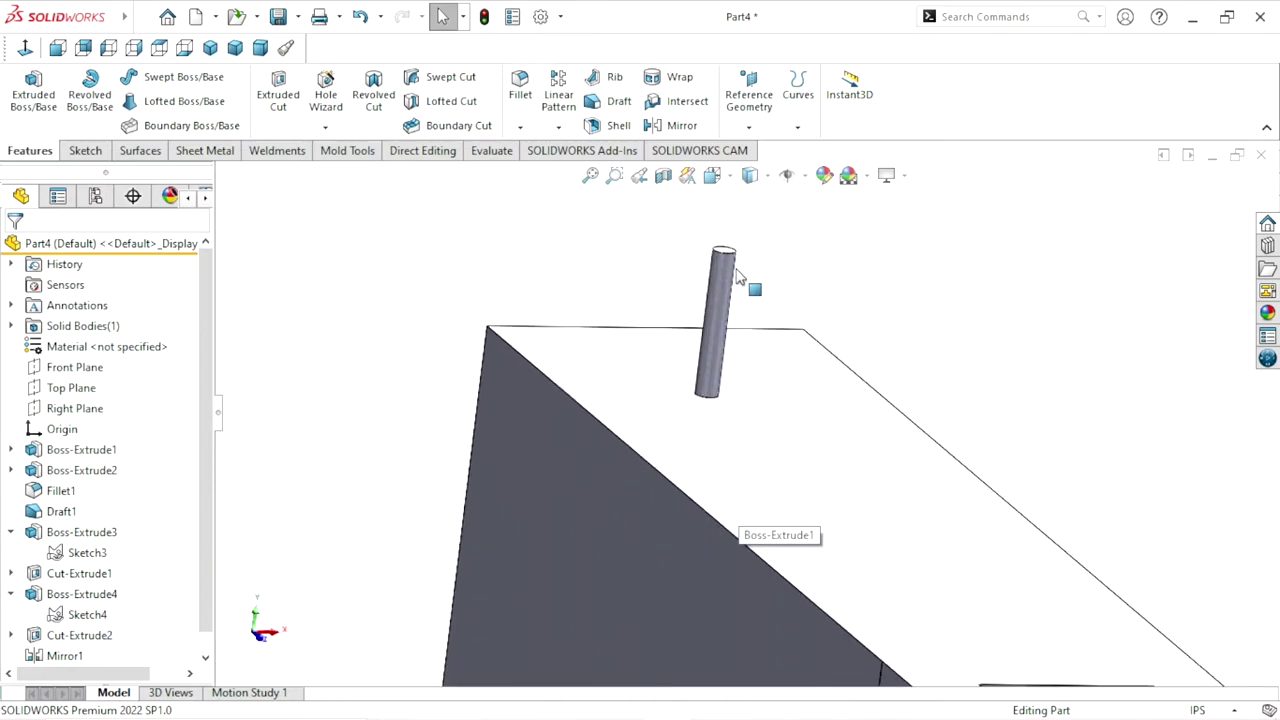
scroll(740, 290, "down", 2)
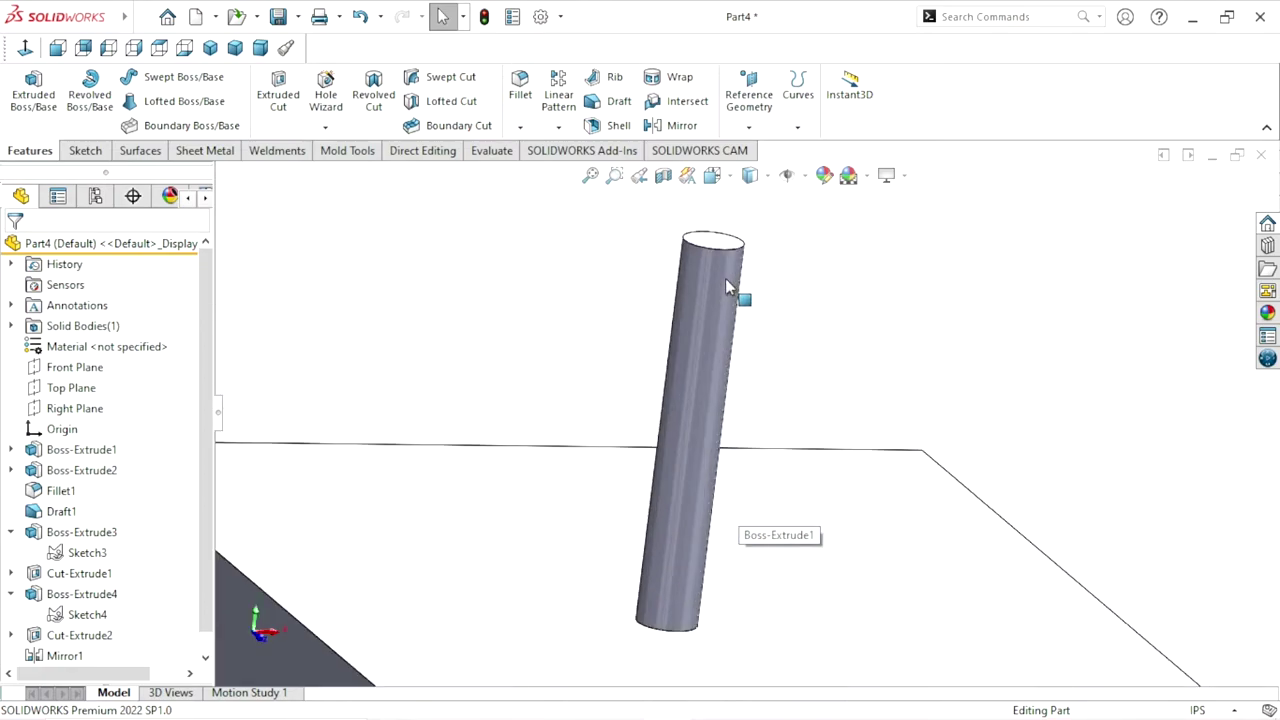
- Chamfer the pin's top edge 0.1 in at 45 degrees
left_click(519, 130)
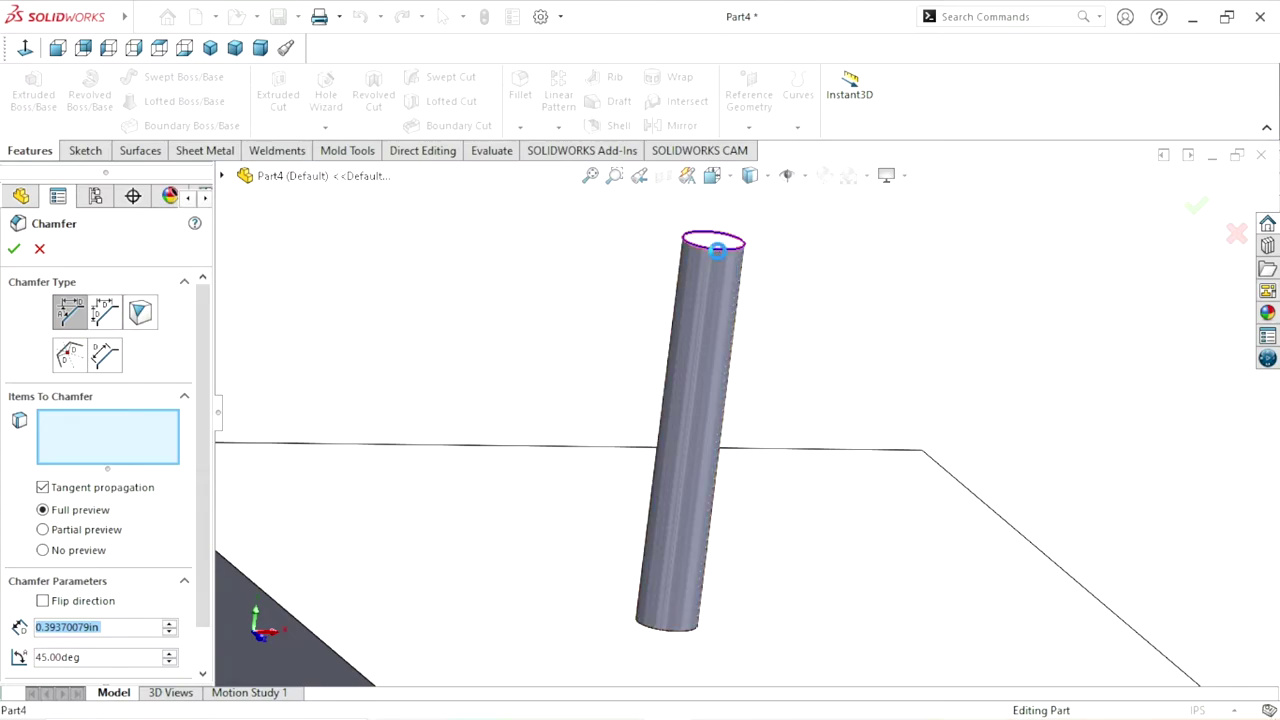
left_click(728, 243)
left_click_drag(112, 628, 11, 608)
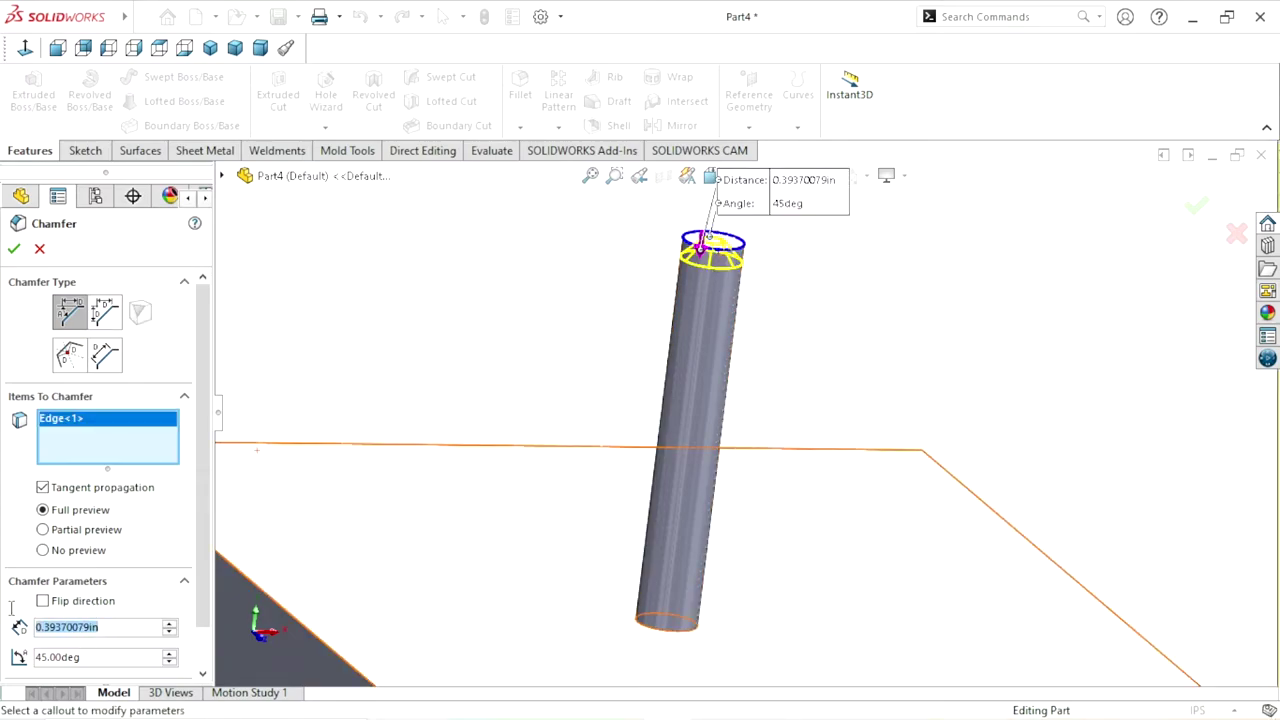
type("0.1")
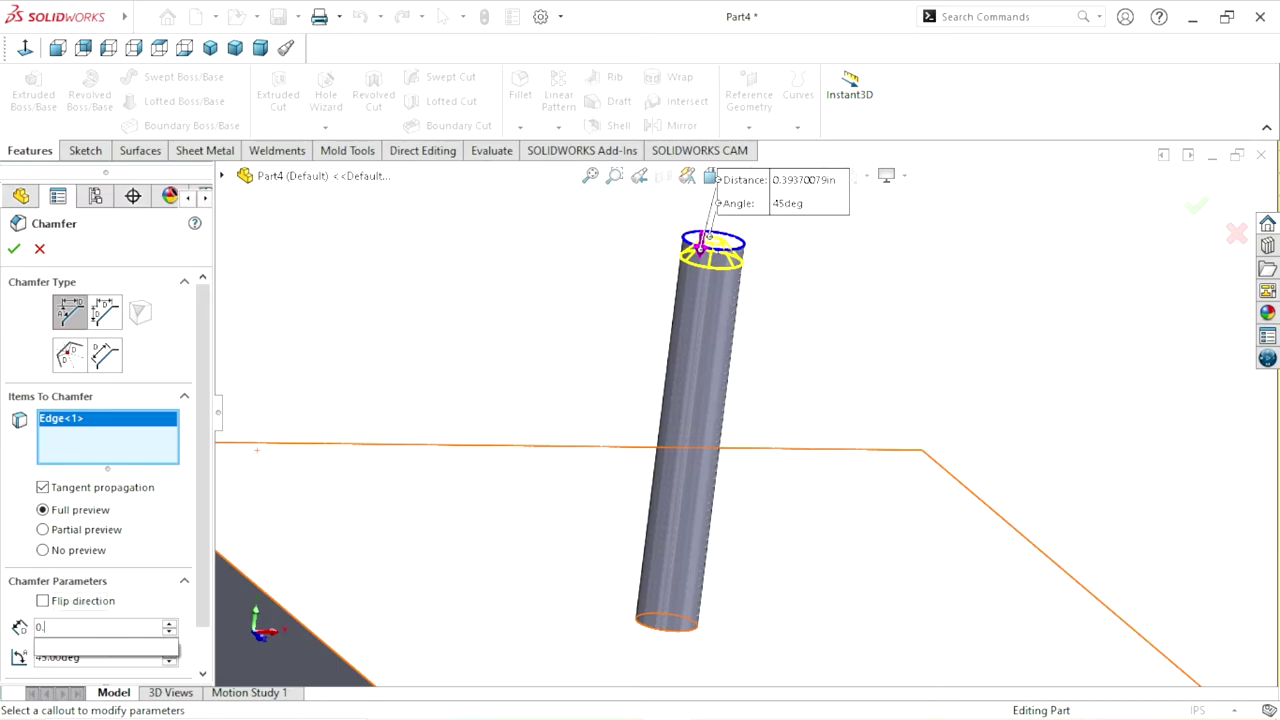
key("Return")
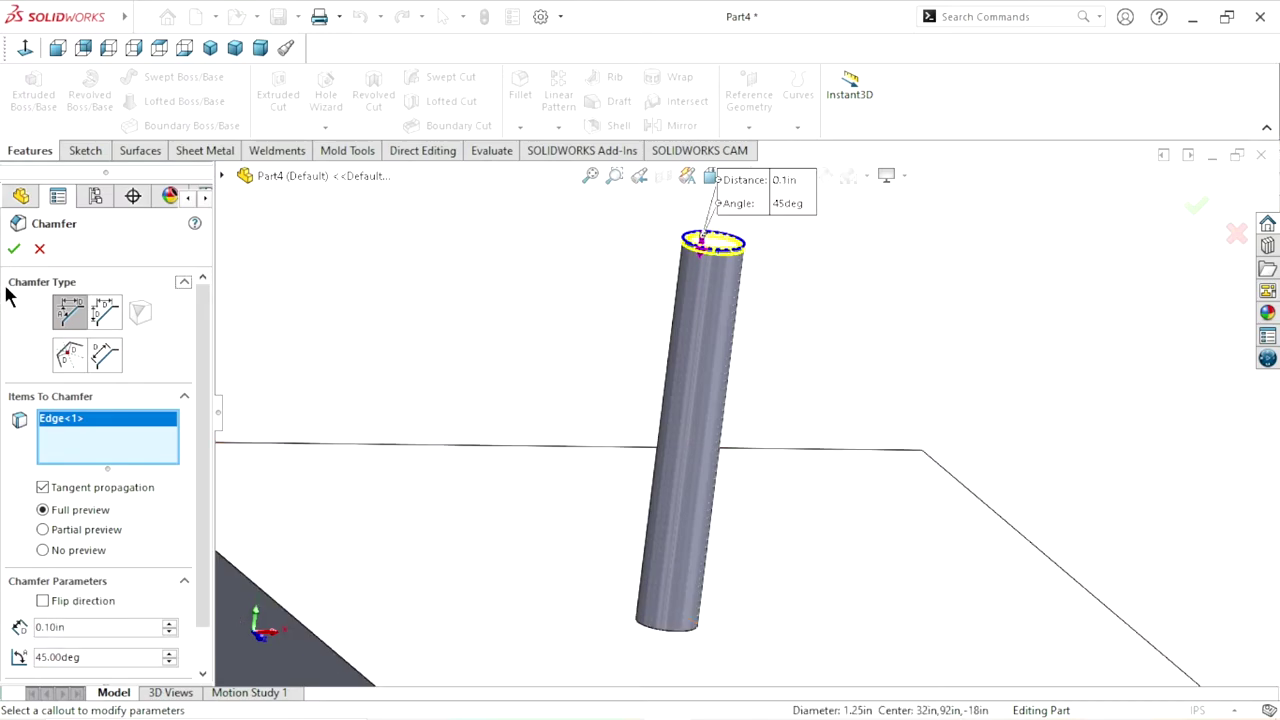
left_click(17, 241)
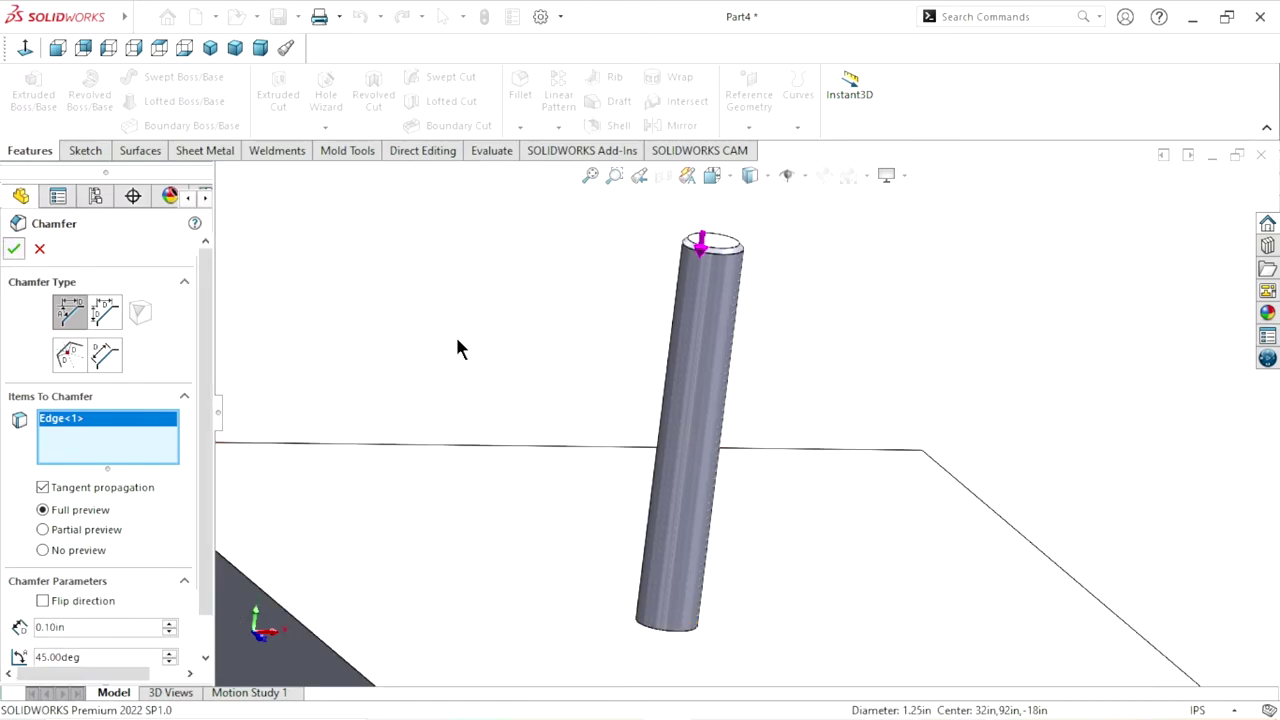
mouse_move(770, 305)
middle_mouse_down()
mouse_move(778, 341)
mouse_move(737, 386)
middle_mouse_up()
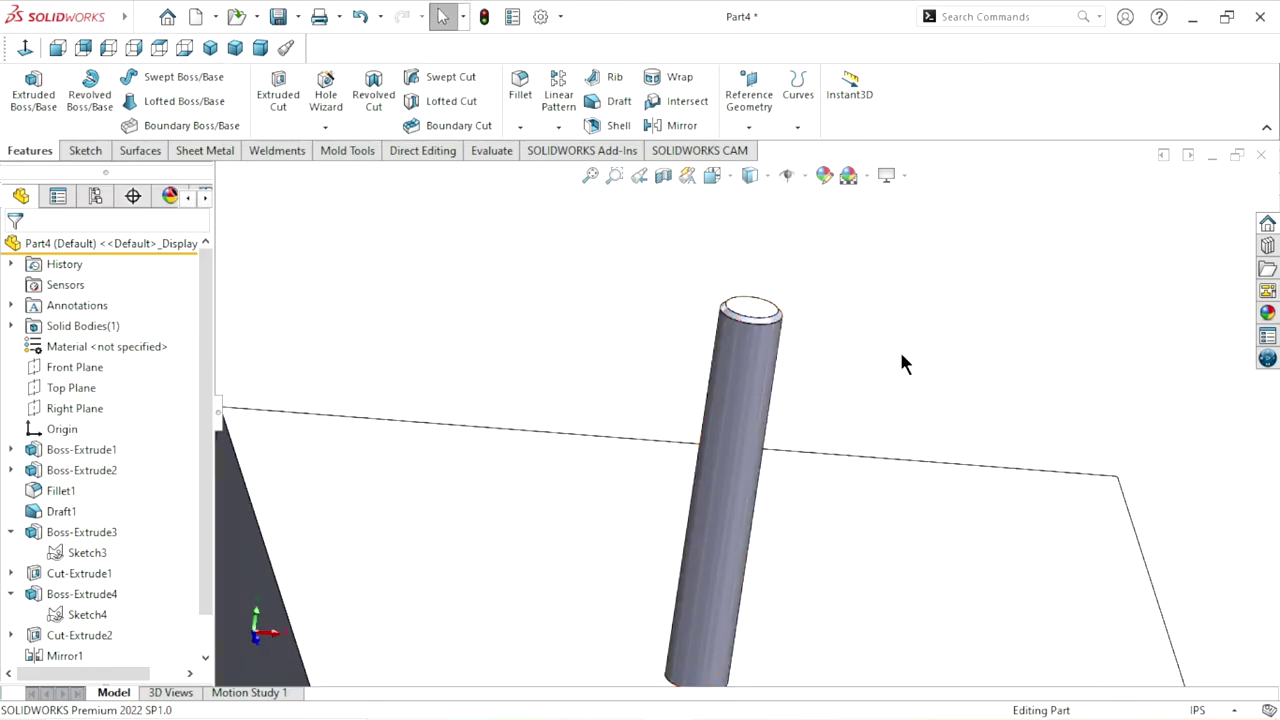
scroll(750, 402, "down", 3)
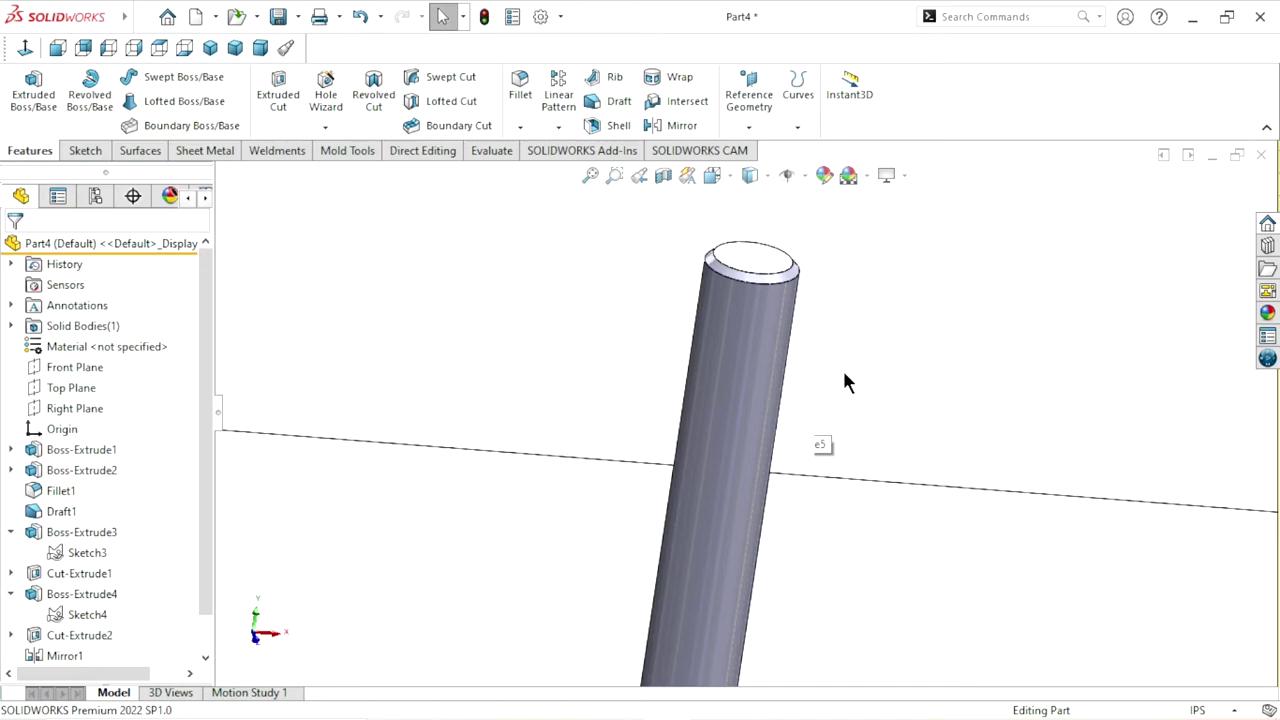
scroll(750, 360, "up", 3)
mouse_move(740, 360)
middle_mouse_down()
mouse_move(720, 537)
mouse_move(900, 366)
middle_mouse_up()
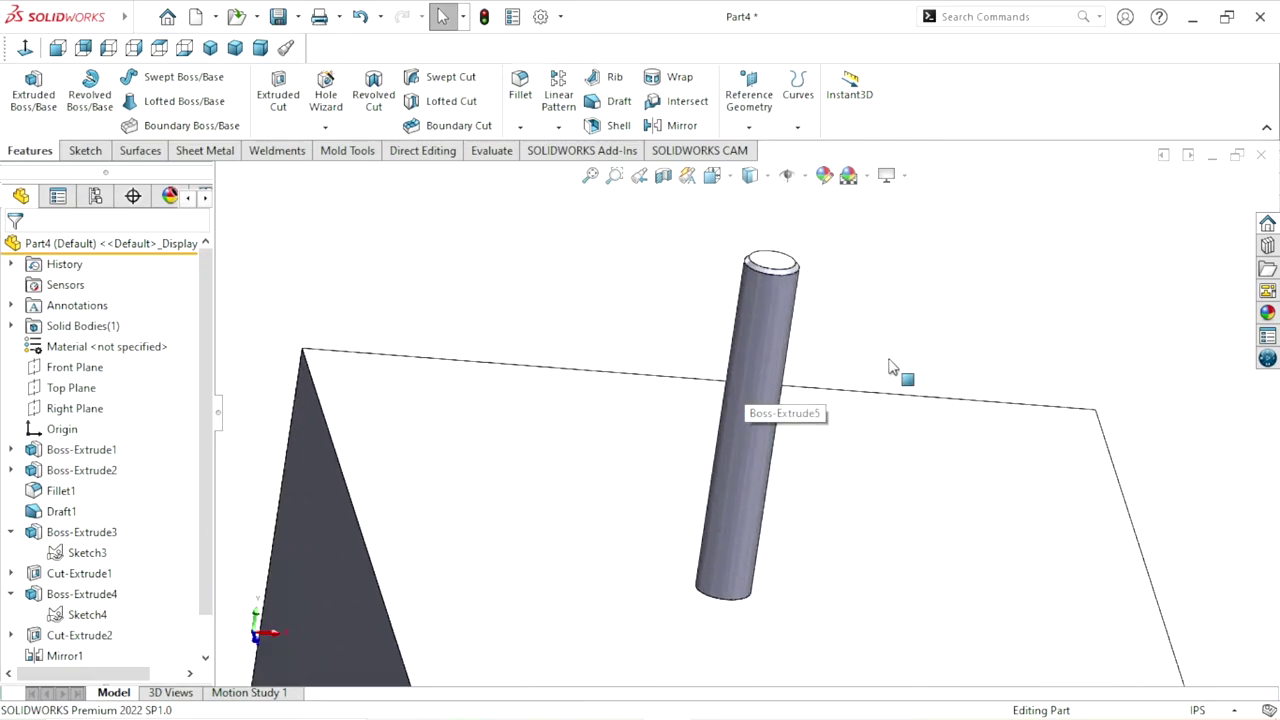
- Start a Thread feature on the pin's top edge, beginning at its top face
left_click(325, 127)
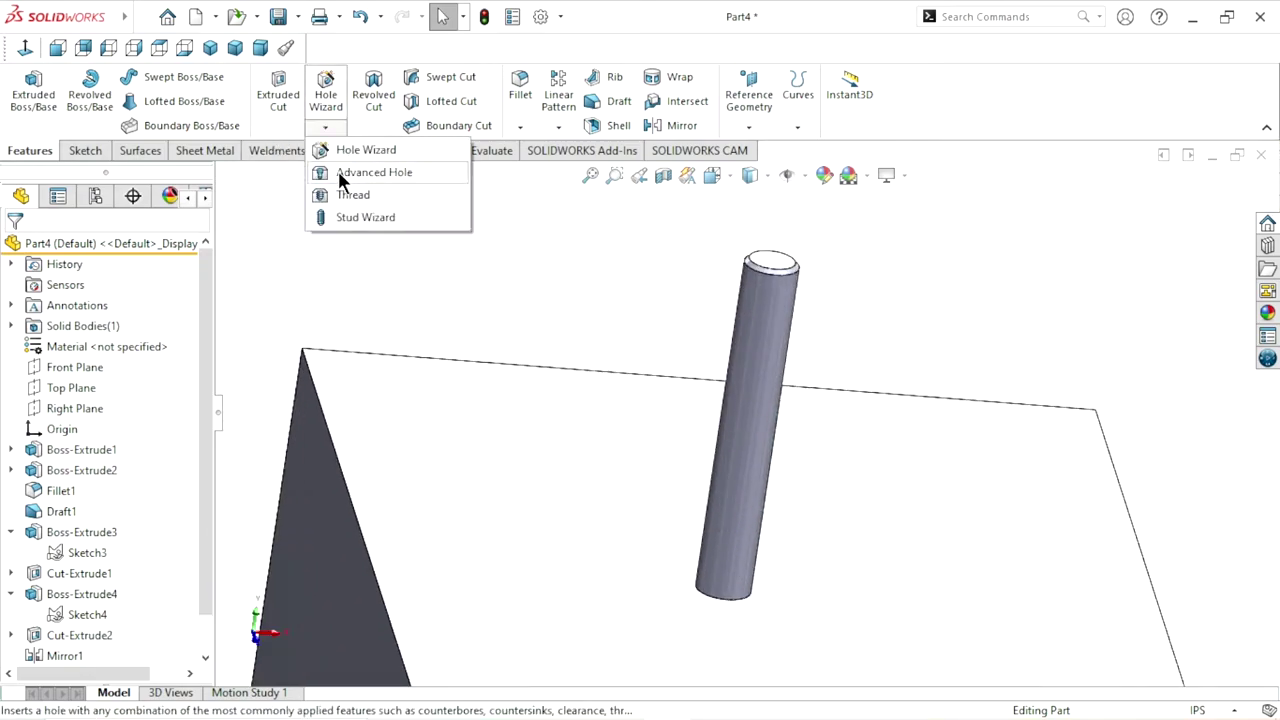
left_click(535, 390)
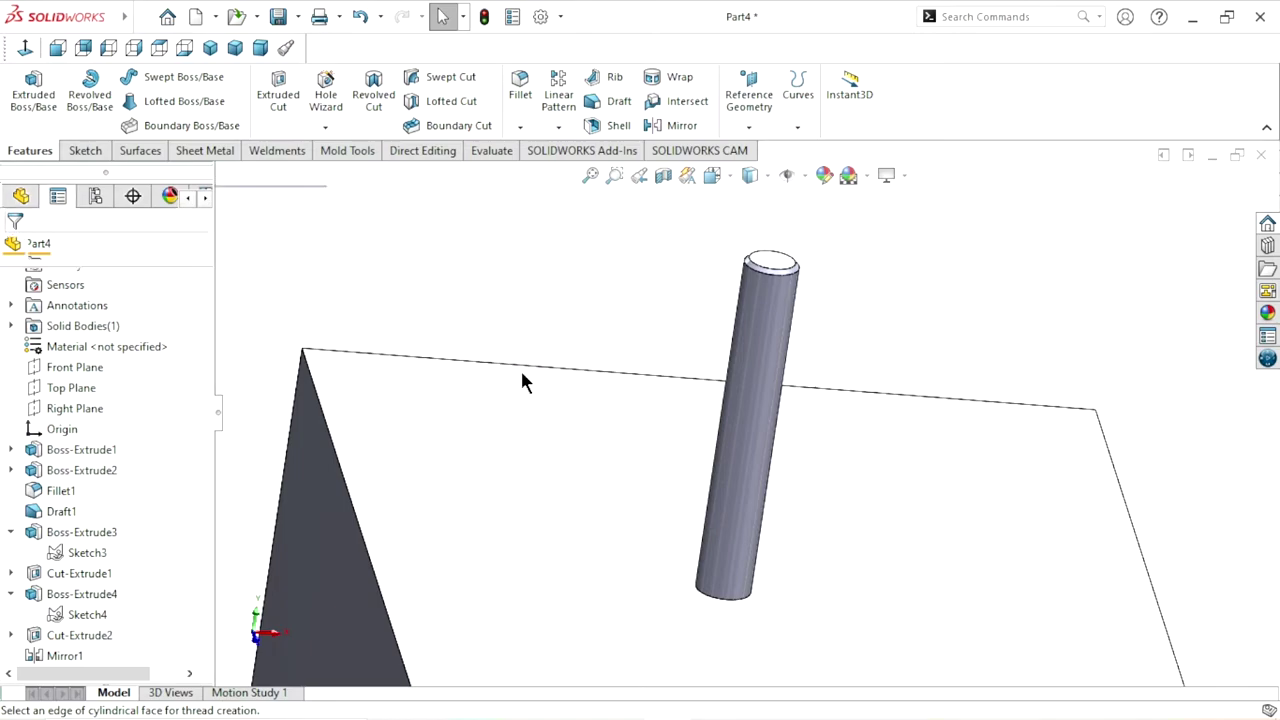
left_click(768, 286)
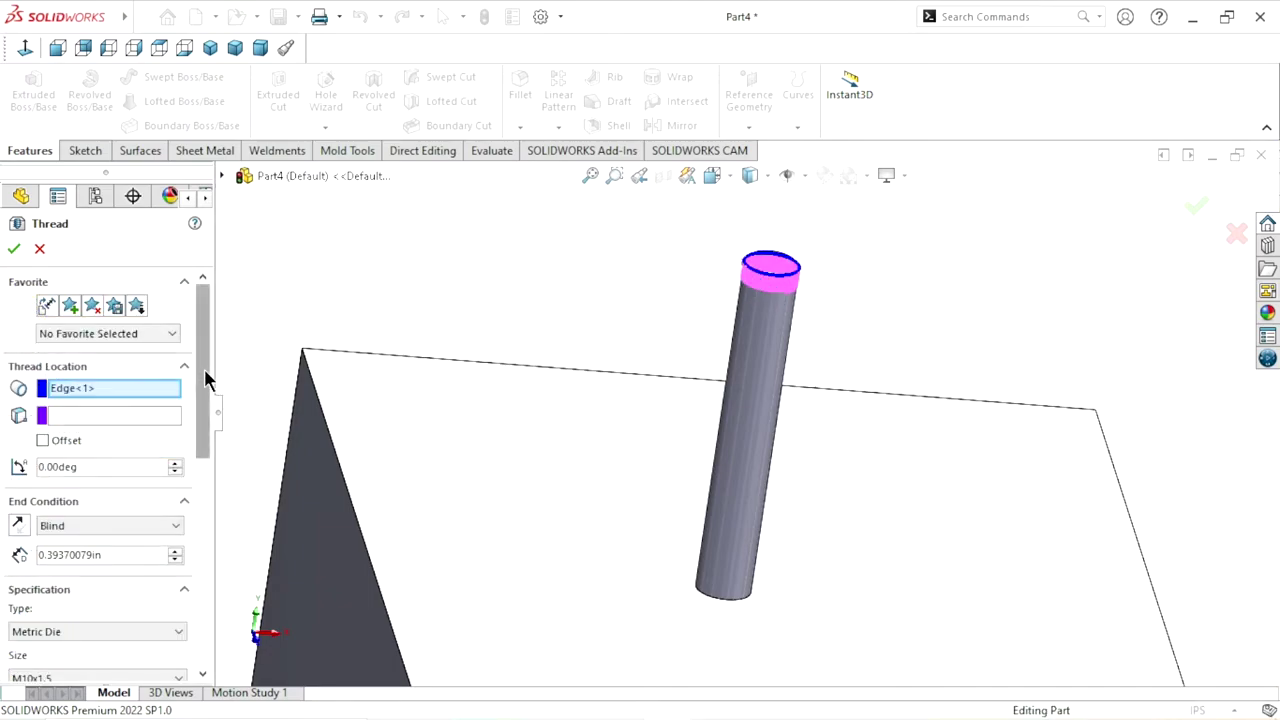
left_click_drag(204, 368, 212, 394)
left_click(105, 345)
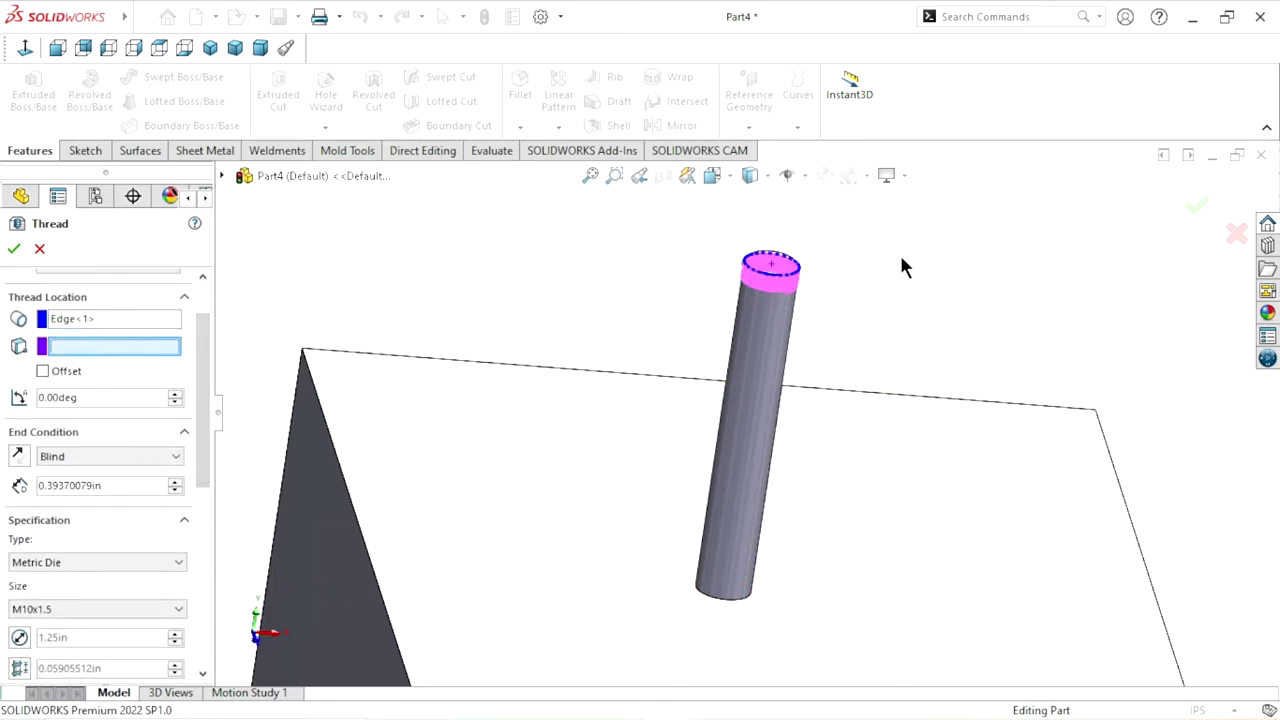
scroll(790, 290, "down", 5)
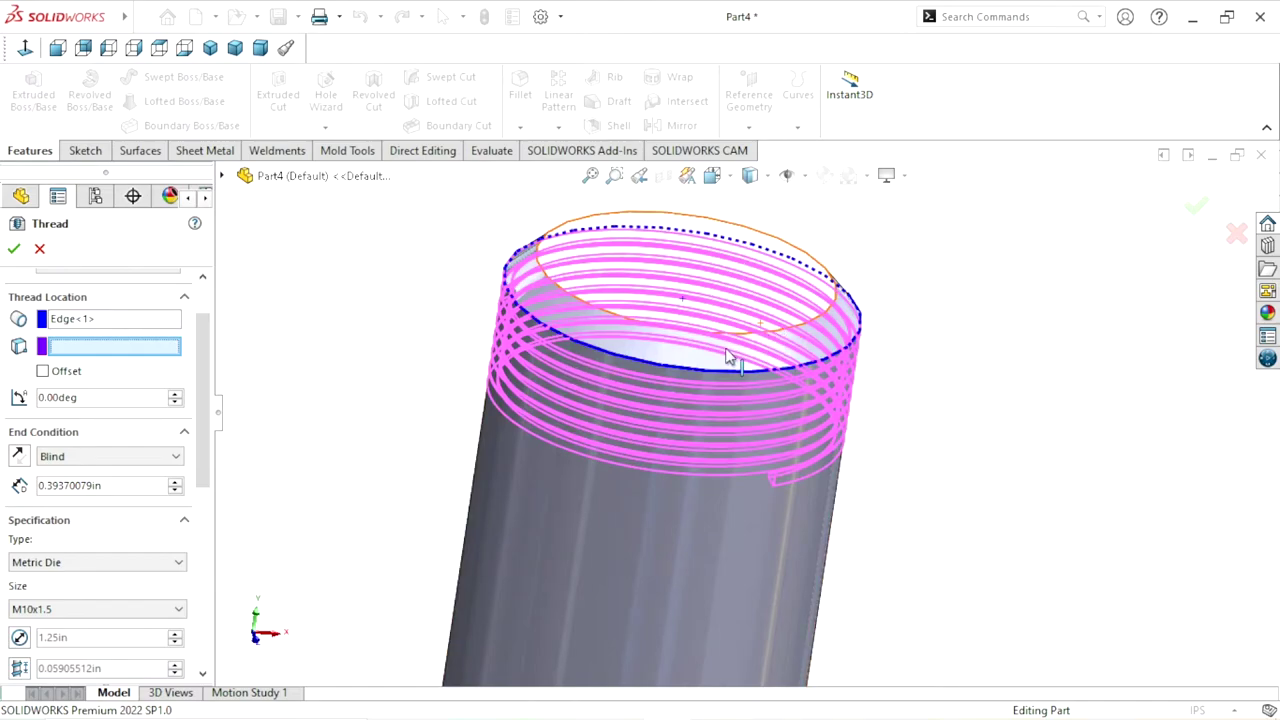
left_click(720, 243)
scroll(810, 455, "up", 2)
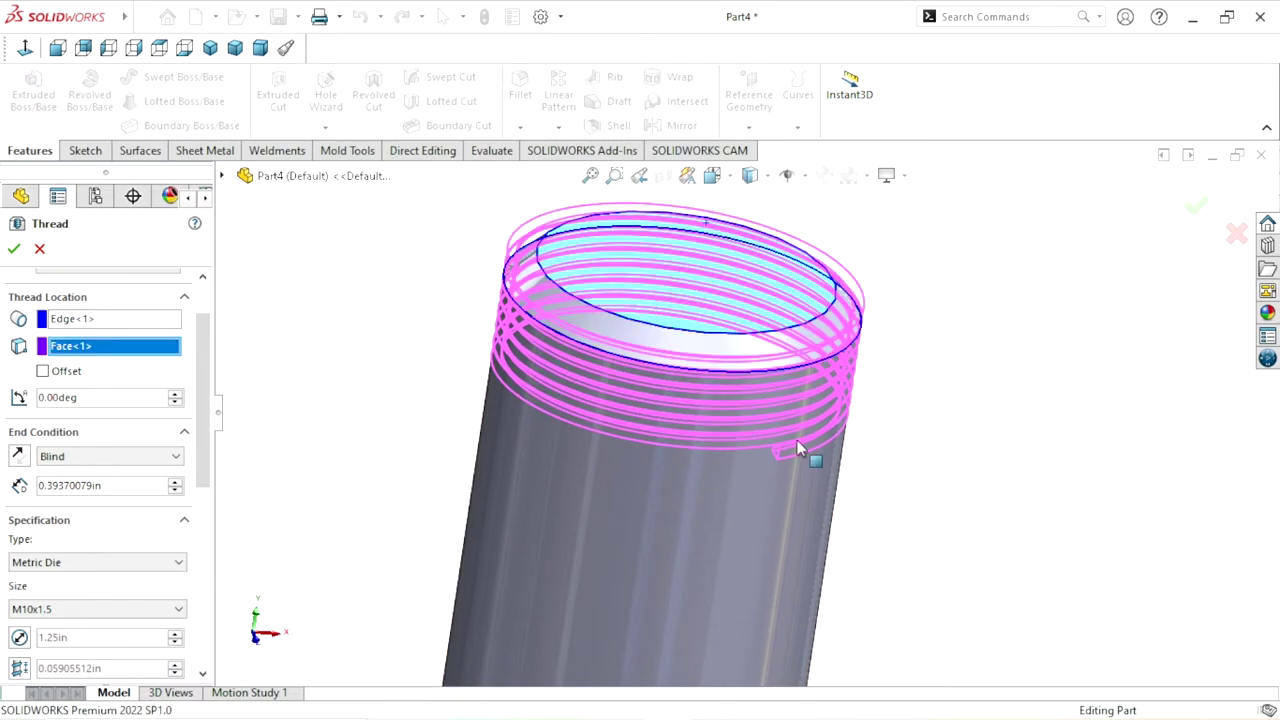
scroll(636, 435, "up", 4)
left_click_drag(204, 381, 203, 414)
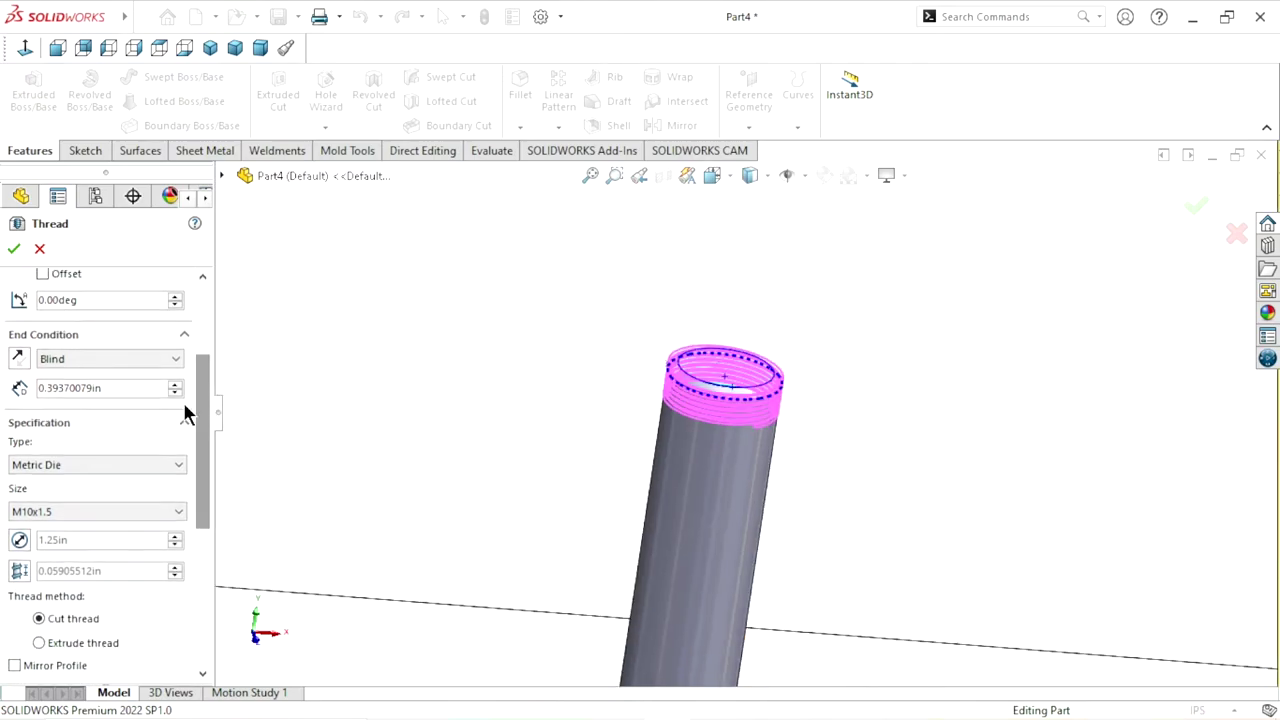
- Set the thread length to 7 in
left_click_drag(132, 388, 3, 376)
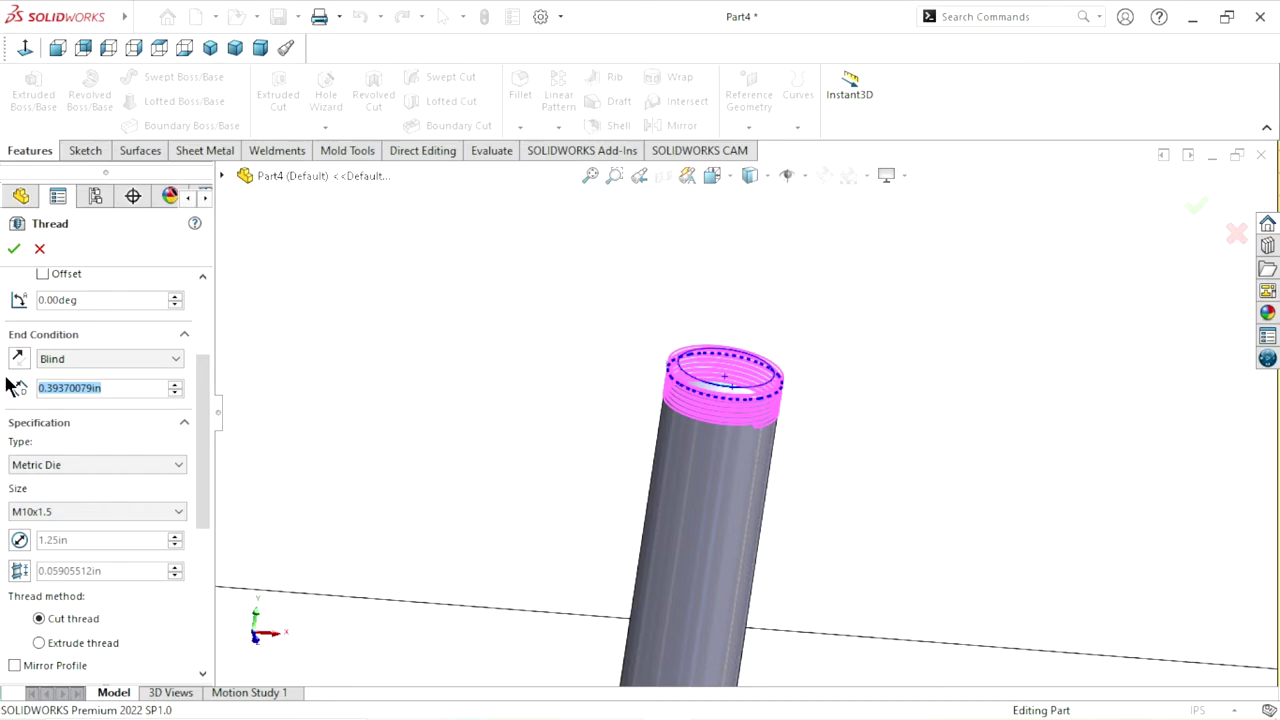
type("7")
key("Return")
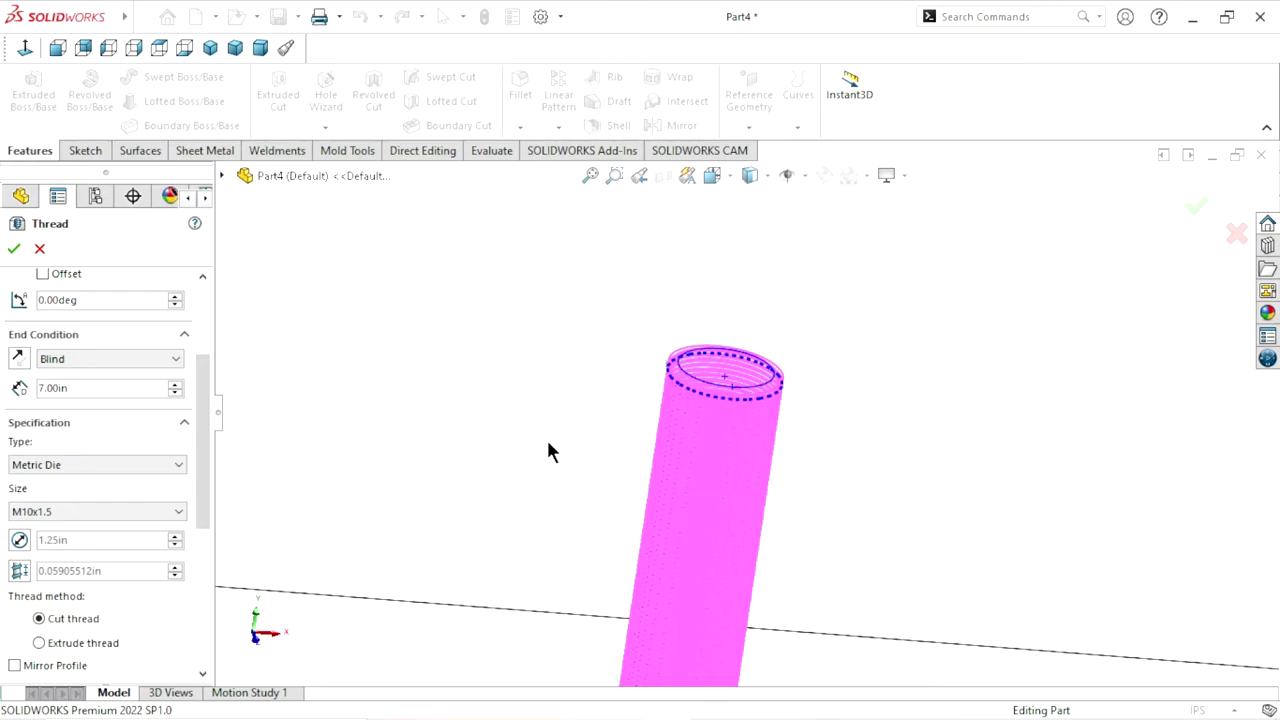
scroll(572, 443, "up", 3)
middle_click_drag(586, 443, 703, 538)
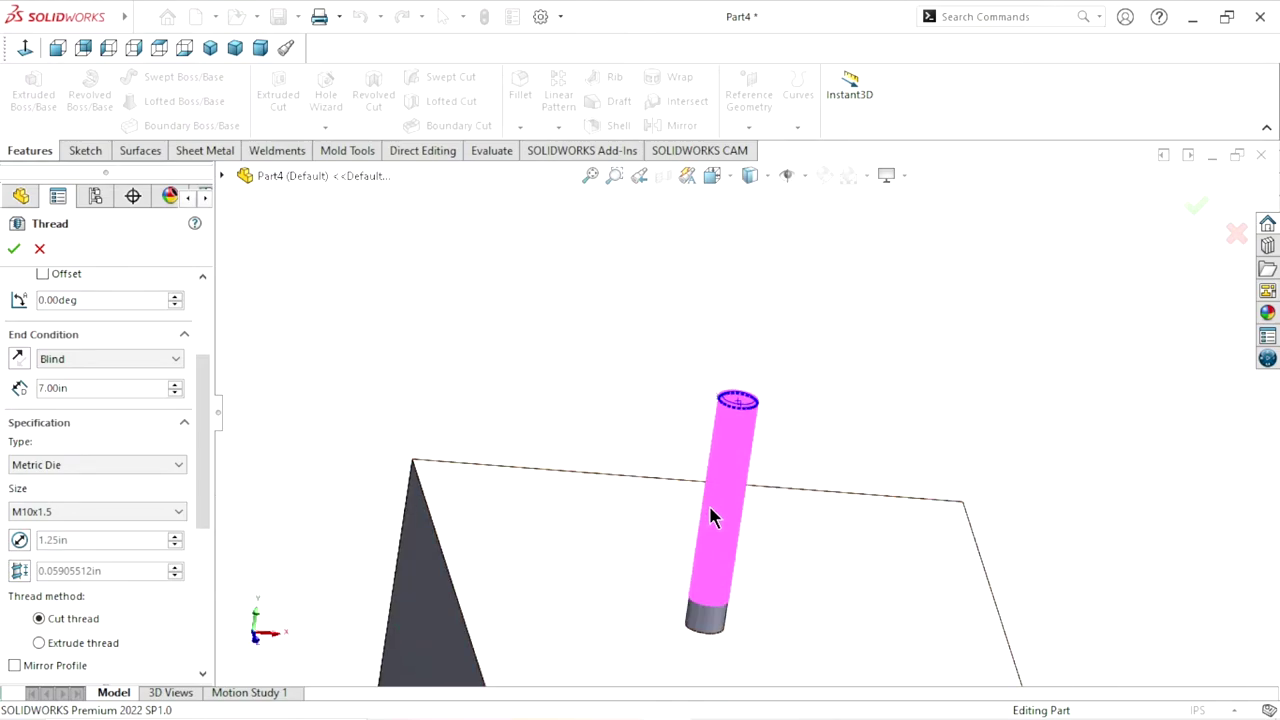
left_click_drag(208, 389, 206, 466)
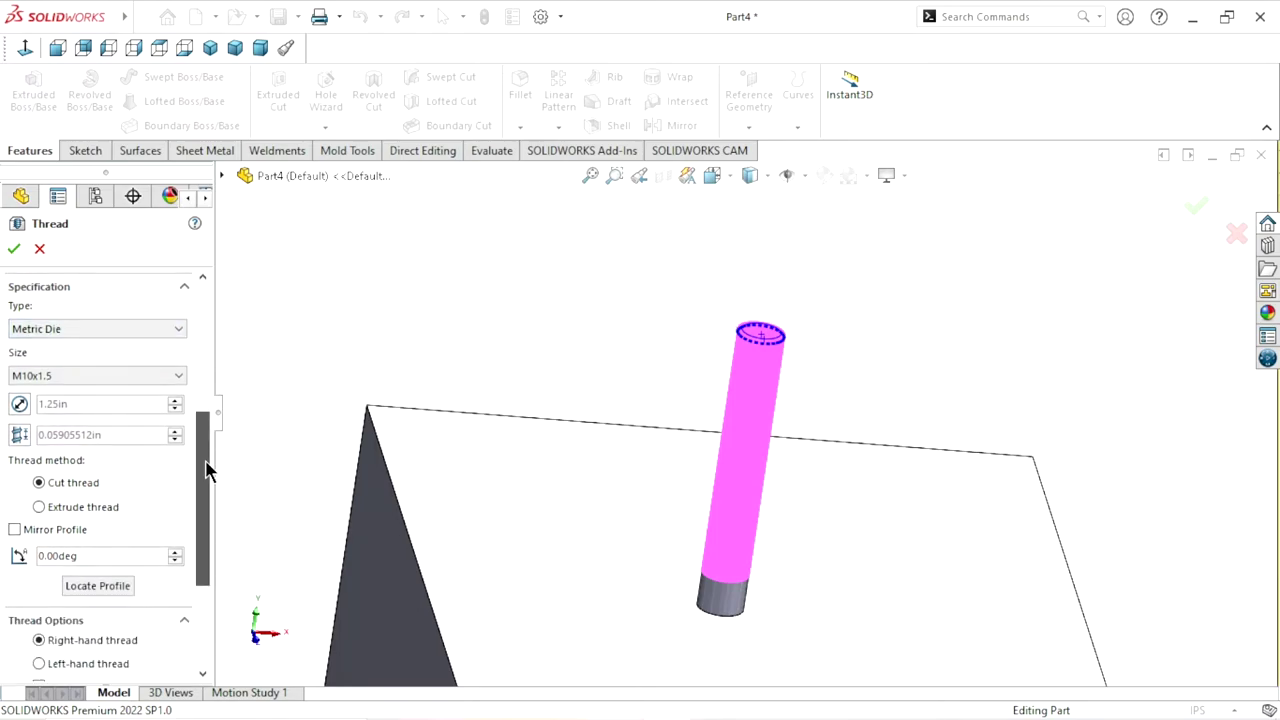
- Choose the M33x2.0 thread size
left_click(180, 386)
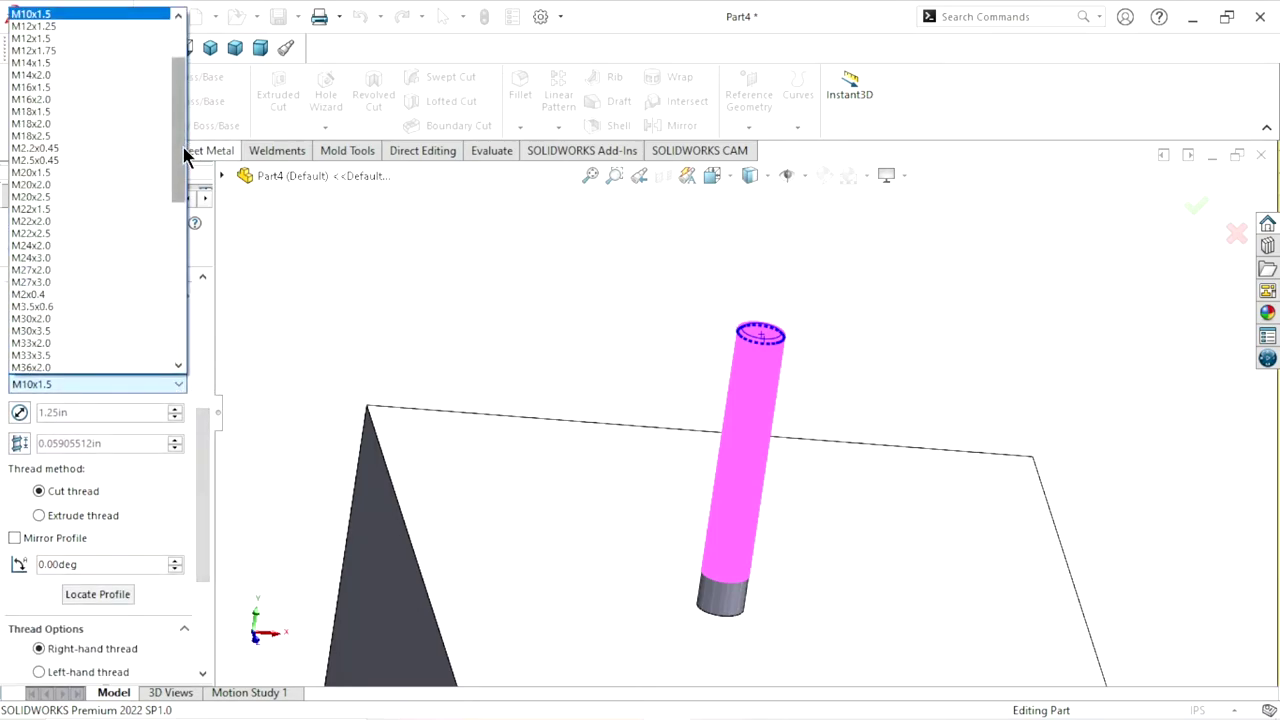
left_click_drag(185, 157, 183, 171)
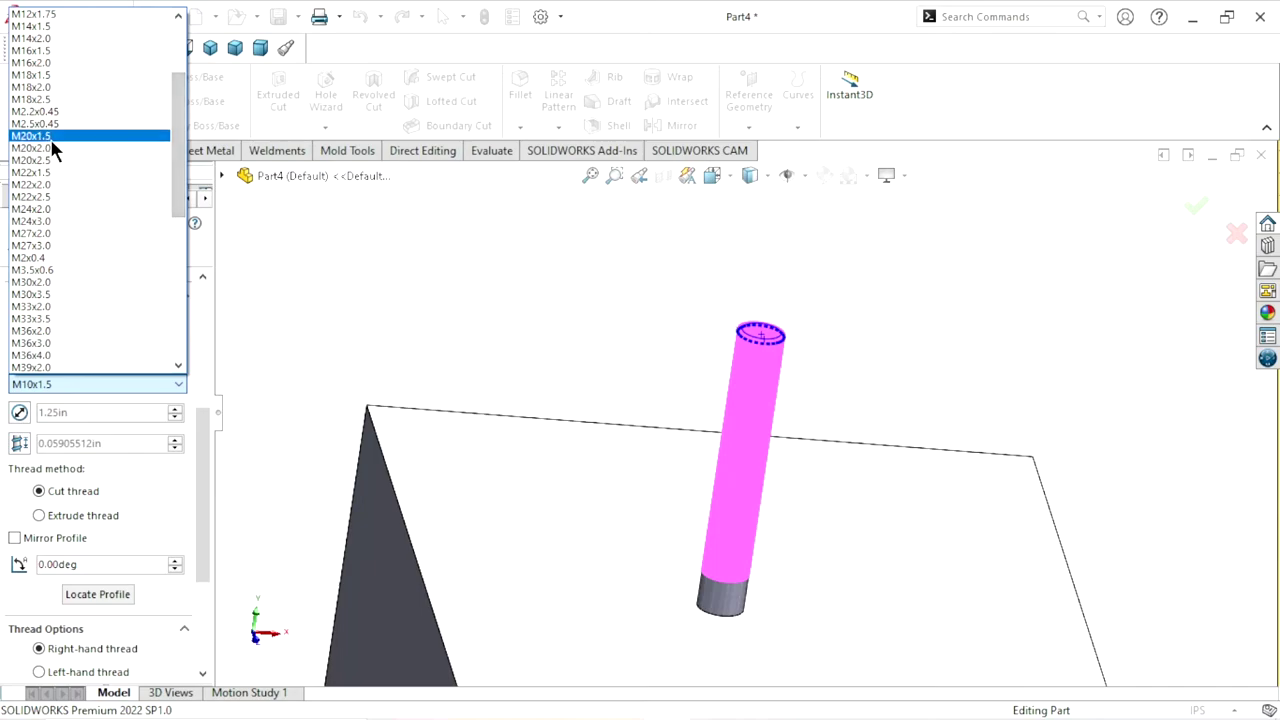
left_click(41, 304)
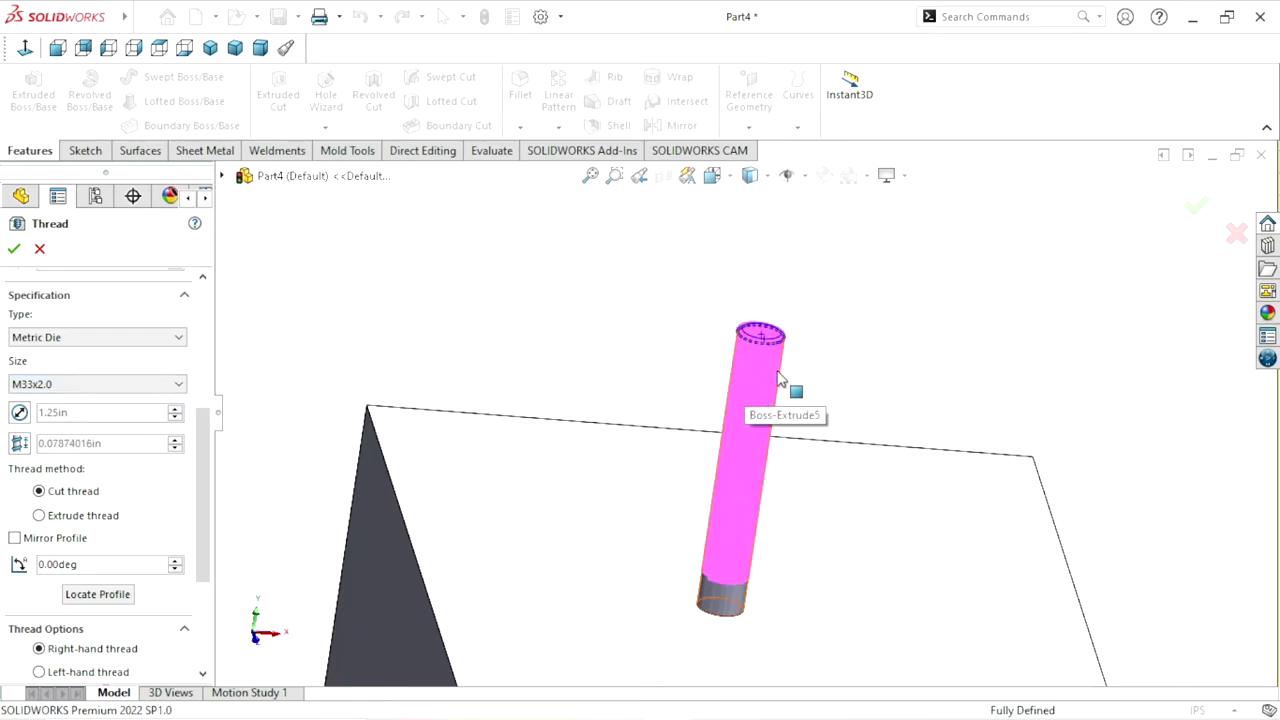
scroll(766, 355, "down", 1)
scroll(775, 400, "down", 2)
scroll(766, 577, "up", 1)
scroll(757, 586, "down", 1)
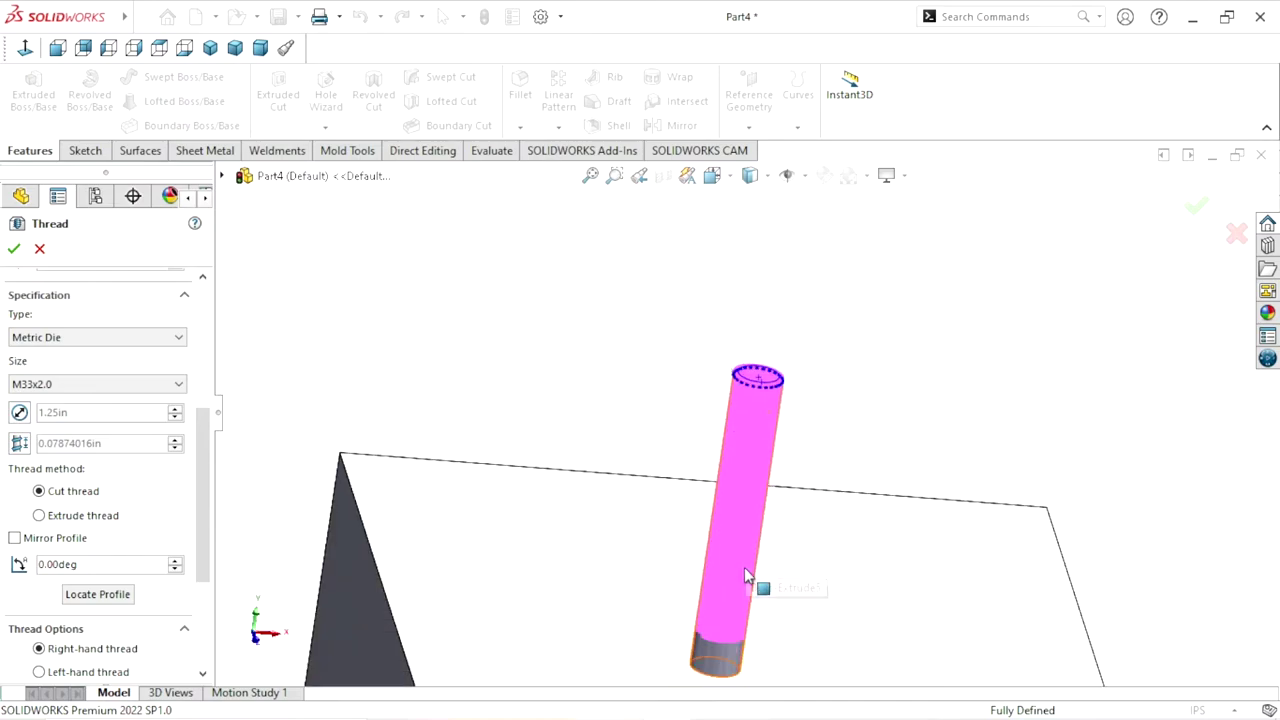
scroll(749, 591, "up", 1)
scroll(714, 631, "down", 1)
scroll(714, 631, "down", 1)
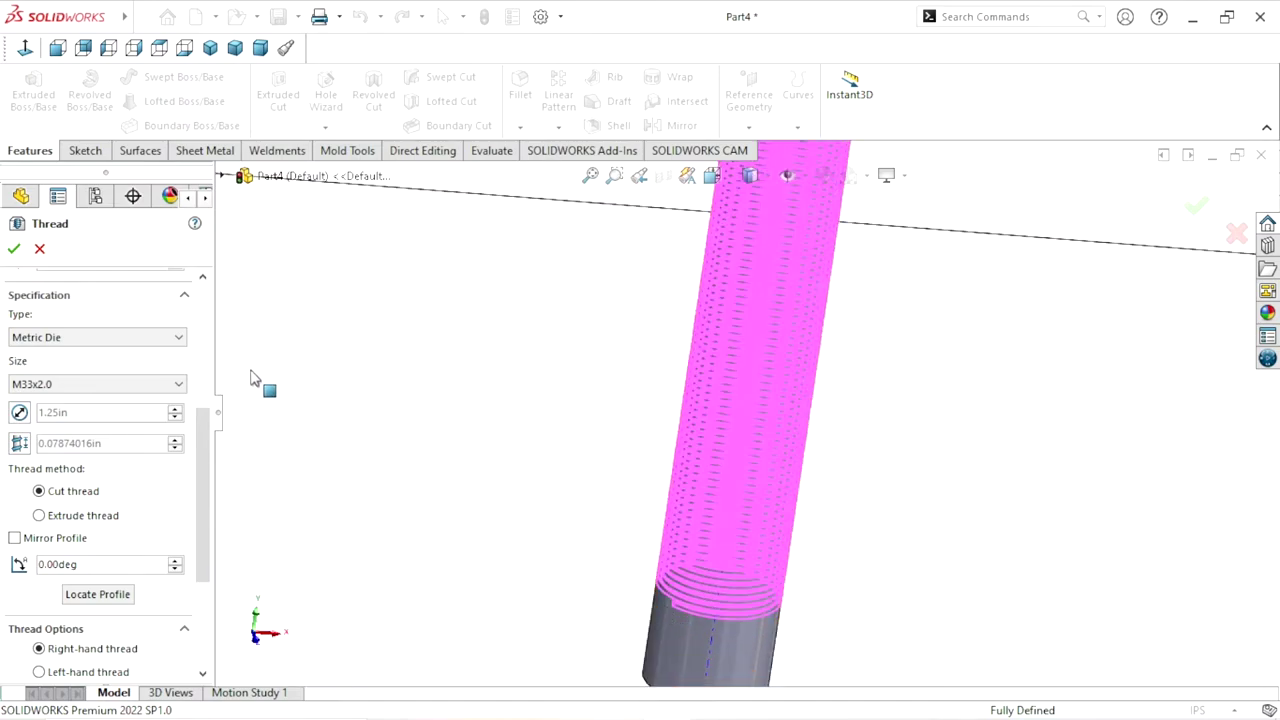
left_click_drag(201, 431, 199, 499)
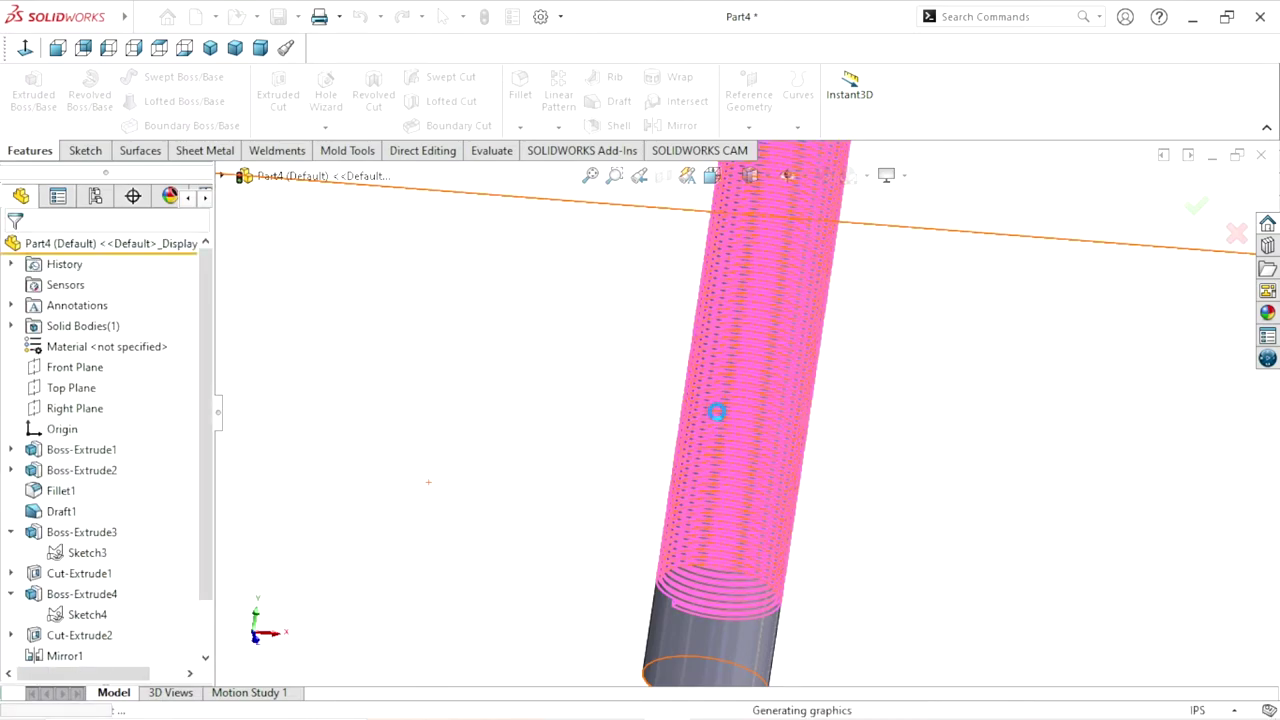
- Zoom and orbit around the pin to inspect its finished thread up close
scroll(713, 415, "up", 3)
scroll(725, 430, "up", 2)
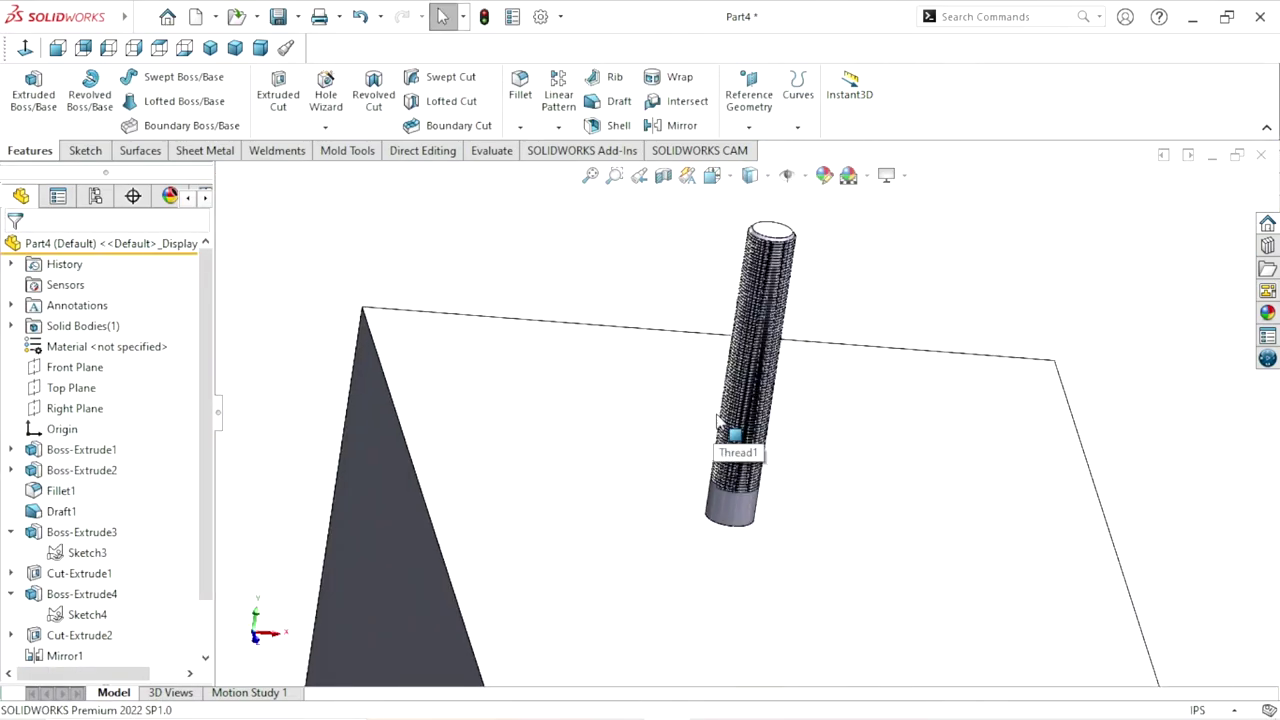
scroll(820, 243, "down", 5)
scroll(783, 280, "down", 3)
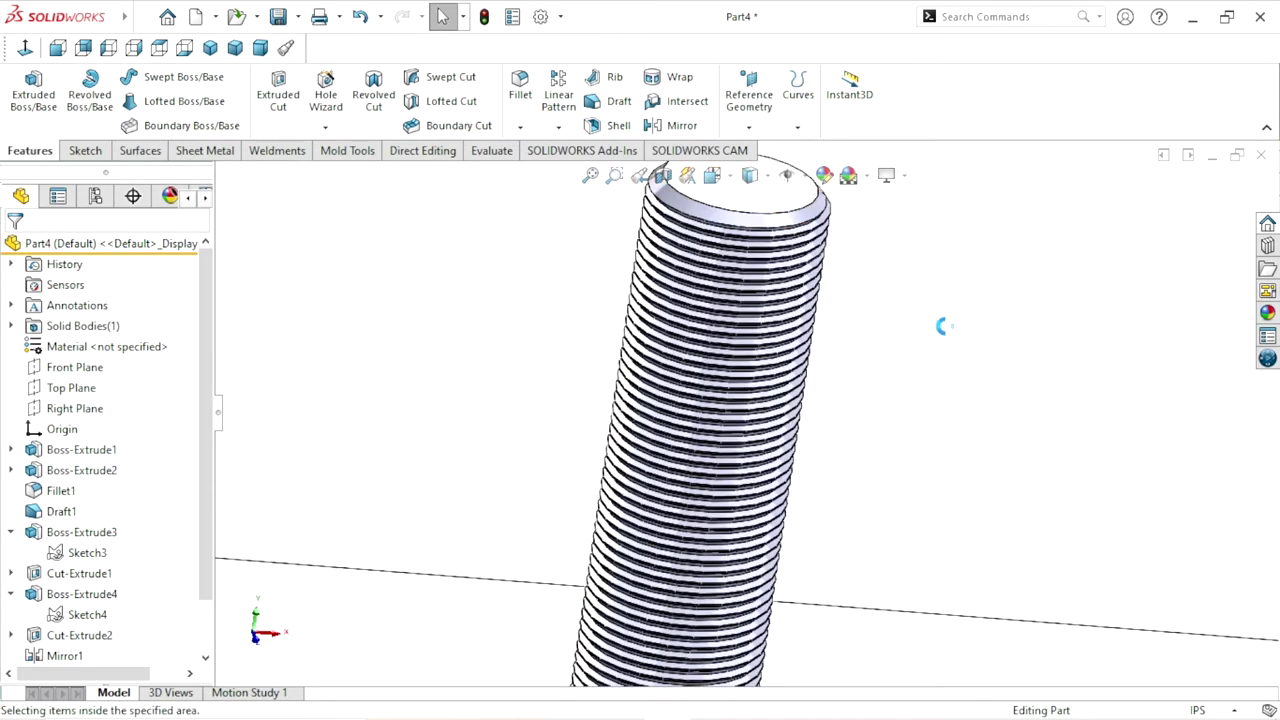
scroll(760, 270, "down", 1)
mouse_move(958, 315)
middle_mouse_down()
mouse_move(890, 440)
mouse_move(931, 503)
mouse_move(937, 574)
mouse_move(968, 597)
mouse_move(938, 548)
middle_mouse_up()
scroll(900, 480, "up", 5)
scroll(808, 360, "down", 4)
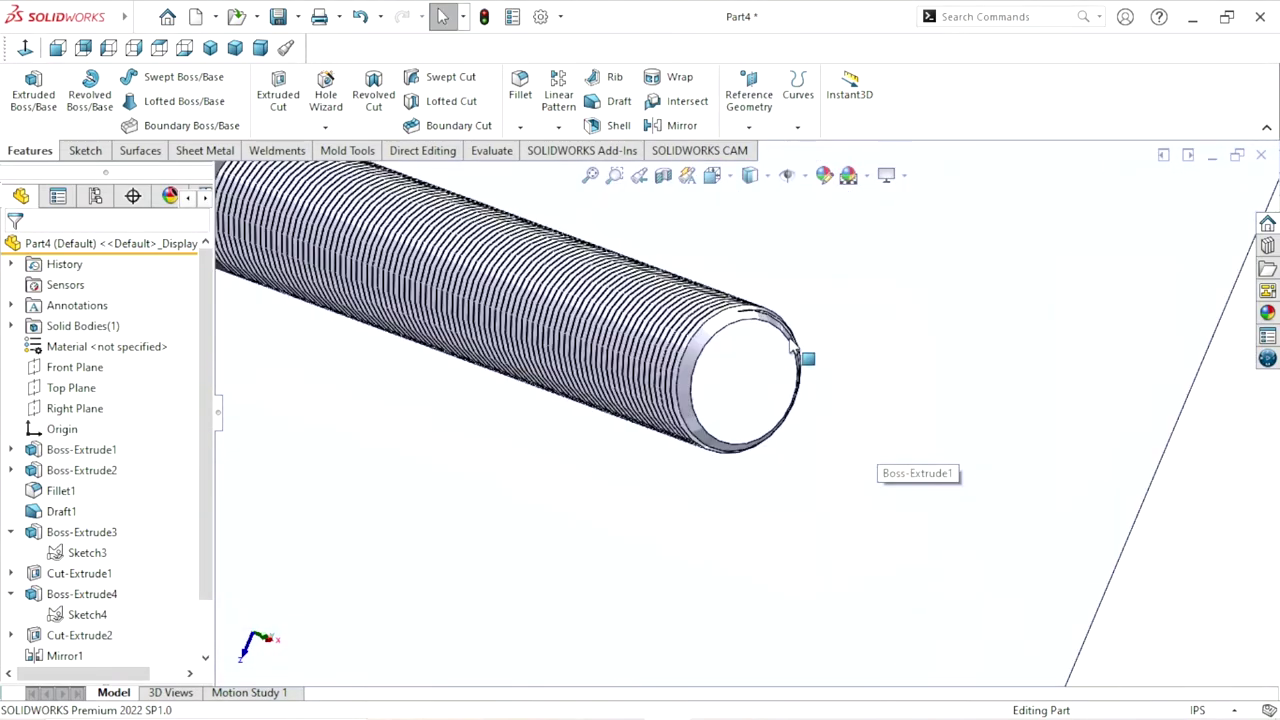
scroll(686, 414, "down", 2)
scroll(675, 408, "down", 1)
mouse_move(675, 408)
middle_mouse_down()
mouse_move(674, 446)
mouse_move(640, 451)
mouse_move(529, 546)
mouse_move(566, 486)
mouse_move(613, 463)
middle_mouse_up()
scroll(611, 457, "up", 3)
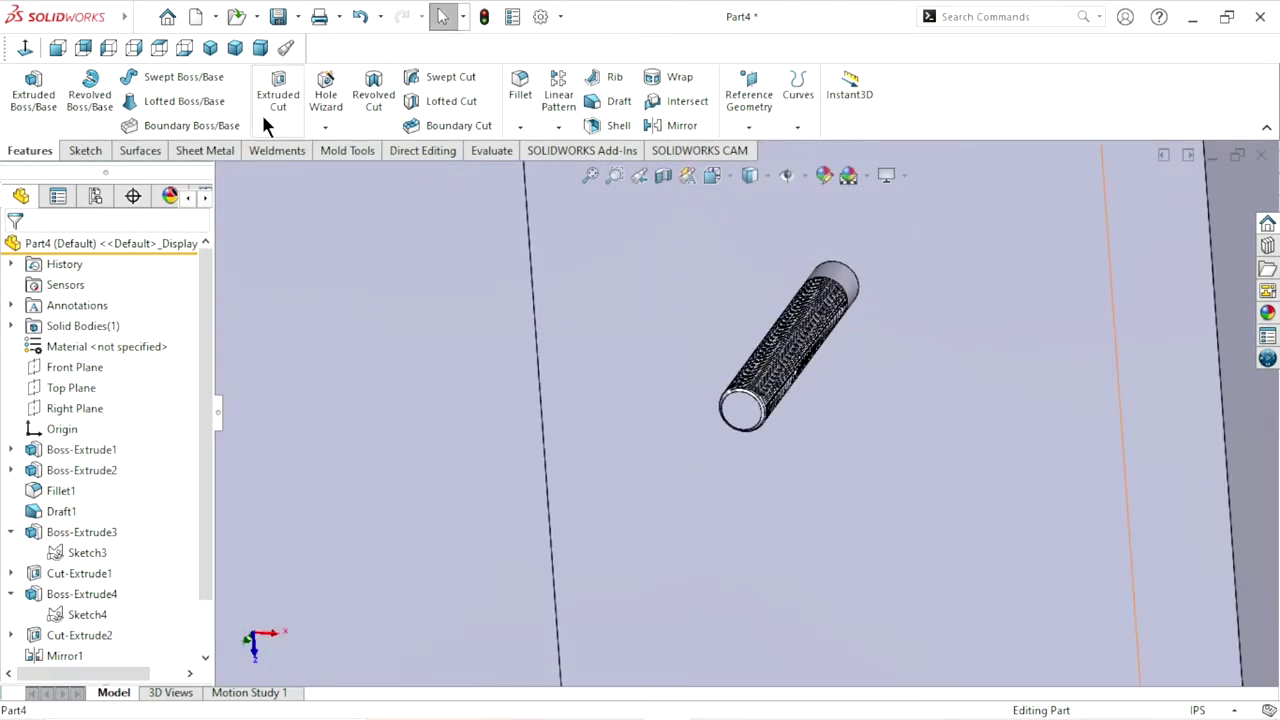
- Return the bracket to the Trimetric view and start a Mirror feature
left_click(234, 48)
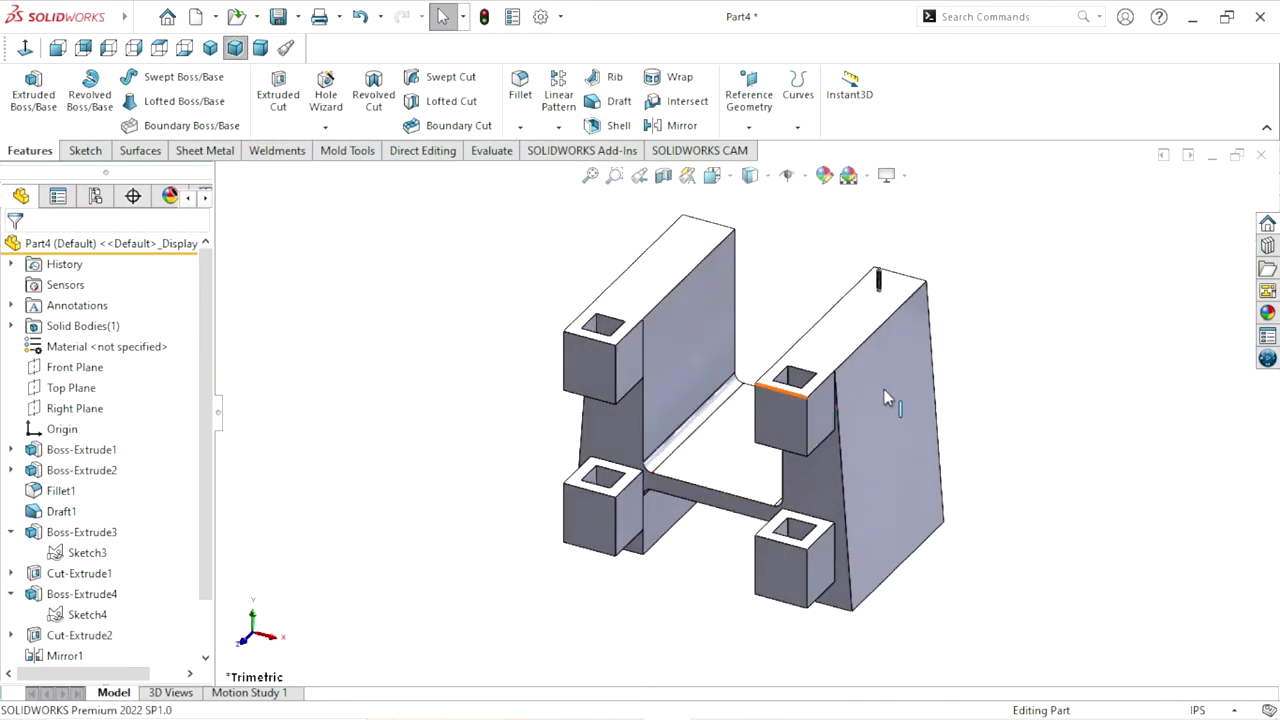
scroll(874, 306, "down", 3)
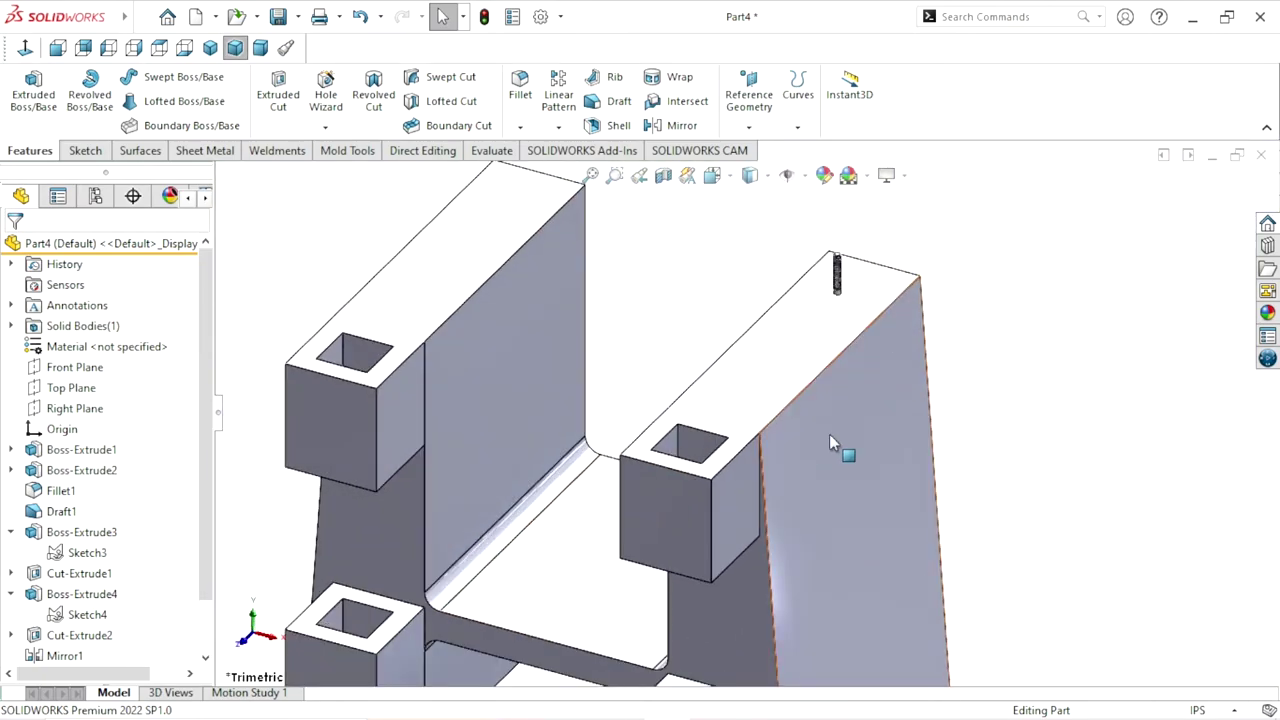
scroll(829, 434, "up", 2)
scroll(770, 437, "up", 2)
scroll(686, 480, "down", 1)
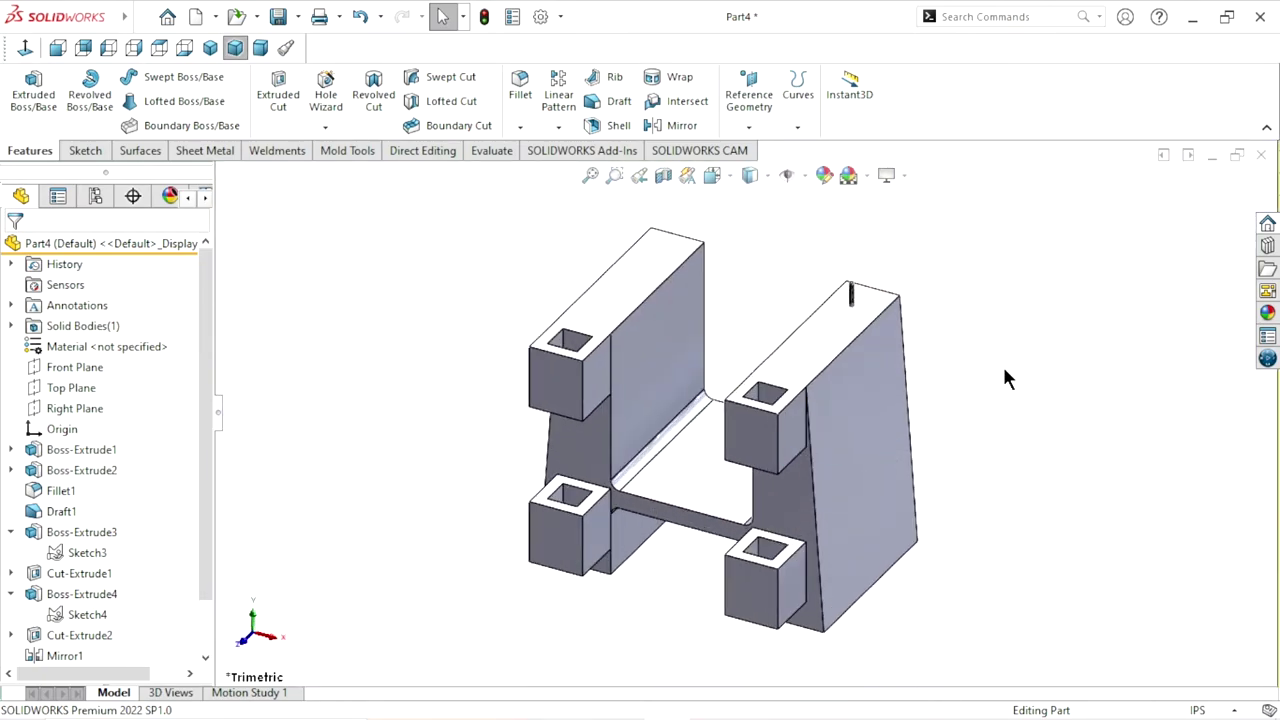
left_click(680, 125)
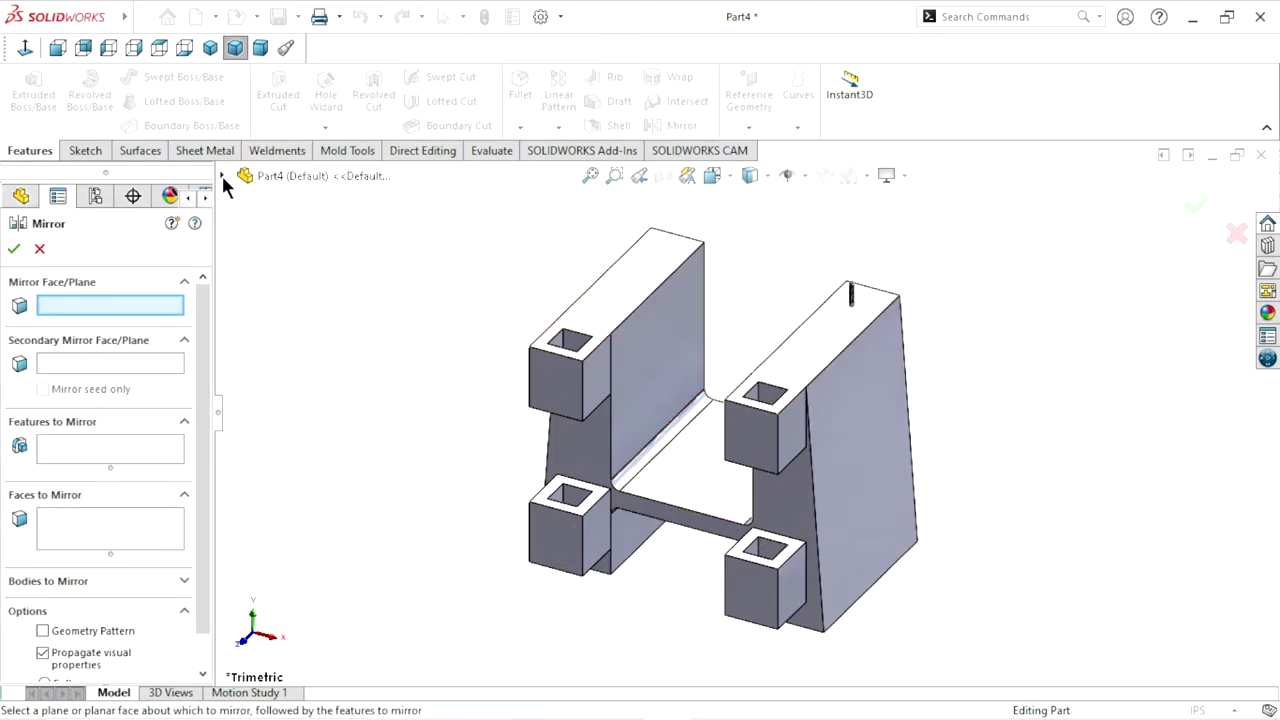
- Mirror Thread1, Boss-Extrude5 and Chamfer1 across the Front Plane as a geometry pattern
left_click(222, 176)
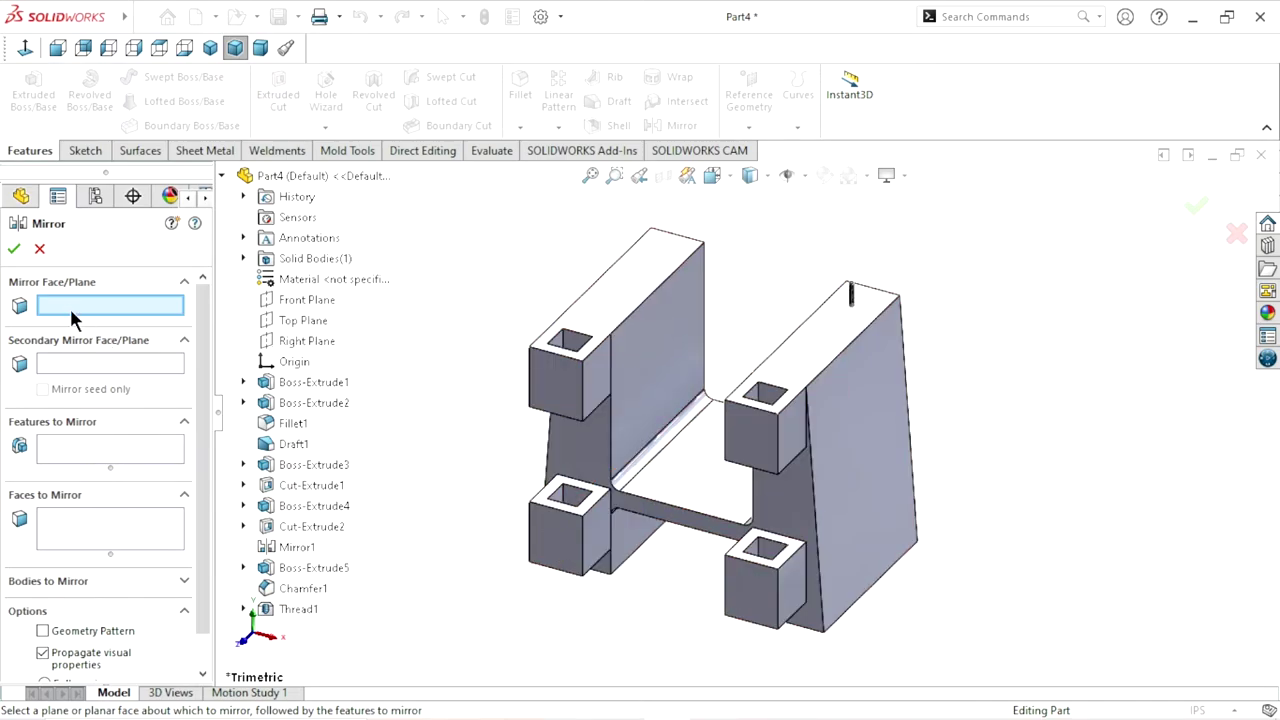
left_click(321, 305)
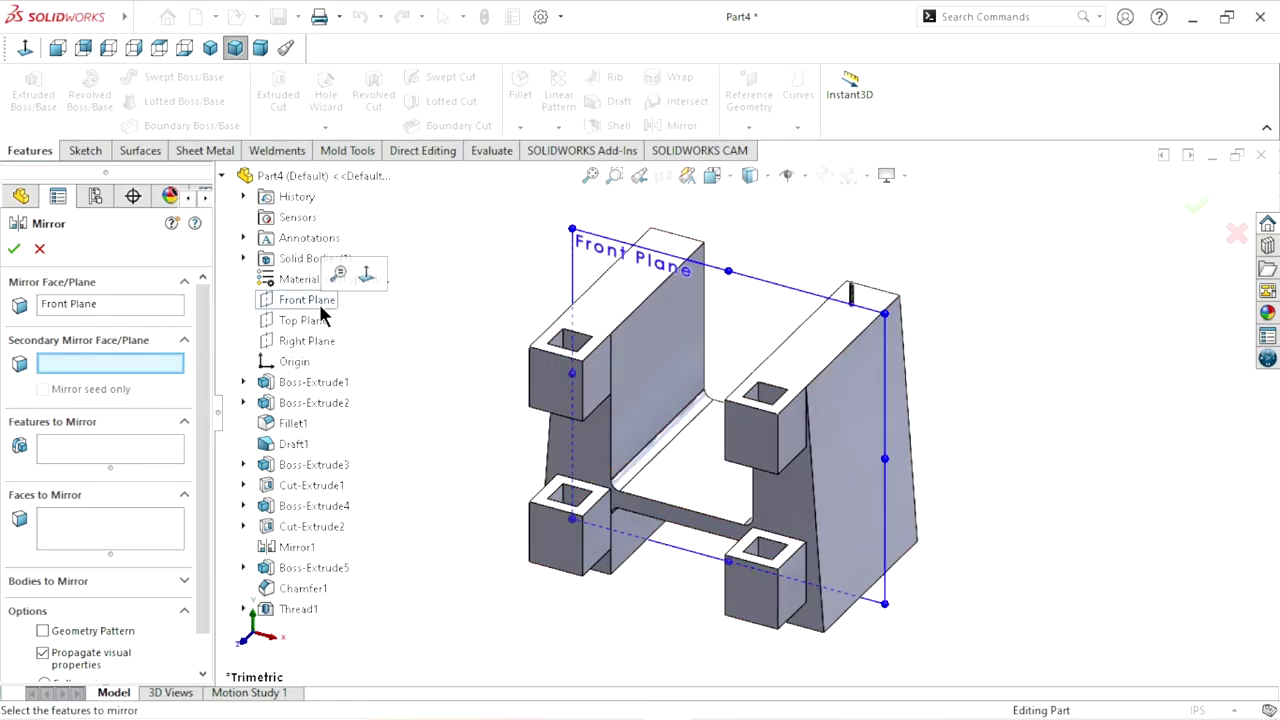
left_click(90, 452)
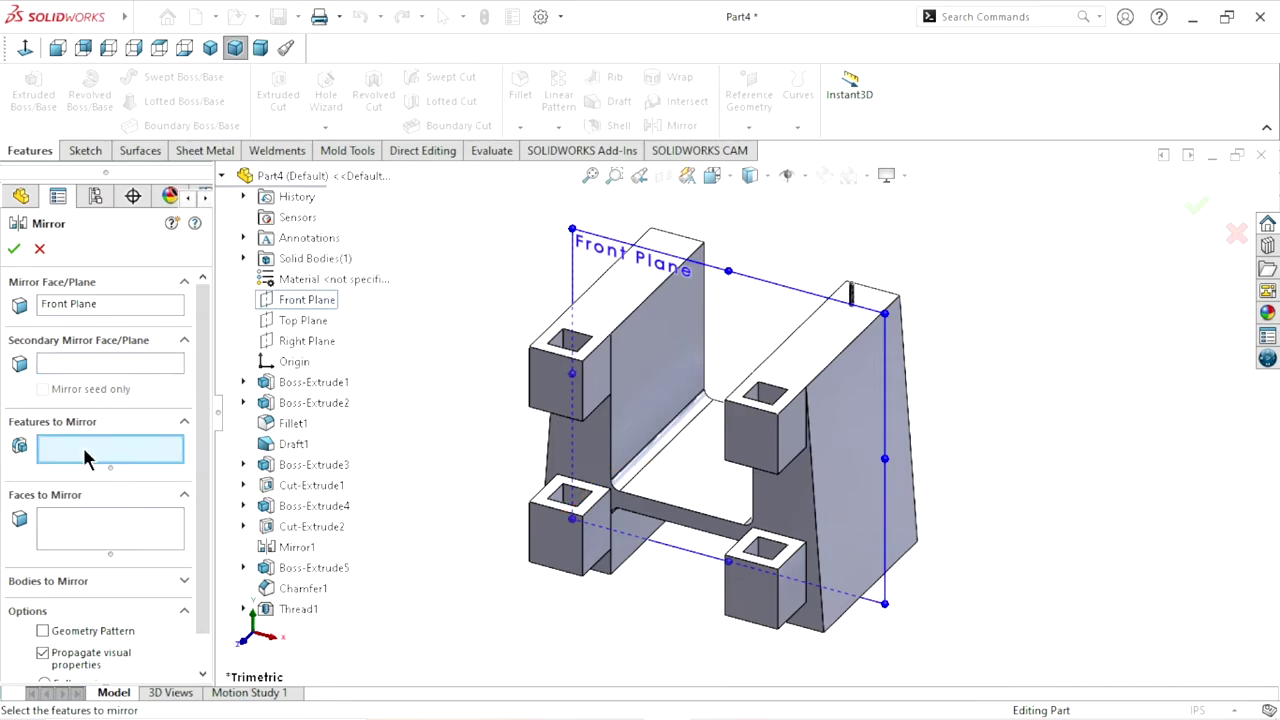
left_click(298, 609)
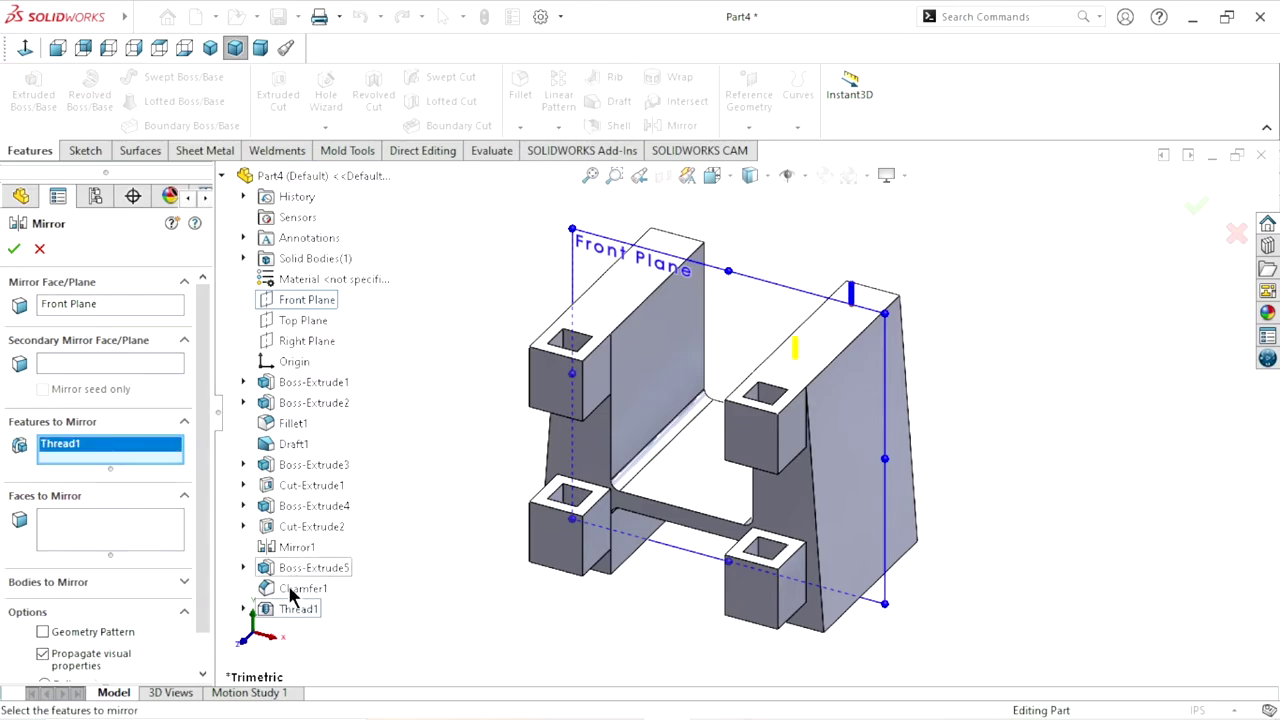
left_click(300, 588)
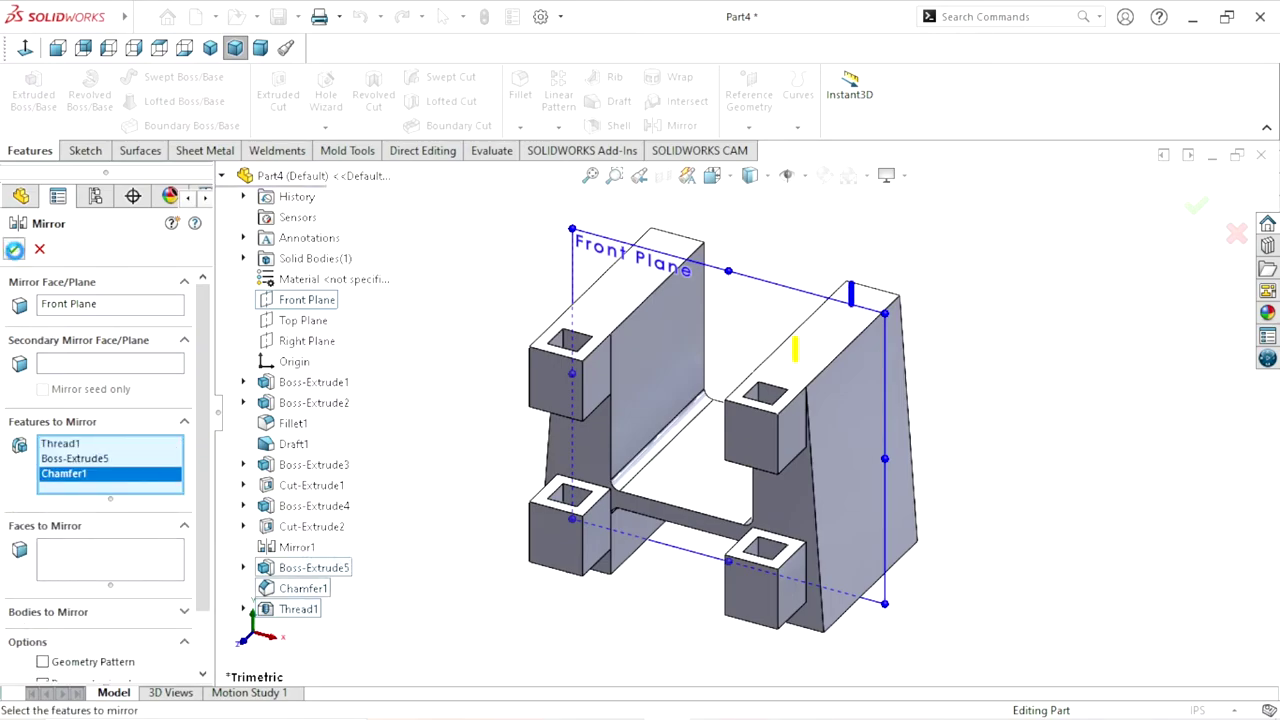
left_click(13, 248)
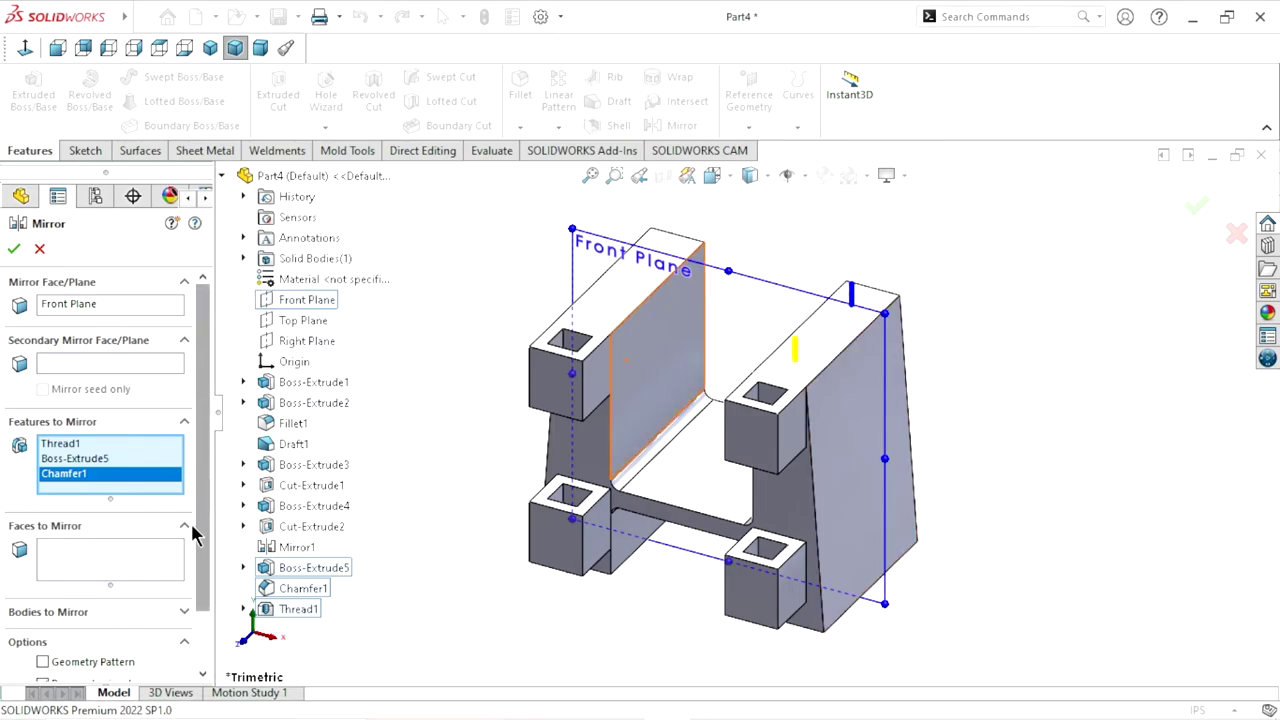
scroll(191, 529, "down", 2)
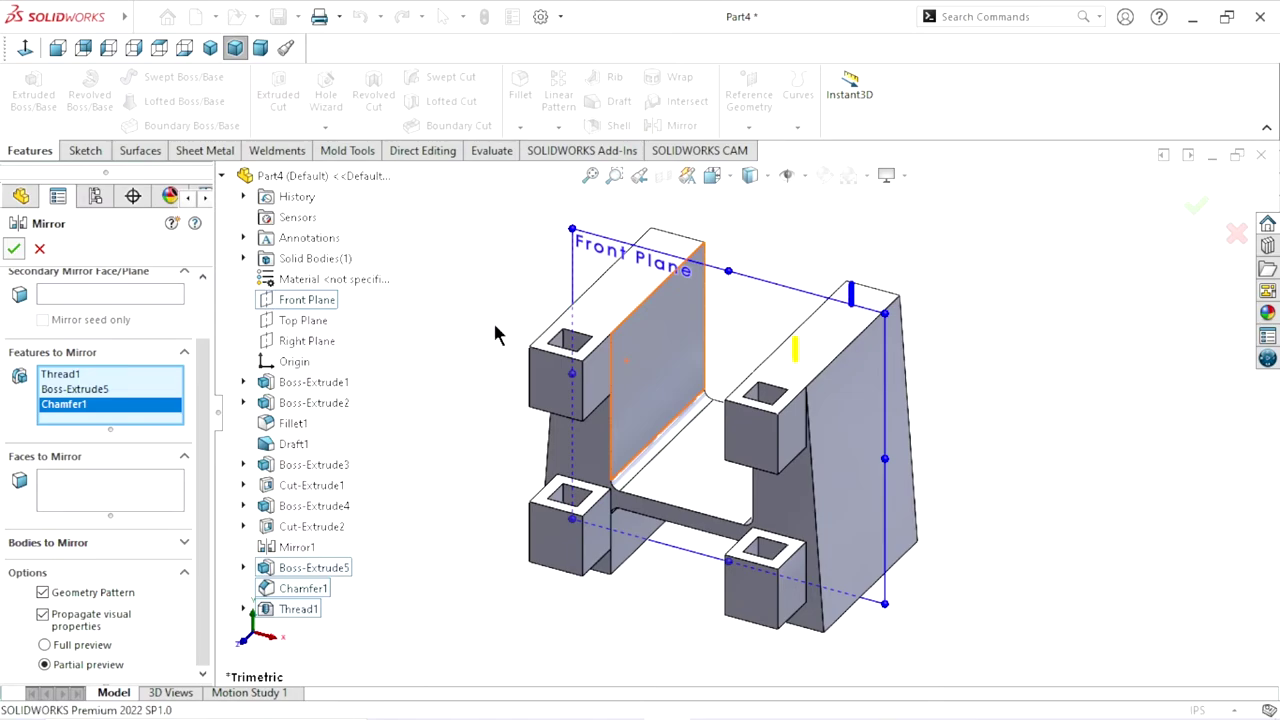
key("Return")
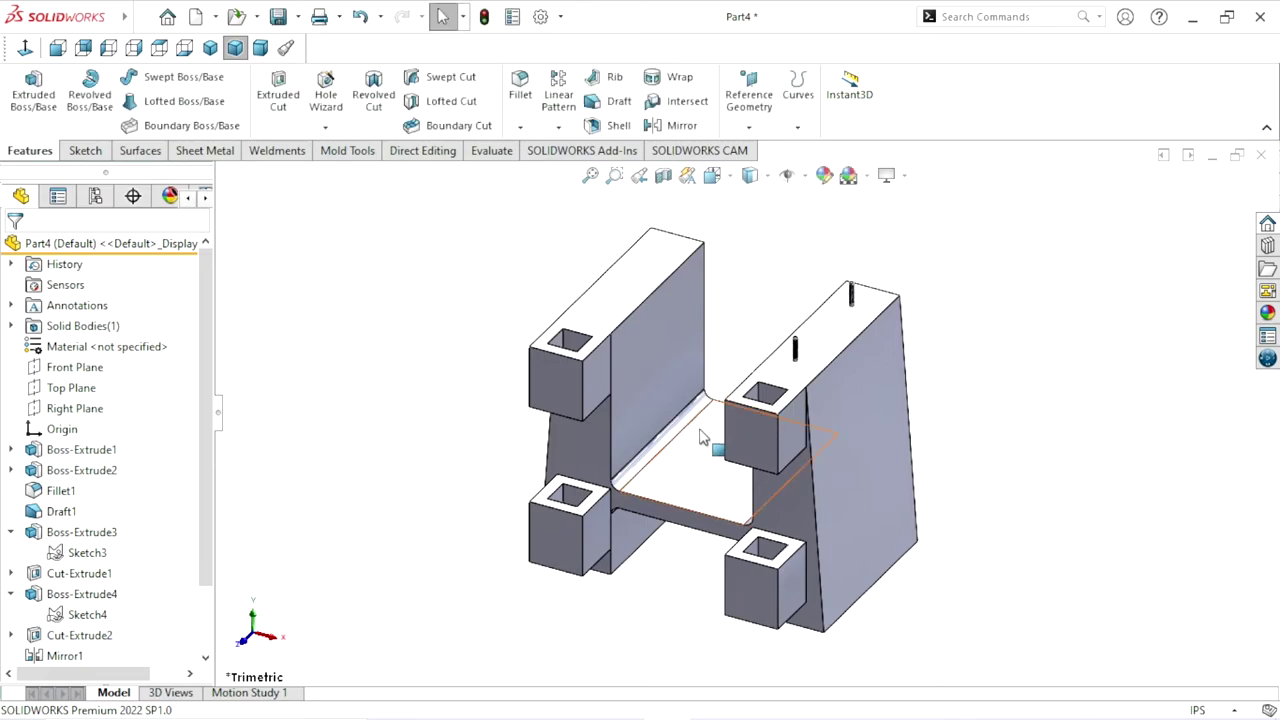
- Mirror Boss-Extrude5, Chamfer1, Thread1 and Mirror3 across the Right Plane with Geometry Pattern checked
left_click(684, 126)
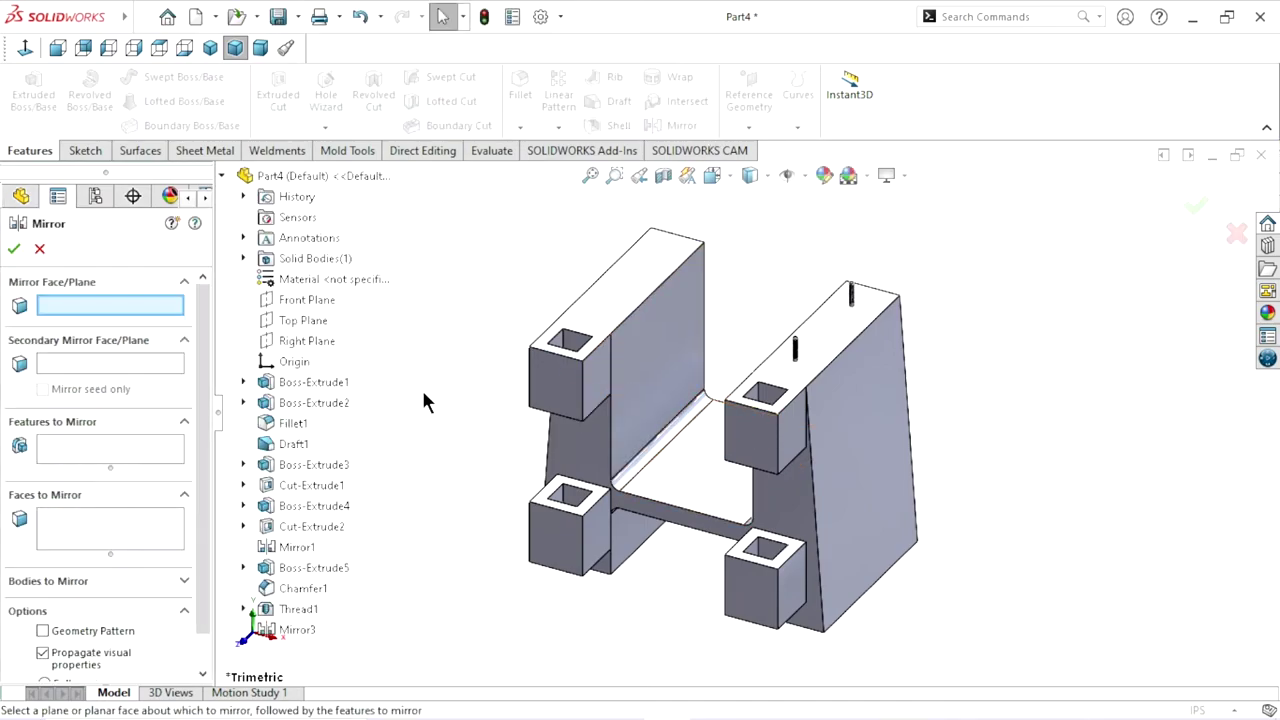
left_click(320, 341)
left_click(100, 465)
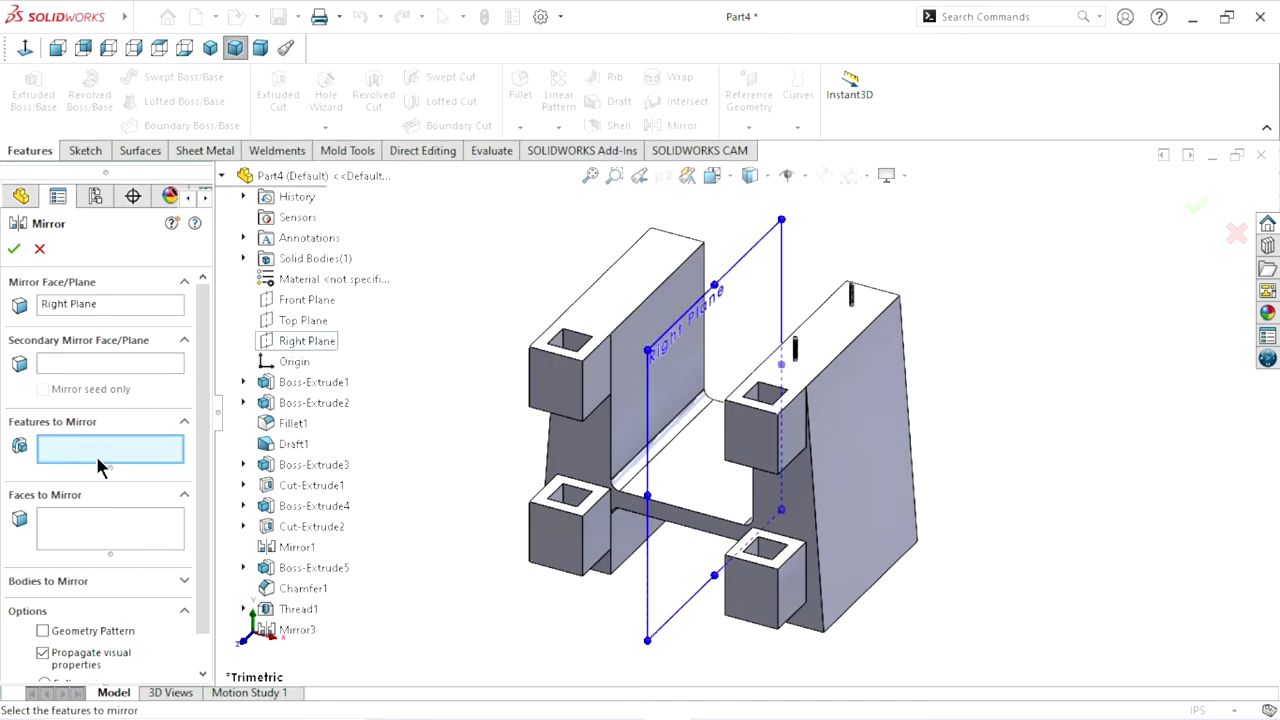
left_click(305, 592)
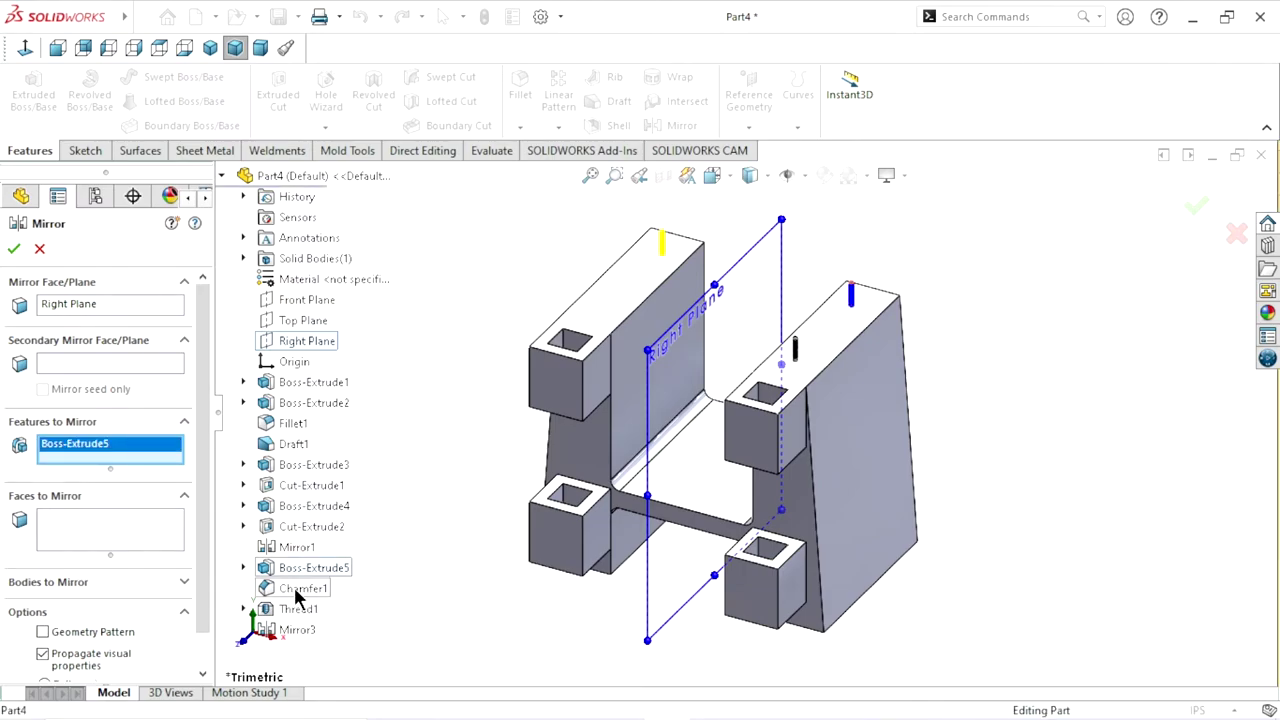
left_click(296, 591)
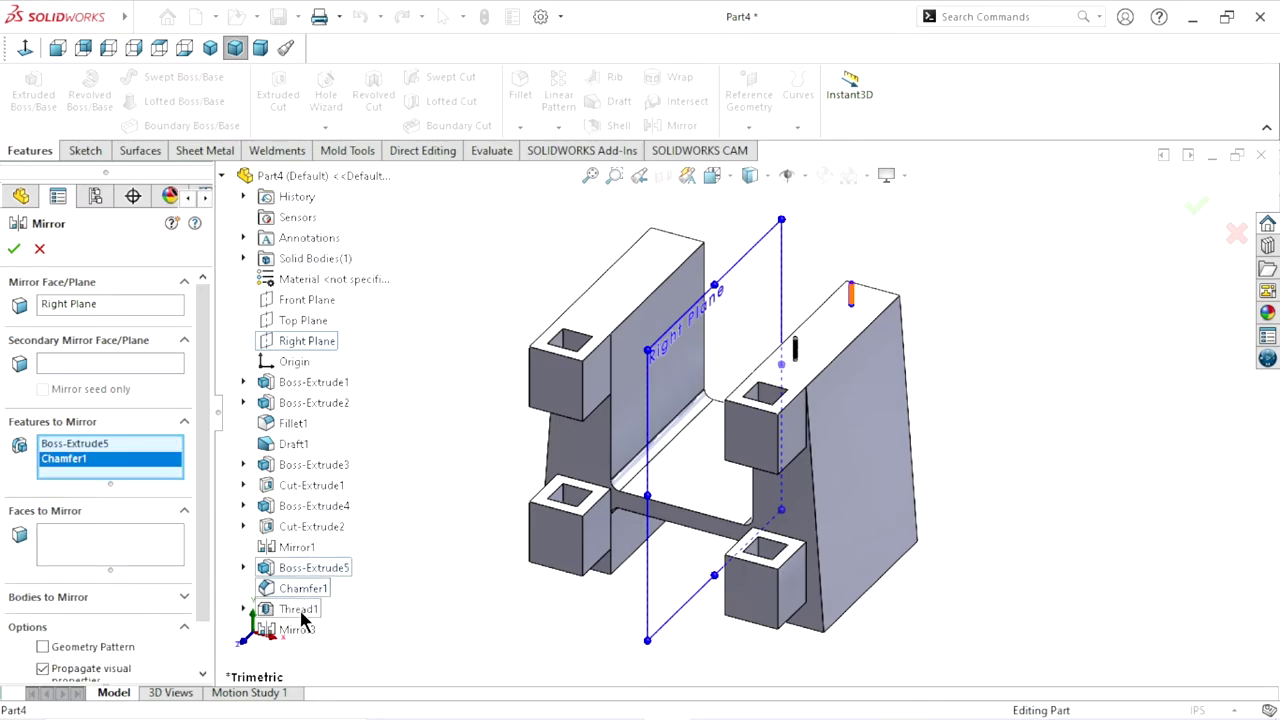
left_click(301, 611)
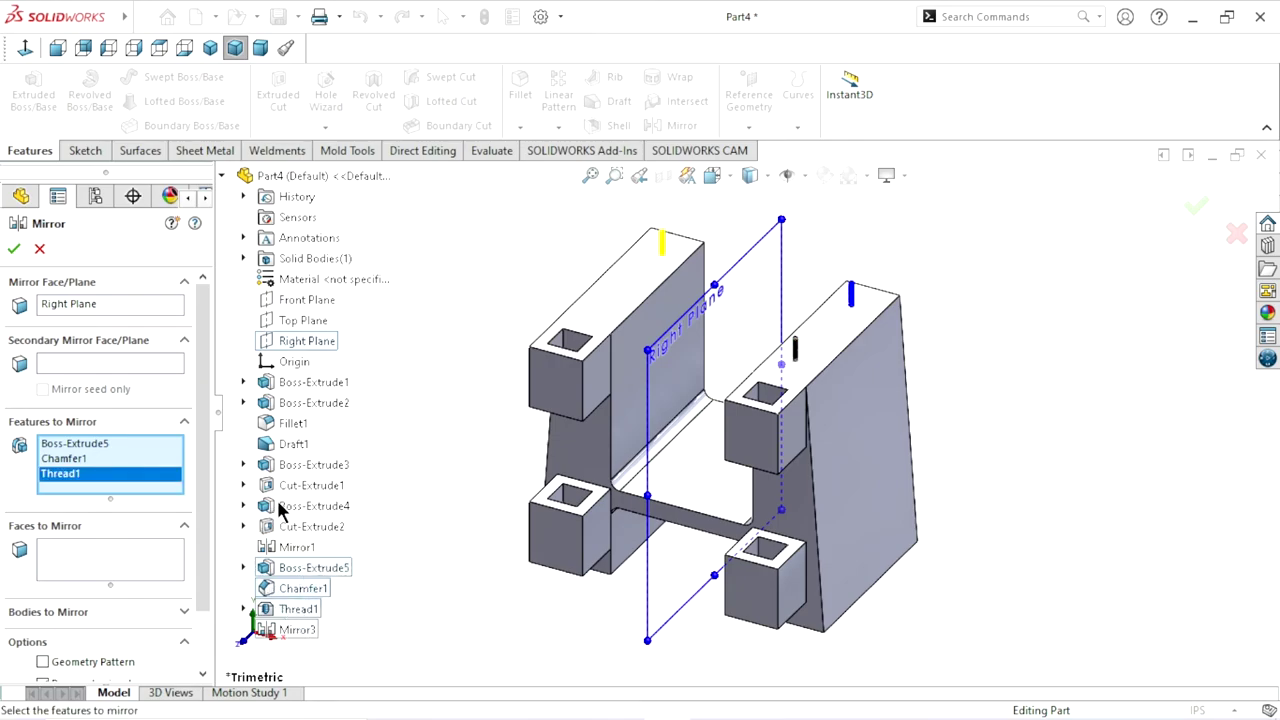
left_click(297, 629)
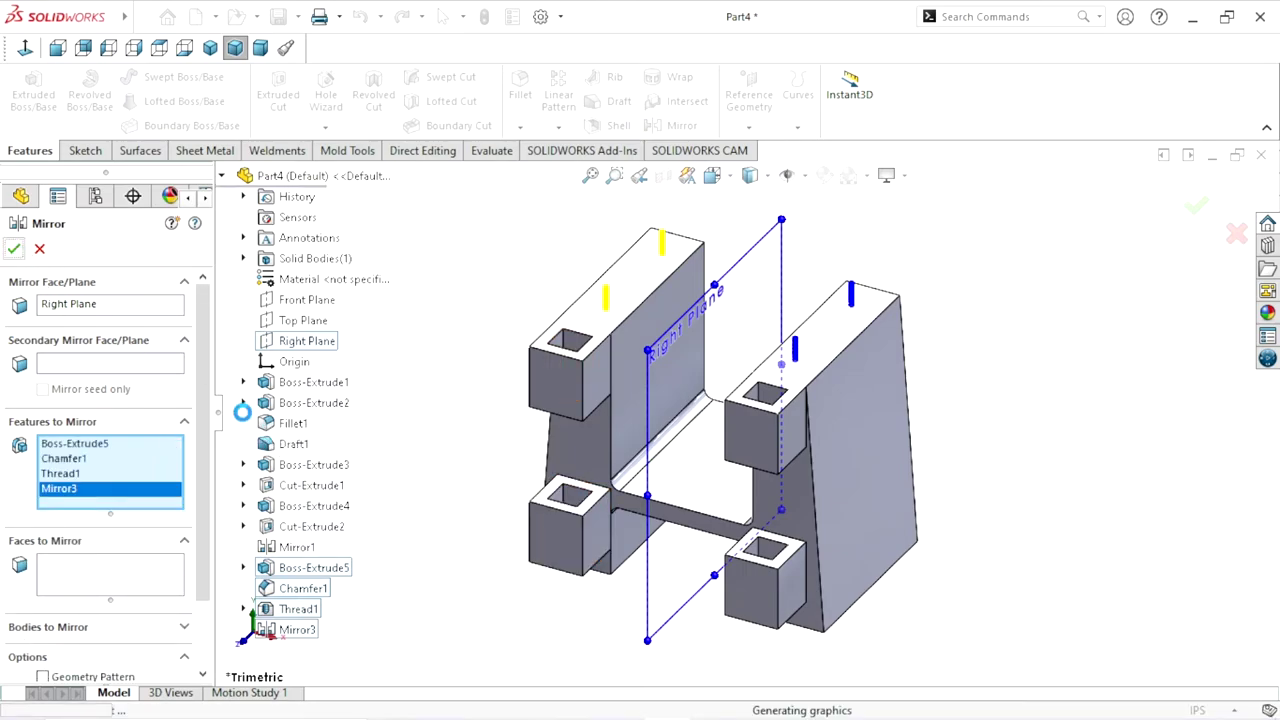
scroll(182, 455, "down", 3)
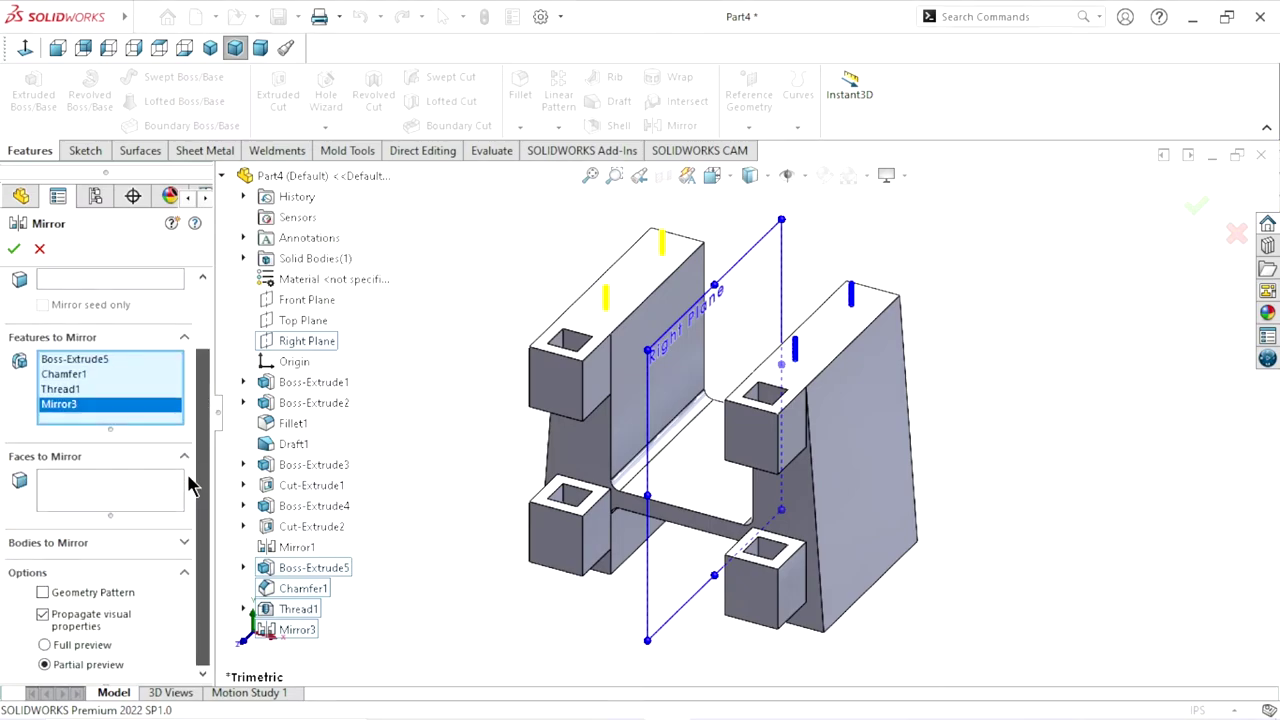
left_click(43, 594)
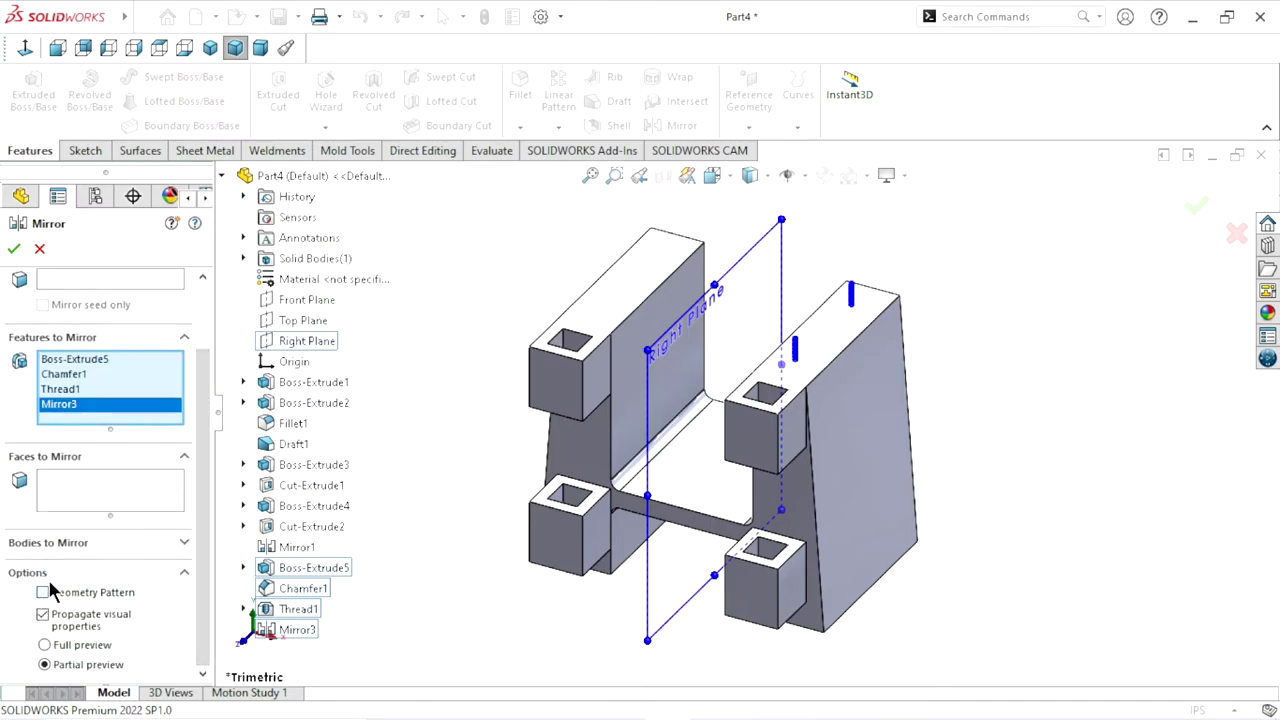
left_click(14, 248)
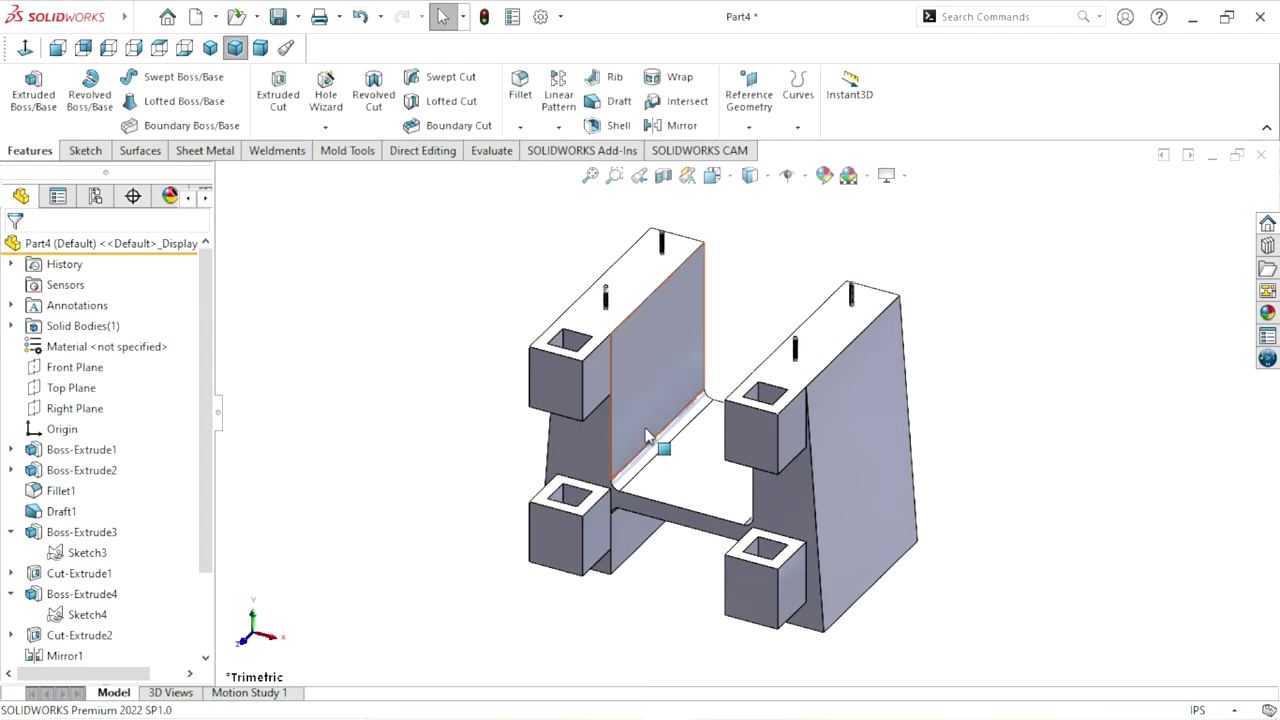
- Check the four mirrored pins from several angles, then start a new Fillet
mouse_move(657, 443)
middle_mouse_down()
mouse_move(737, 332)
mouse_move(808, 414)
mouse_move(714, 391)
mouse_move(731, 443)
middle_mouse_up()
scroll(660, 350, "down", 2)
scroll(670, 345, "down", 2)
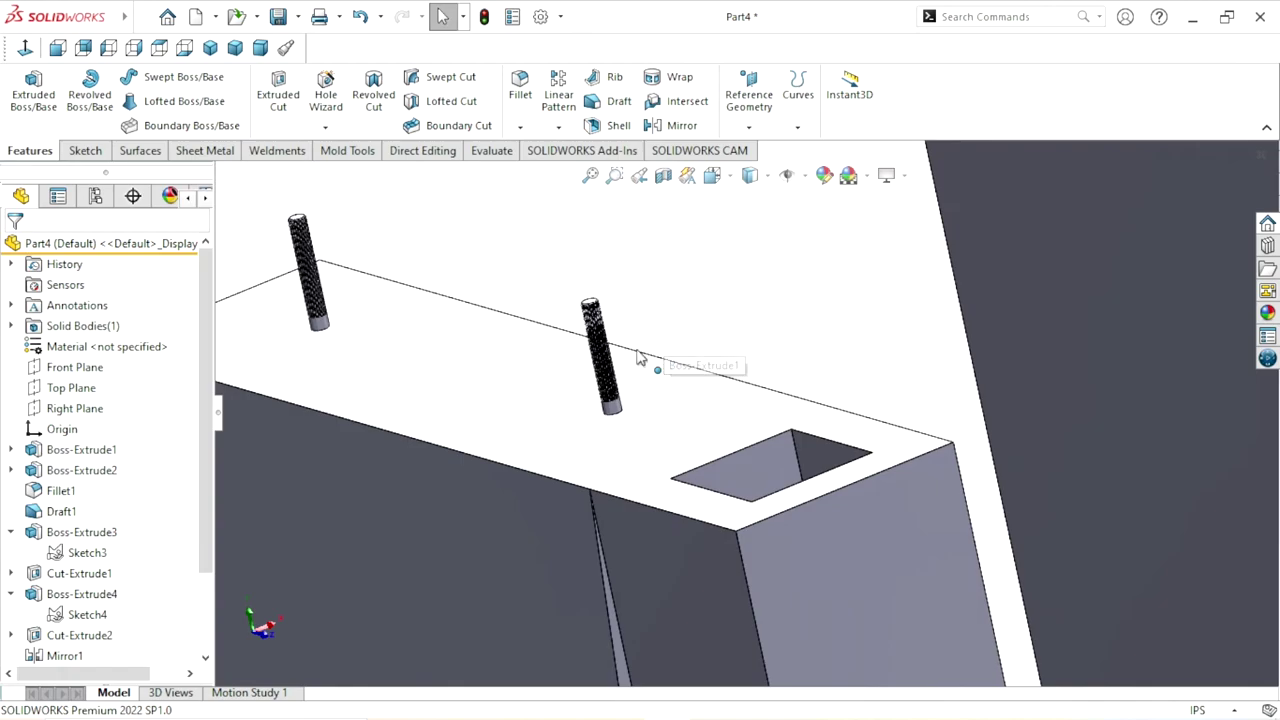
scroll(620, 390, "down", 3)
scroll(607, 403, "up", 3)
scroll(703, 449, "up", 3)
mouse_move(800, 508)
middle_mouse_down()
mouse_move(949, 486)
mouse_move(897, 415)
mouse_move(894, 449)
mouse_move(757, 553)
middle_mouse_up()
scroll(700, 540, "down", 3)
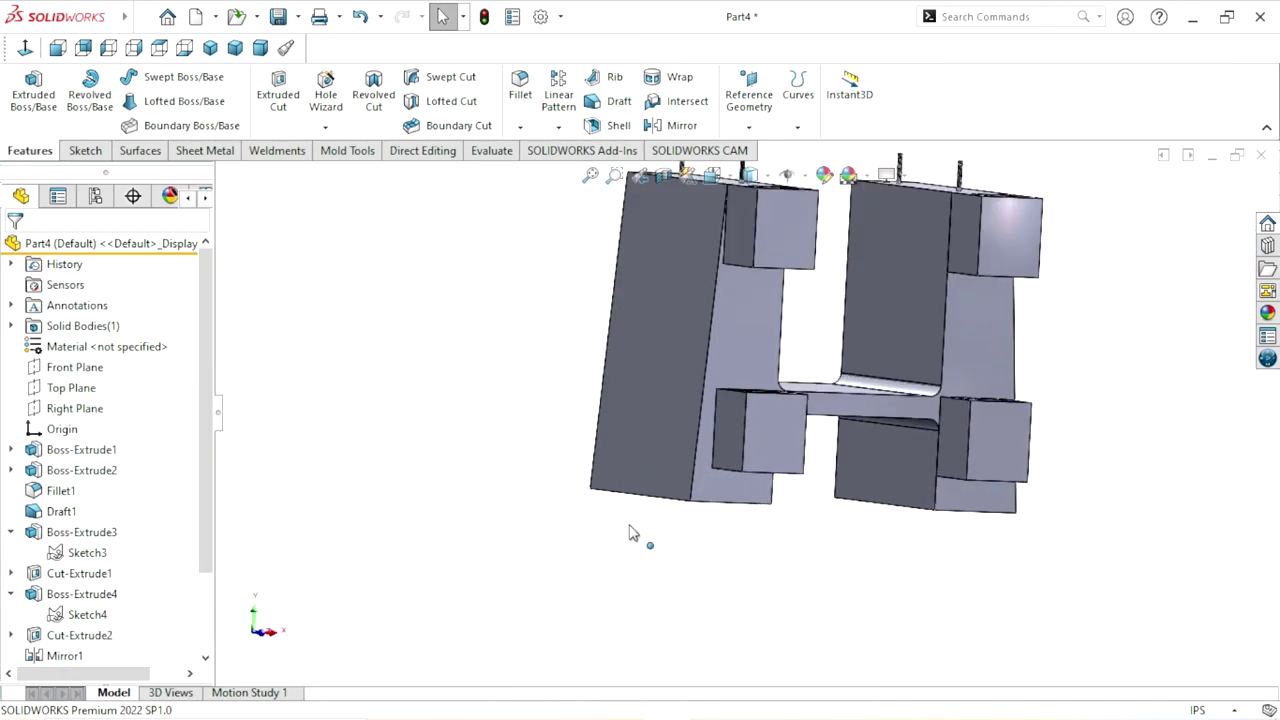
mouse_move(672, 531)
middle_mouse_down()
mouse_move(630, 521)
mouse_move(650, 532)
mouse_move(698, 474)
middle_mouse_up()
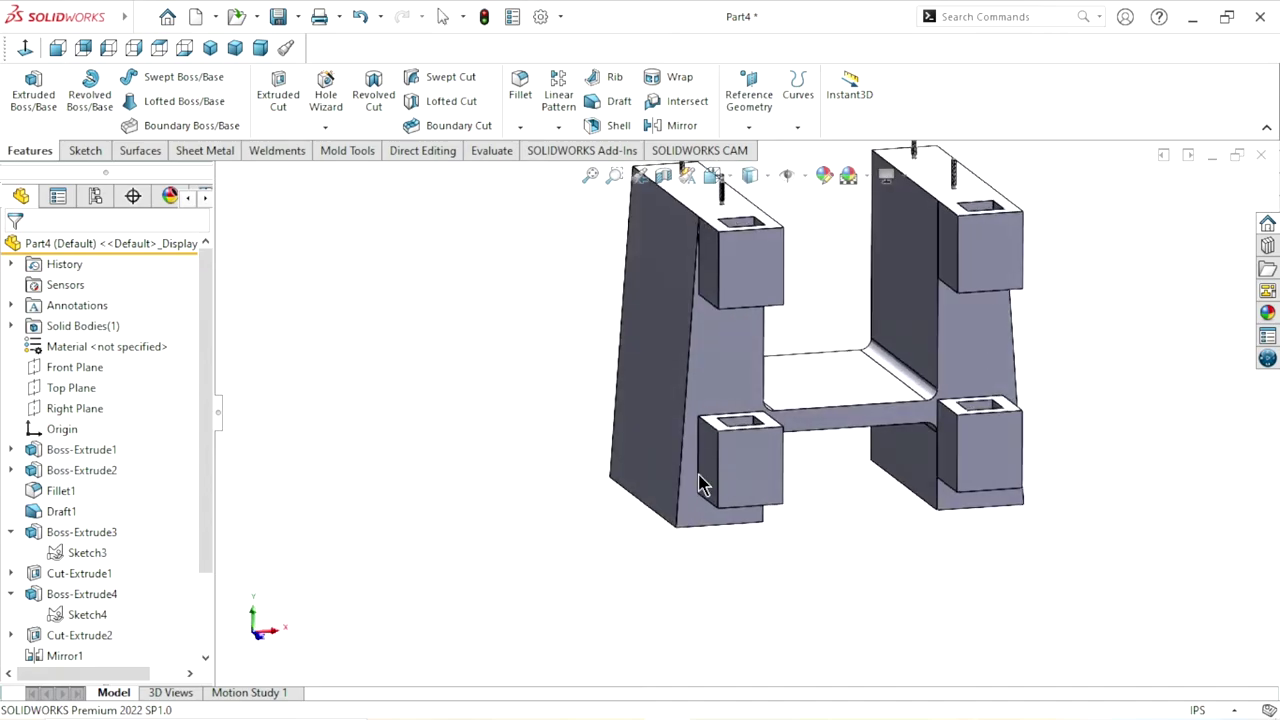
left_click(520, 100)
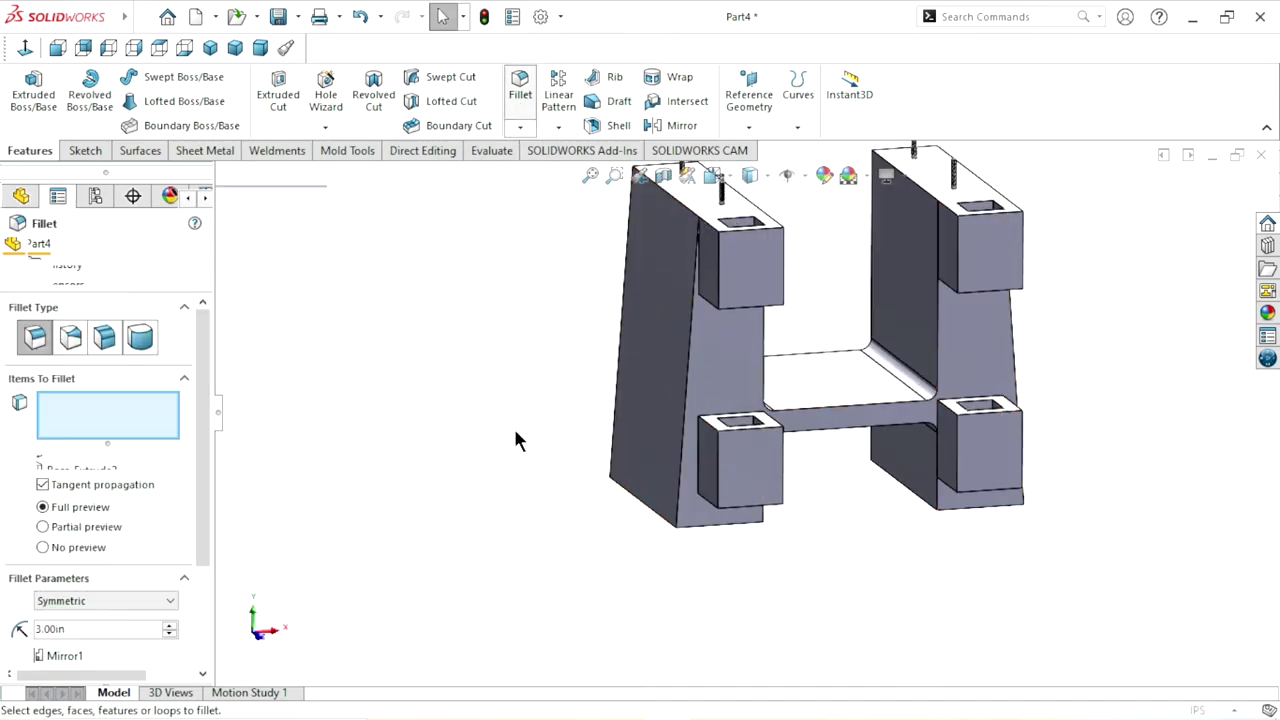
- Enter a 0.5 in radius and pick edges on the lower-left, upper-left and upper-right bosses
scroll(735, 460, "down", 3)
scroll(700, 450, "down", 2)
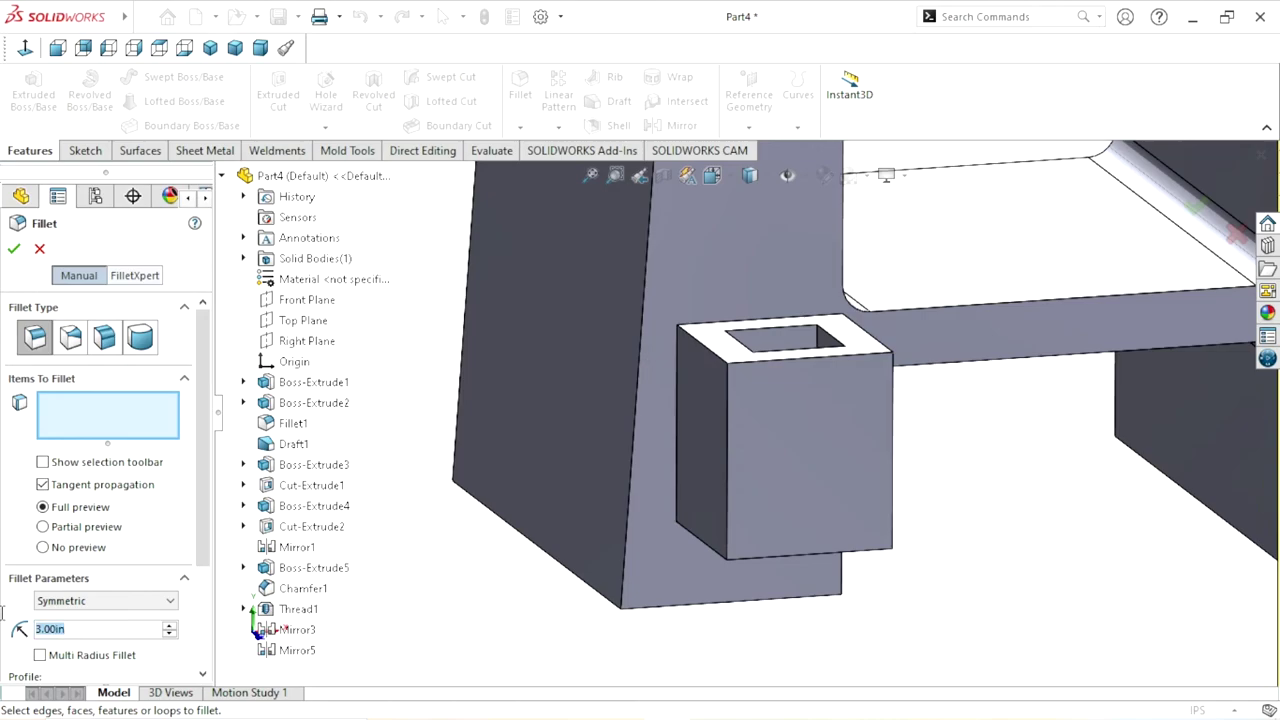
type("0.5")
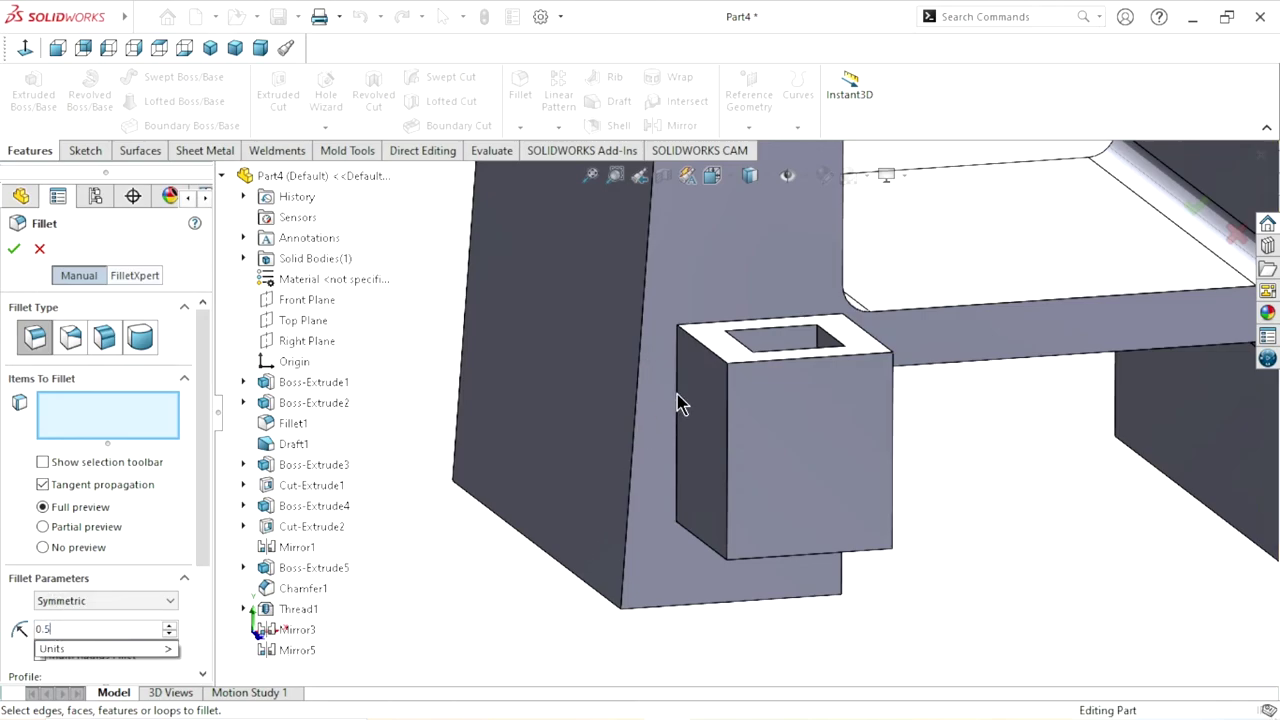
key("Return")
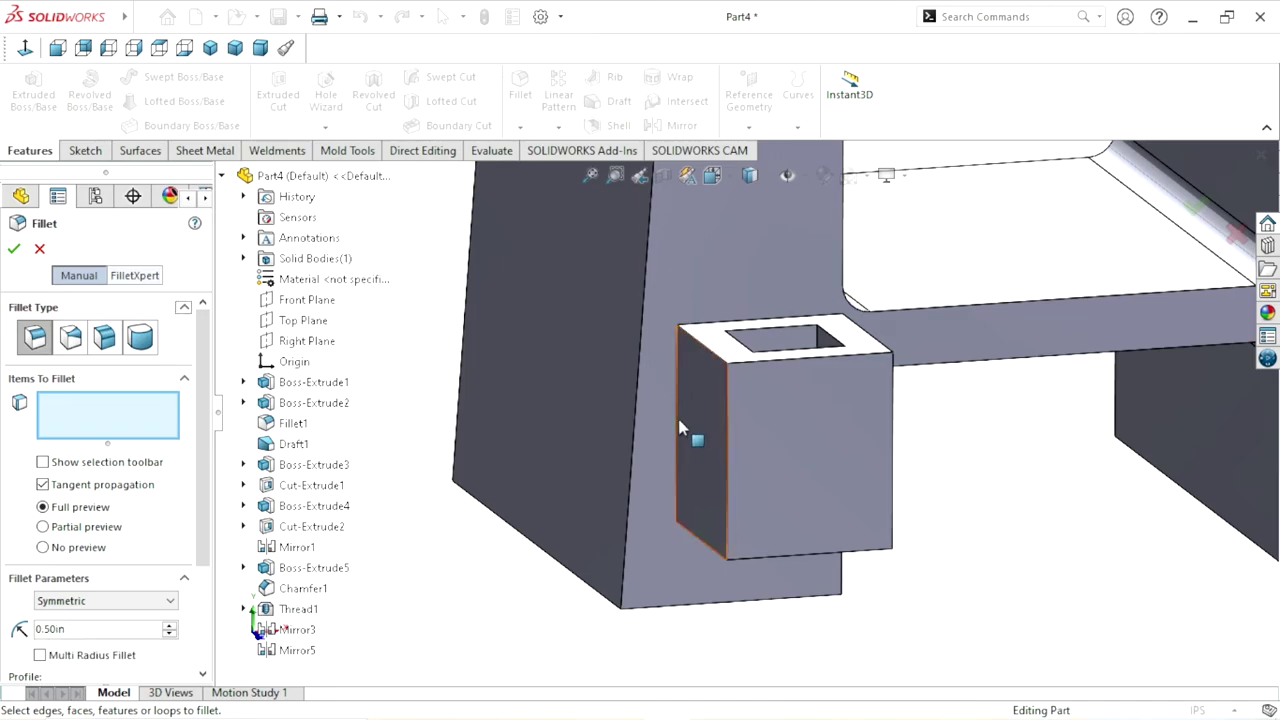
left_click(675, 423)
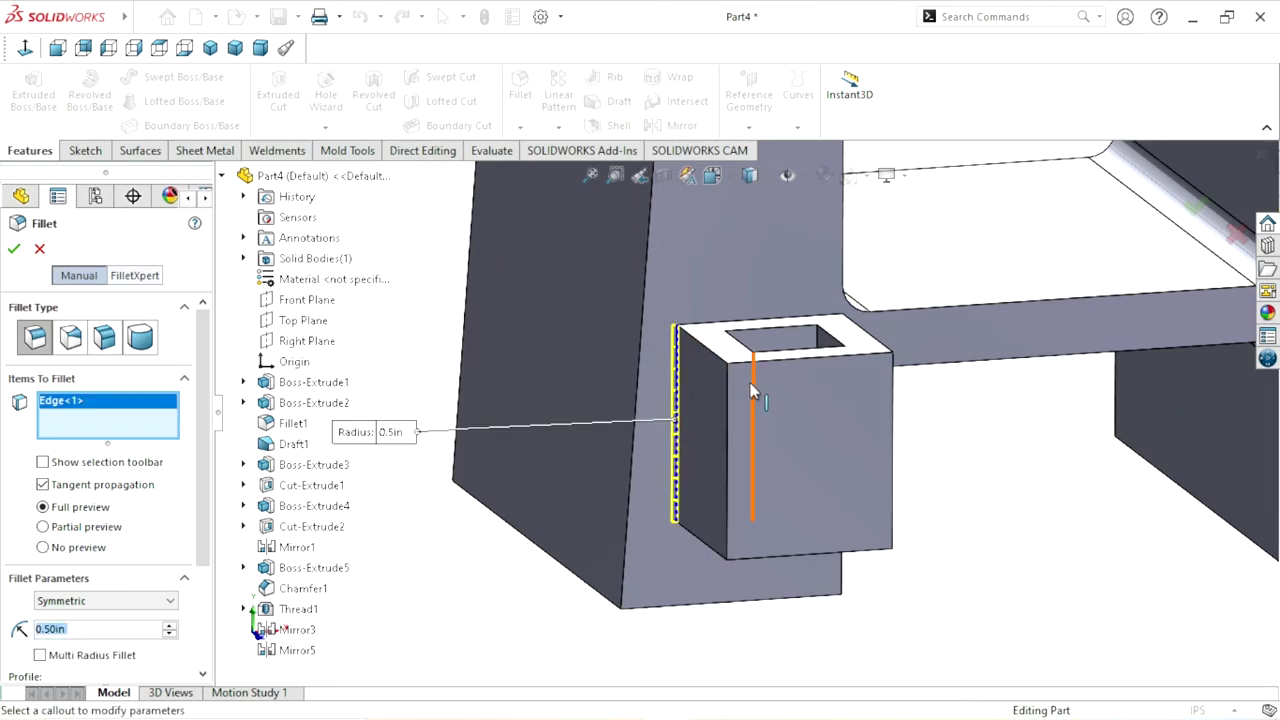
left_click(728, 319)
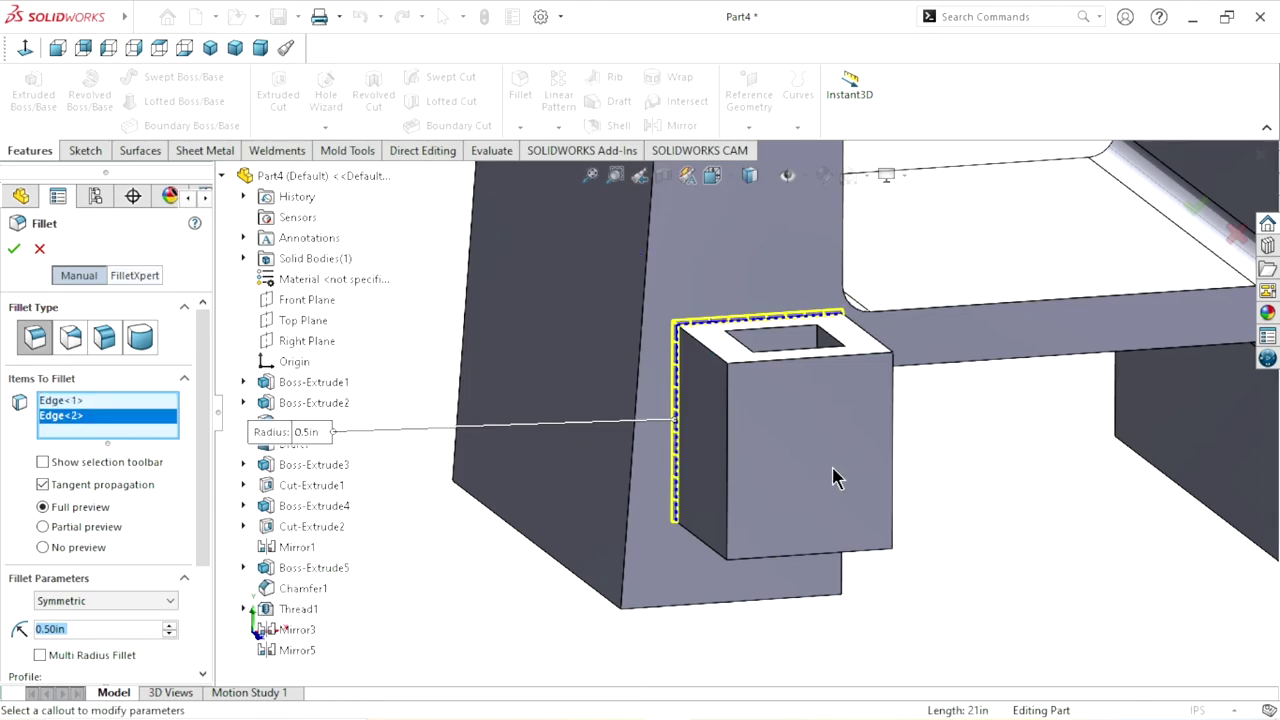
middle_click_drag(1006, 467, 974, 457)
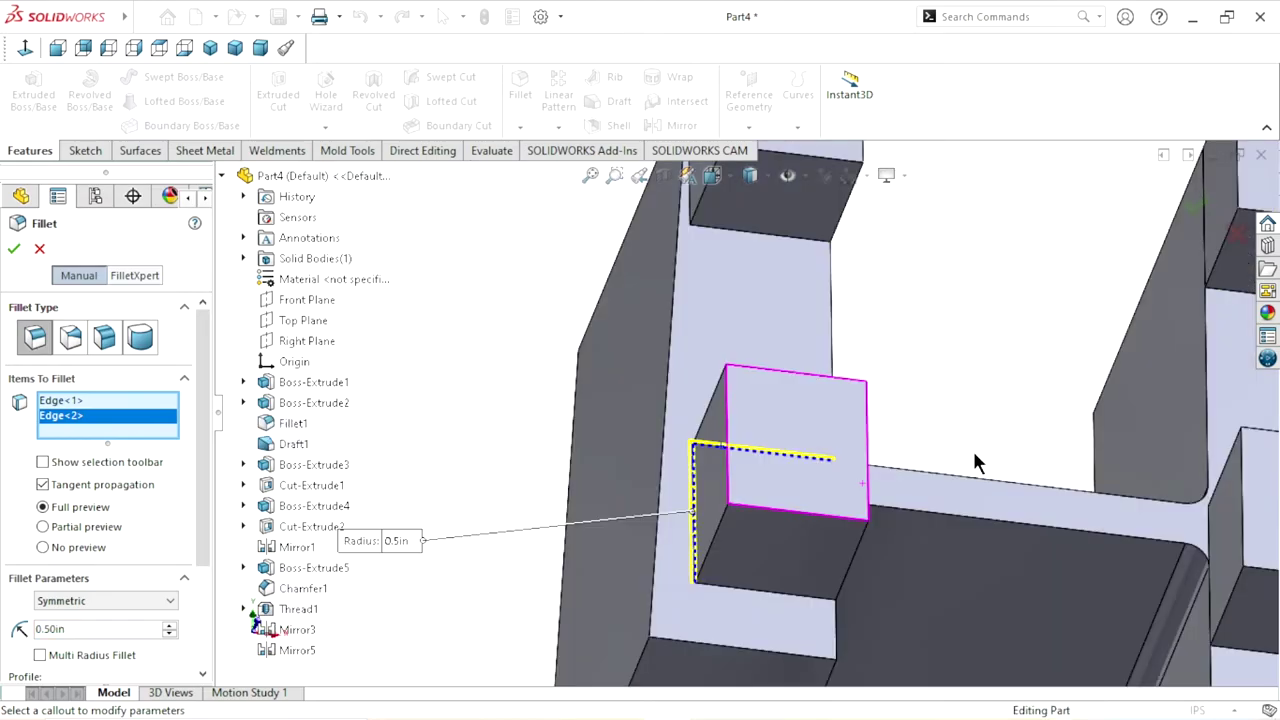
left_click(757, 591)
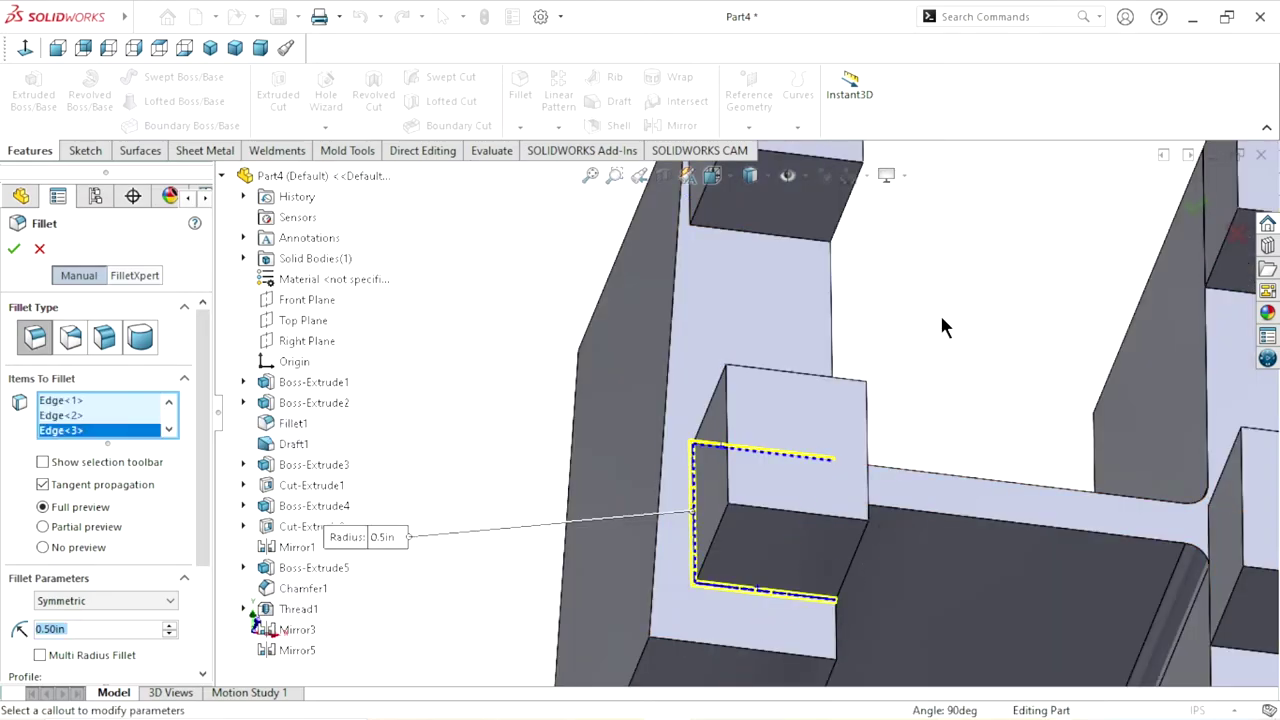
mouse_move(940, 313)
middle_mouse_down()
mouse_move(944, 356)
mouse_move(830, 412)
middle_mouse_up()
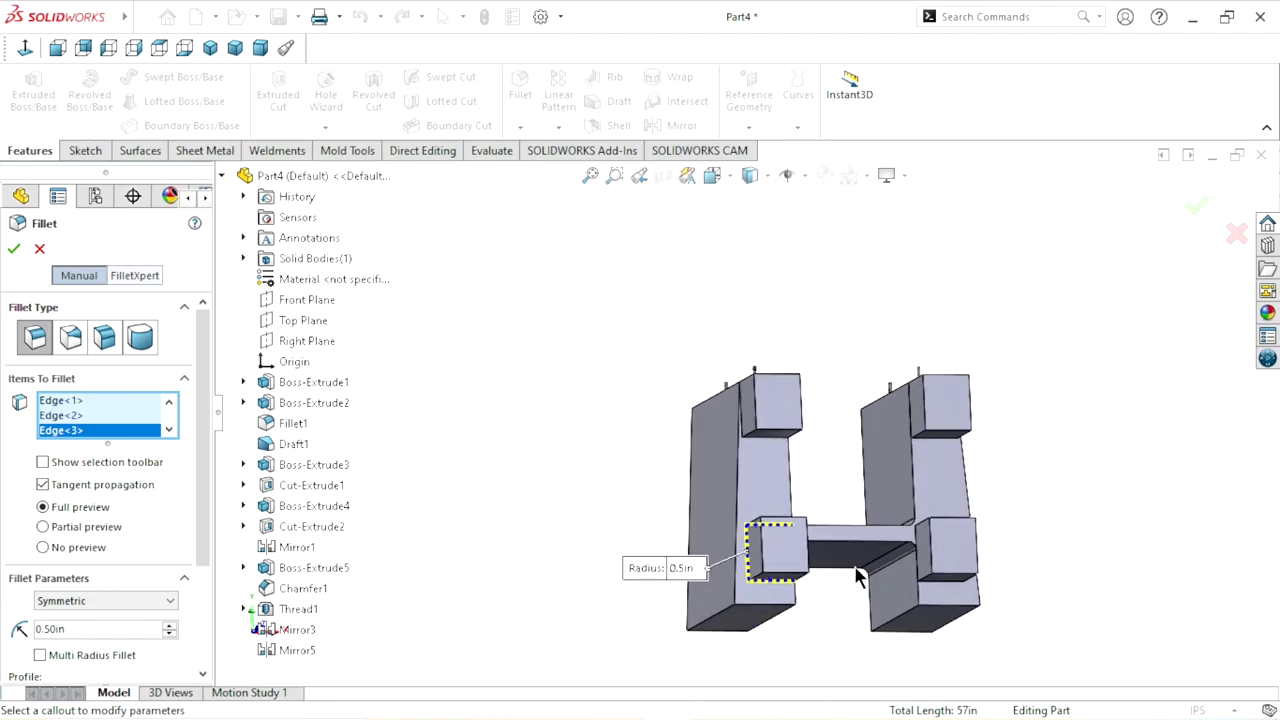
scroll(830, 412, "down", 2)
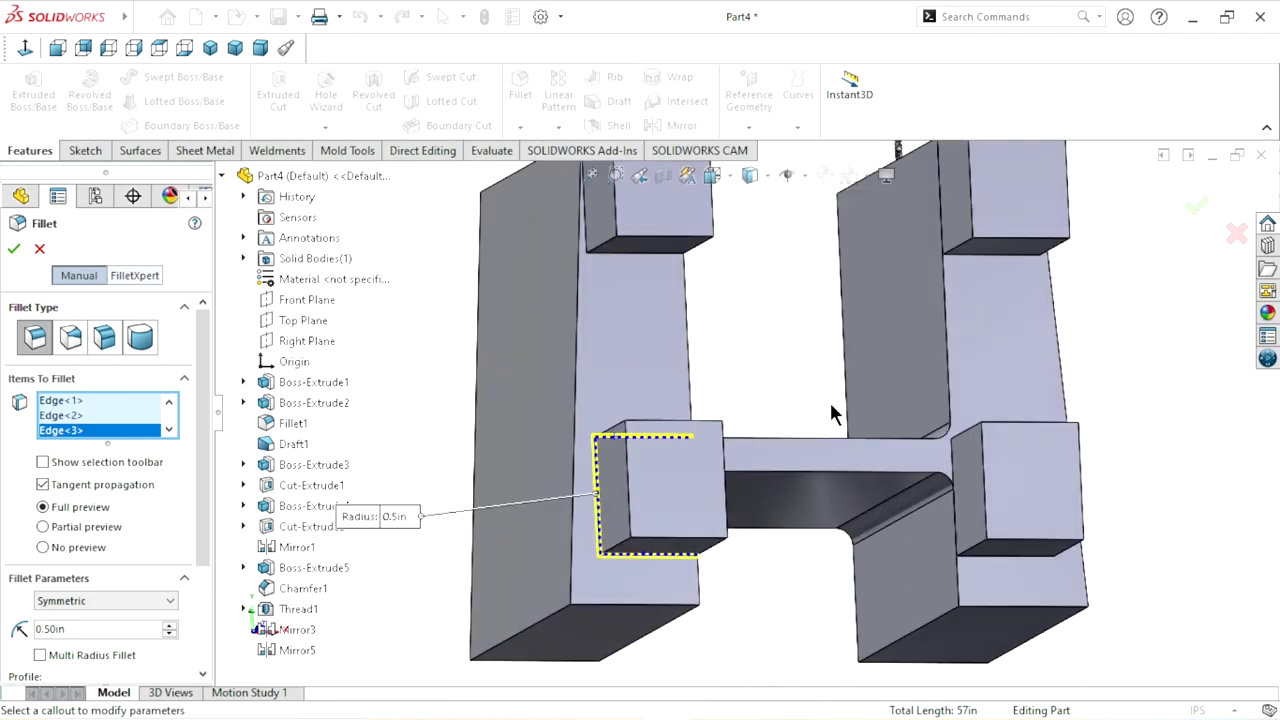
left_click(639, 257)
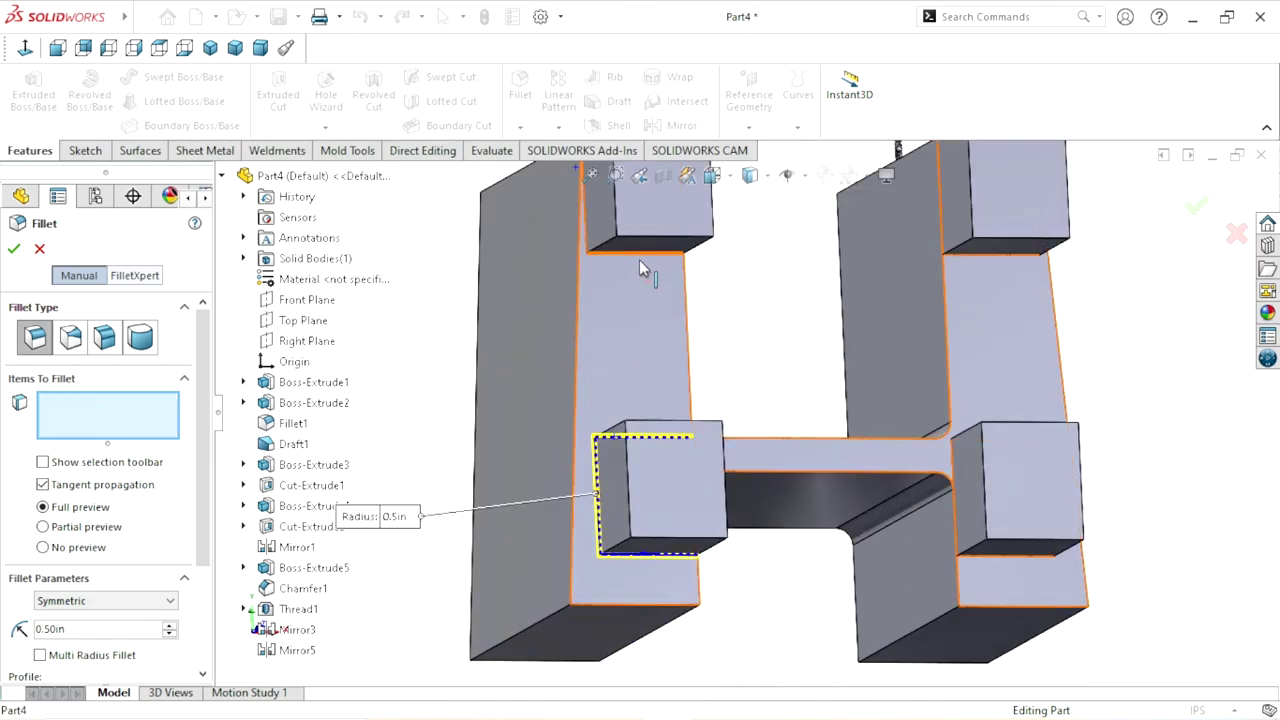
left_click(984, 254)
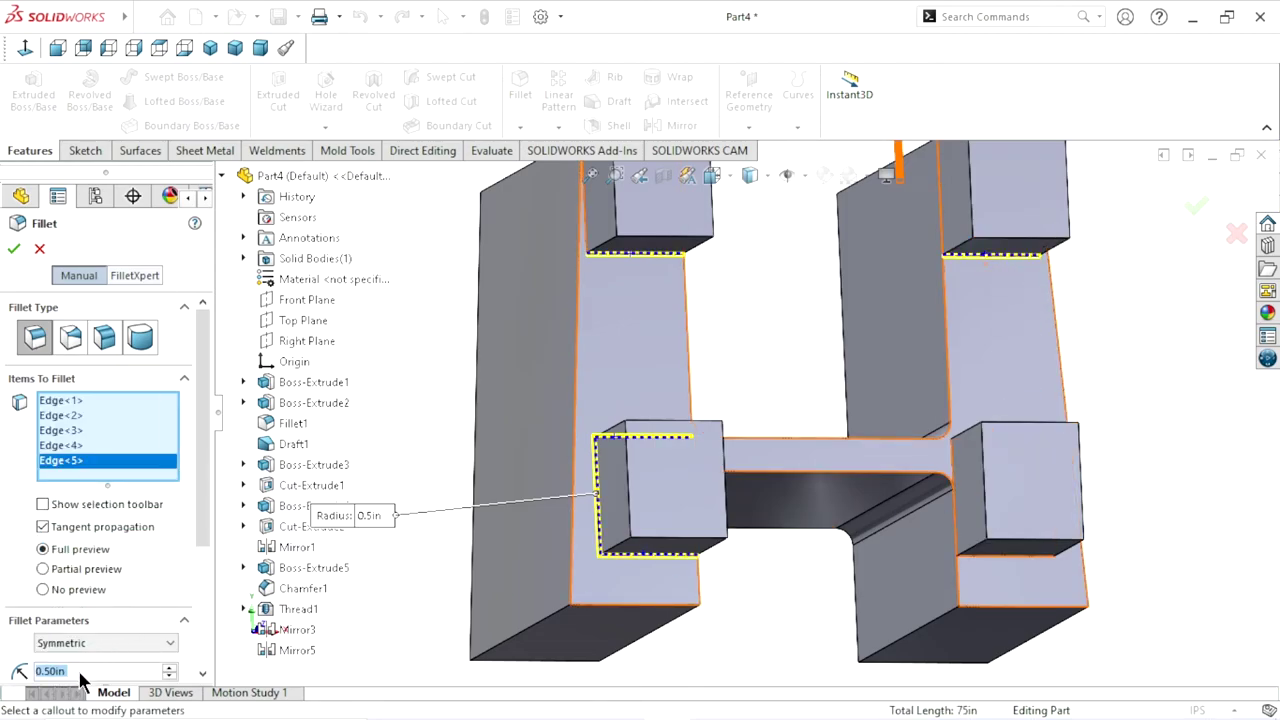
- Change the fillet radius to 1 in and add the lower-right boss's bottom, vertical and top edges
type("1")
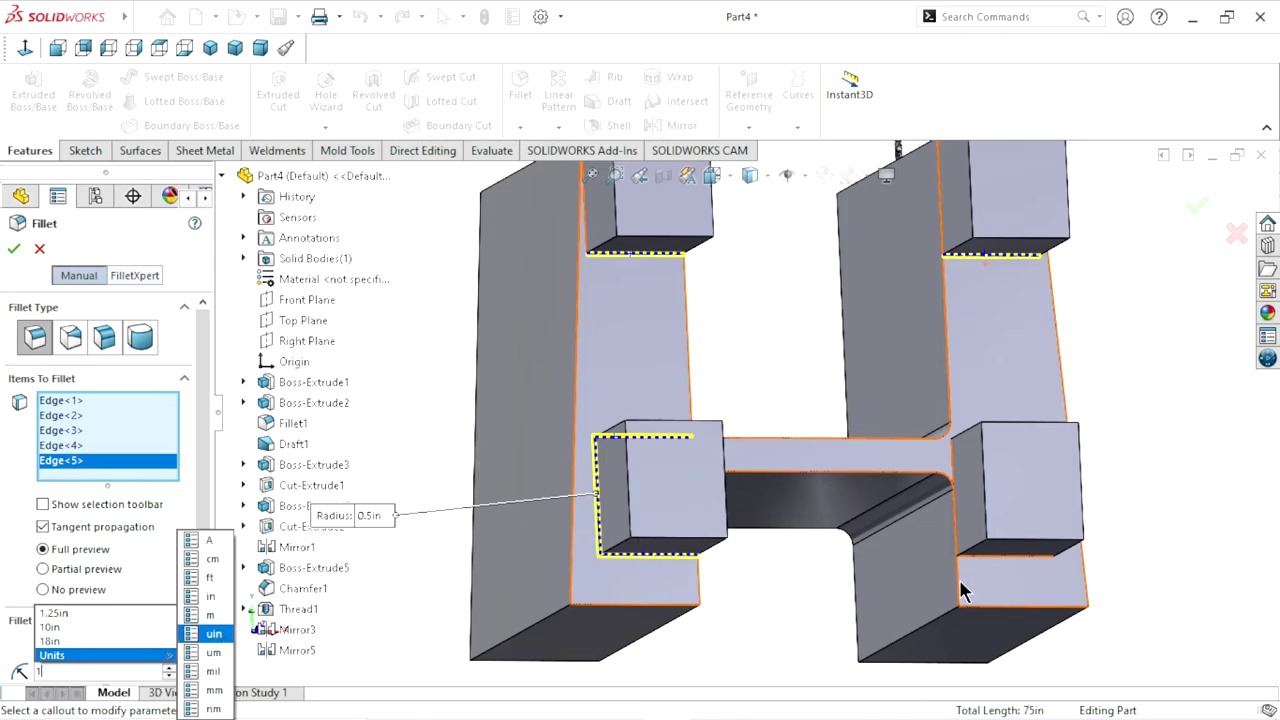
key("Return")
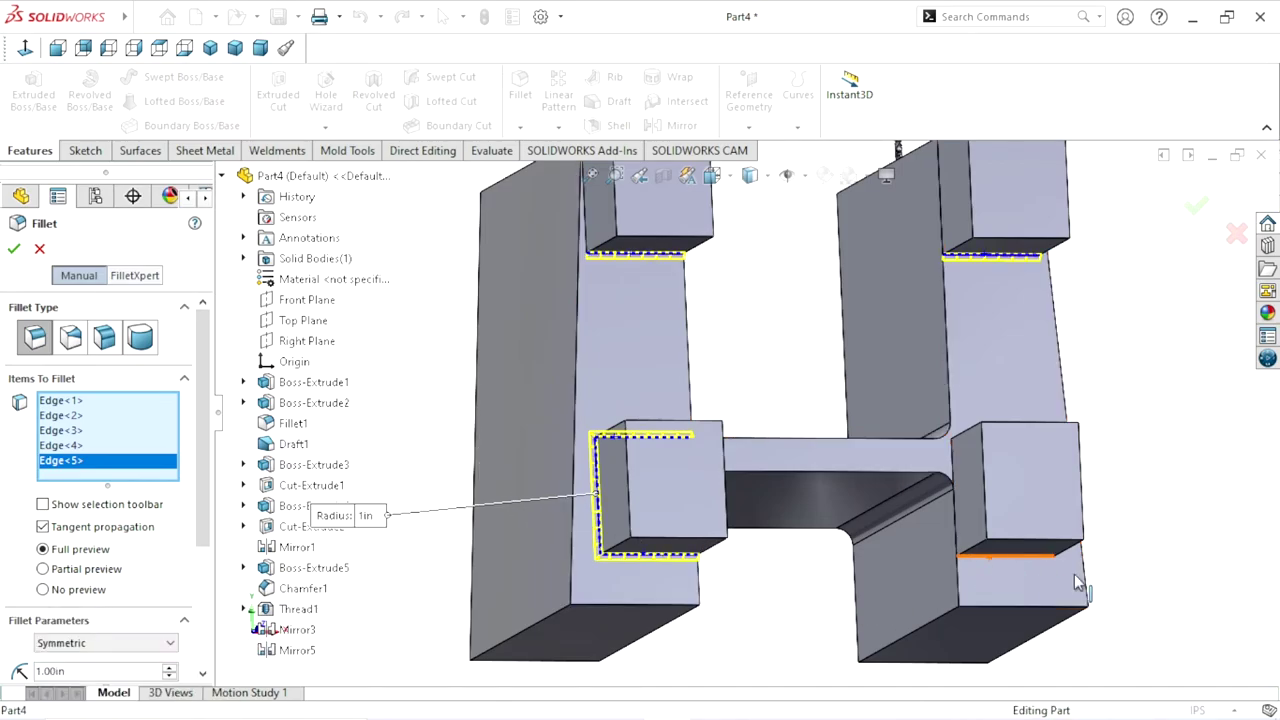
left_click(1076, 578)
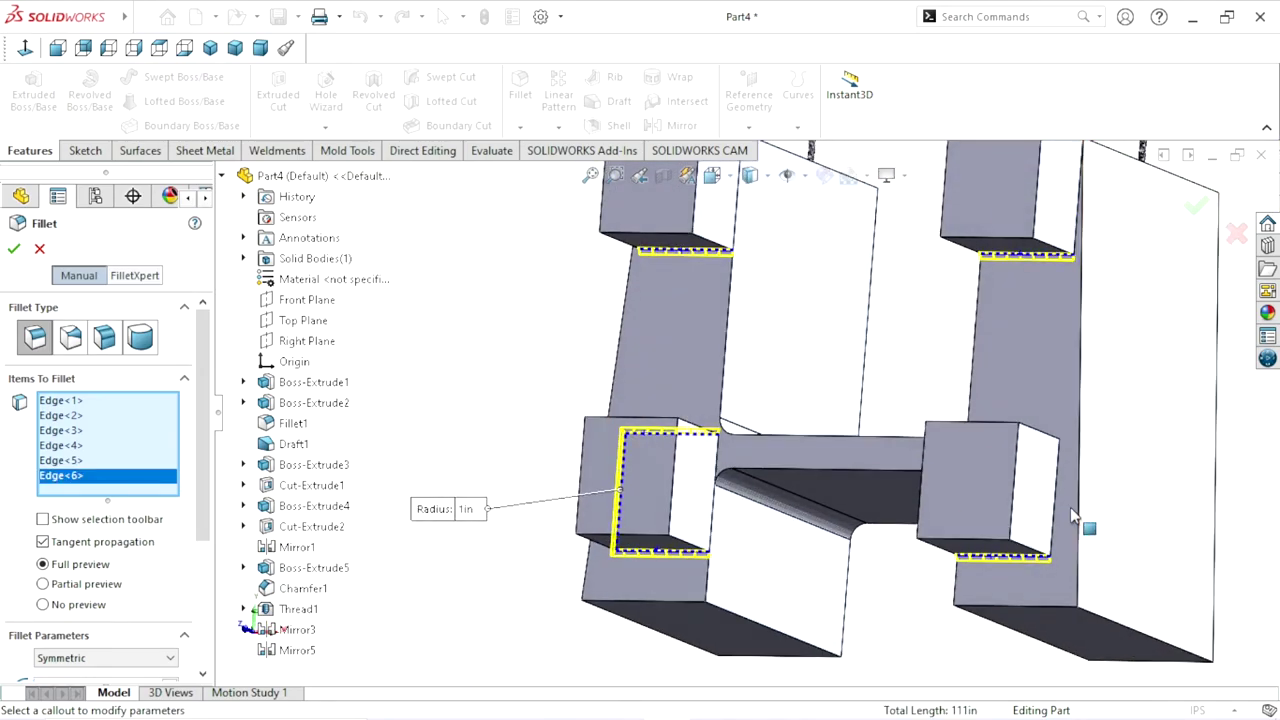
left_click(1054, 506)
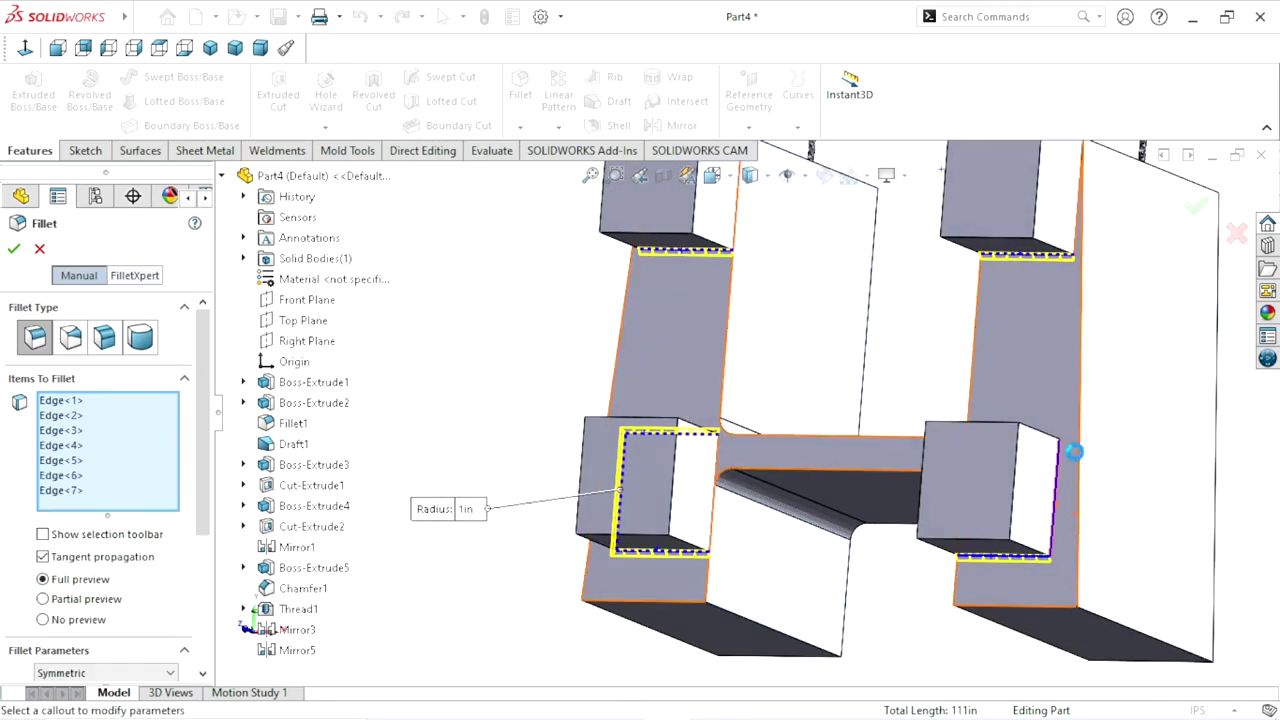
middle_click_drag(1066, 403, 1030, 437)
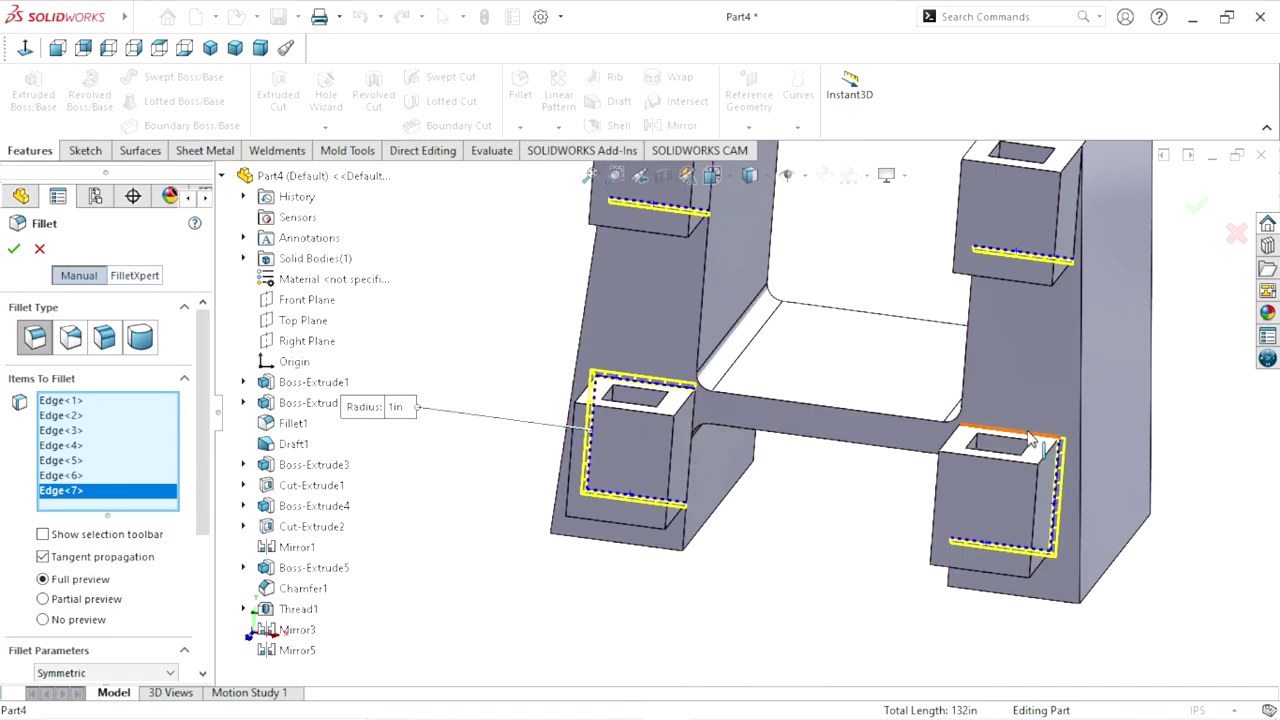
left_click(1028, 436)
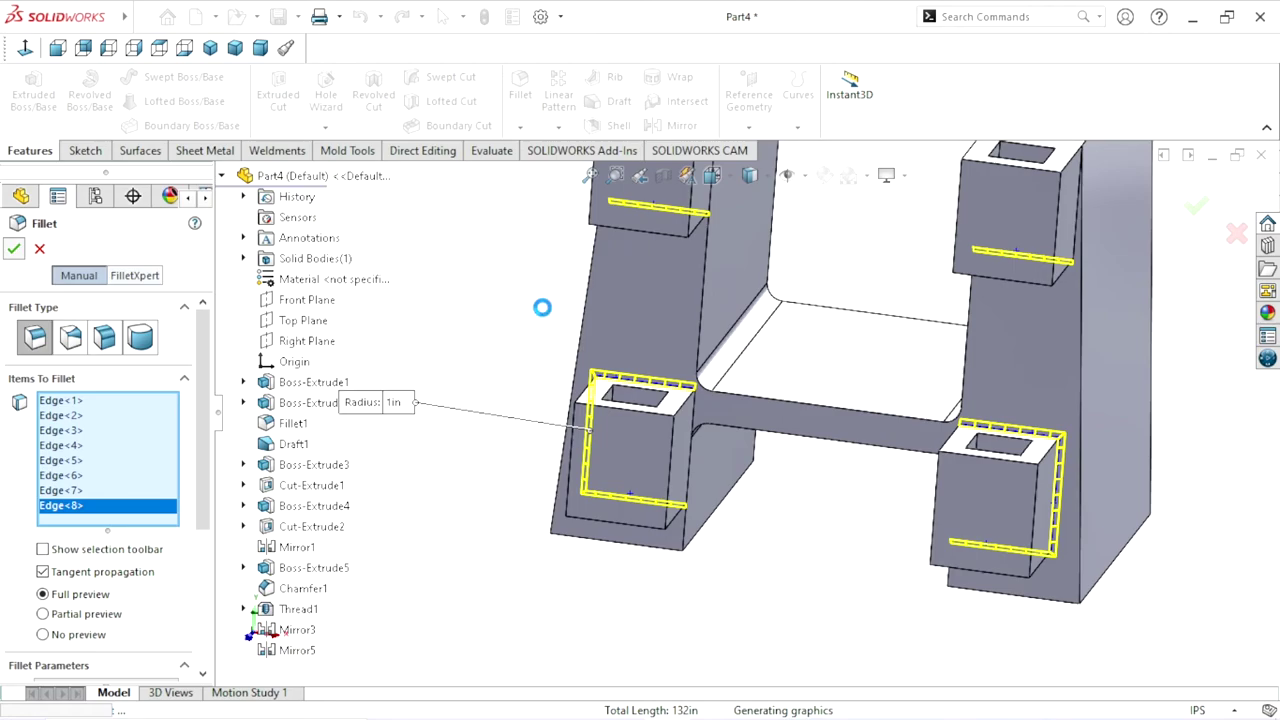
key("Return")
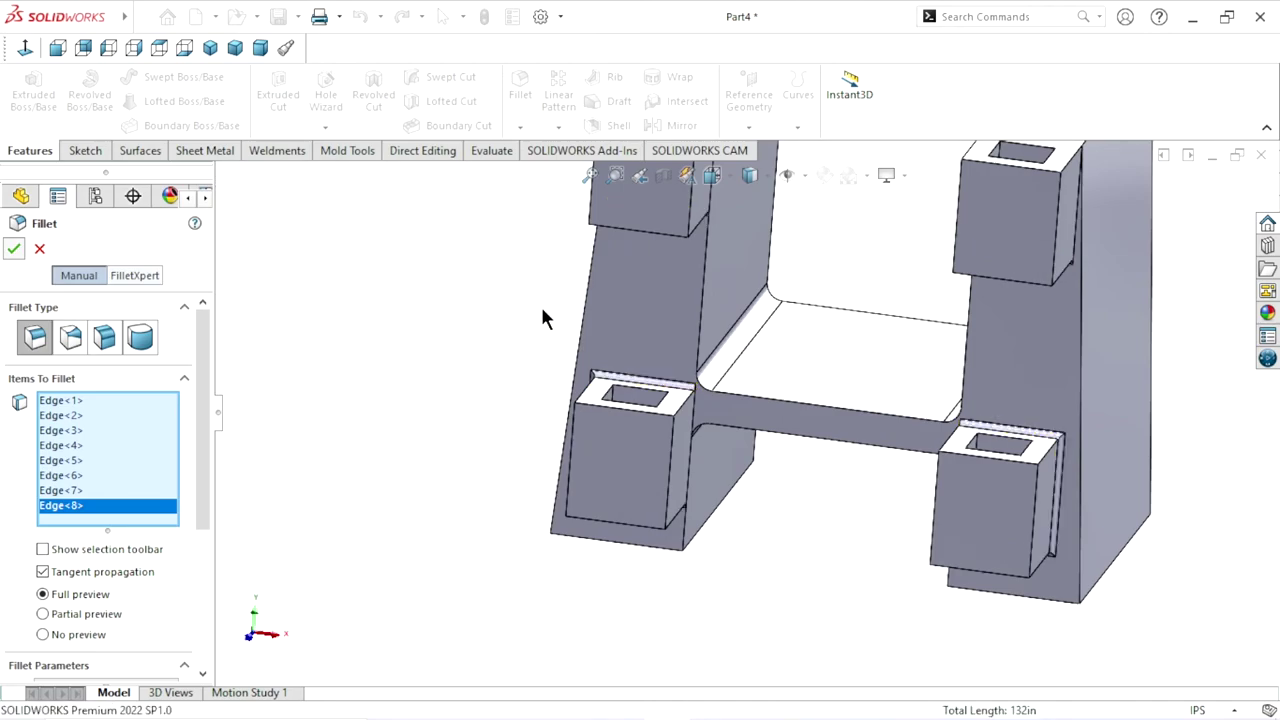
left_click(210, 48)
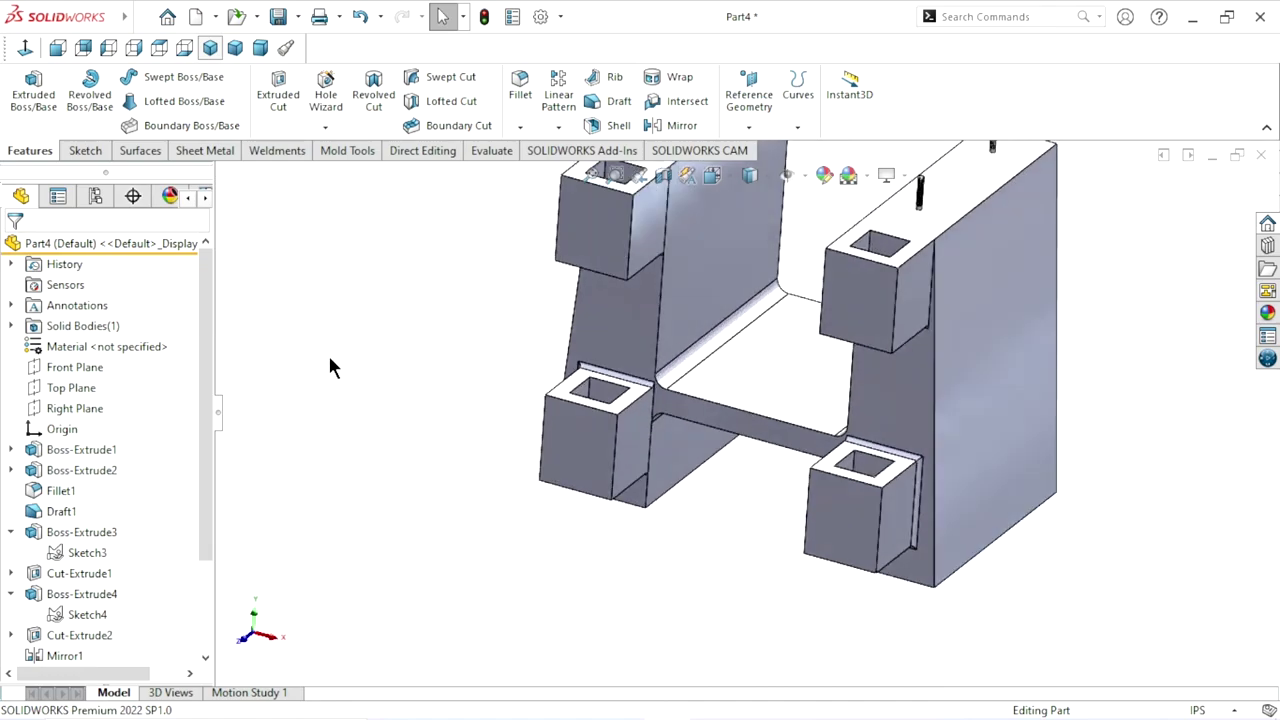
scroll(730, 465, "down", 2)
scroll(755, 485, "down", 2)
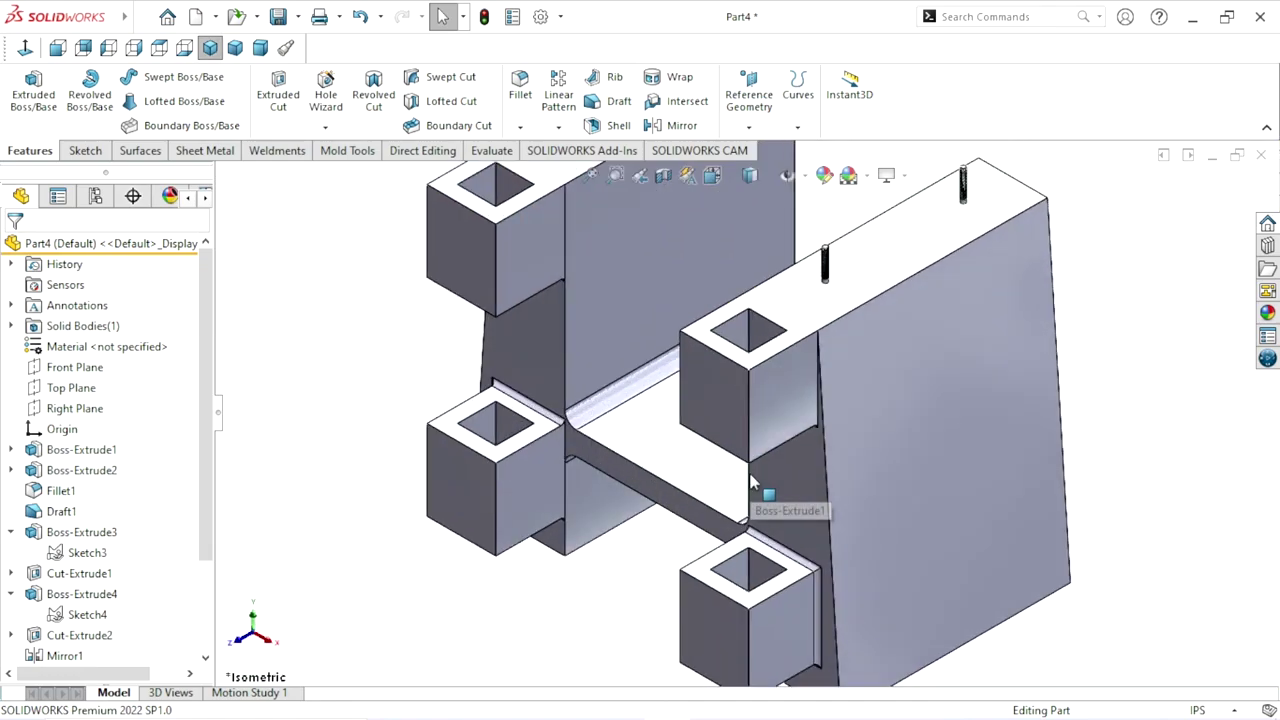
scroll(772, 528, "up", 3)
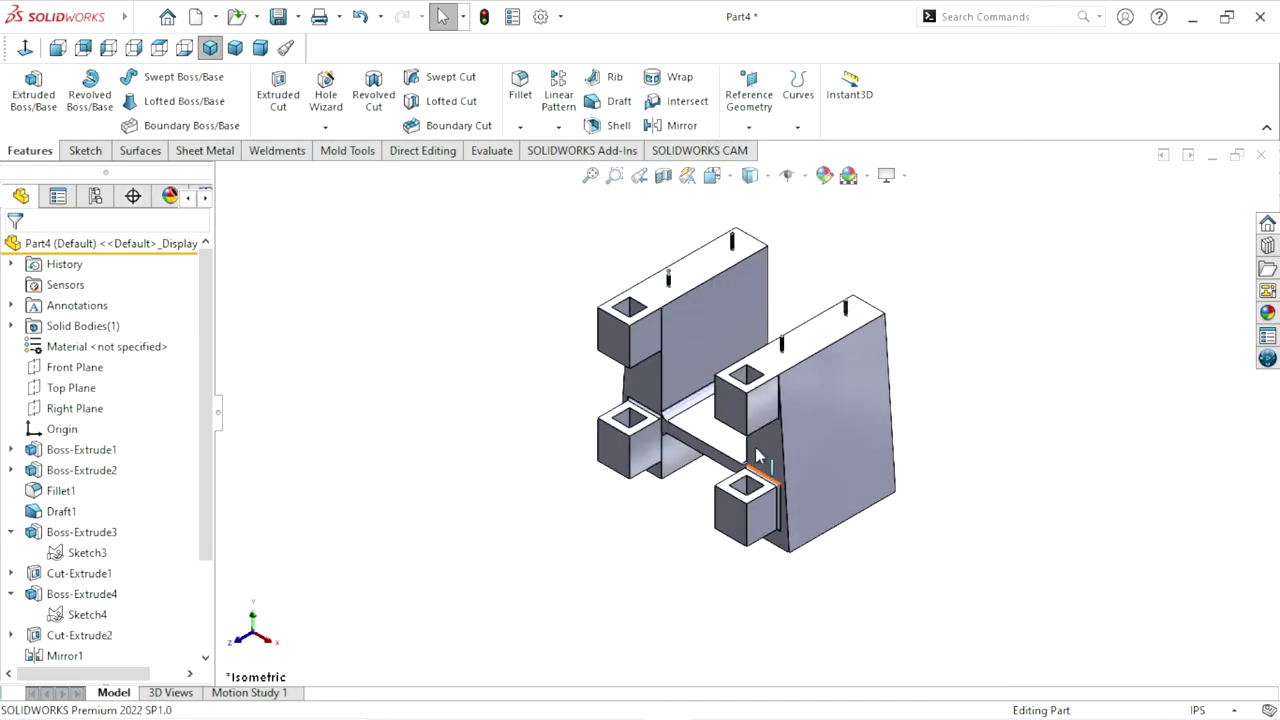
scroll(757, 455, "down", 2)
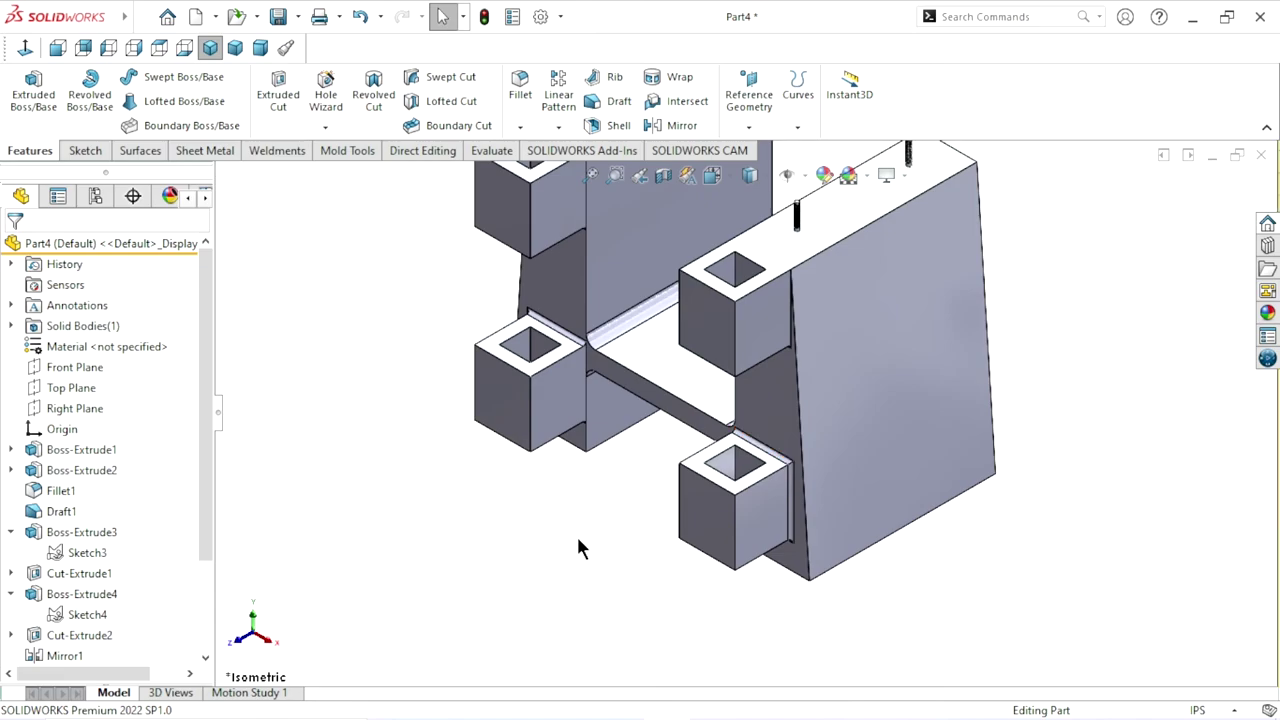
scroll(572, 521, "up", 2)
scroll(570, 517, "up", 1)
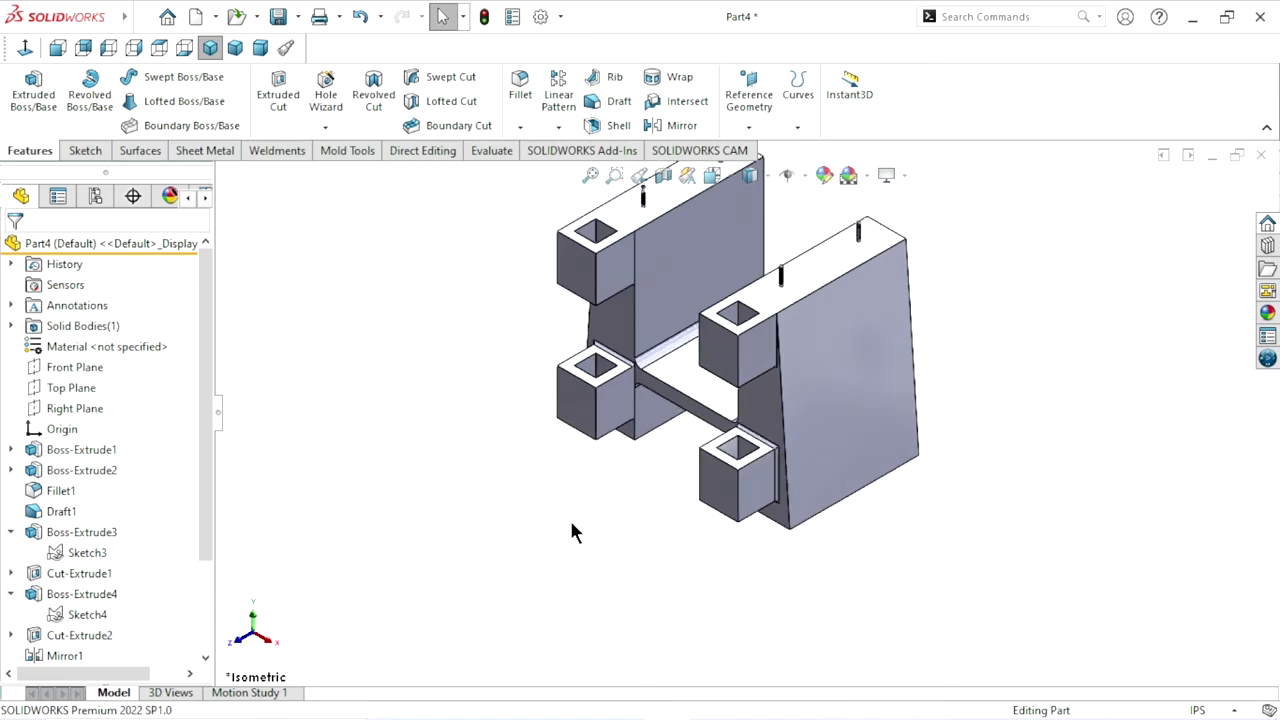
mouse_move(583, 511)
middle_mouse_down()
mouse_move(681, 530)
mouse_move(686, 509)
middle_mouse_up()
scroll(757, 451, "up", 2)
scroll(814, 323, "down", 1)
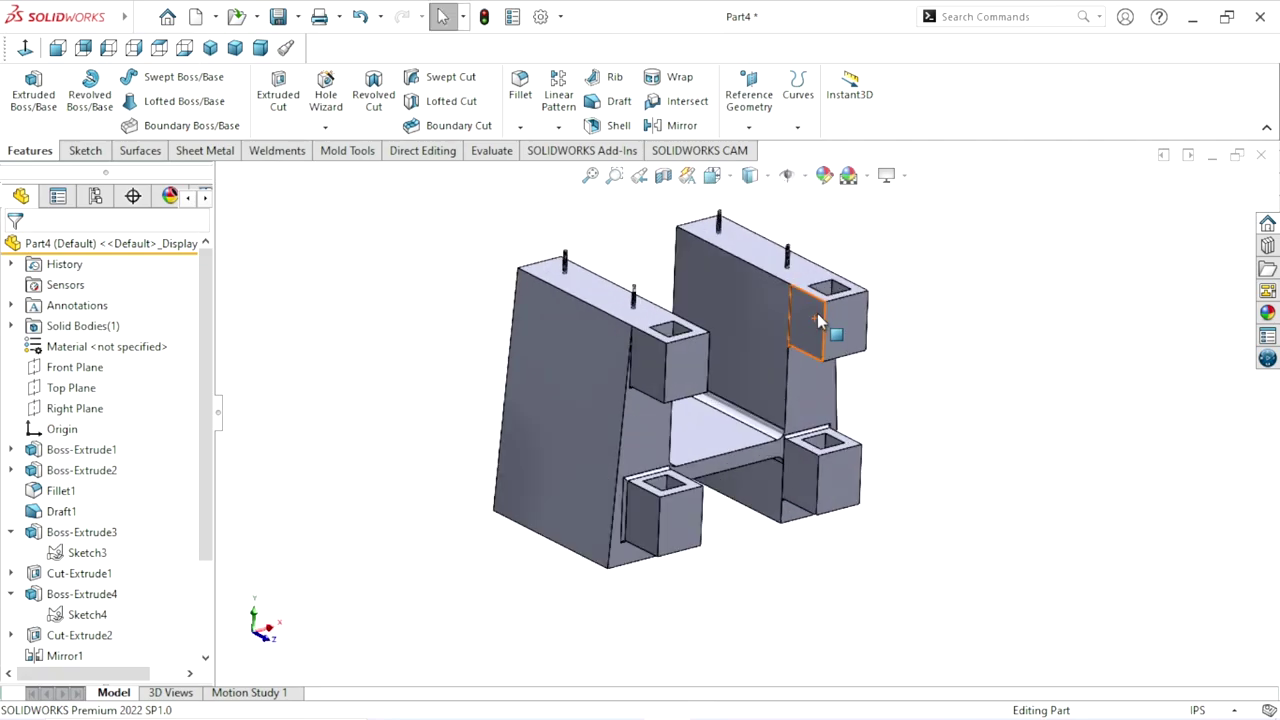
scroll(924, 415, "down", 2)
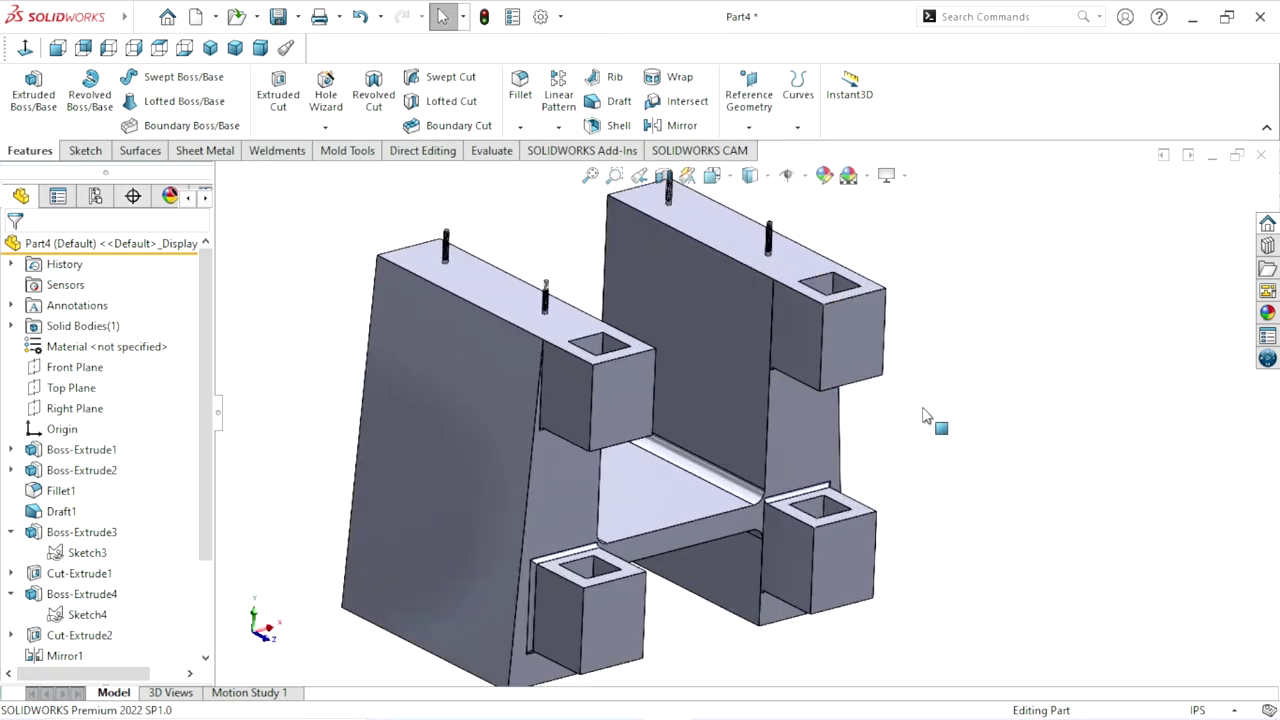
left_click(222, 49)
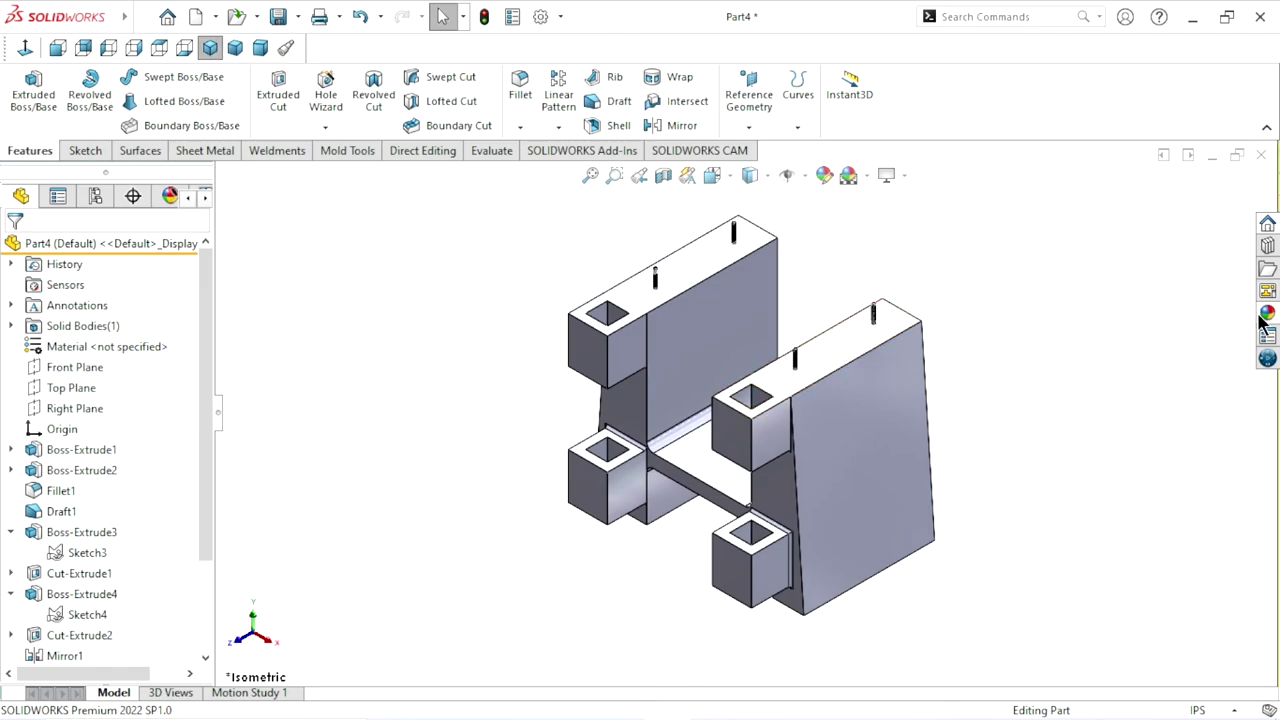
- Apply the Stone > Paving 'dark concrete 2d' appearance to the entire bracket
left_click(1267, 311)
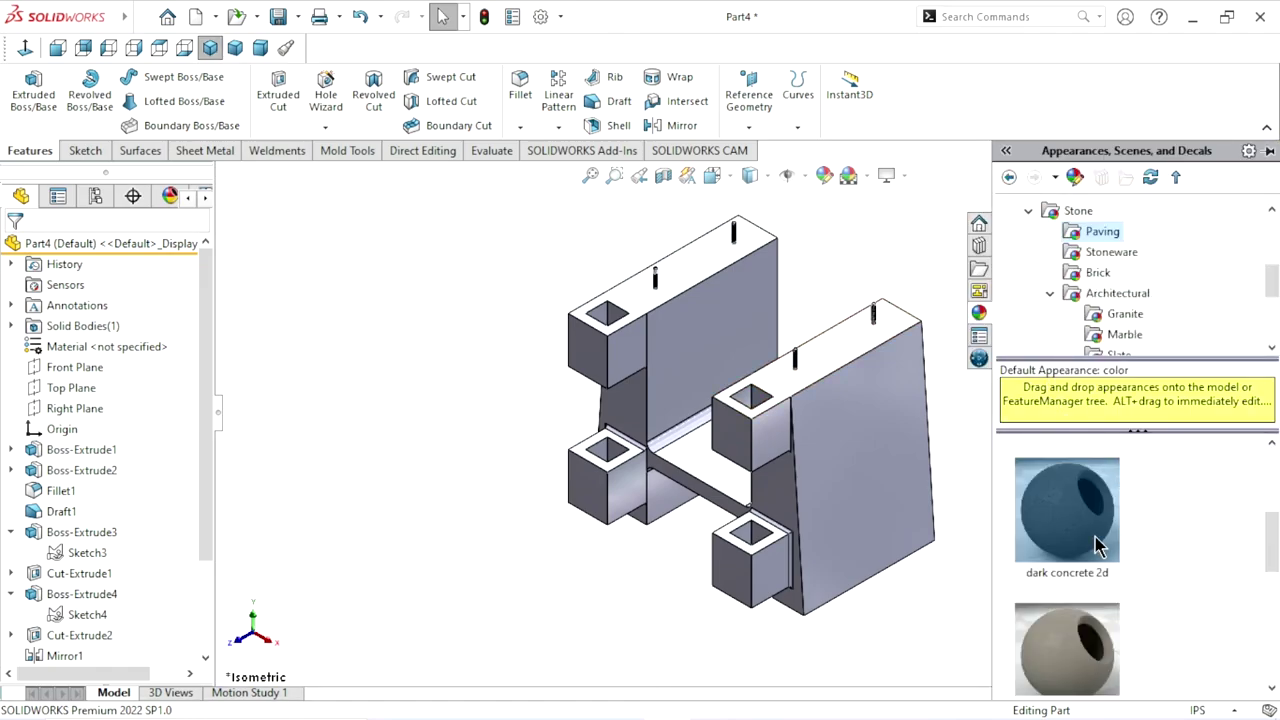
left_click(1029, 208)
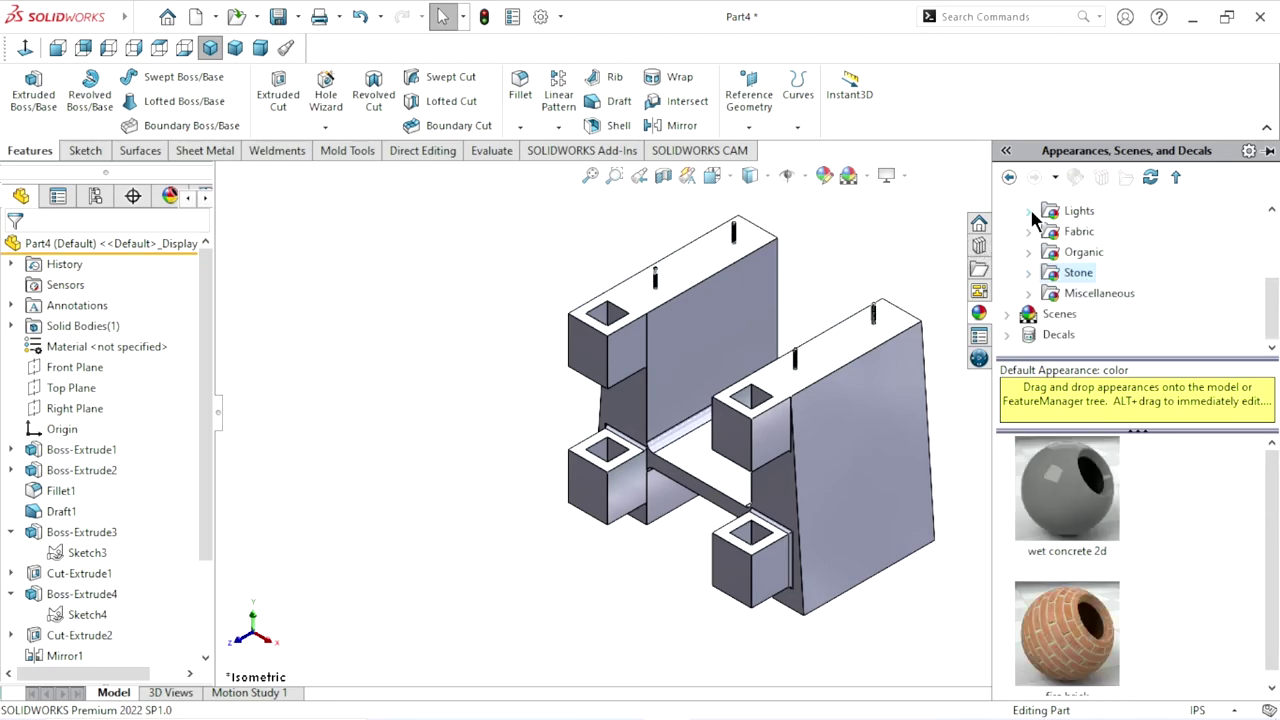
left_click(1029, 274)
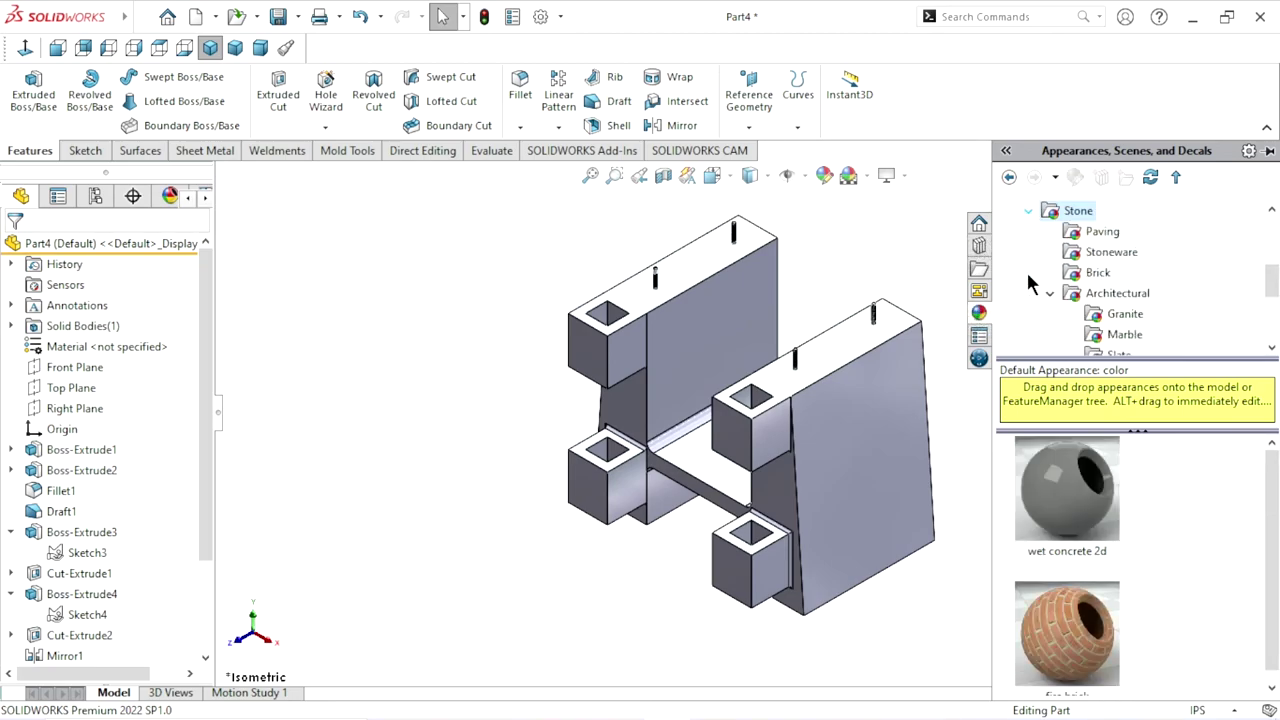
left_click(1102, 231)
left_click_drag(1275, 492, 1275, 545)
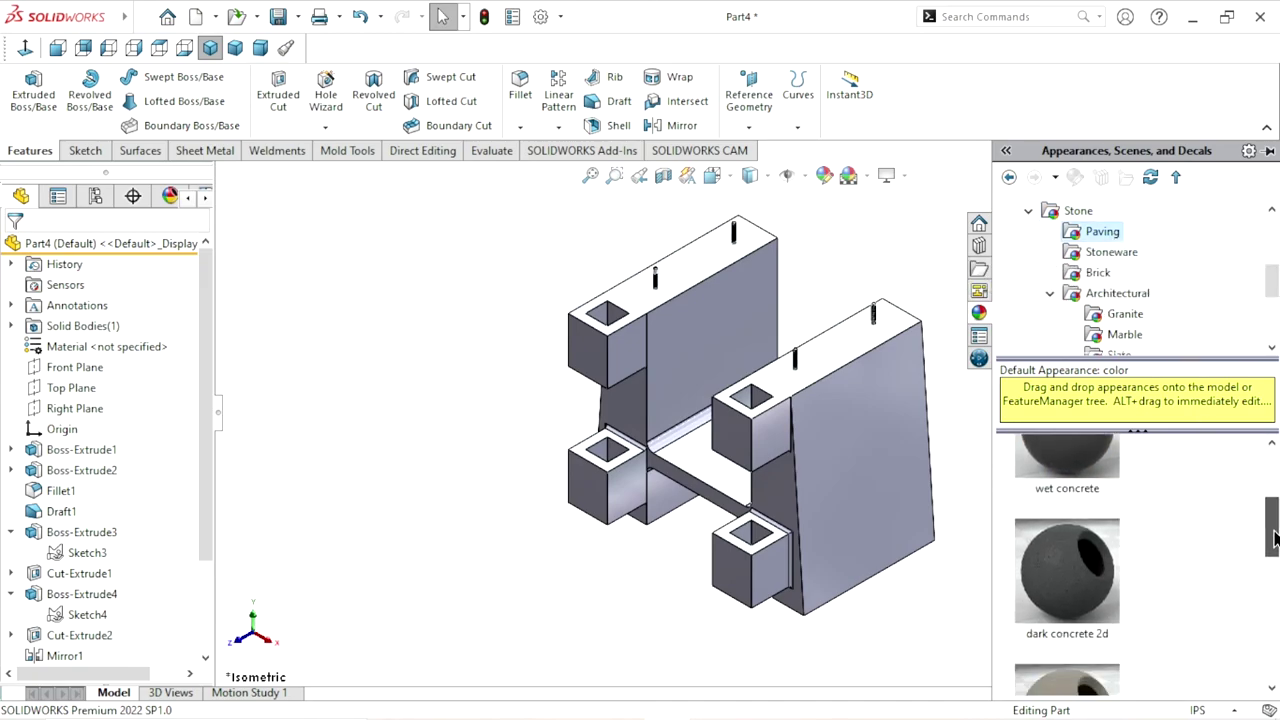
double_click(1087, 562)
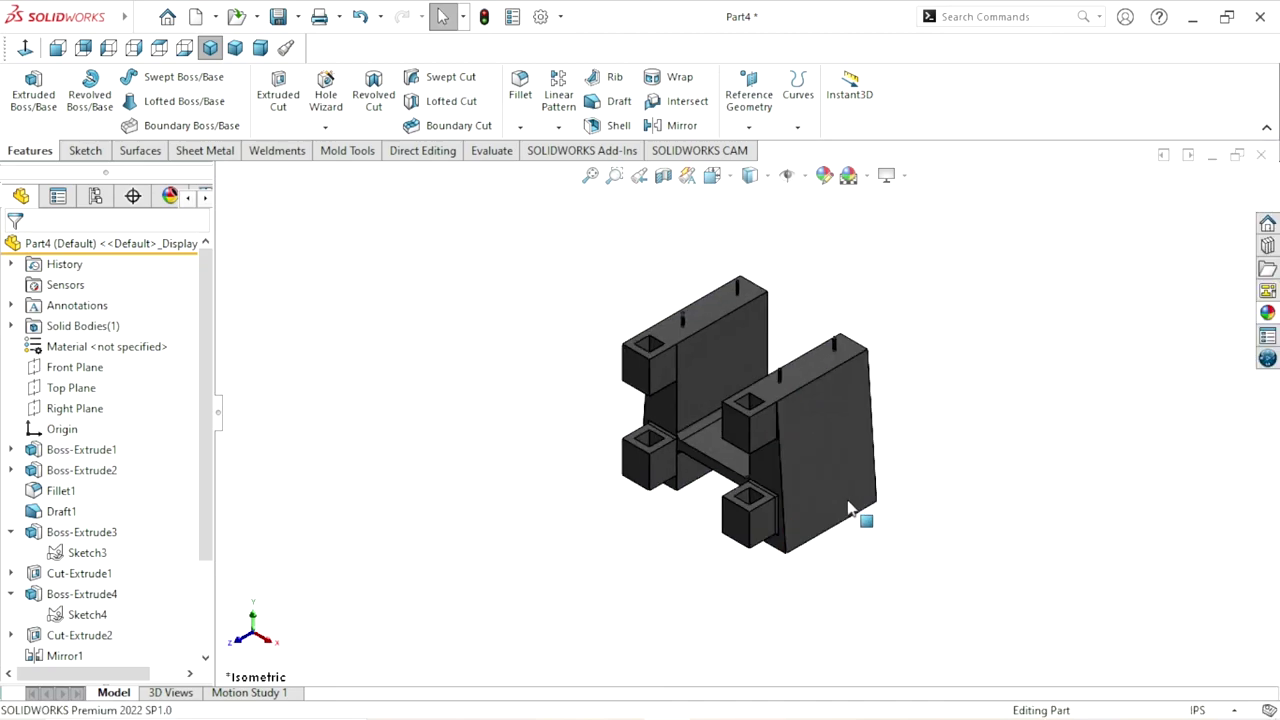
scroll(820, 391, "down", 2)
scroll(771, 380, "down", 3)
scroll(771, 408, "down", 3)
scroll(787, 422, "down", 2)
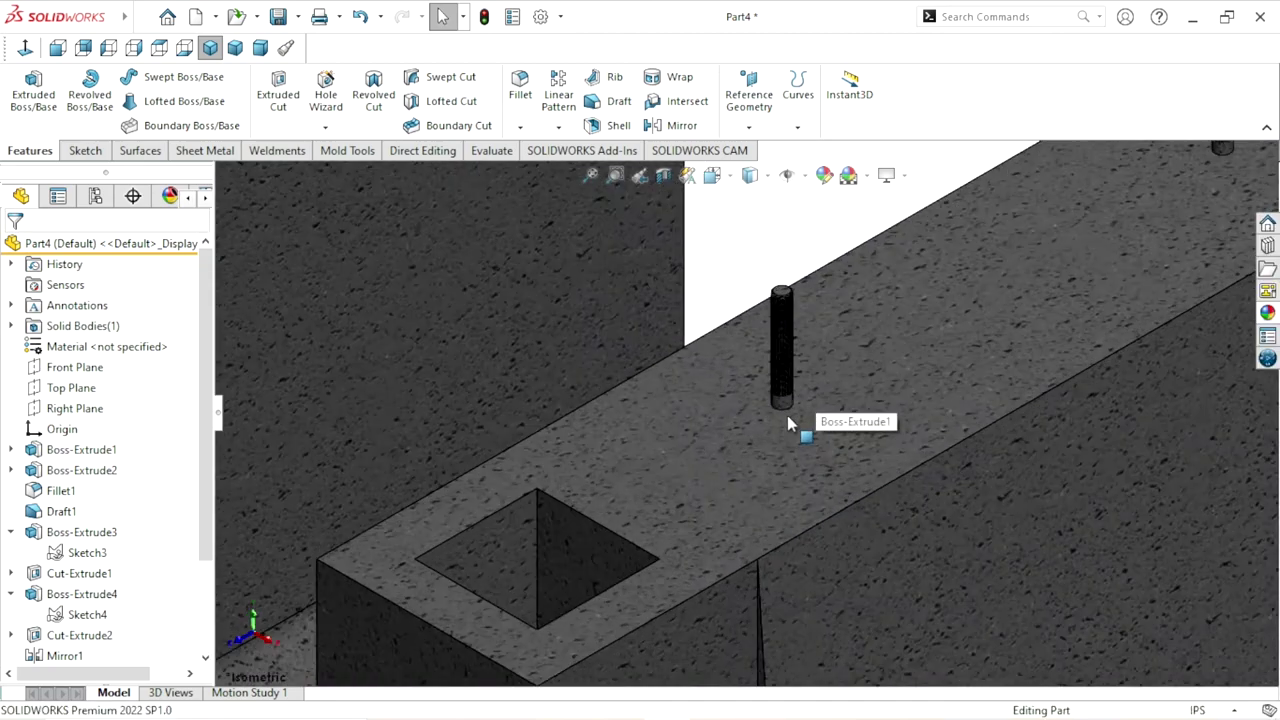
scroll(786, 412, "up", 3)
scroll(786, 410, "up", 3)
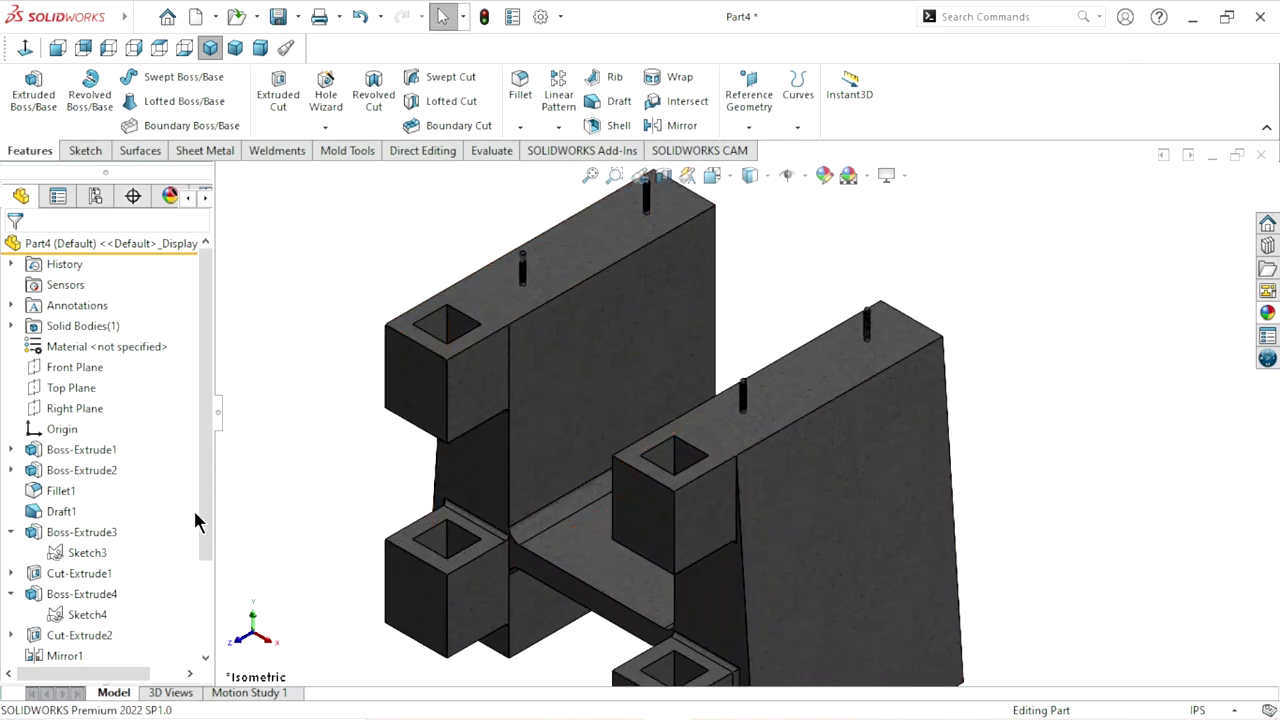
- Multi-select Boss-Extrude5, Chamfer1, Thread1, Mirror3 and Mirror5 in the FeatureManager tree
left_click_drag(200, 508, 200, 640)
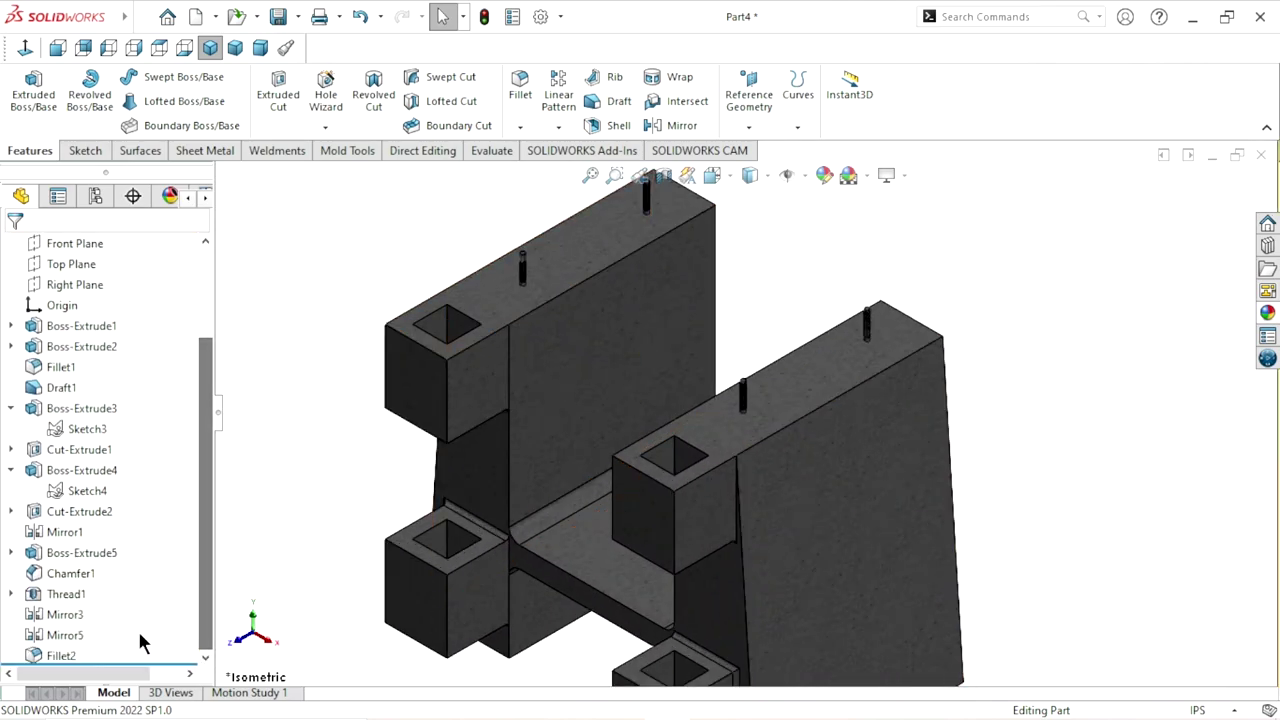
left_click(75, 555)
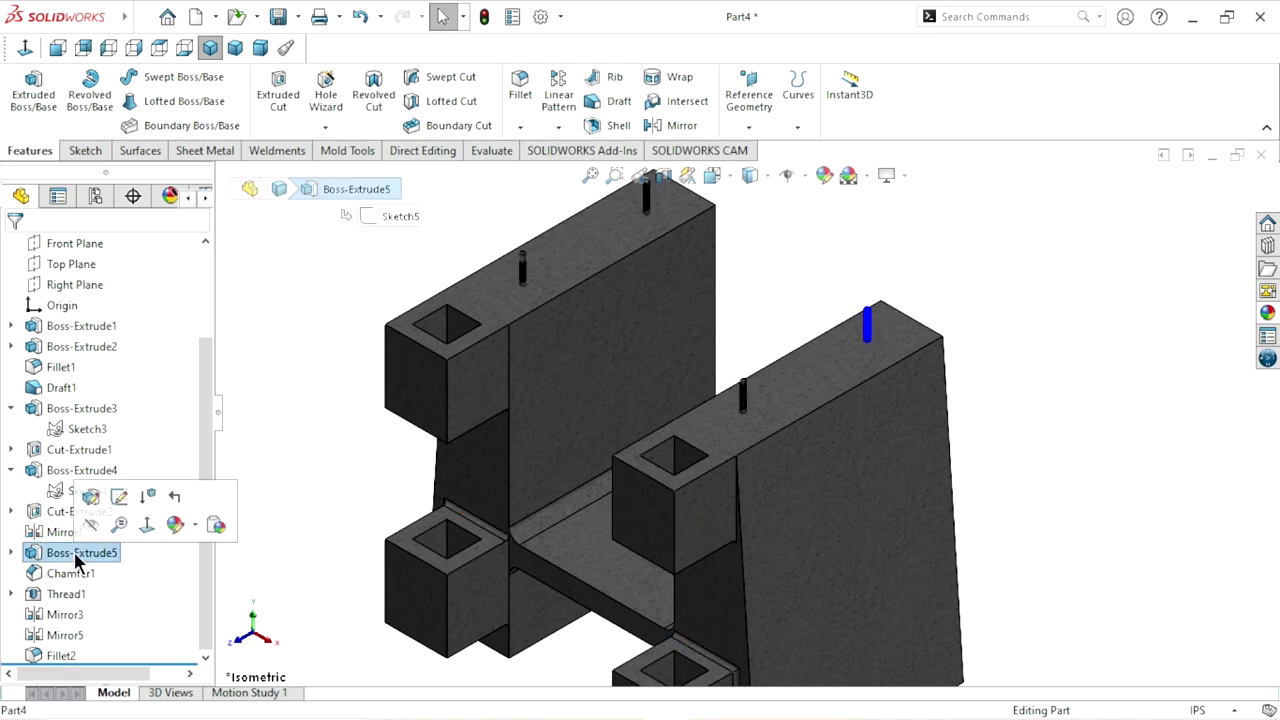
left_click(70, 578, "ctrl")
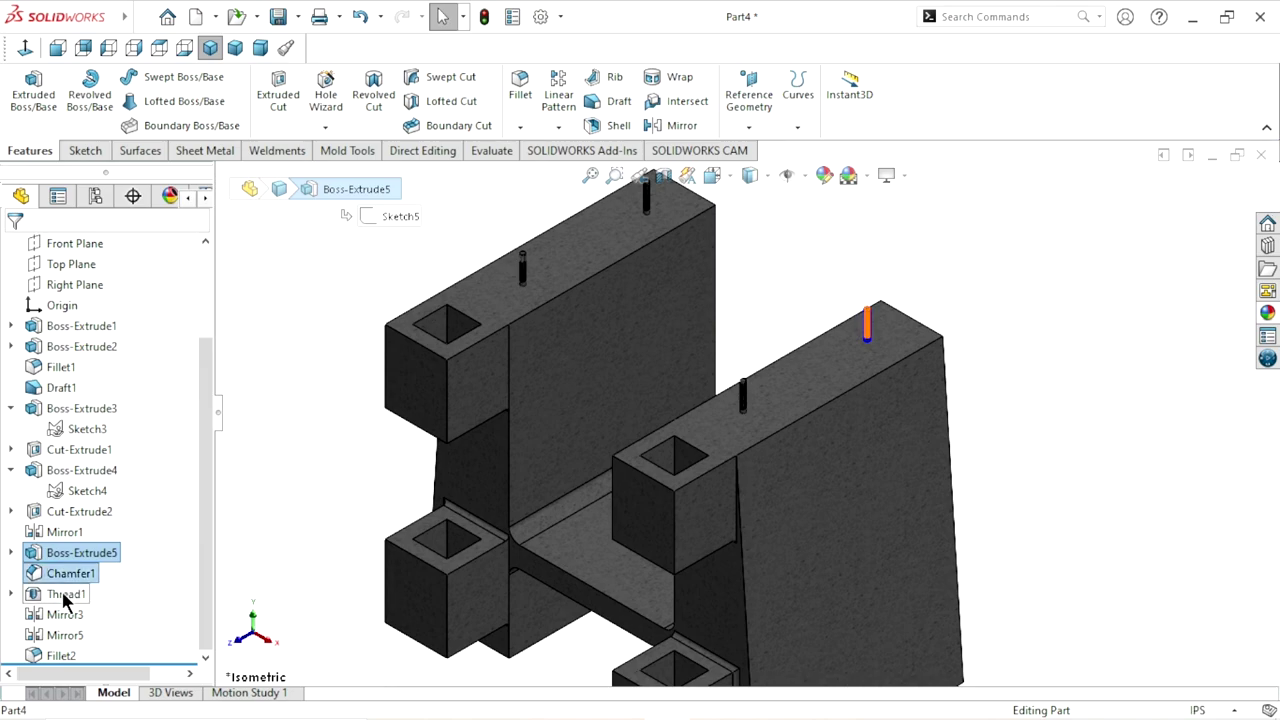
left_click(63, 596, "ctrl")
left_click(70, 614, "ctrl")
left_click(74, 635, "ctrl")
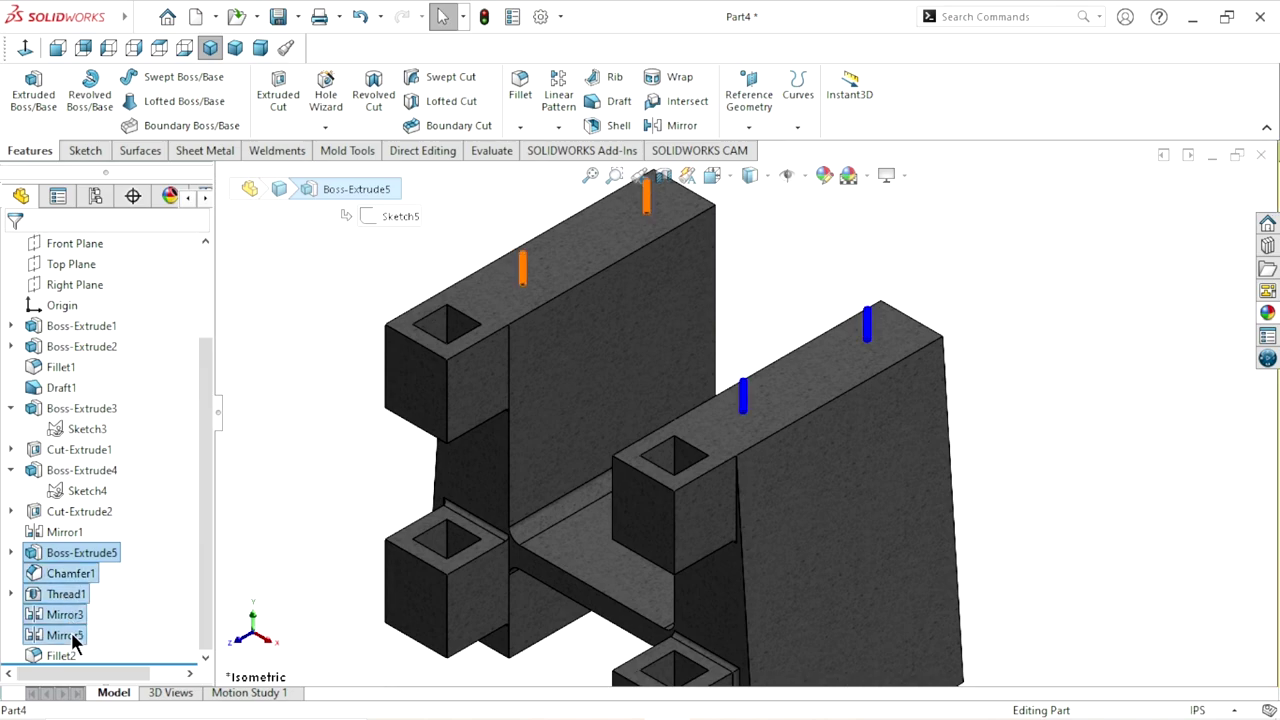
- Drag the Metal > Steel 'polished steel' appearance onto the selected pin features
left_click(1266, 314)
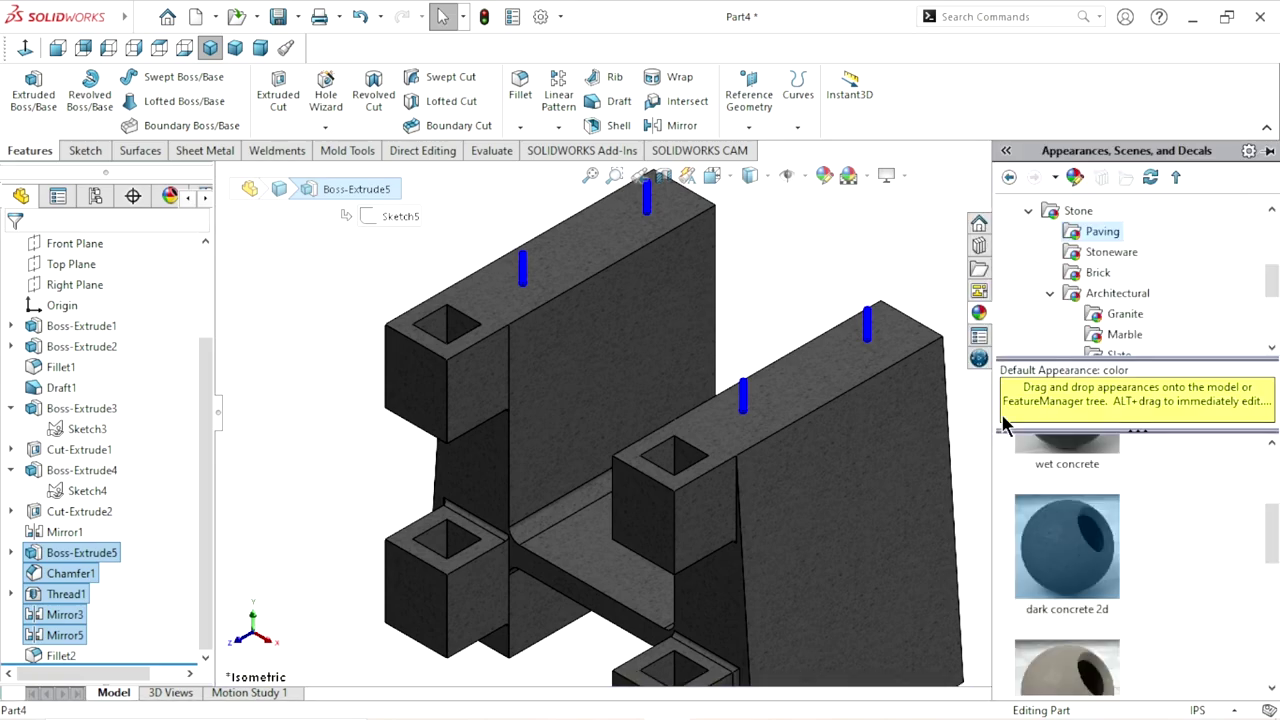
scroll(1110, 278, "up", 5)
left_click(1062, 262)
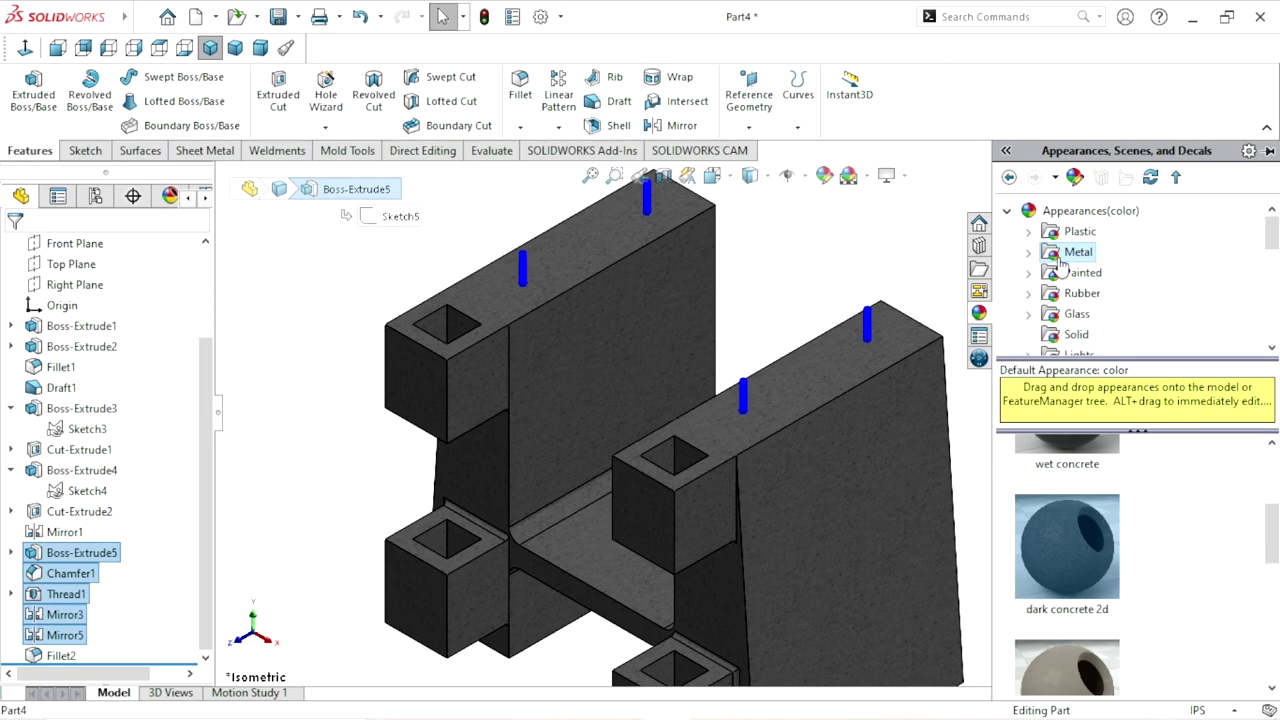
double_click(1063, 262)
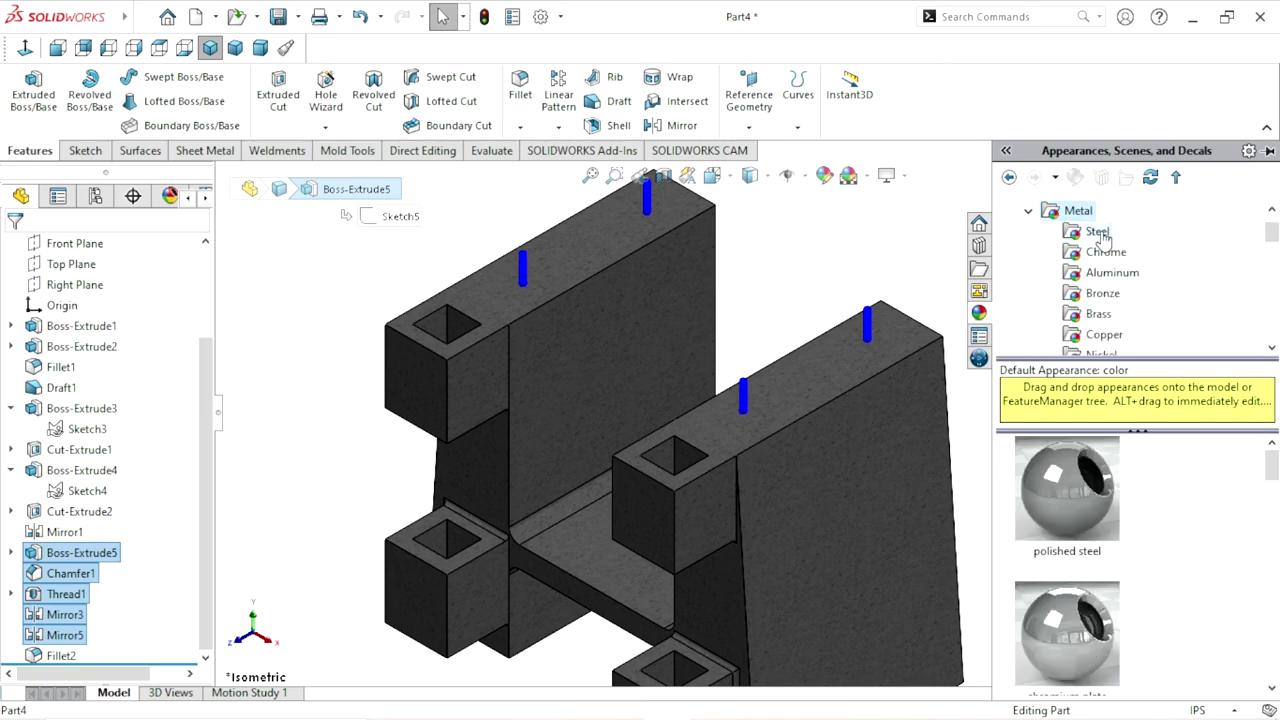
left_click(1100, 233)
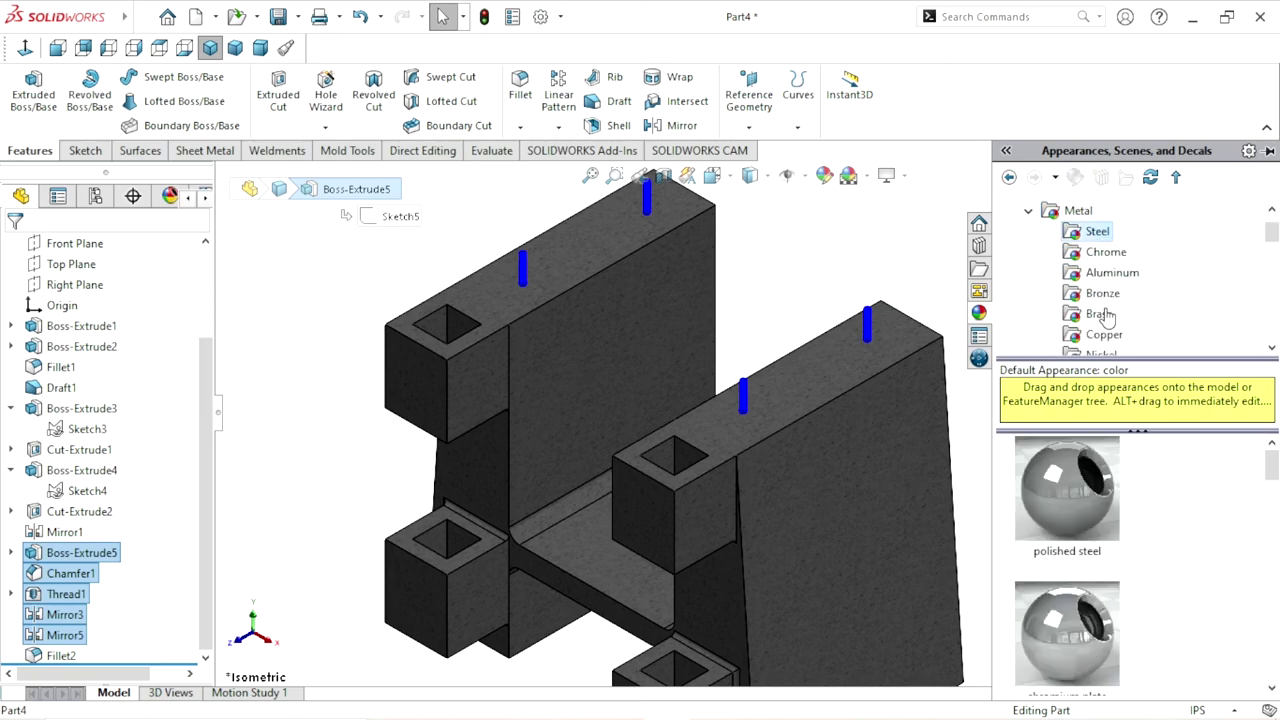
left_click(1073, 511)
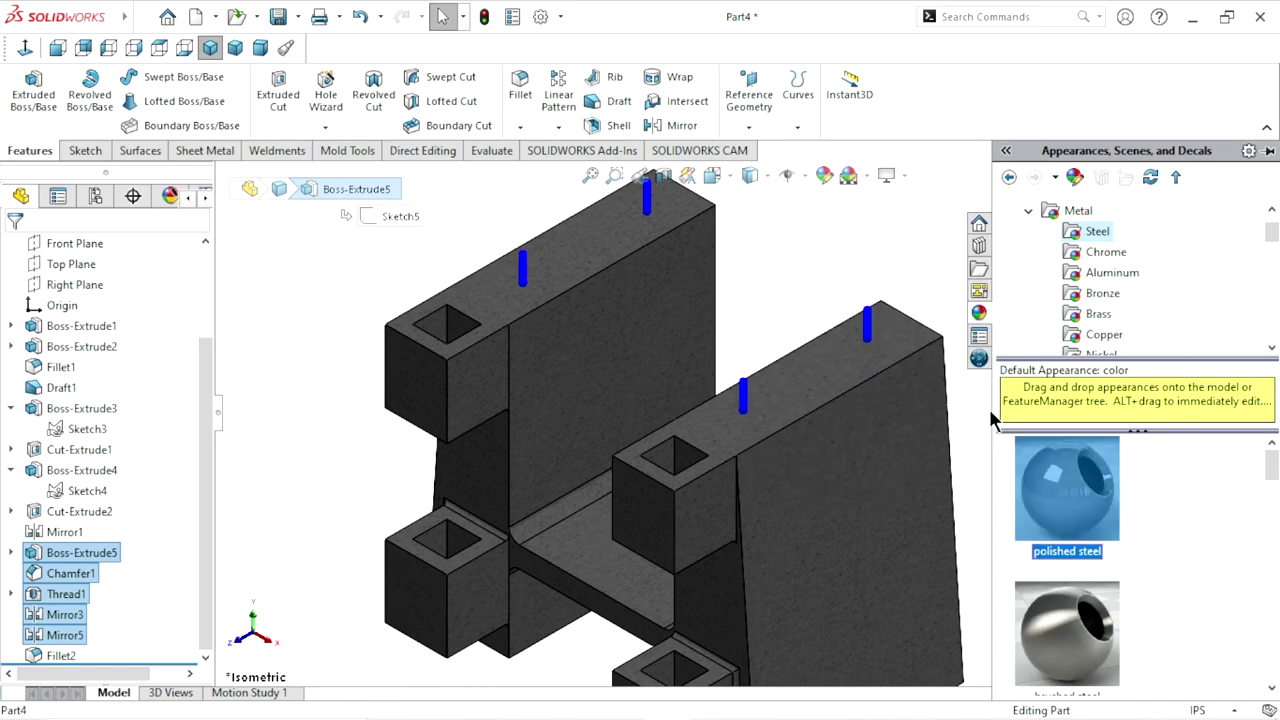
mouse_move(1090, 505)
left_mouse_down()
mouse_move(810, 403)
mouse_move(903, 290)
mouse_move(565, 552)
mouse_move(772, 425)
mouse_move(980, 428)
left_mouse_up()
scroll(893, 350, "down", 3)
scroll(885, 340, "down", 3)
scroll(903, 290, "down", 2)
scroll(771, 397, "up", 3)
scroll(743, 449, "up", 3)
scroll(600, 520, "down", 2)
scroll(650, 490, "up", 2)
scroll(700, 470, "down", 2)
scroll(772, 425, "down", 1)
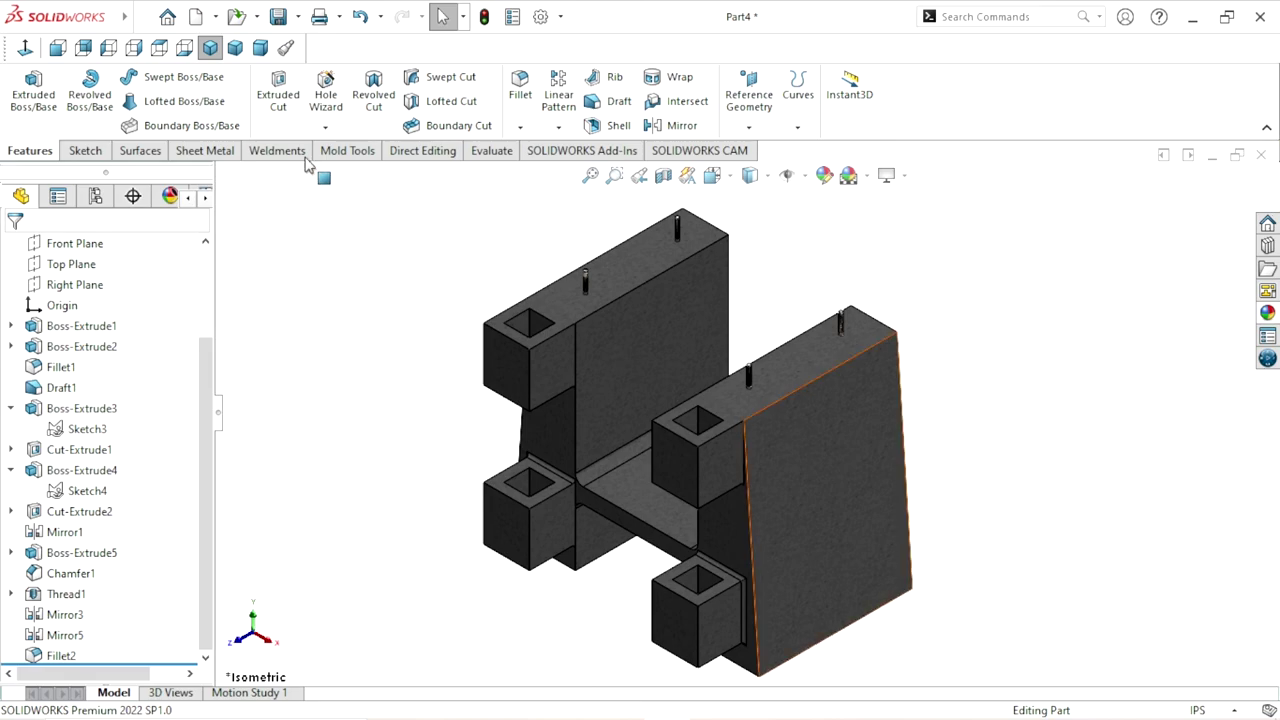
- Switch to the Dimetric view and zoom in on the finished bracket
left_click(256, 50)
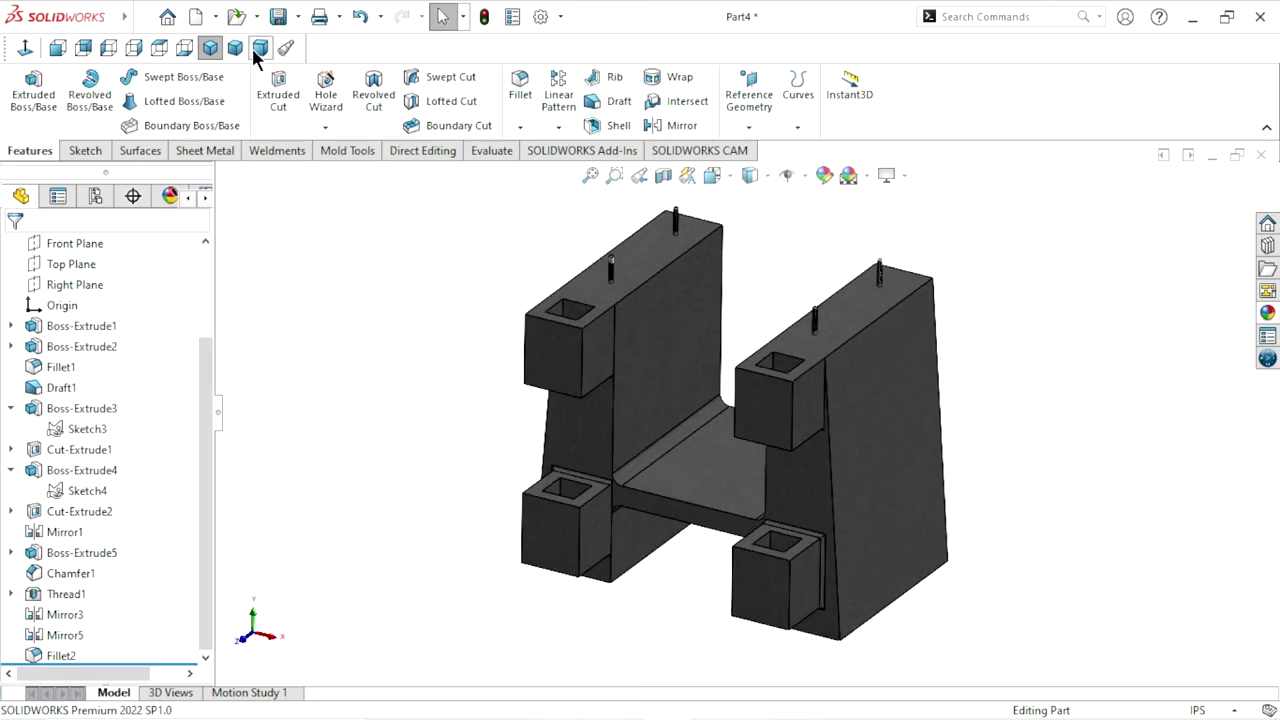
scroll(850, 390, "down", 2)
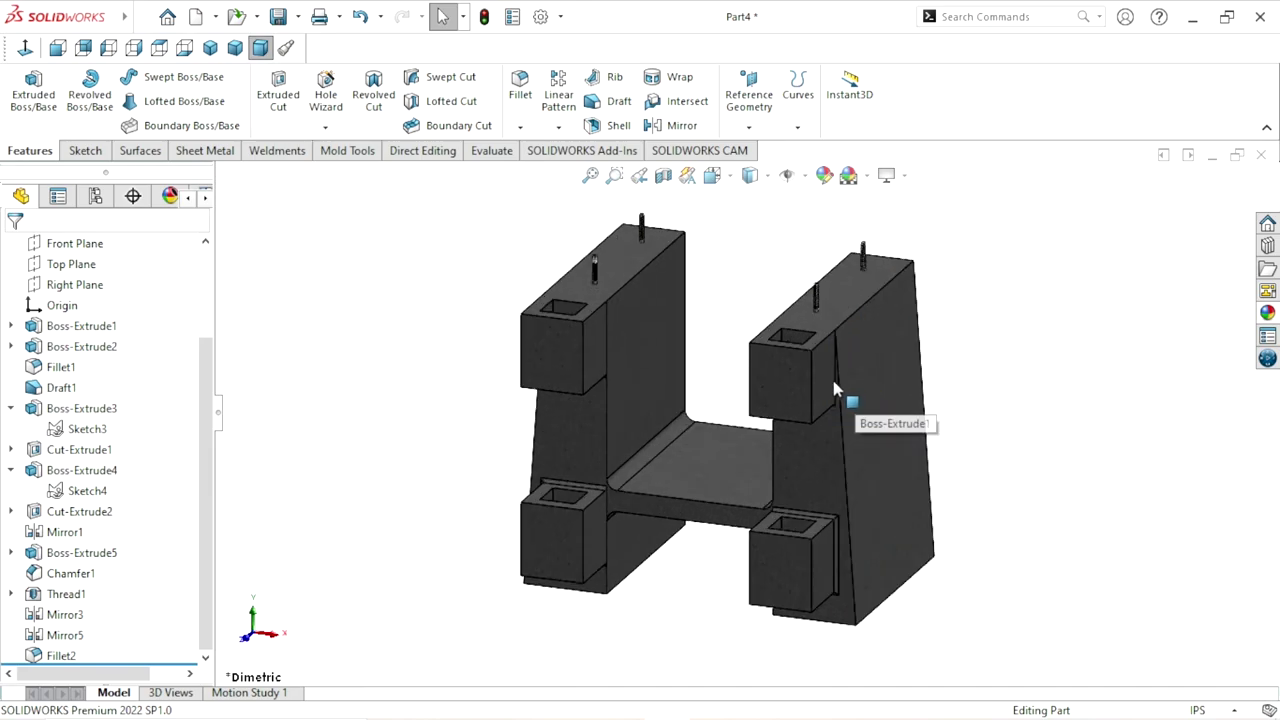
scroll(835, 378, "down", 1)
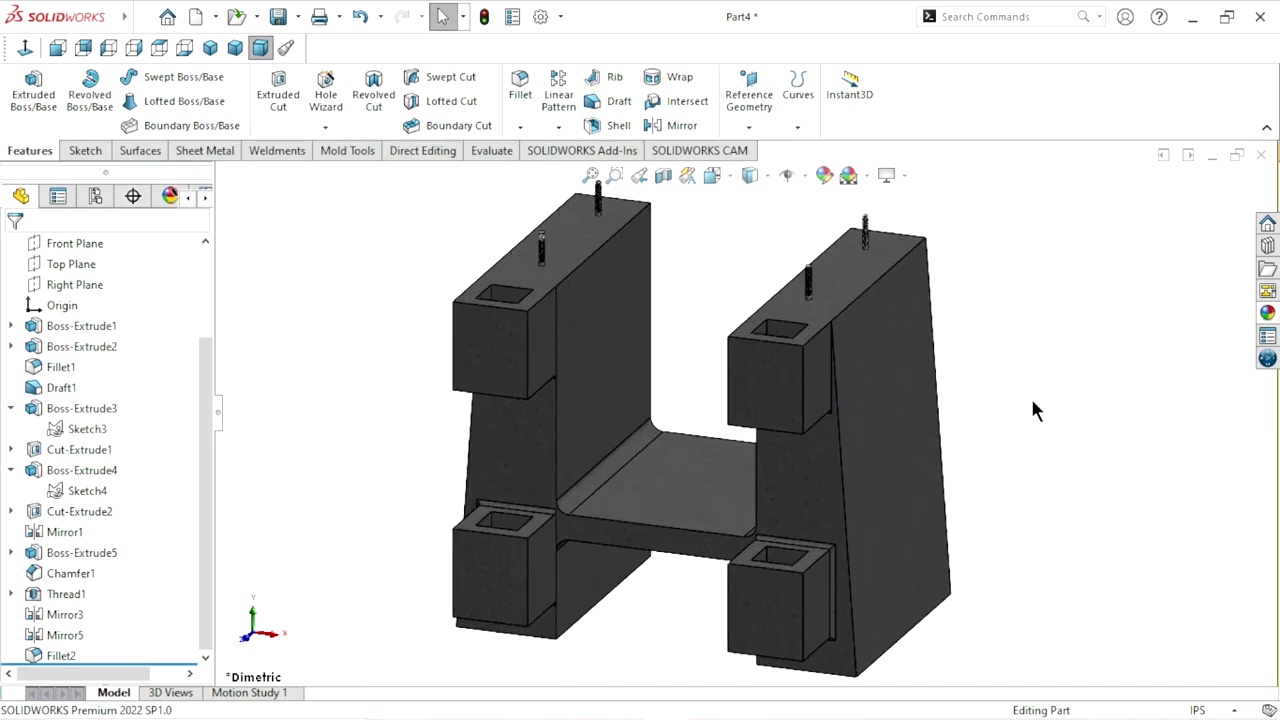